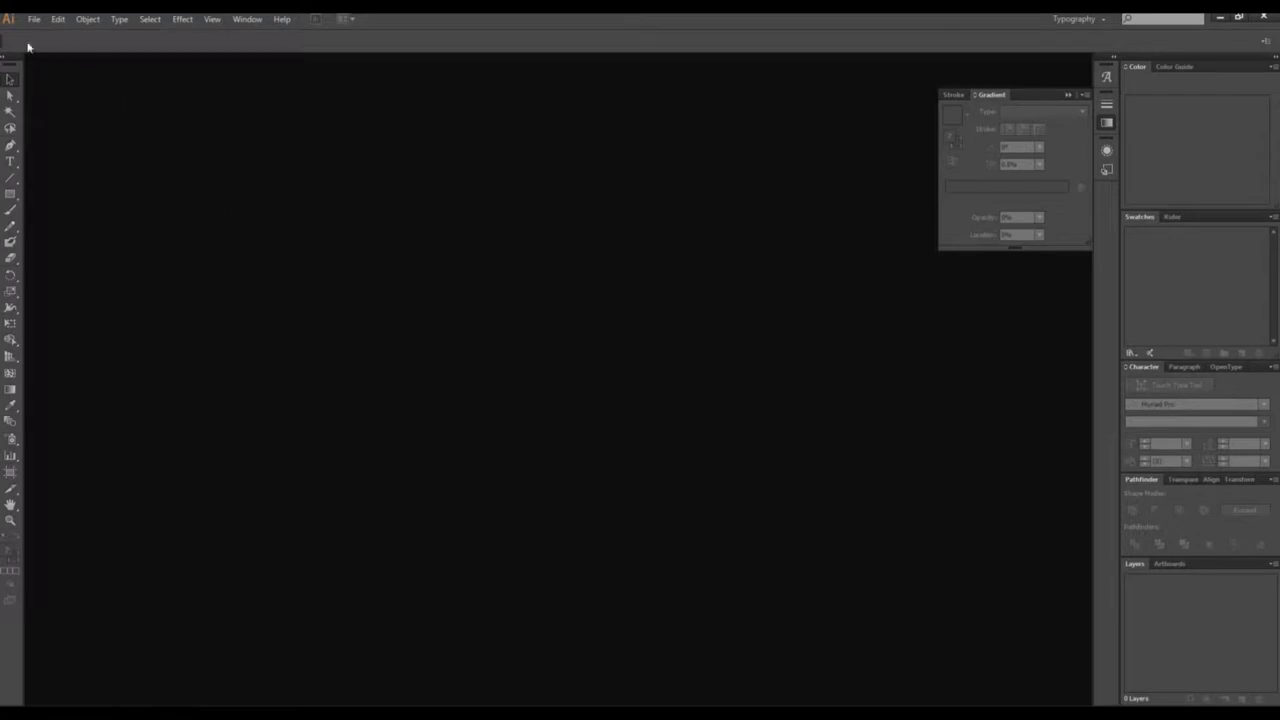
Create a new A3 document in pixels
click(33, 20)
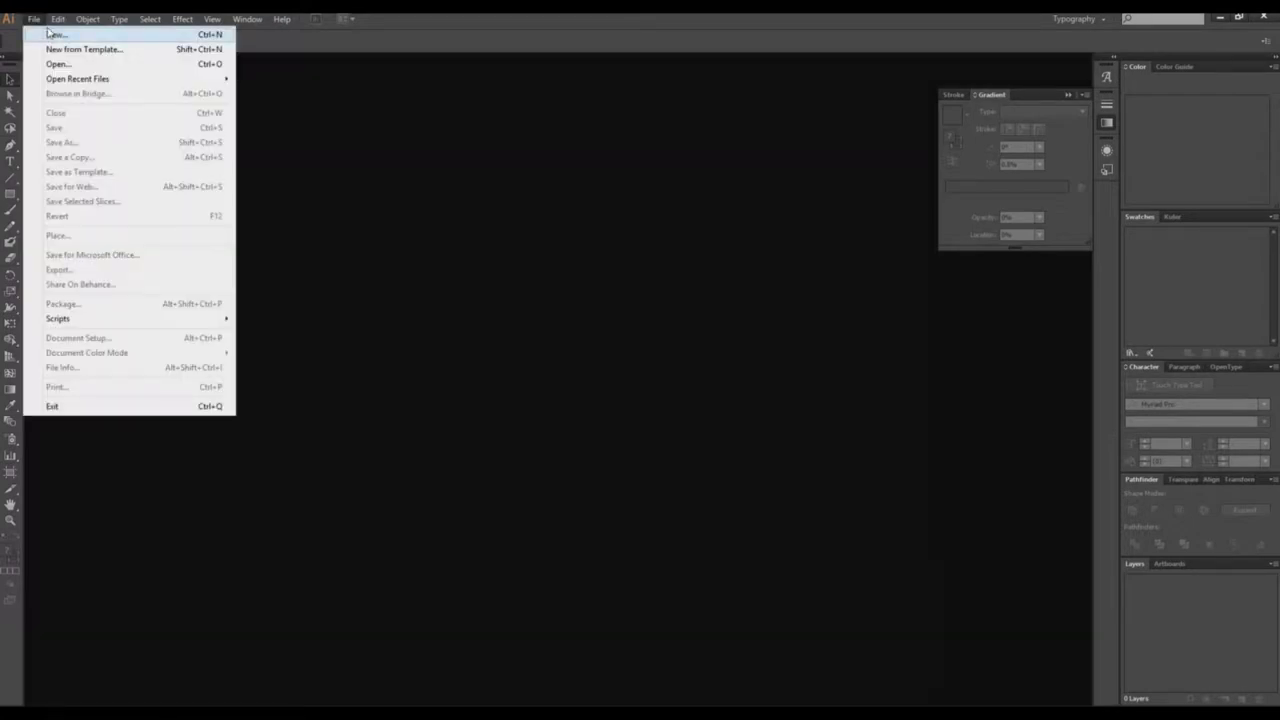
click(81, 34)
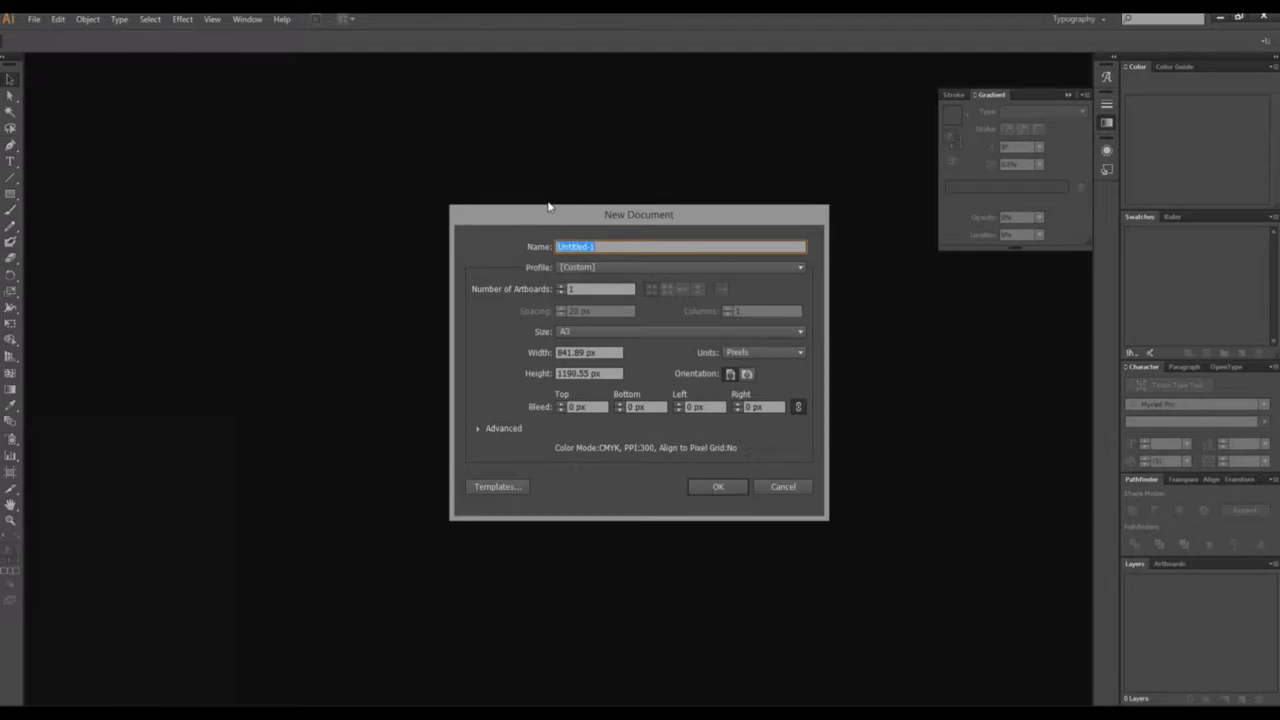
click(716, 488)
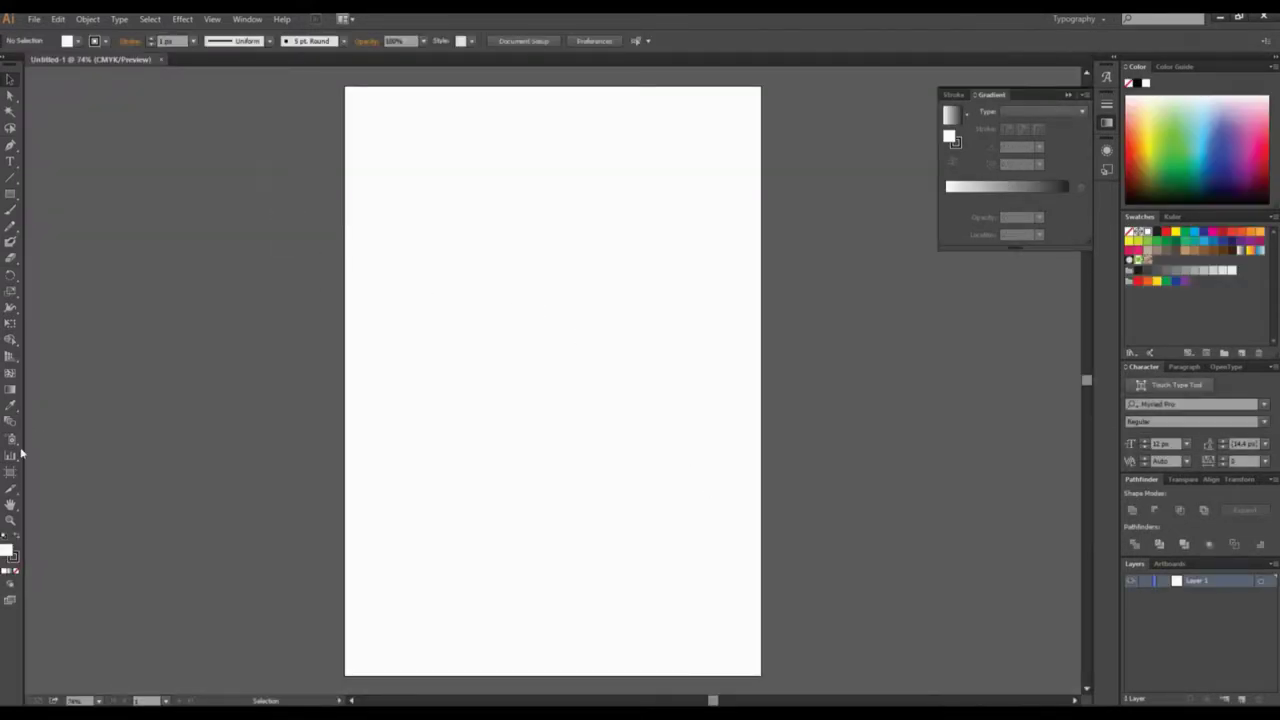
Zoom in on the middle of the artboard
click(10, 520)
drag(392, 223, 726, 548)
click(9, 195)
Draw a large circle on the artboard with the Ellipse tool
drag(7, 197, 64, 224)
drag(327, 185, 626, 540)
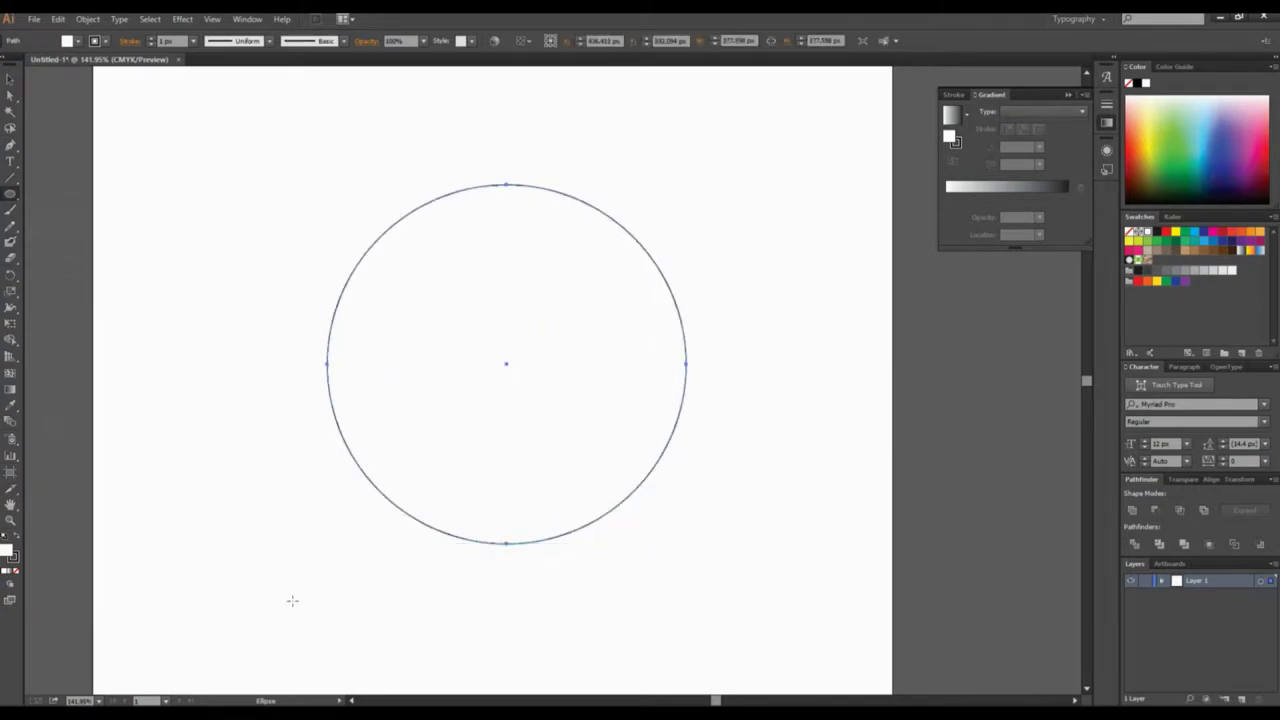
key(ctrl+z)
mouse_move(282, 181)
mouse_down()
mouse_move(666, 518)
mouse_move(667, 506)
mouse_up()
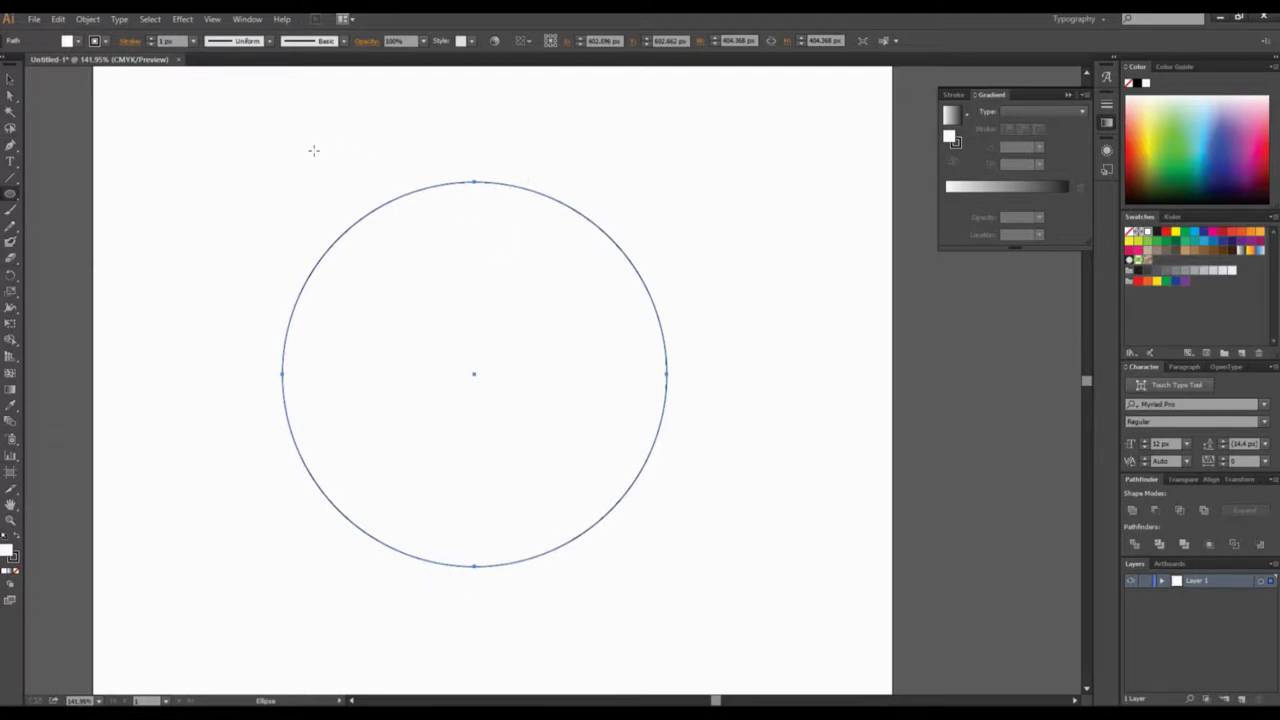
Give the circle a black fill and a stroke of None
click(9, 78)
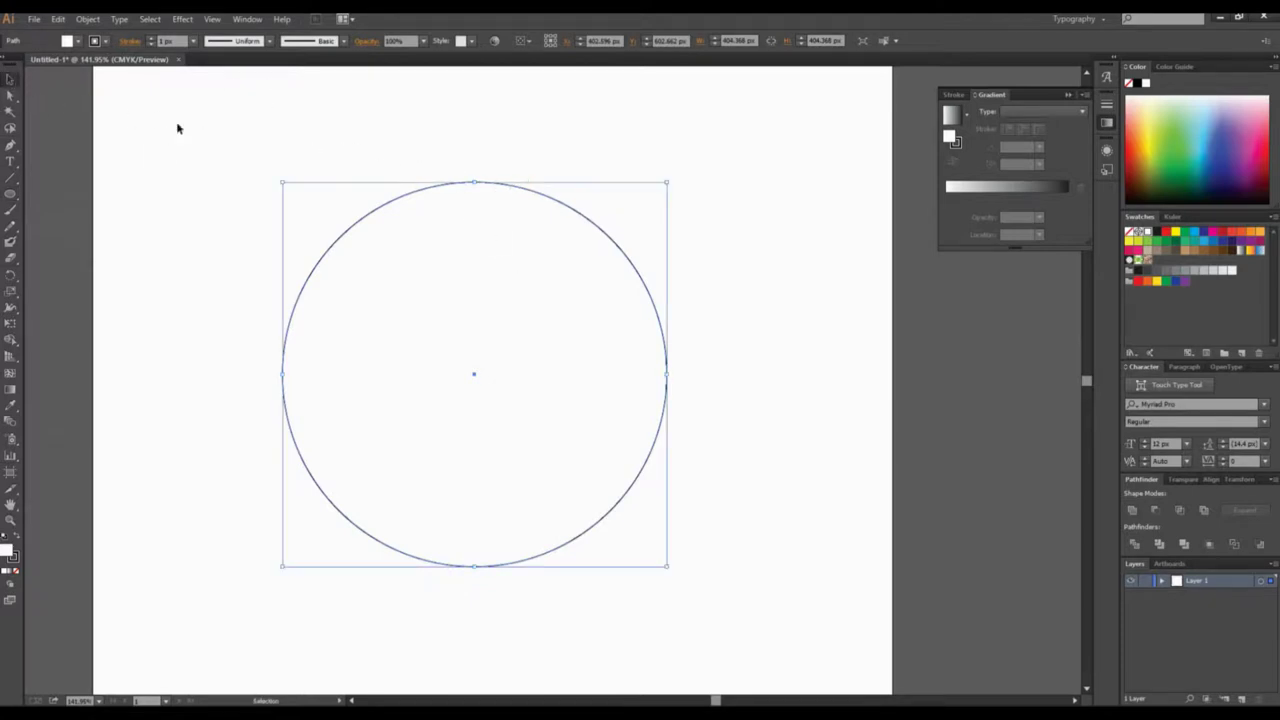
drag(450, 138, 507, 202)
drag(290, 127, 543, 391)
drag(412, 128, 508, 295)
click(20, 545)
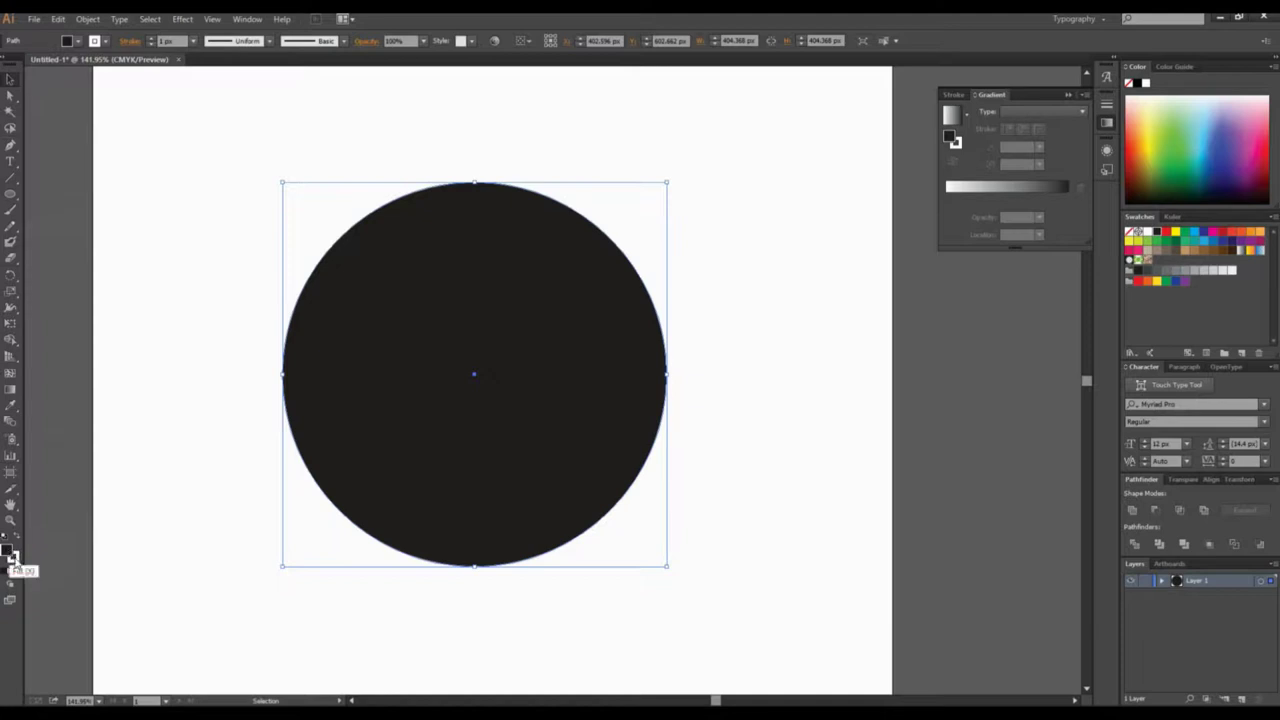
click(14, 561)
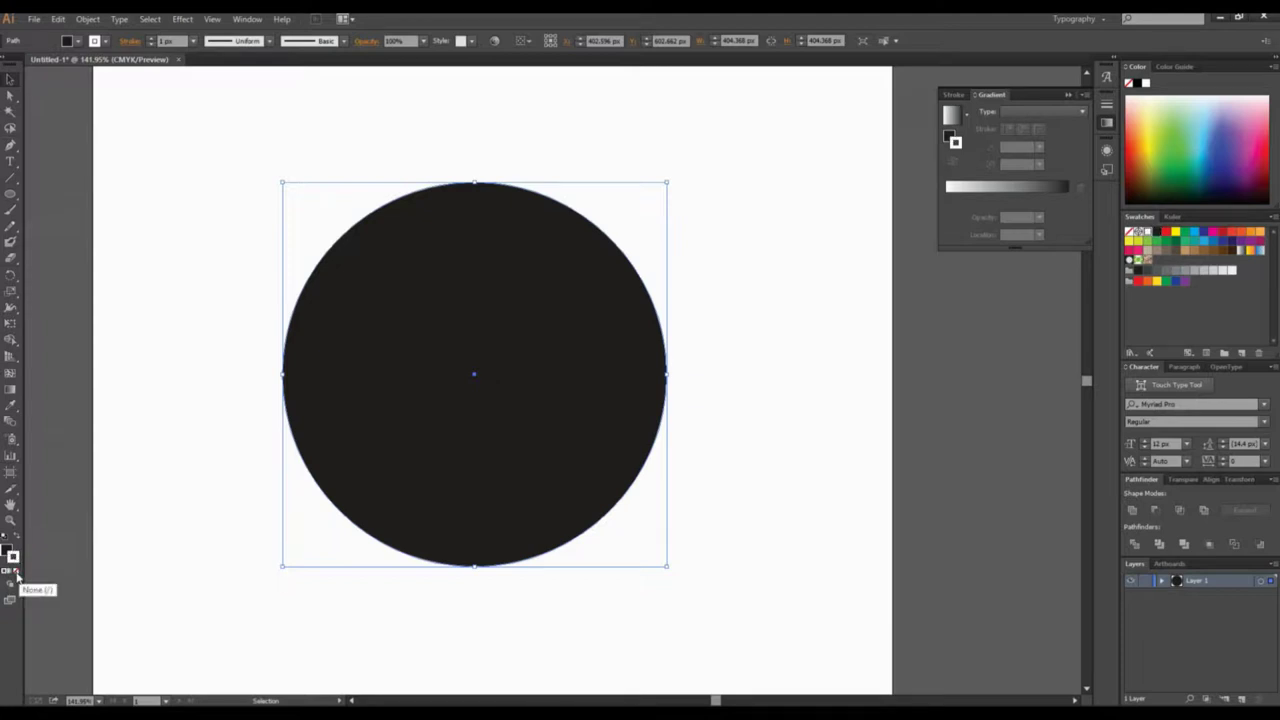
click(16, 574)
click(266, 256)
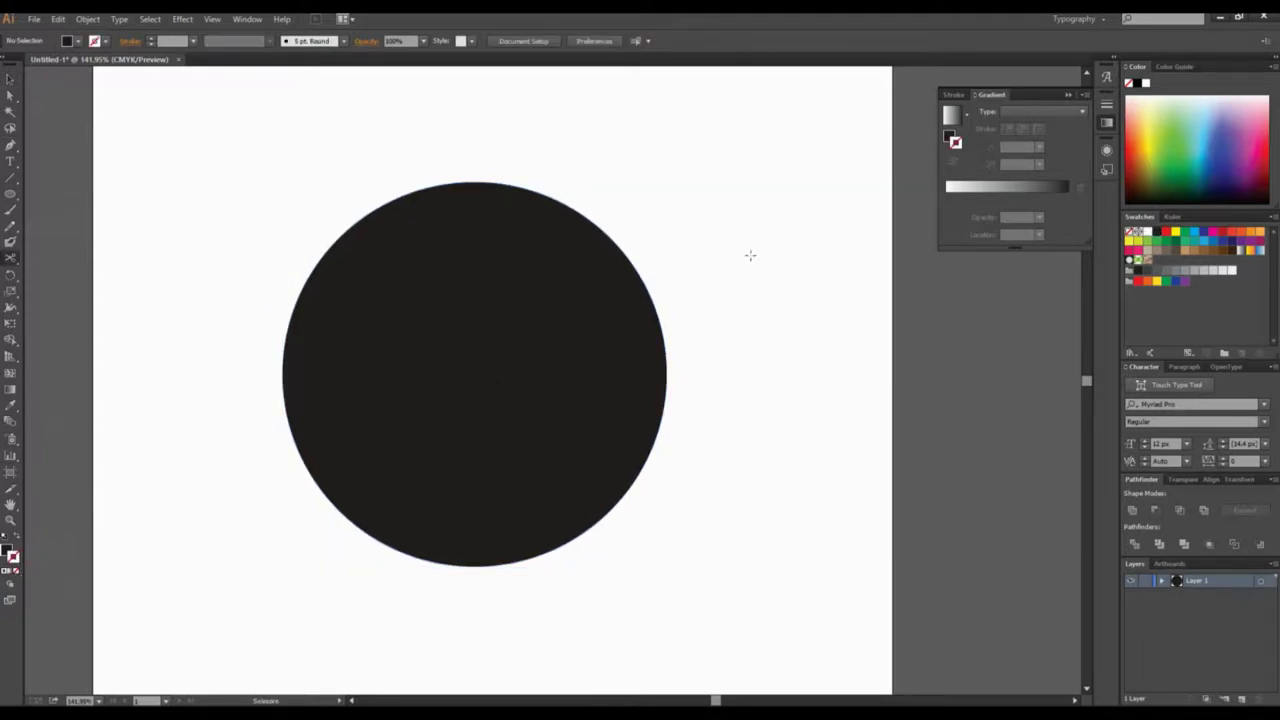
Draw a wide rounded rectangle, about 309 × 206 px, inside the circle
drag(677, 269, 662, 262)
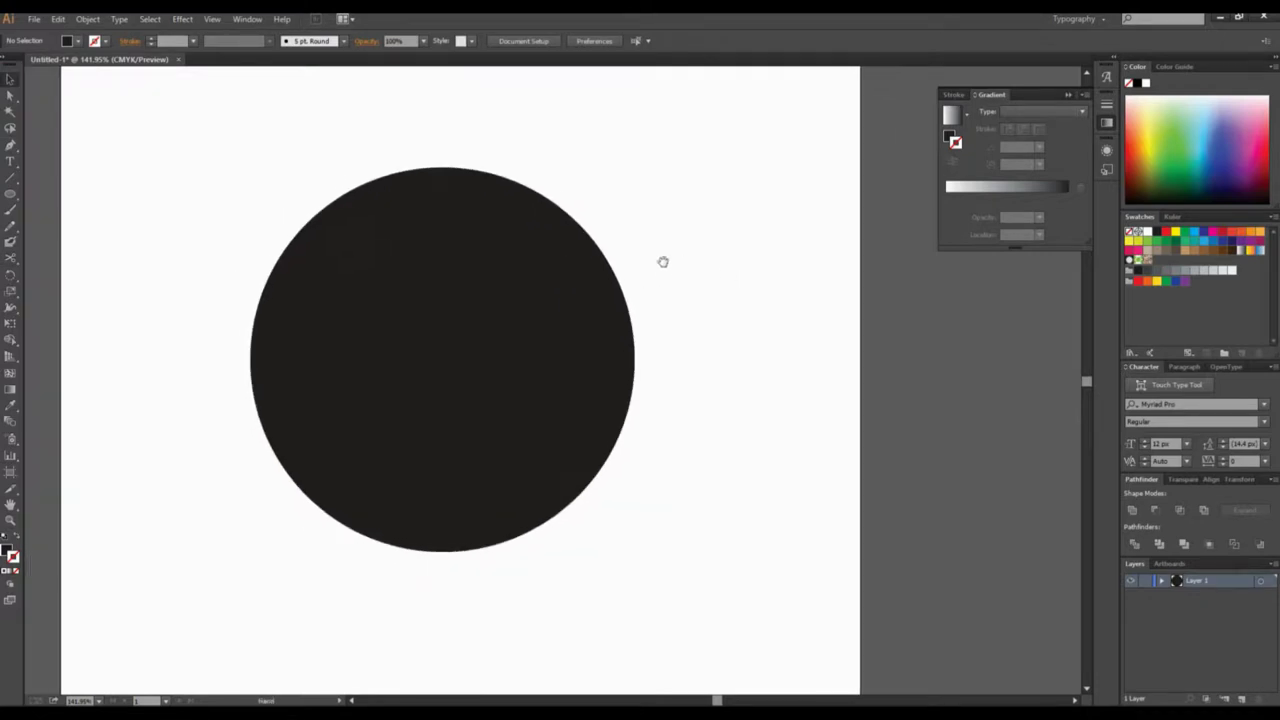
click(10, 519)
drag(182, 122, 680, 517)
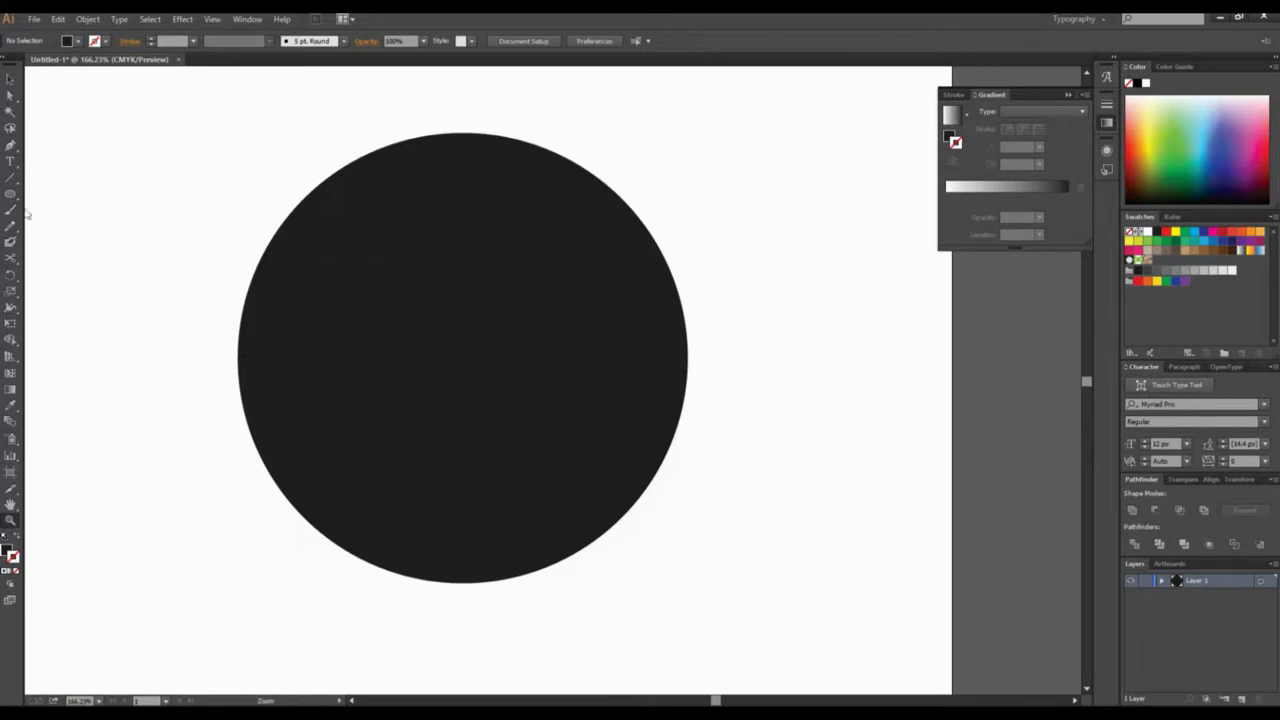
drag(10, 193, 70, 211)
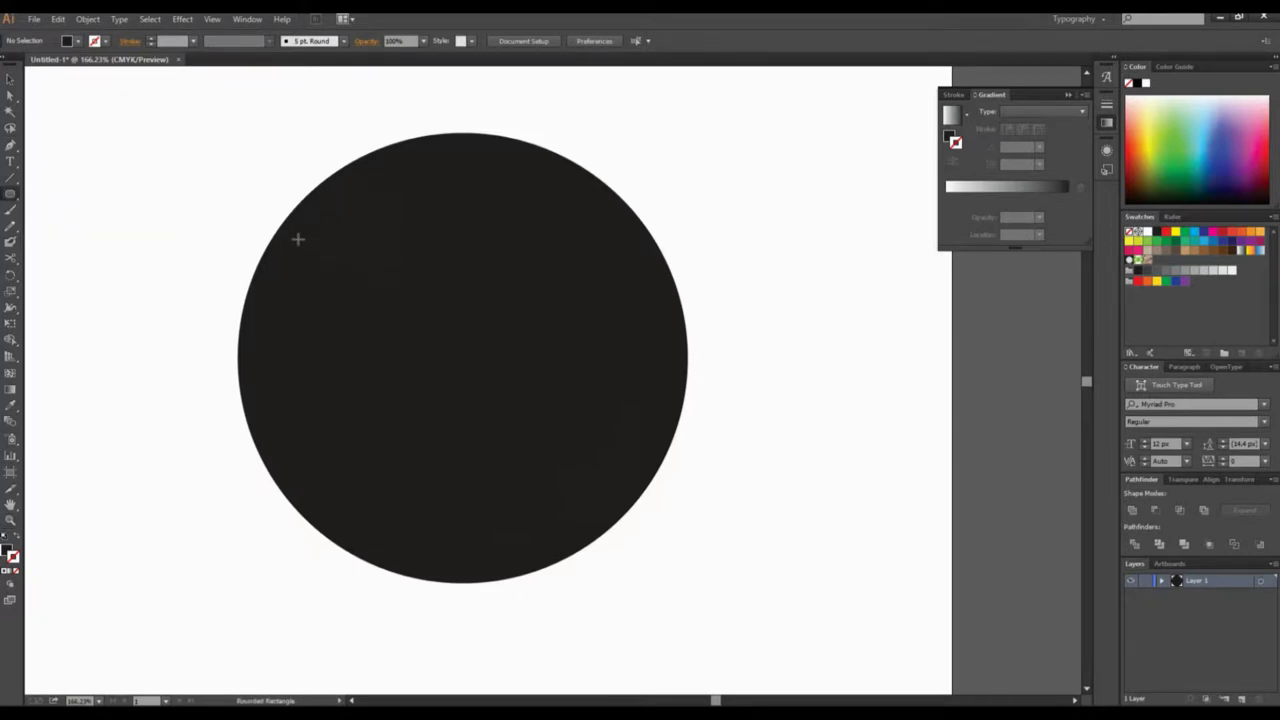
drag(292, 245, 632, 467)
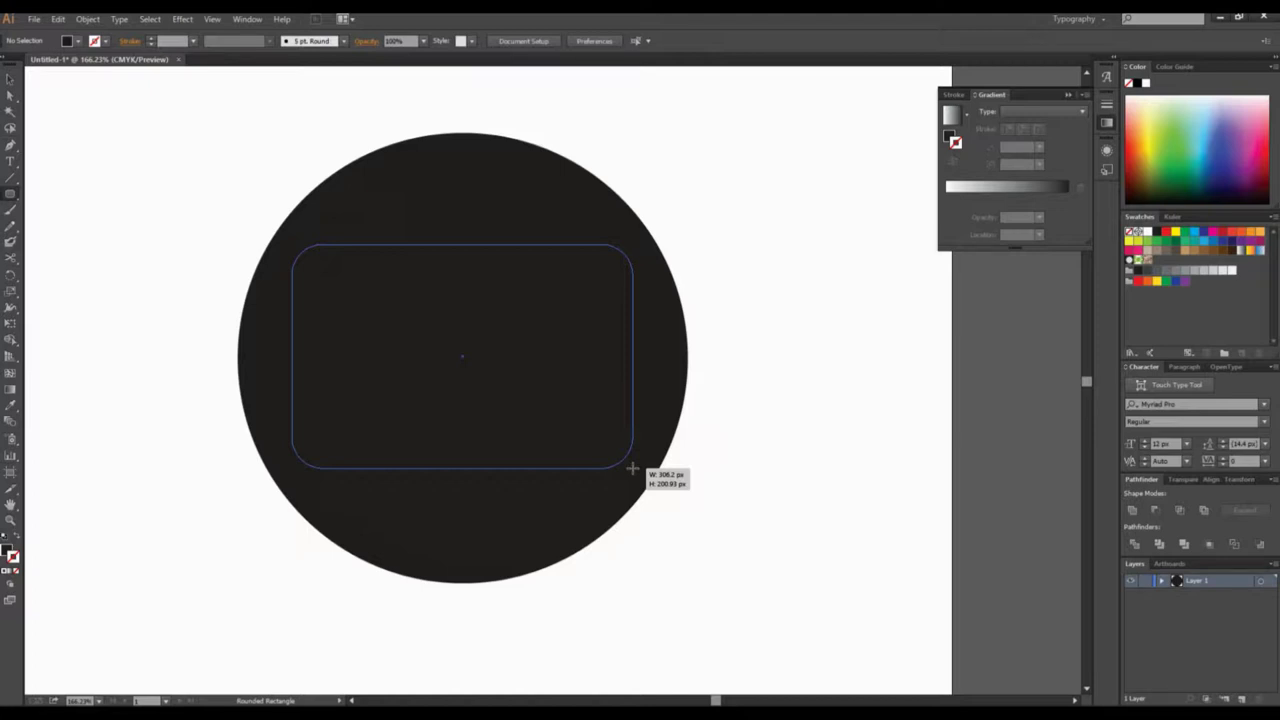
mouse_move(632, 467)
mouse_down()
mouse_move(557, 460)
mouse_move(638, 477)
mouse_up()
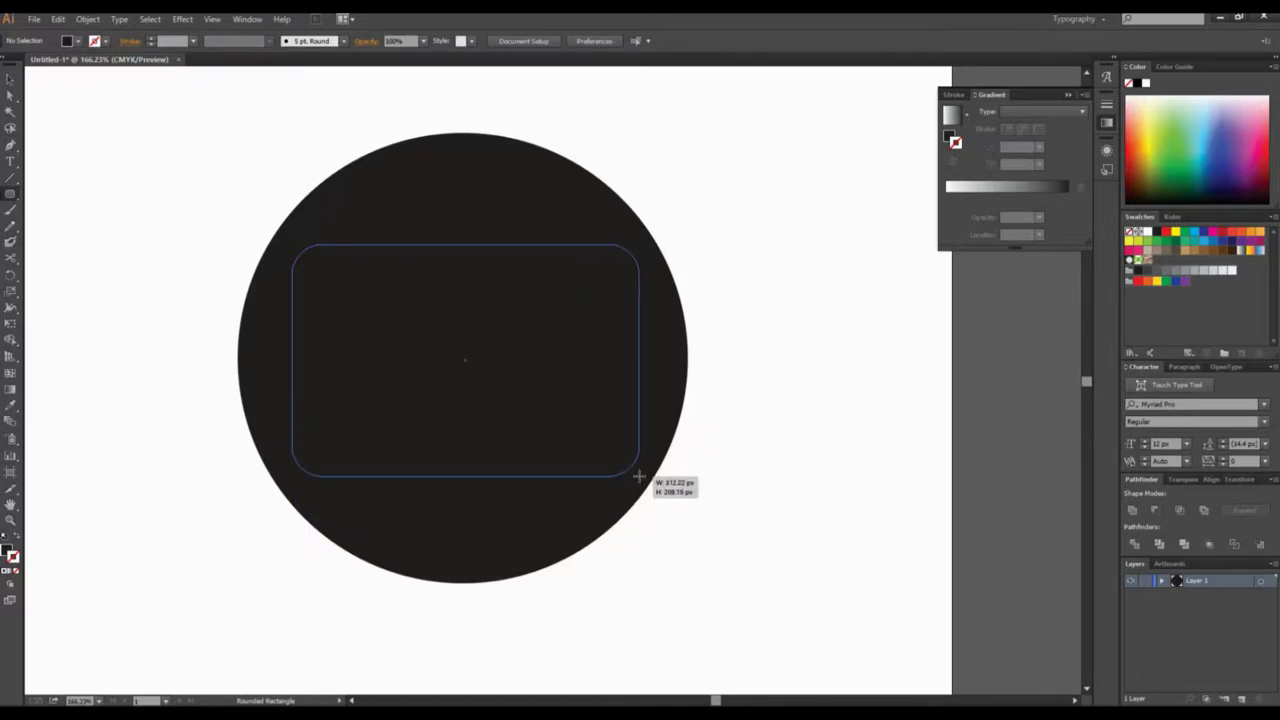
drag(638, 477, 630, 471)
Fine-tune the rounded rectangle's corner radius so the corners are slightly rounder
key(Up)
key(Up)
key(Up)
key(Up)
key(Up)
key(Down)
key(Down)
key(Down)
key(Down)
key(Down)
key(Up)
key(Up)
key(Up)
key(Down)
key(Down)
key(Down)
key(Up)
key(Up)
key(Up)
key(Down)
key(Down)
key(Down)
key(Down)
key(Up)
key(Up)
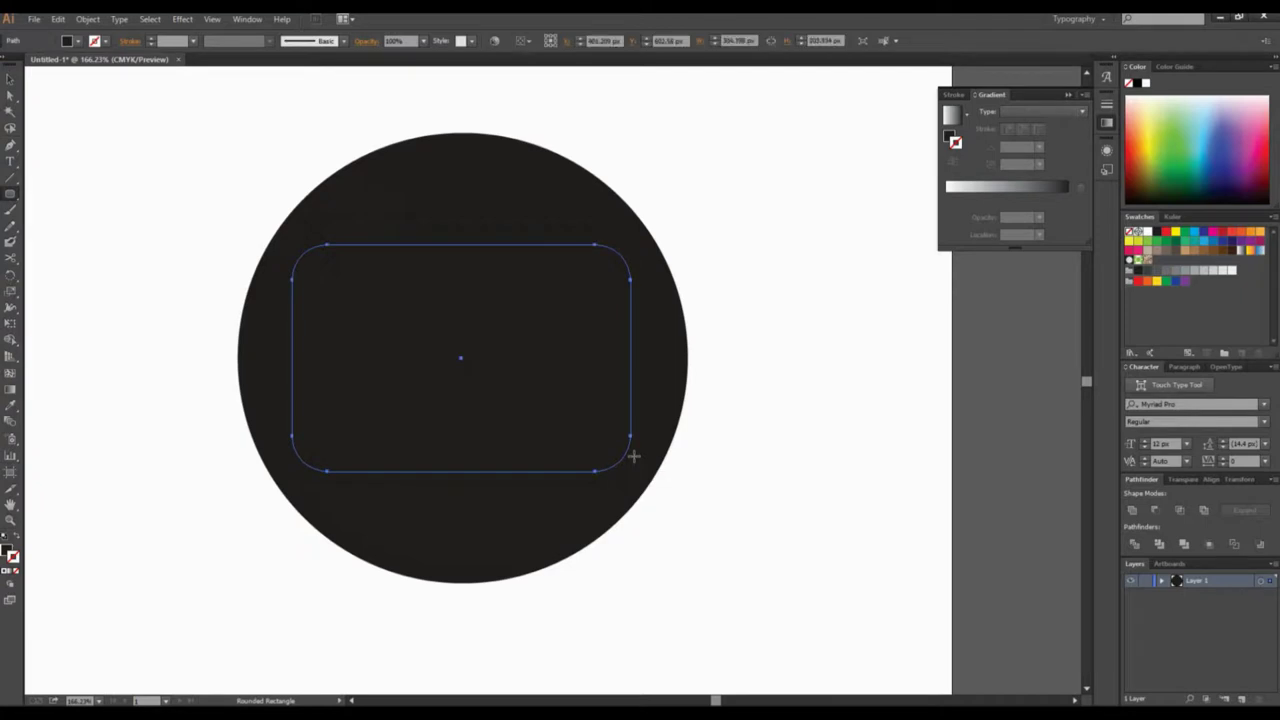
click(9, 79)
Align the rounded rectangle to the circle with Horizontal Align Center
drag(217, 153, 786, 622)
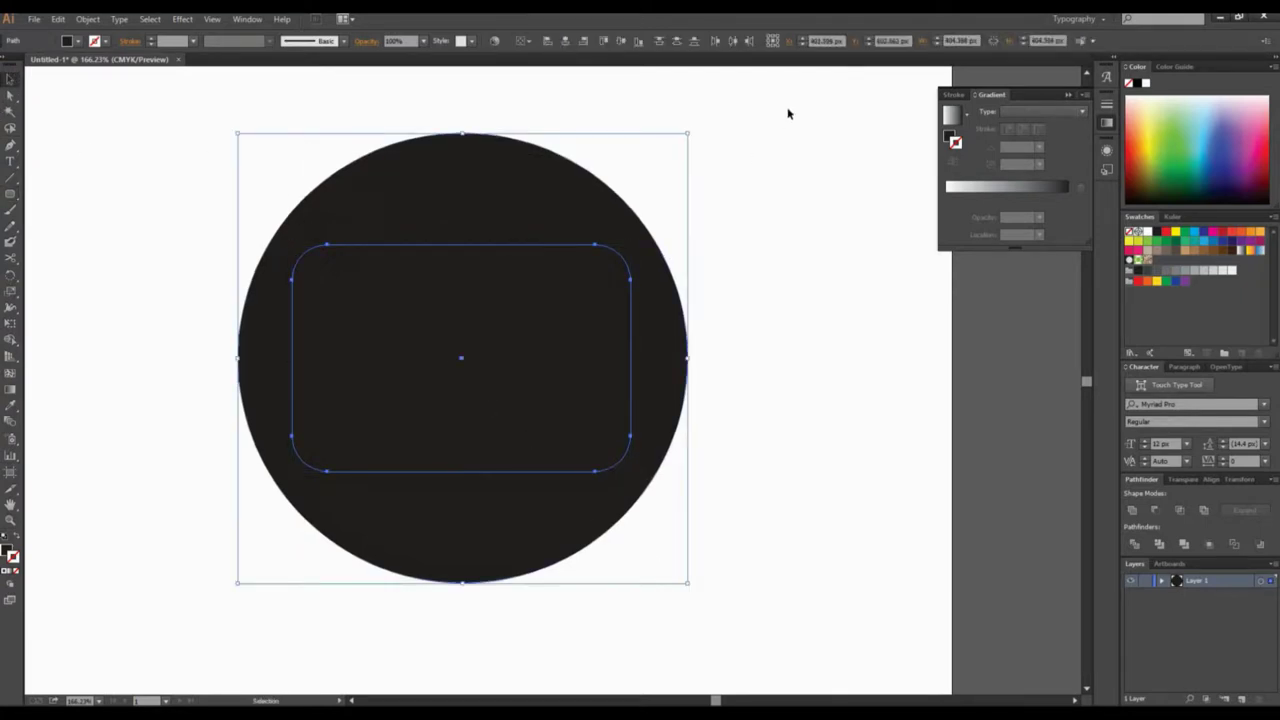
click(733, 42)
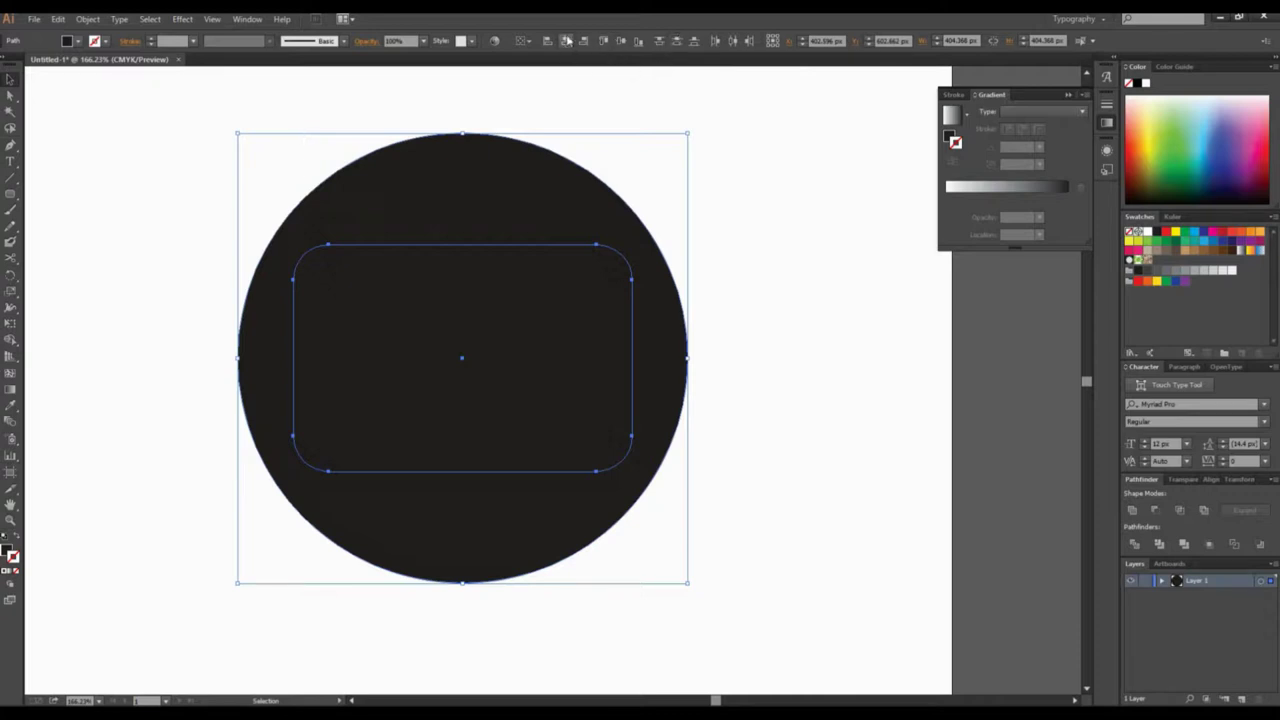
click(334, 118)
drag(231, 146, 636, 652)
click(738, 198)
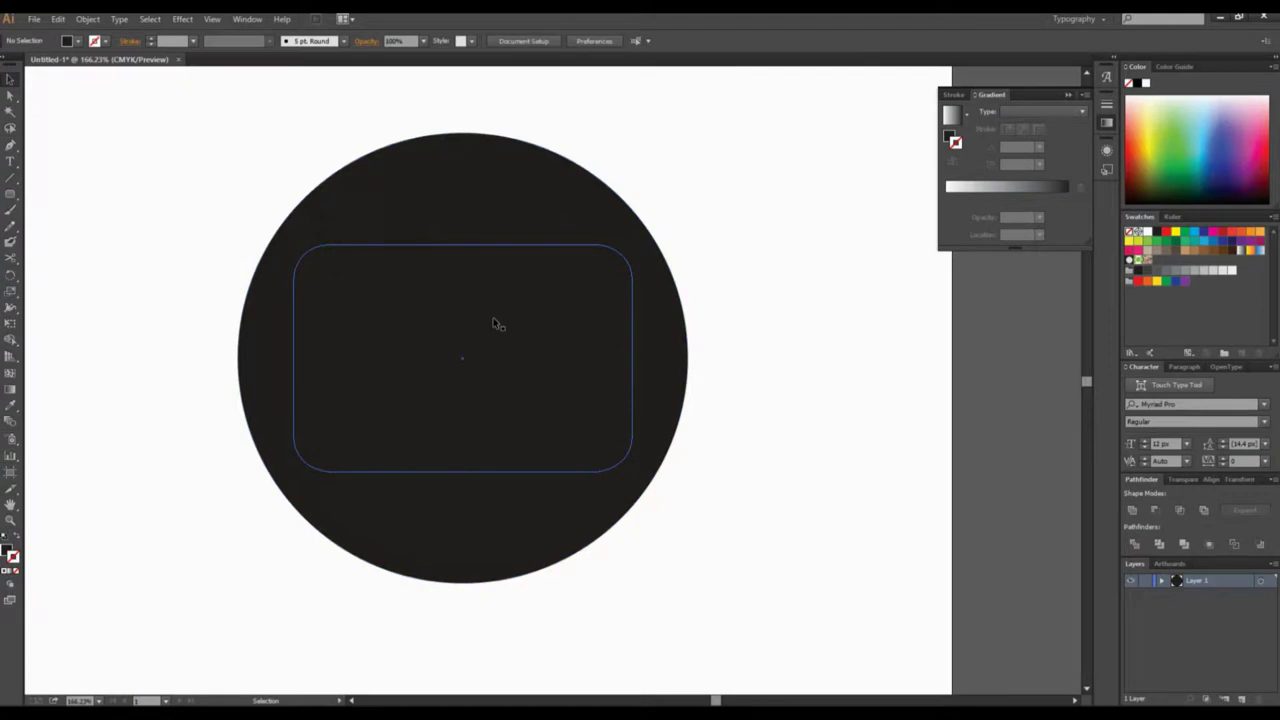
click(500, 322)
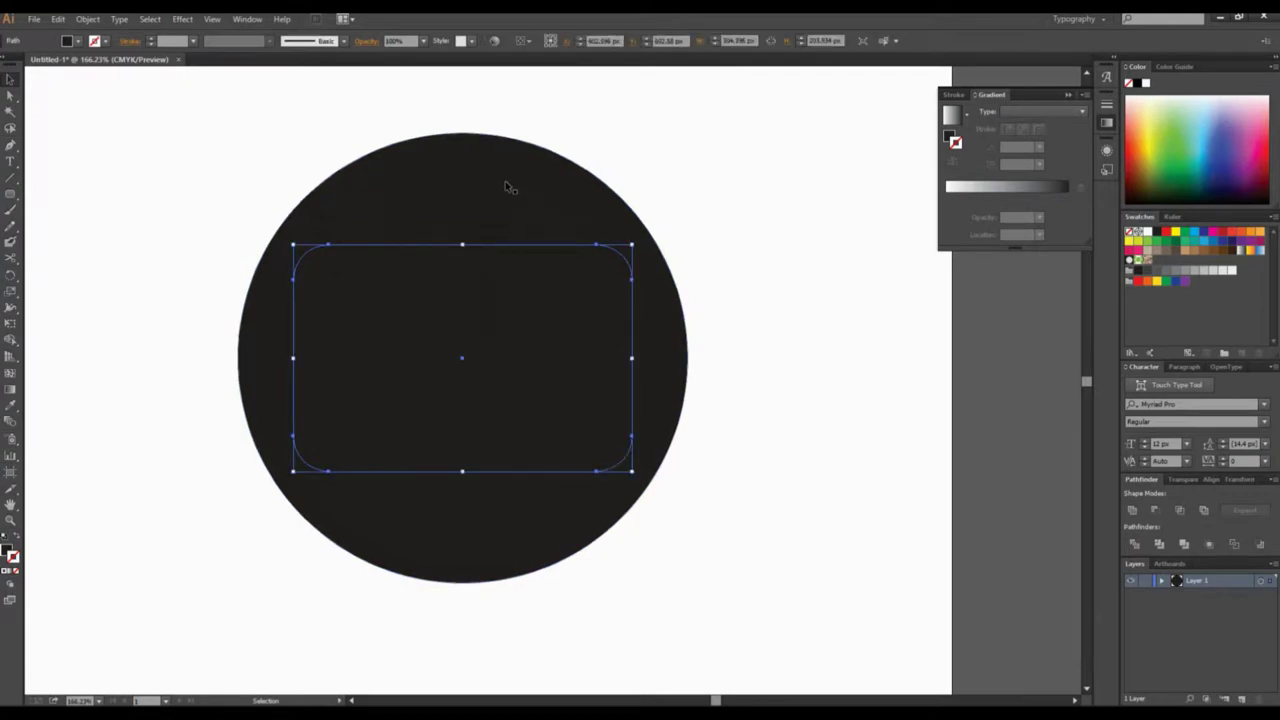
drag(580, 115, 508, 199)
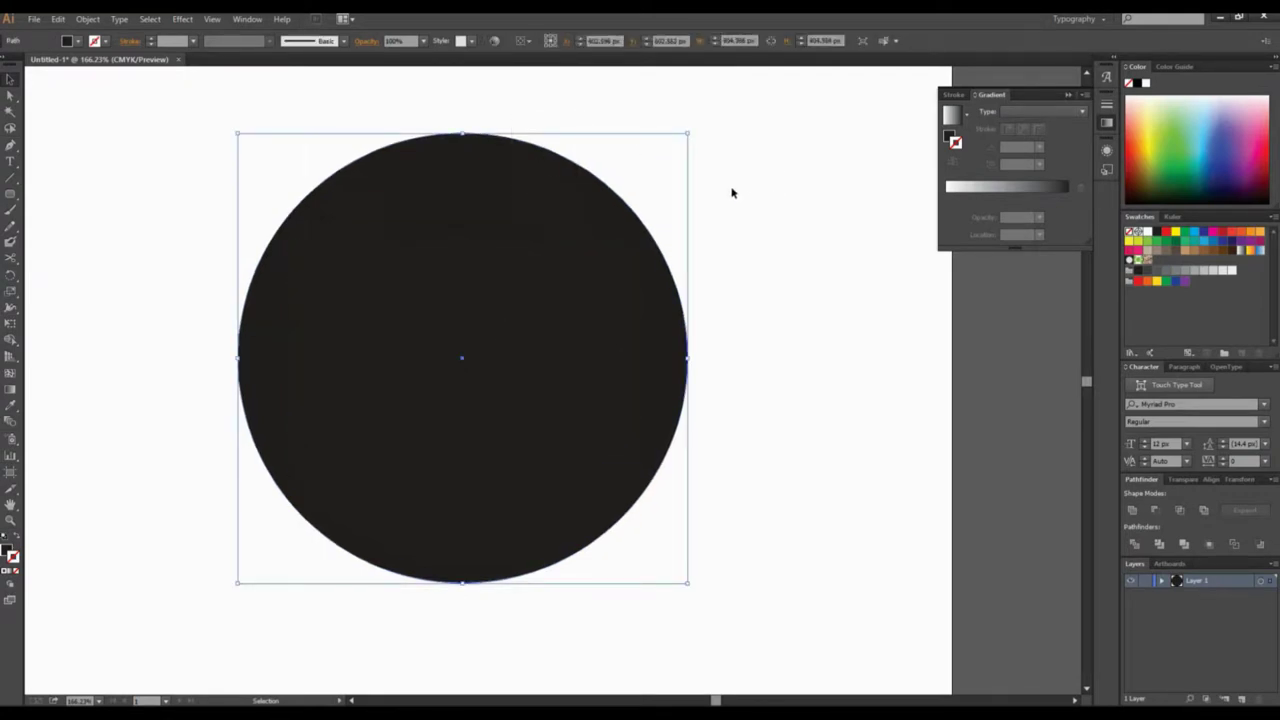
drag(749, 177, 353, 476)
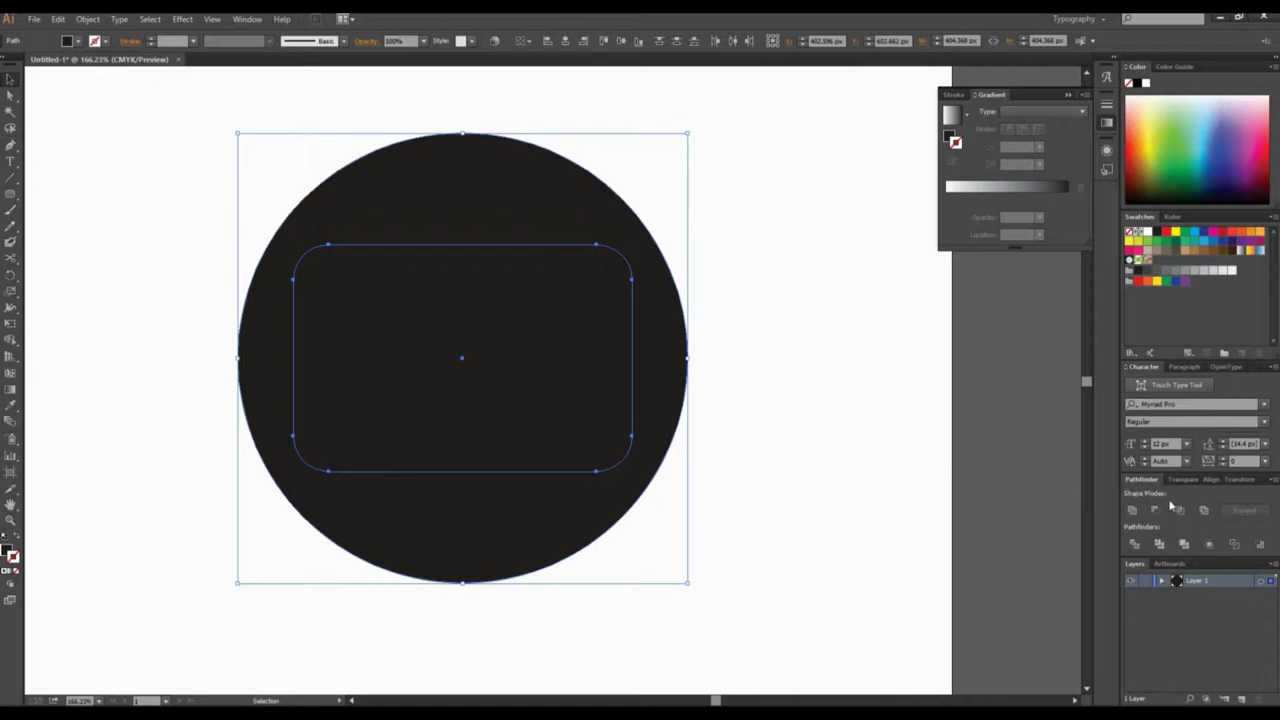
click(243, 19)
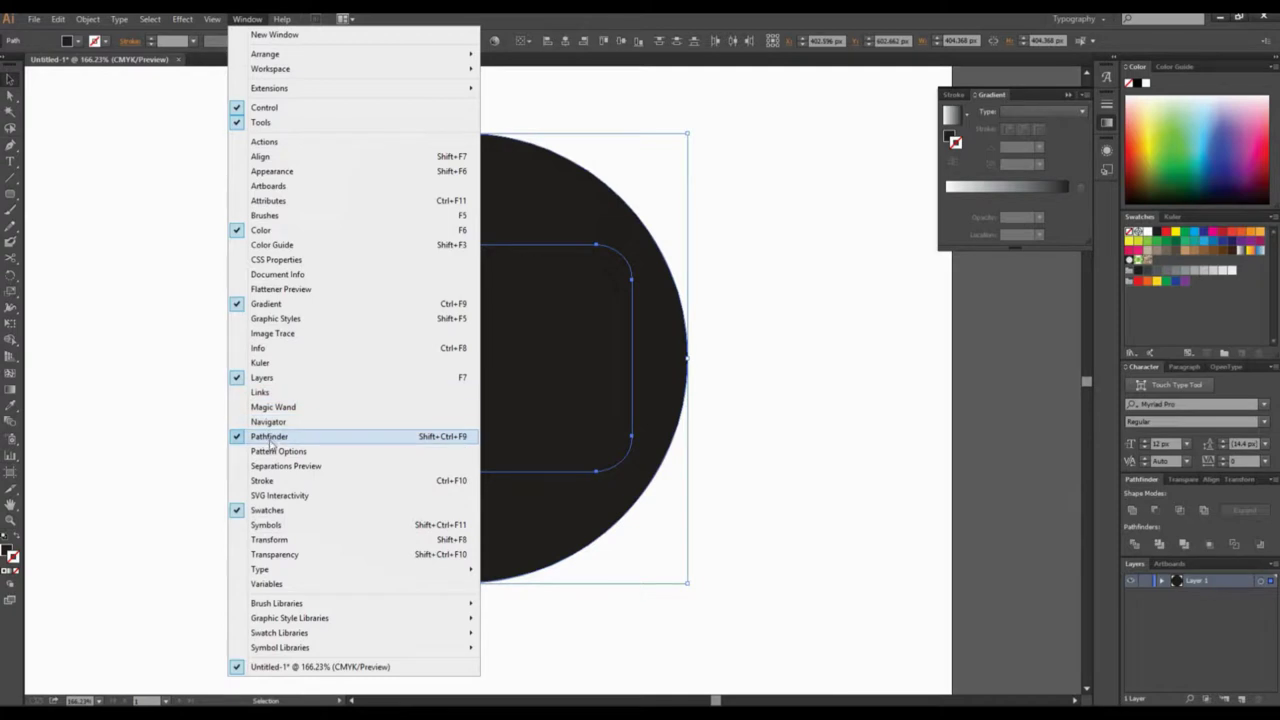
Subtract the rounded rectangle from the circle with Pathfinder Minus Front
click(871, 25)
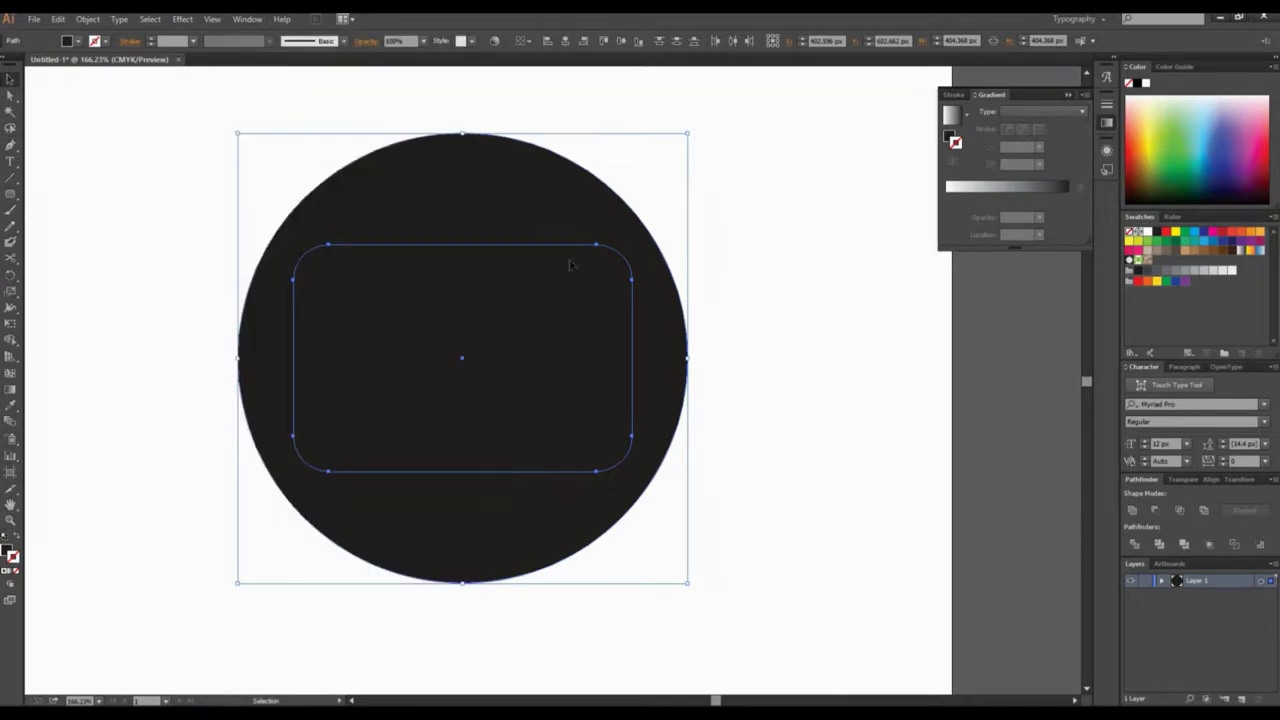
click(1156, 512)
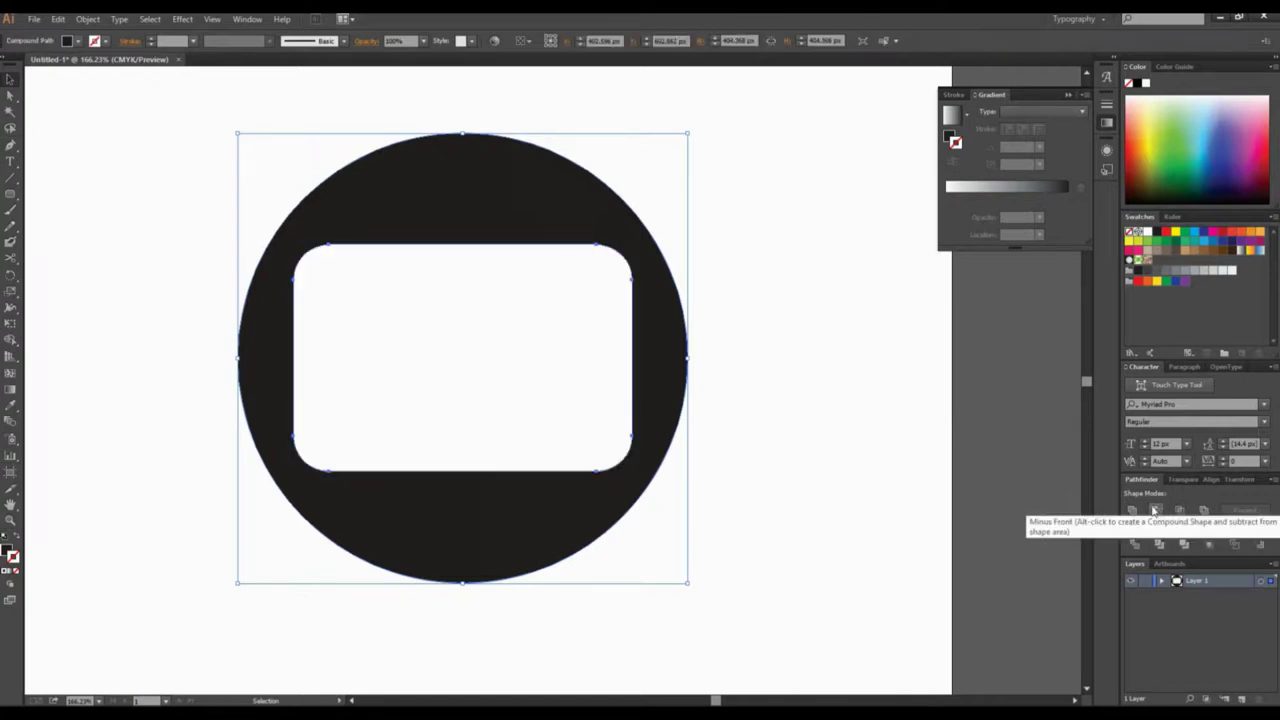
click(806, 370)
Scale the cut-out circle shape down slightly
drag(787, 431, 772, 429)
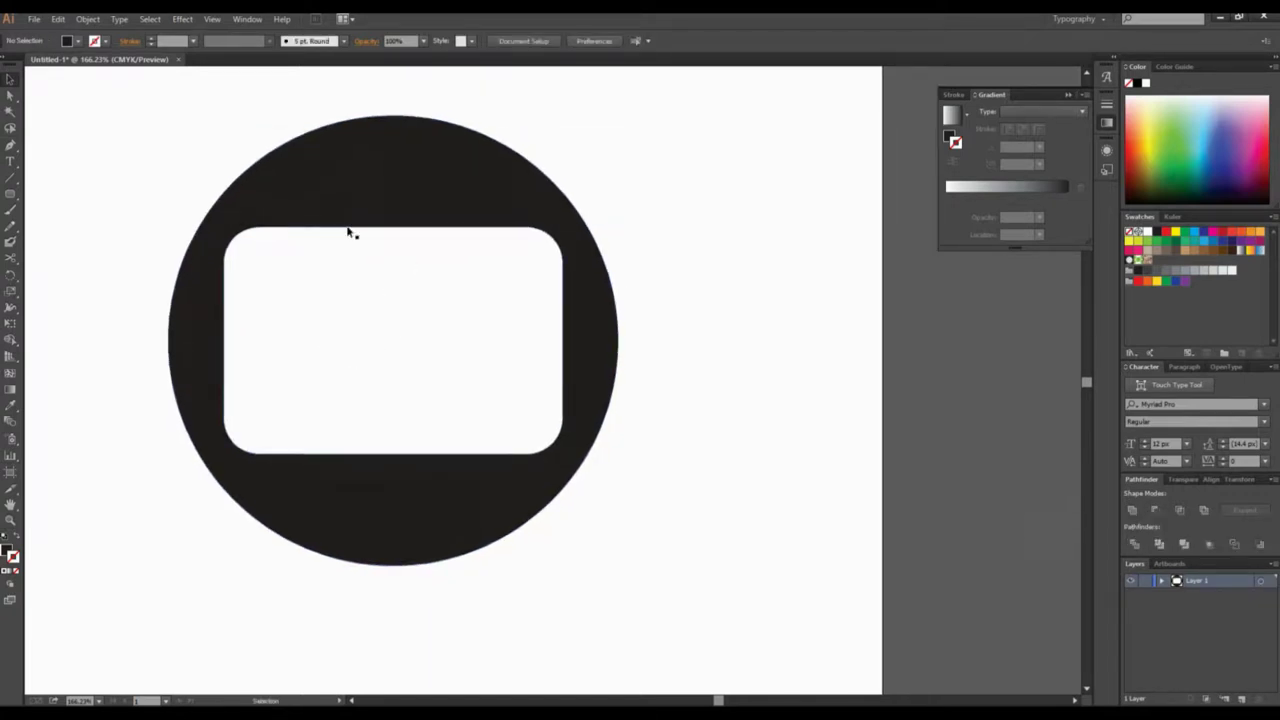
drag(163, 277, 260, 289)
drag(255, 155, 223, 183)
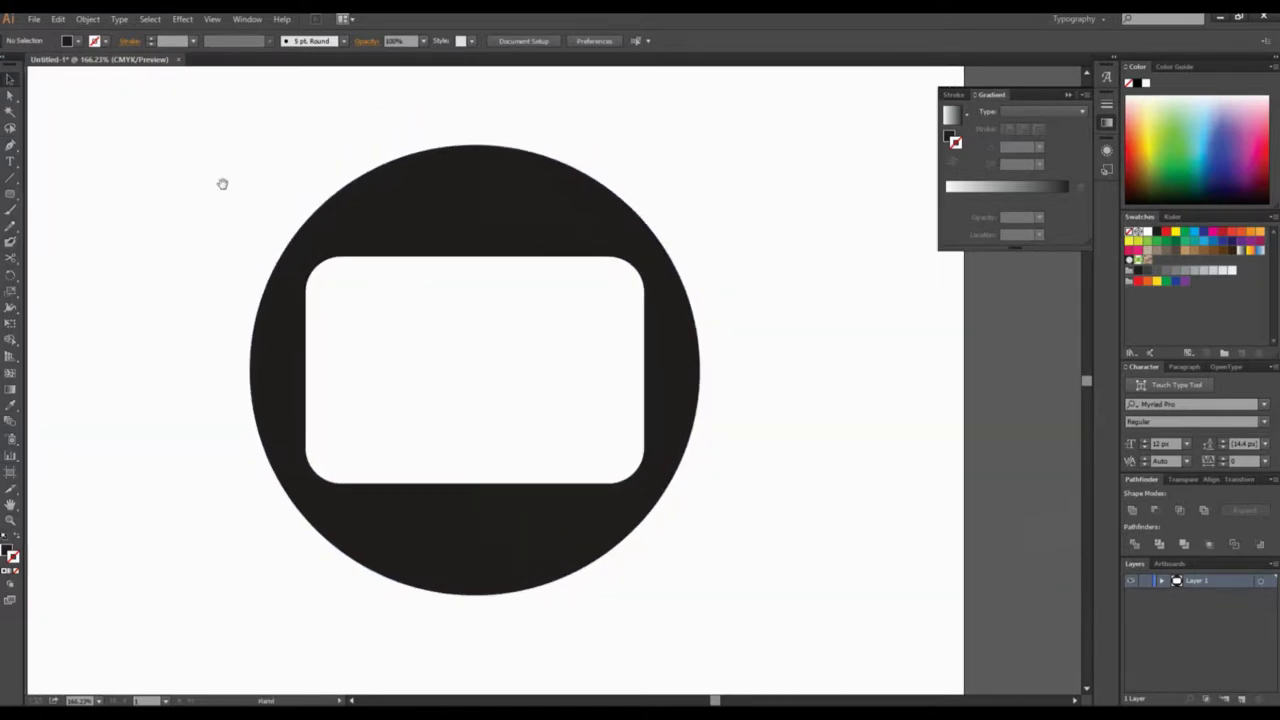
drag(199, 124, 745, 643)
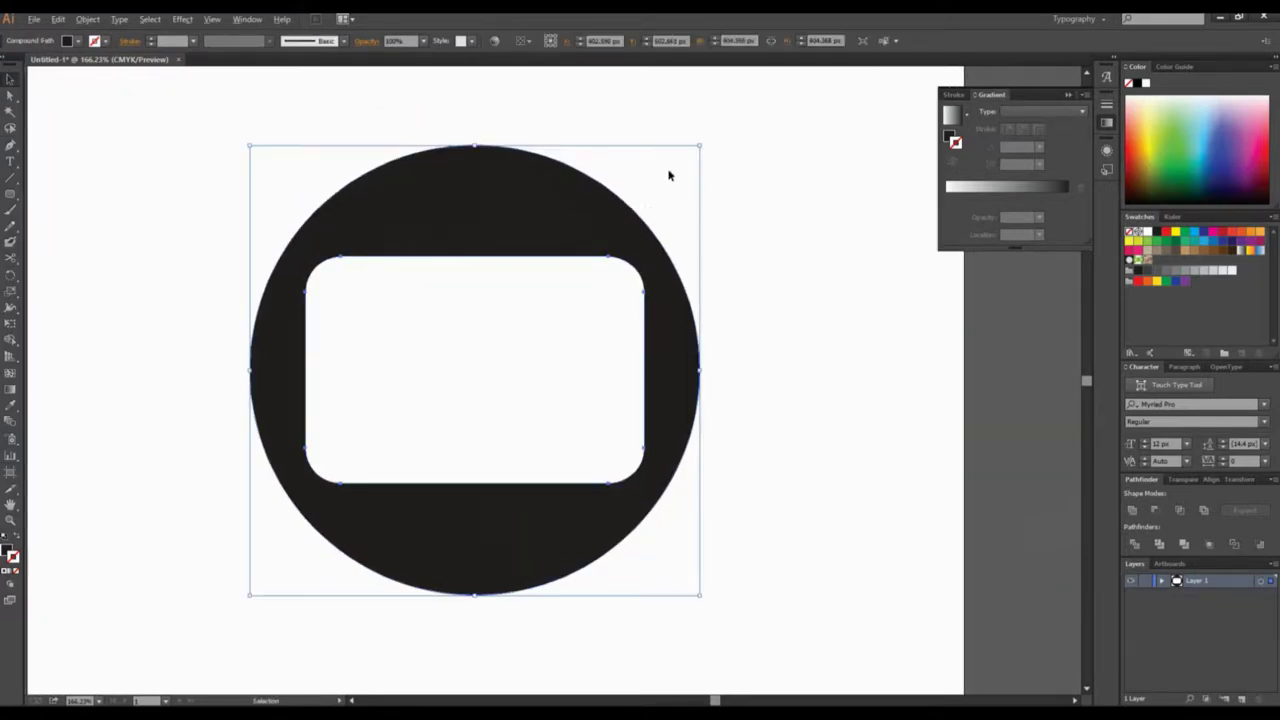
drag(699, 145, 632, 157)
click(626, 137)
Draw a narrow vertical ellipse against the circle's left side
drag(426, 342, 399, 258)
drag(374, 326, 417, 343)
key(v)
drag(10, 193, 61, 231)
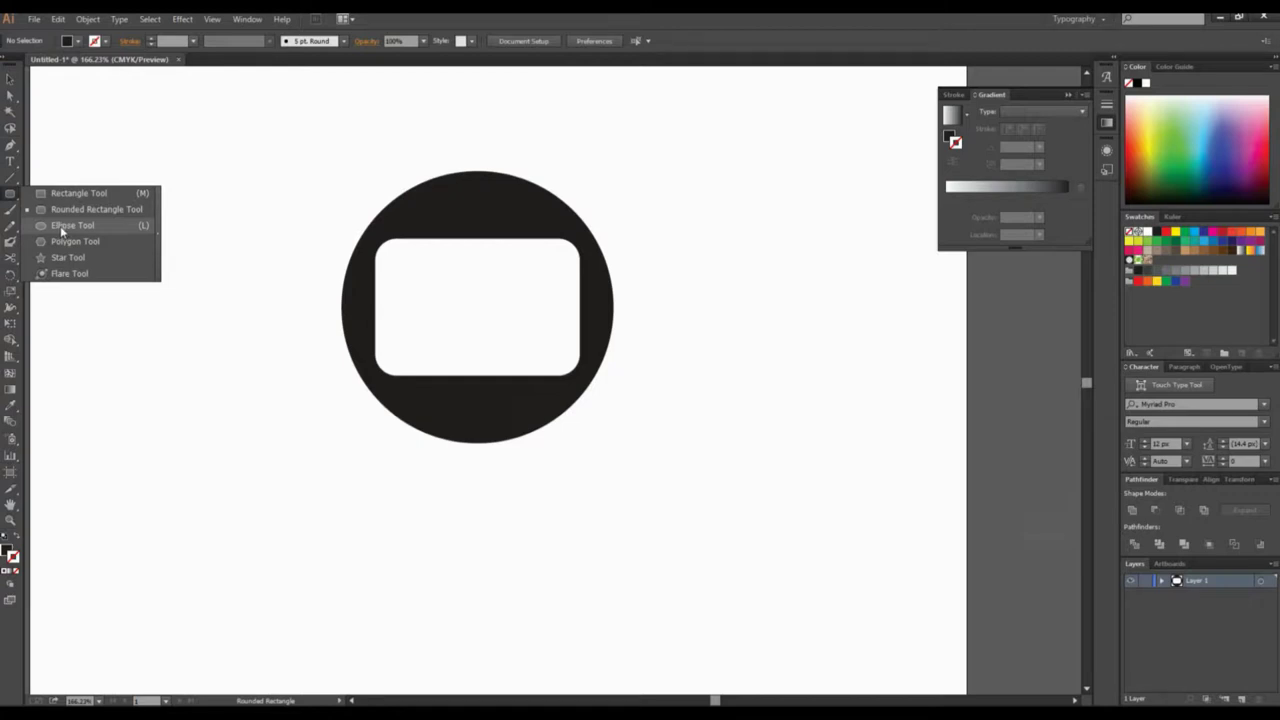
drag(61, 230, 61, 230)
drag(278, 248, 315, 358)
key(v)
drag(302, 330, 328, 333)
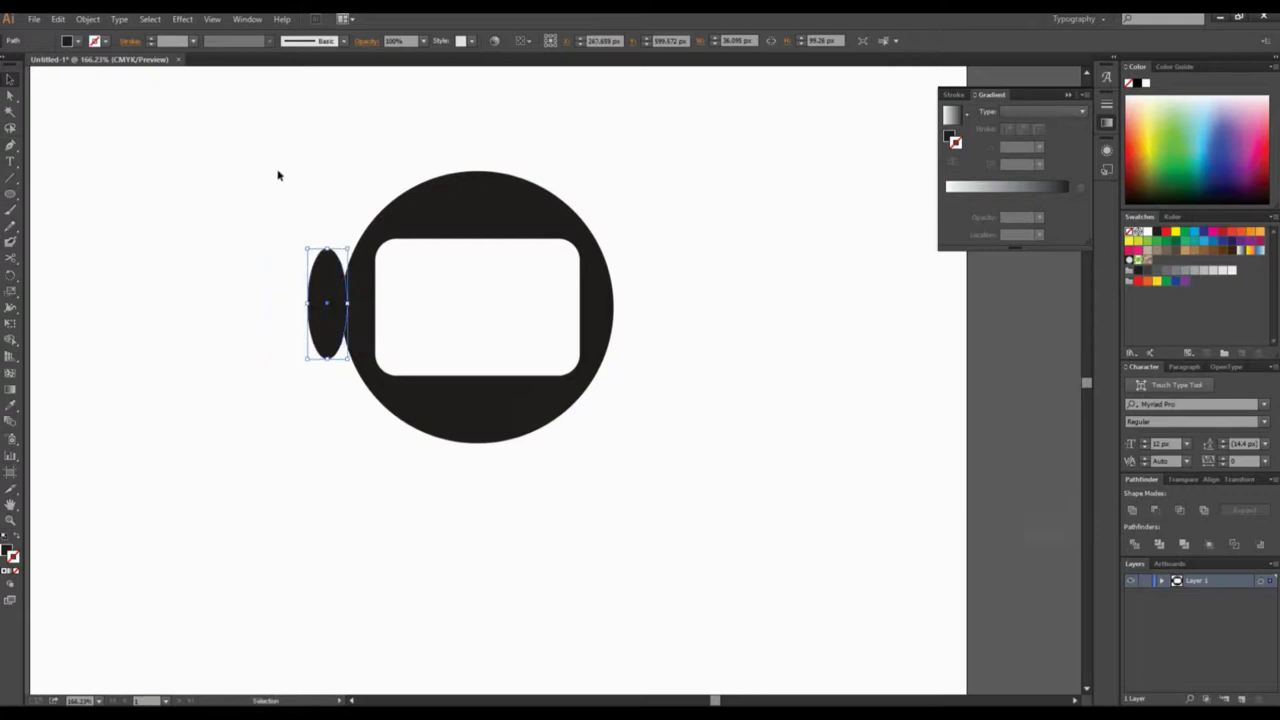
Copy the ellipse to the circle's right side and align both ellipses vertically
drag(278, 175, 455, 430)
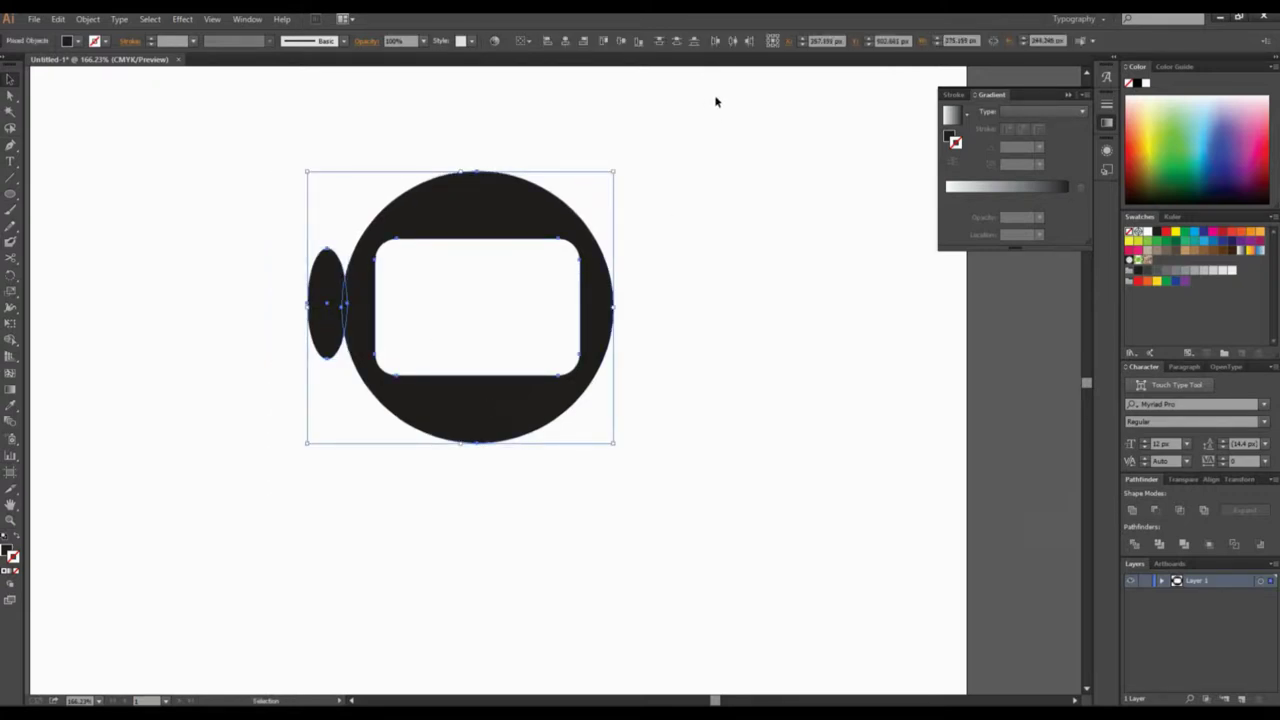
click(314, 243)
drag(321, 322, 622, 322)
drag(236, 134, 776, 540)
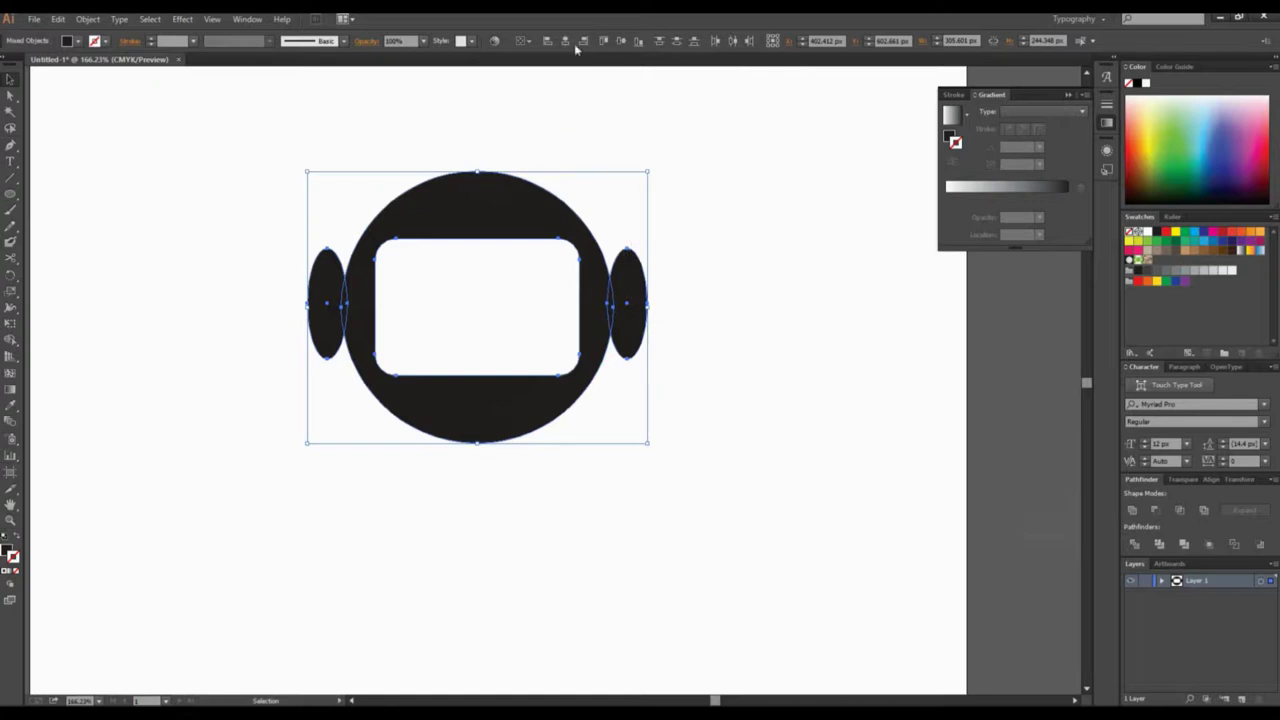
click(678, 42)
click(713, 166)
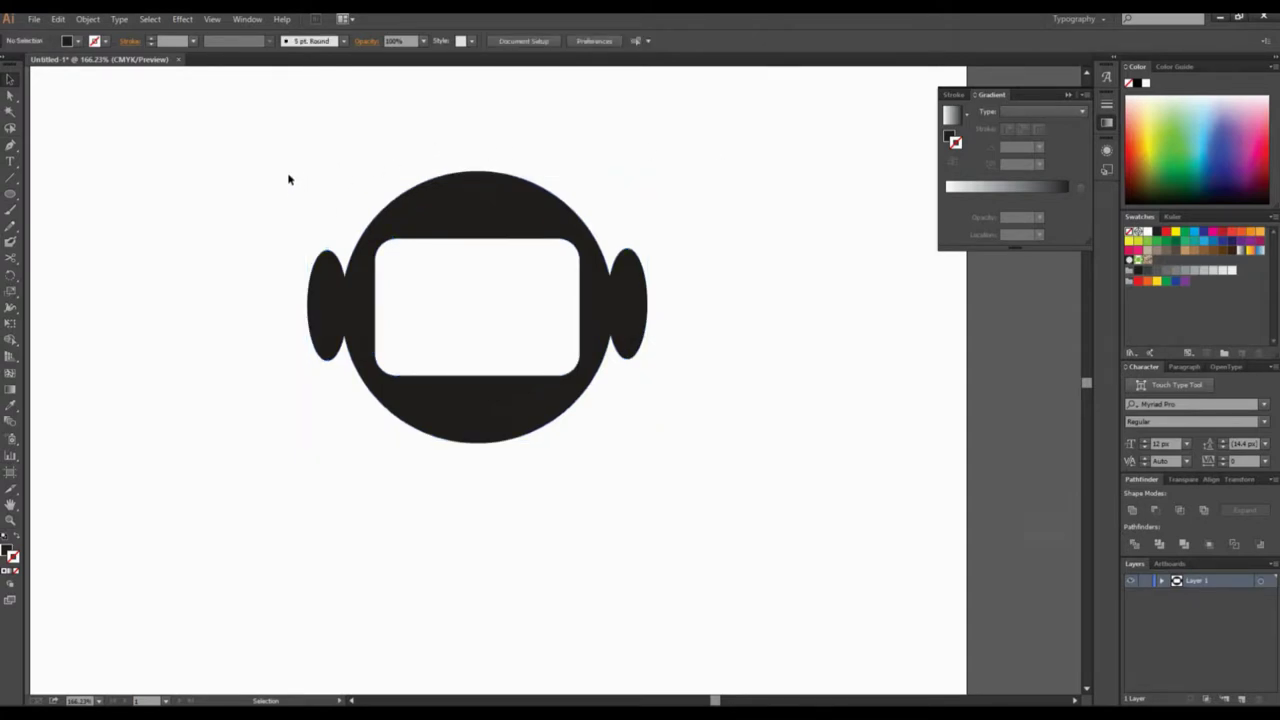
drag(327, 305, 625, 305)
Undo the ellipse move and realign all the helmet shapes
key(ctrl+z)
drag(226, 140, 737, 517)
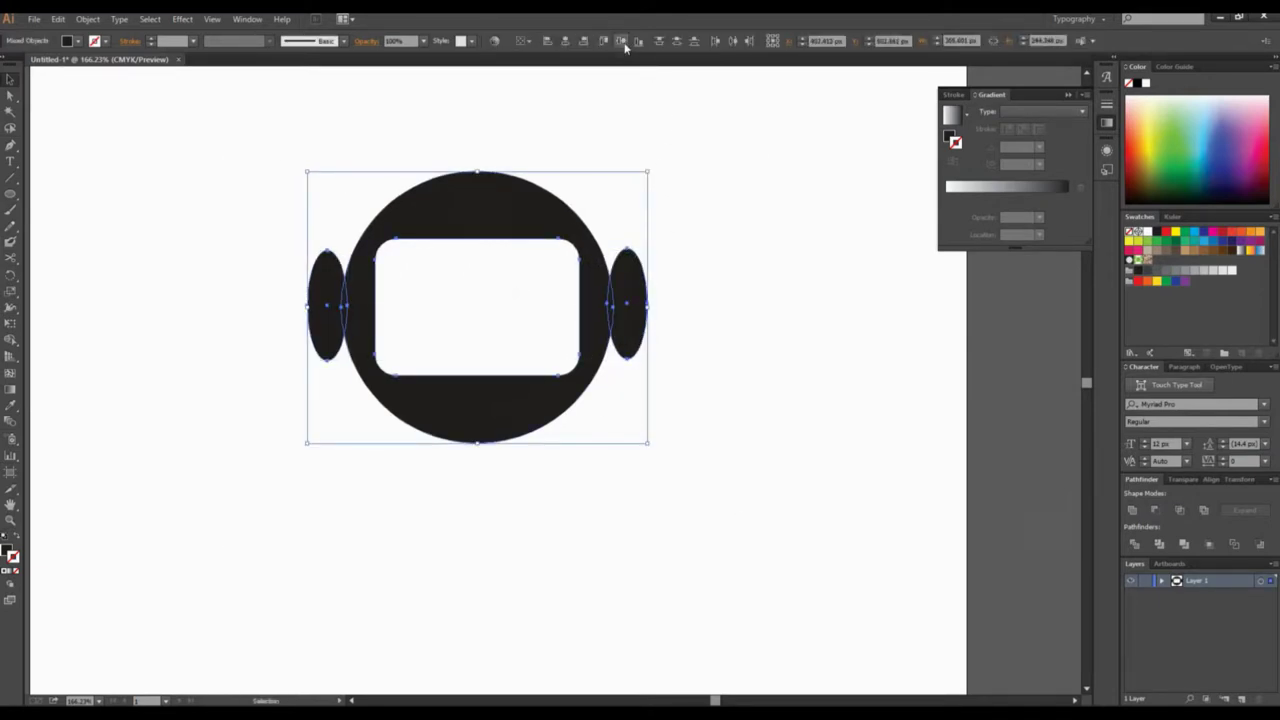
click(621, 41)
drag(237, 139, 780, 548)
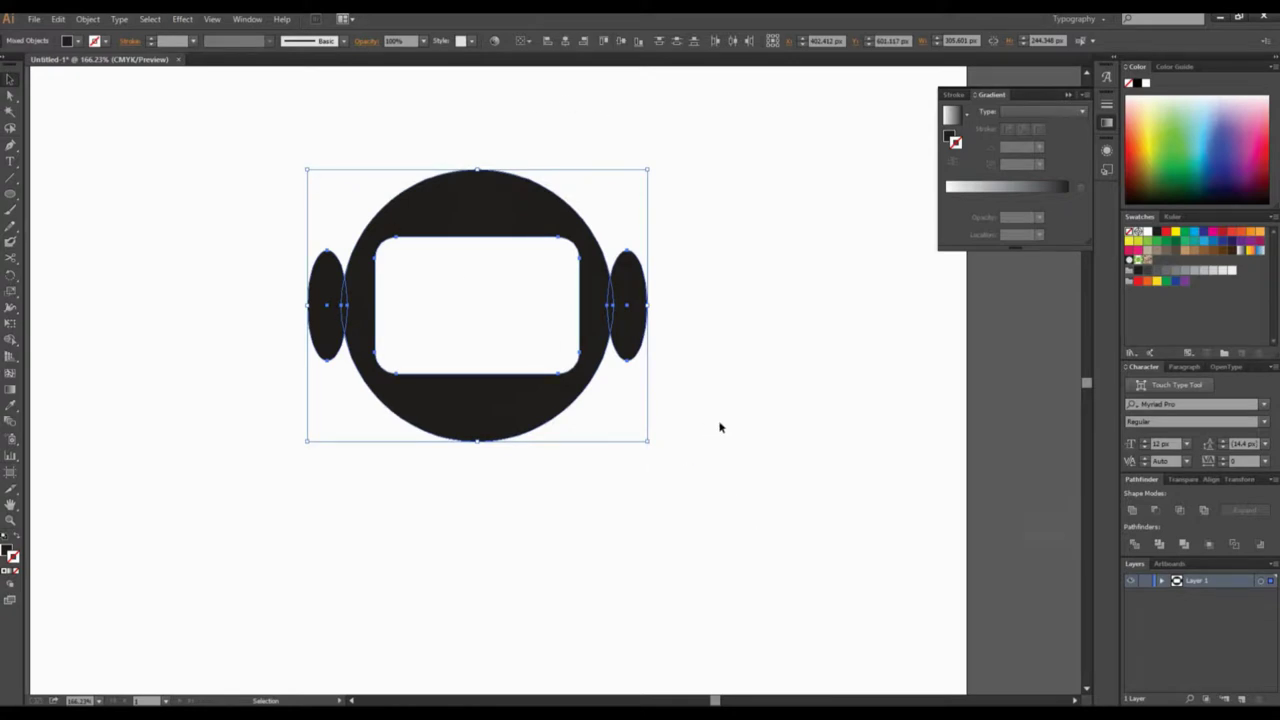
click(708, 426)
drag(786, 366, 747, 392)
Select both side ellipses and preview a 10 px miter Offset Path
drag(208, 234, 264, 330)
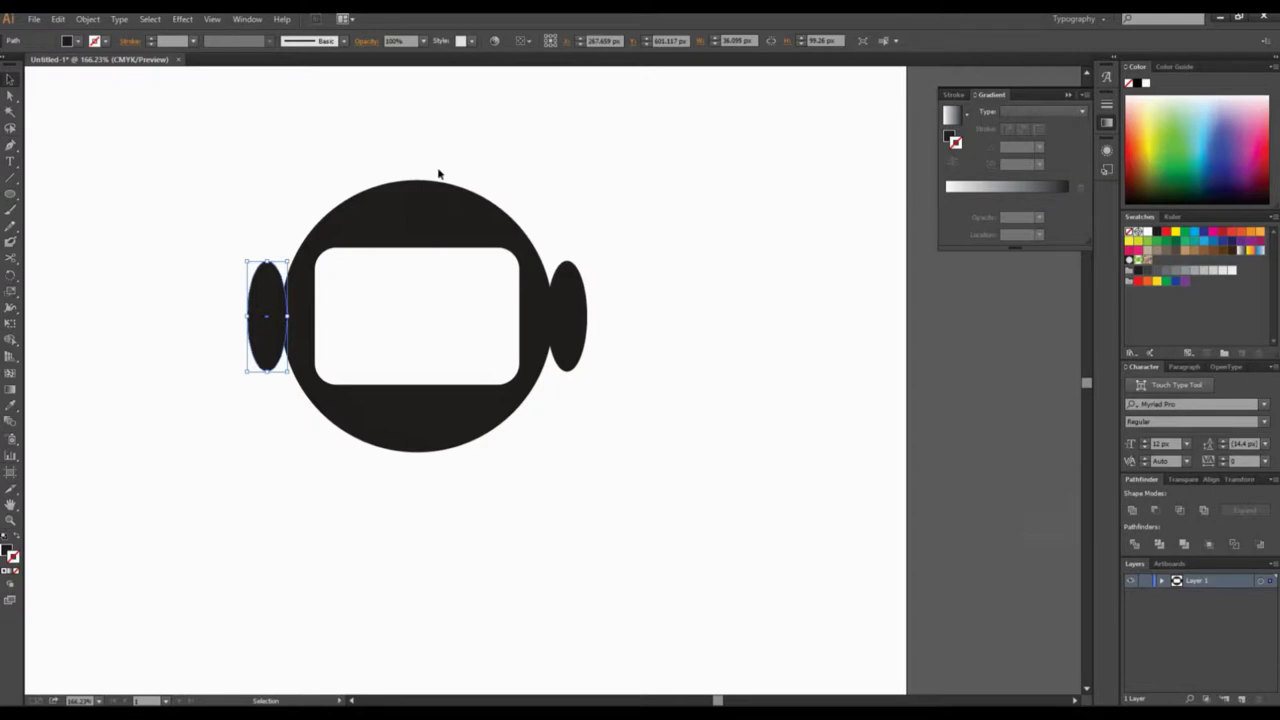
drag(615, 245, 570, 300)
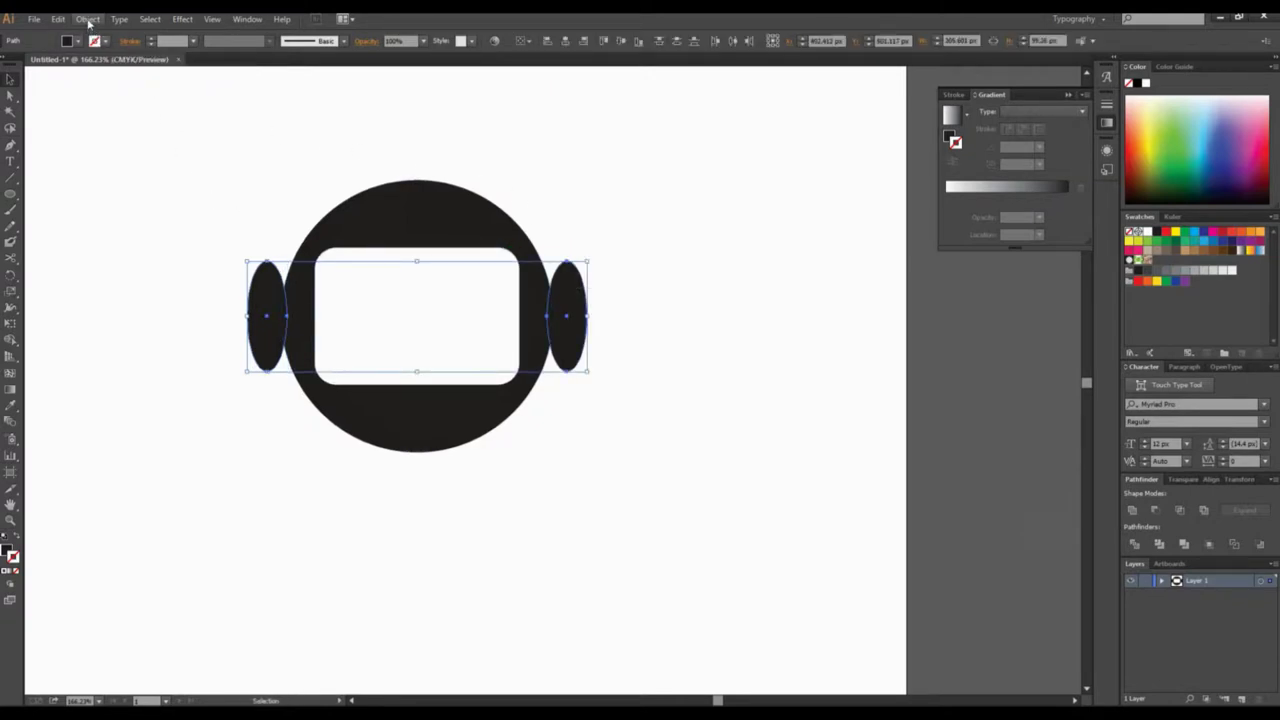
click(88, 19)
mouse_move(216, 292)
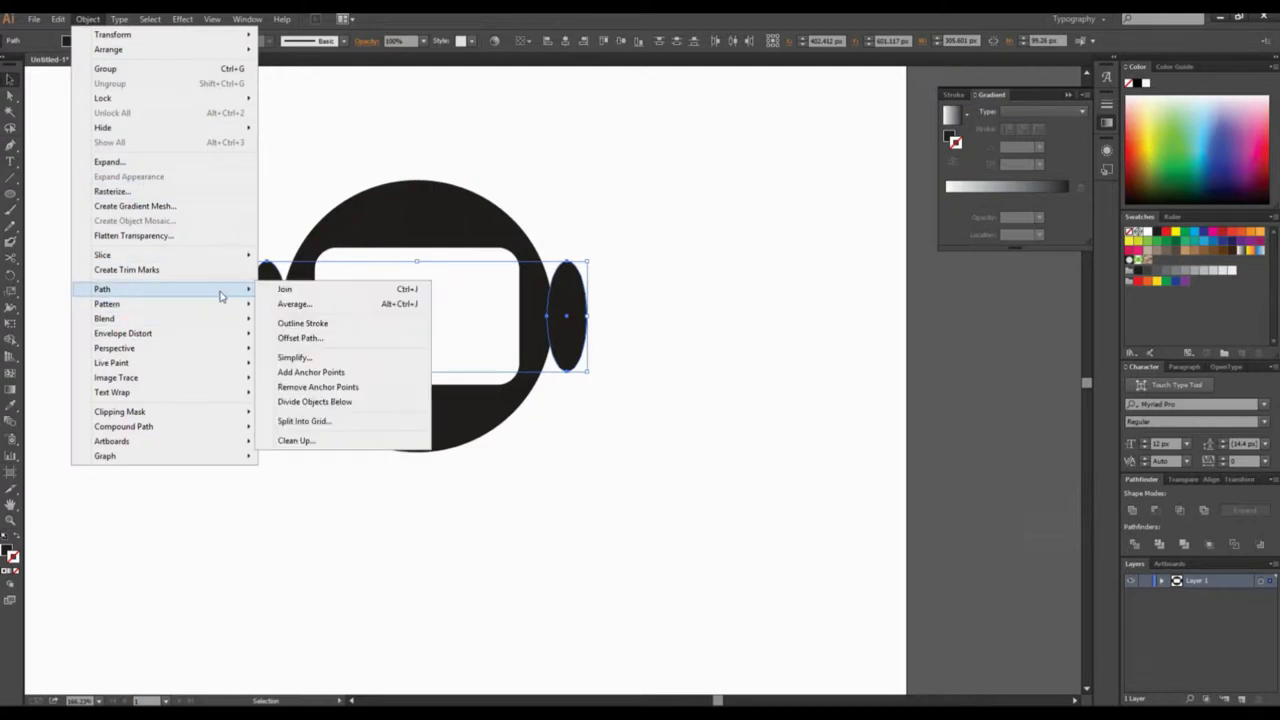
click(300, 338)
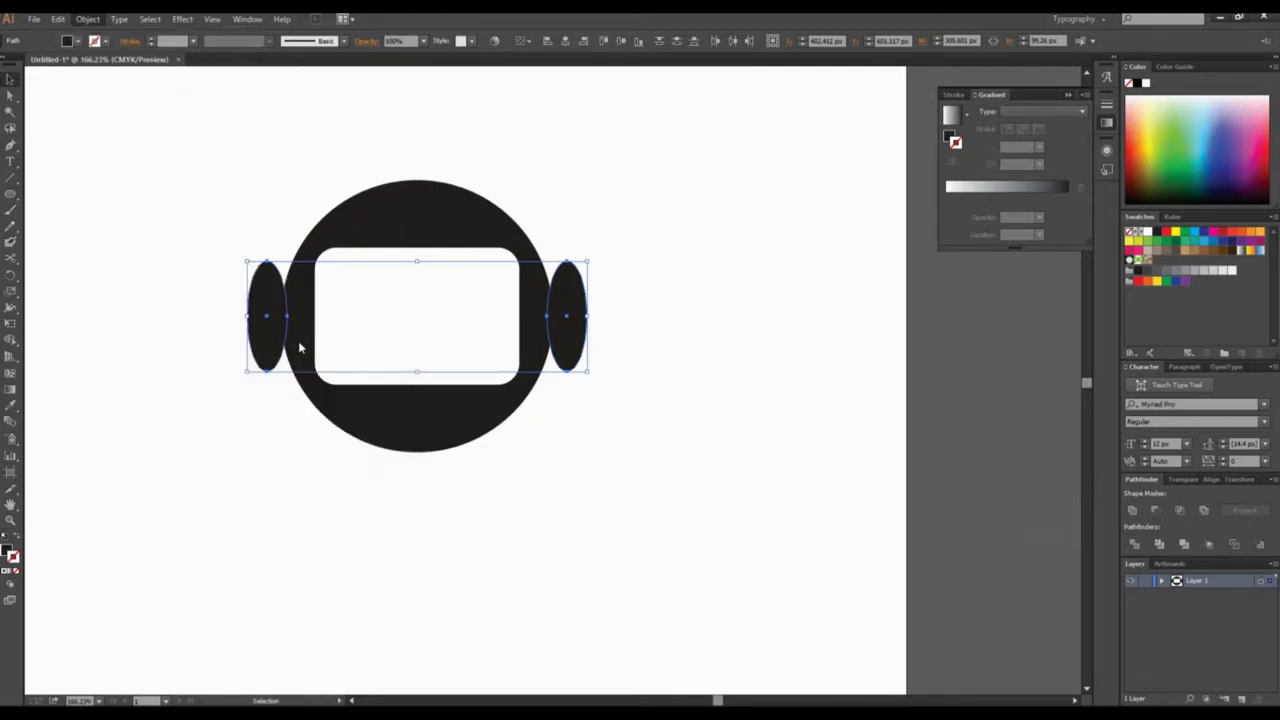
click(849, 476)
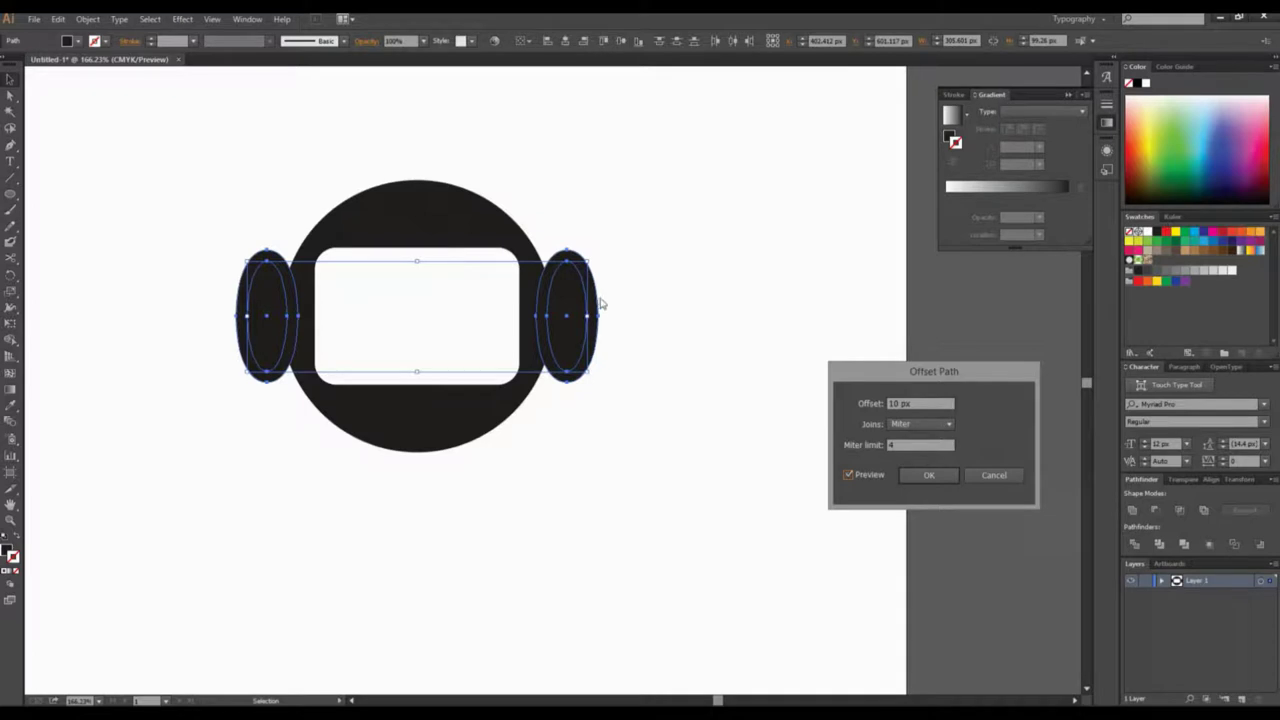
Apply the 10 px offset and subtract the left offset shape from the circle
click(930, 475)
drag(640, 229, 803, 271)
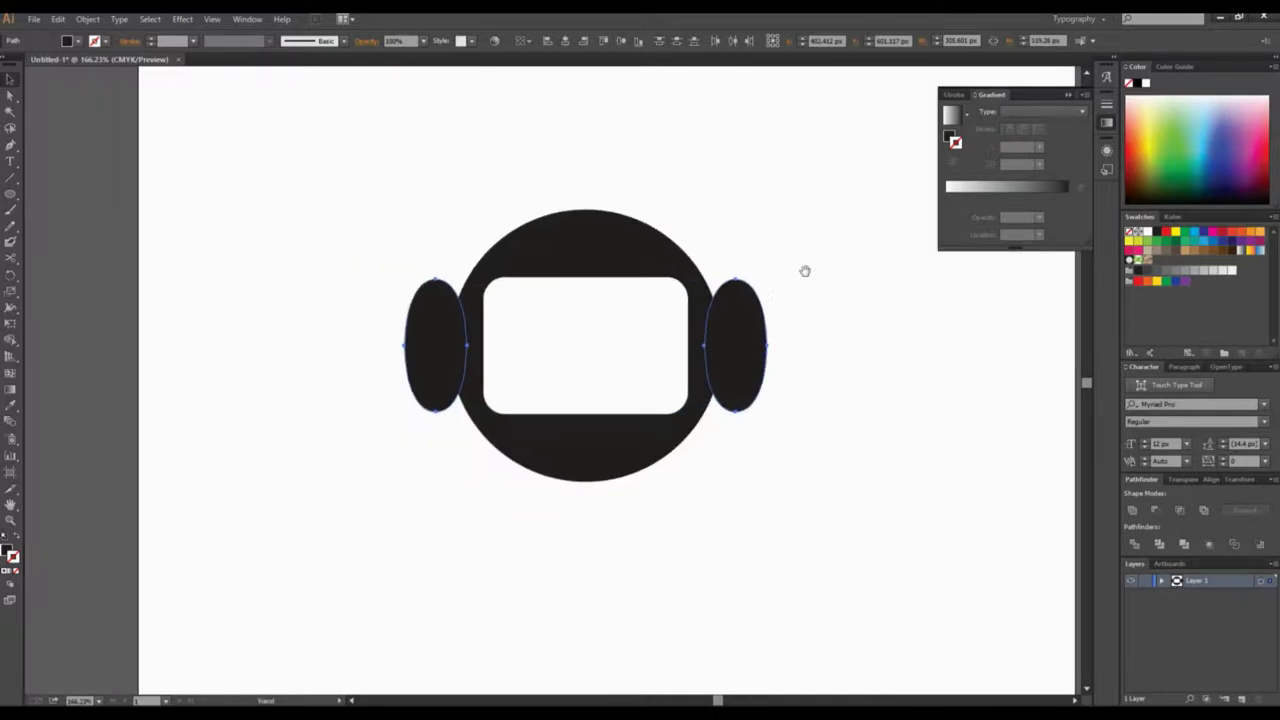
click(355, 153)
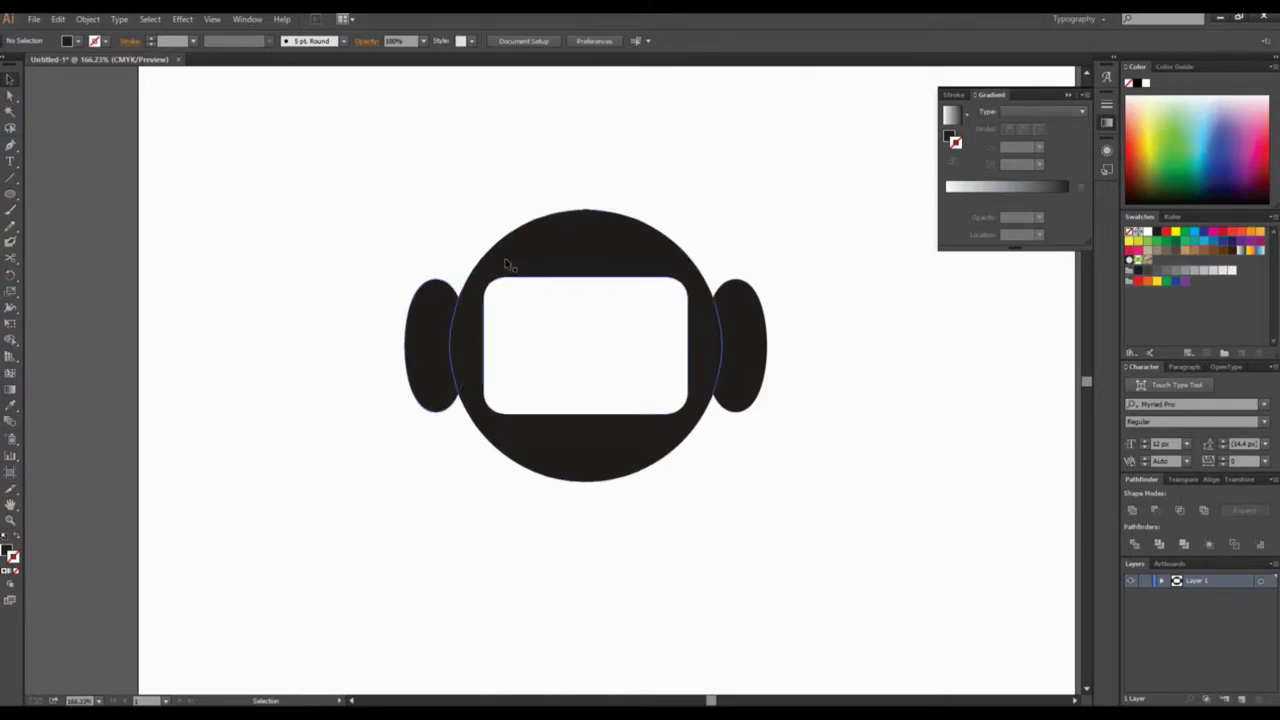
click(454, 290)
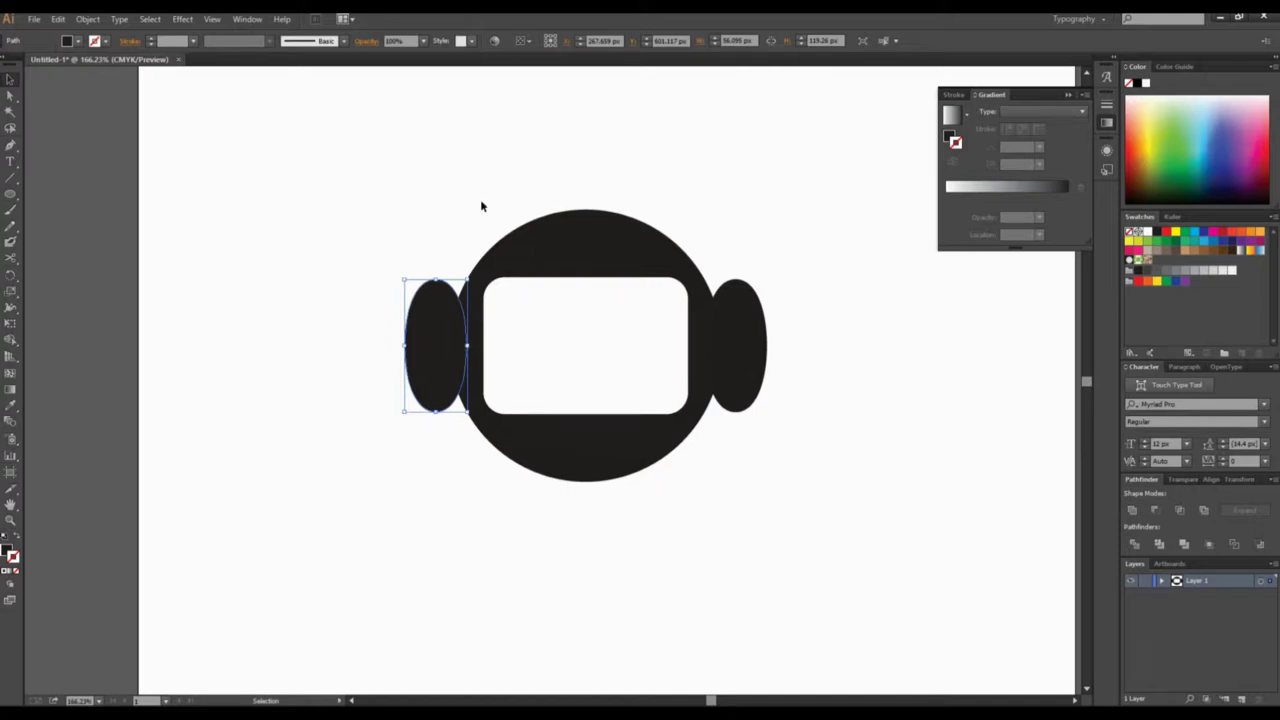
shift+drag(509, 177, 592, 264)
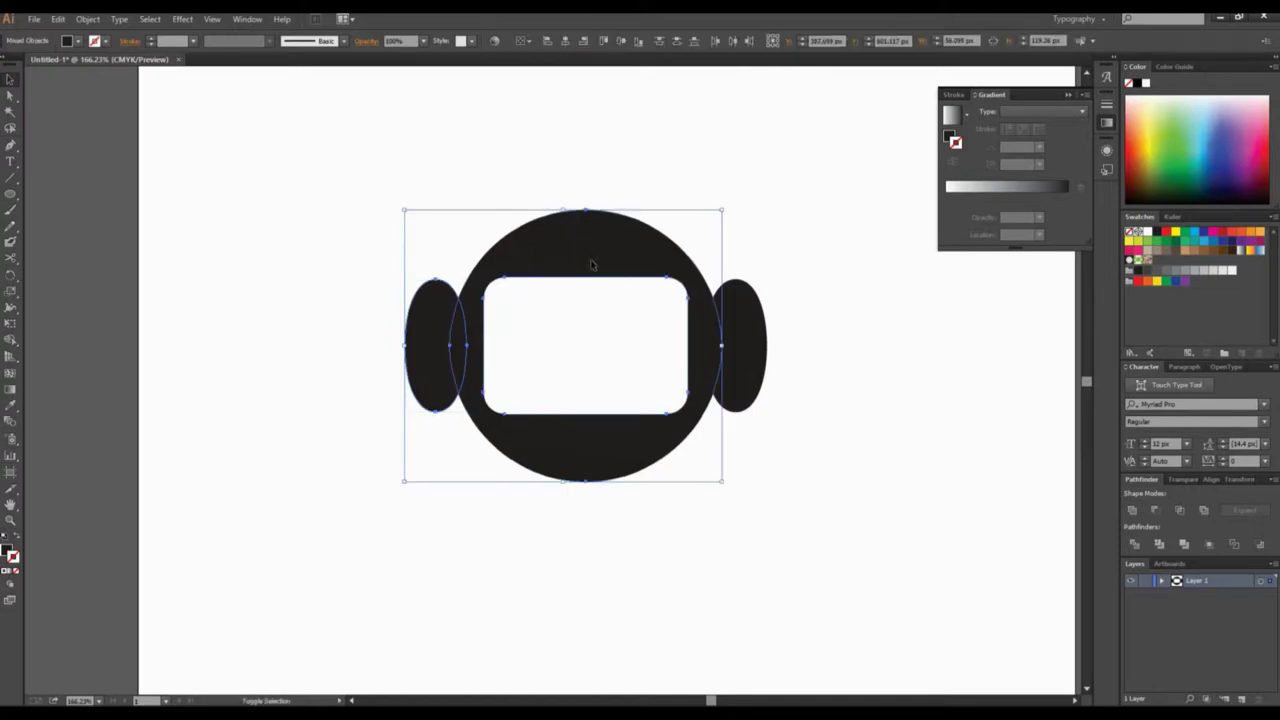
click(1156, 512)
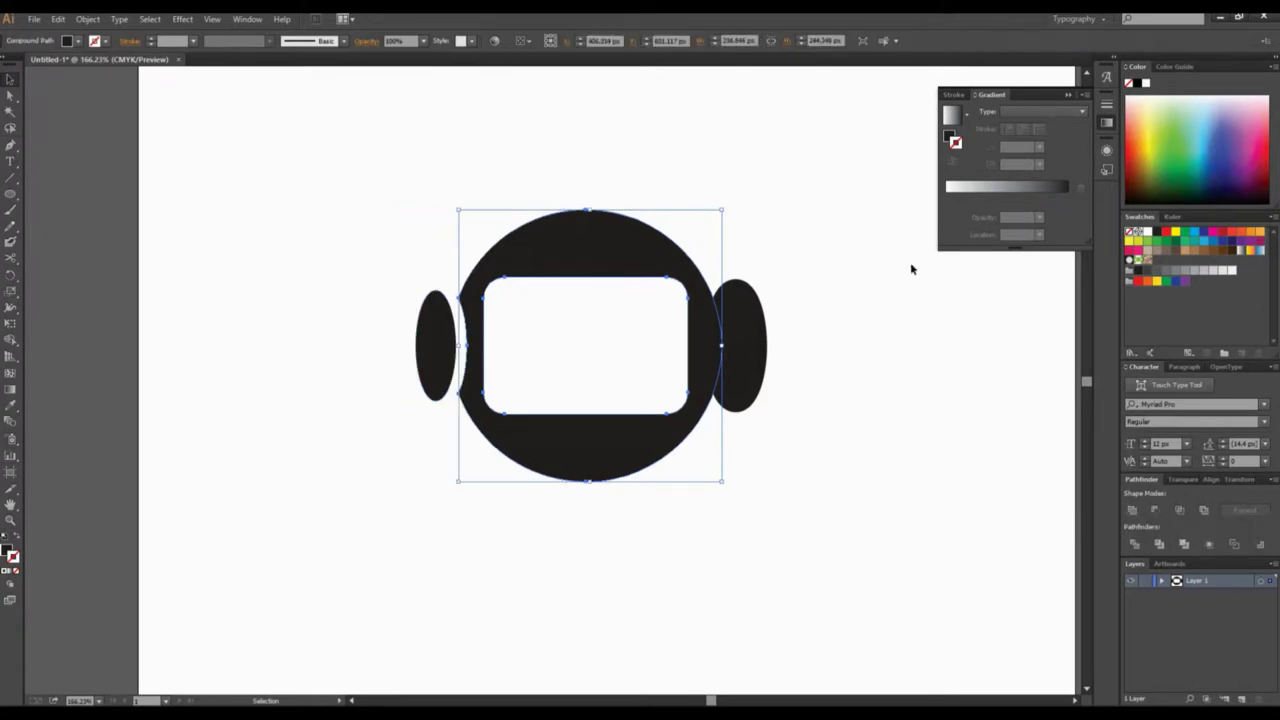
click(742, 292)
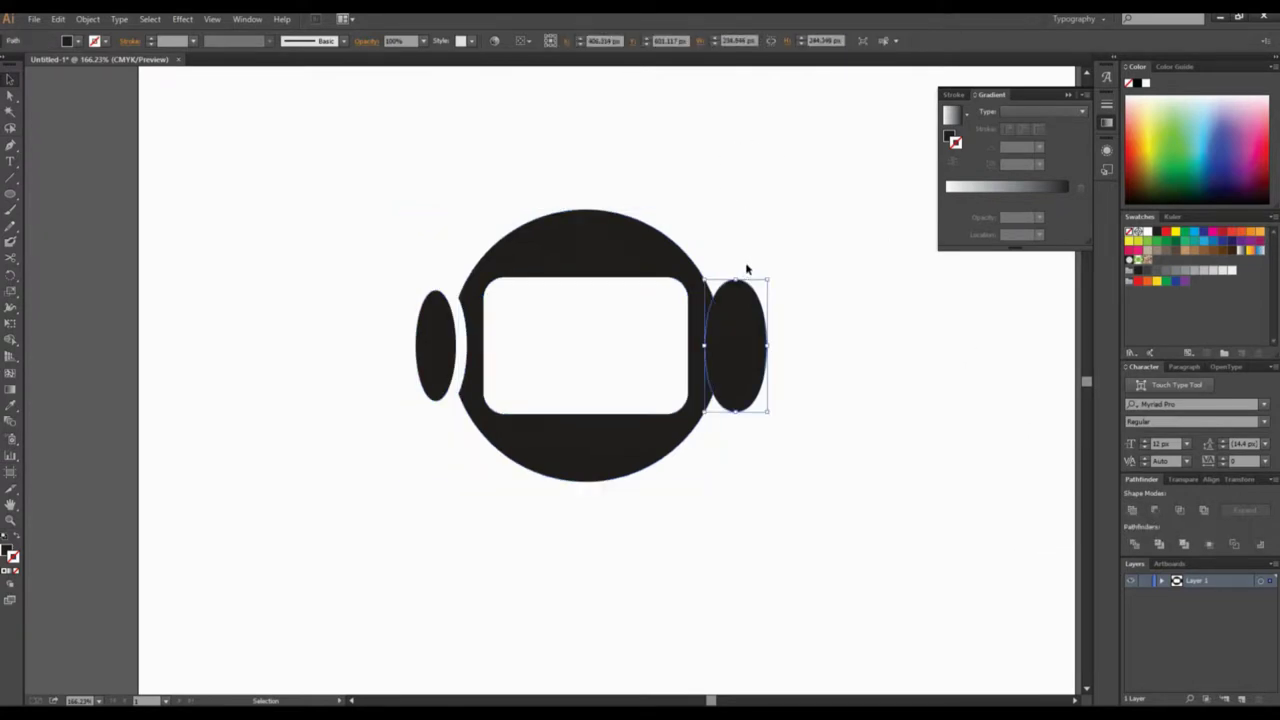
Subtract the right offset shape from the circle with Minus Front
shift+click(660, 240)
click(1156, 512)
click(857, 280)
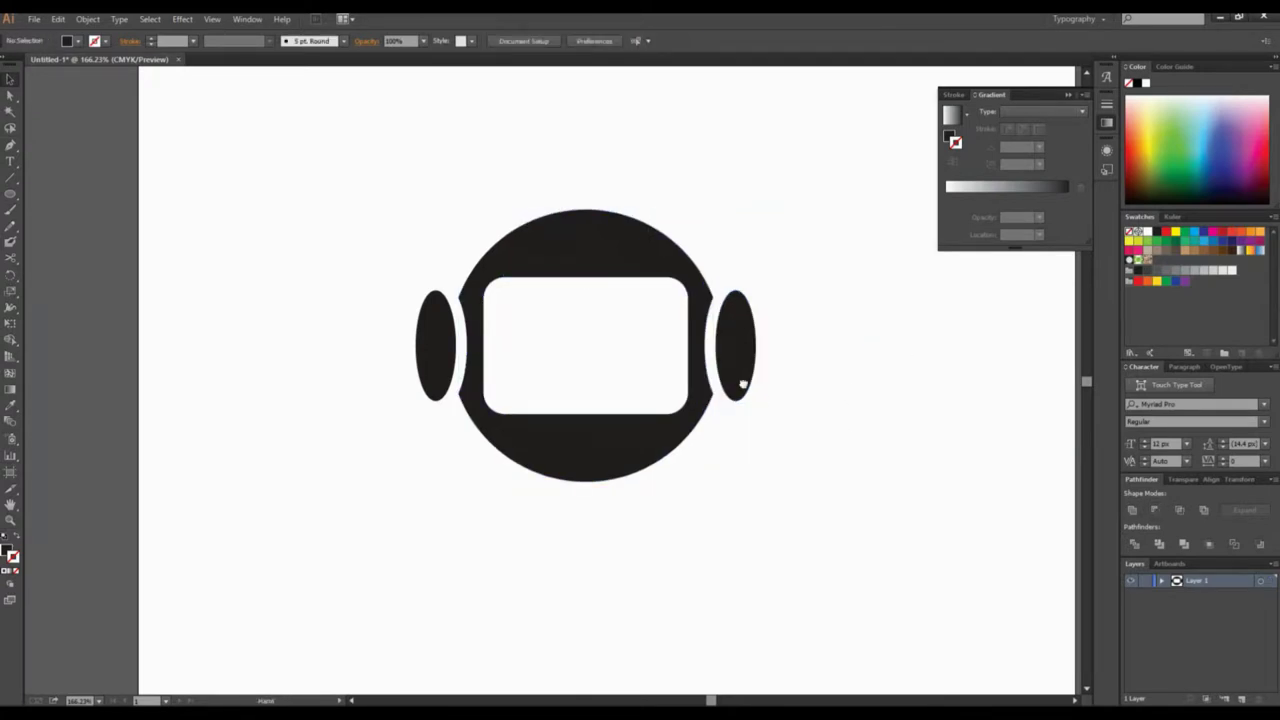
scroll(735, 365, right, 2)
scroll(735, 365, down, 4)
drag(769, 406, 705, 424)
drag(604, 515, 651, 511)
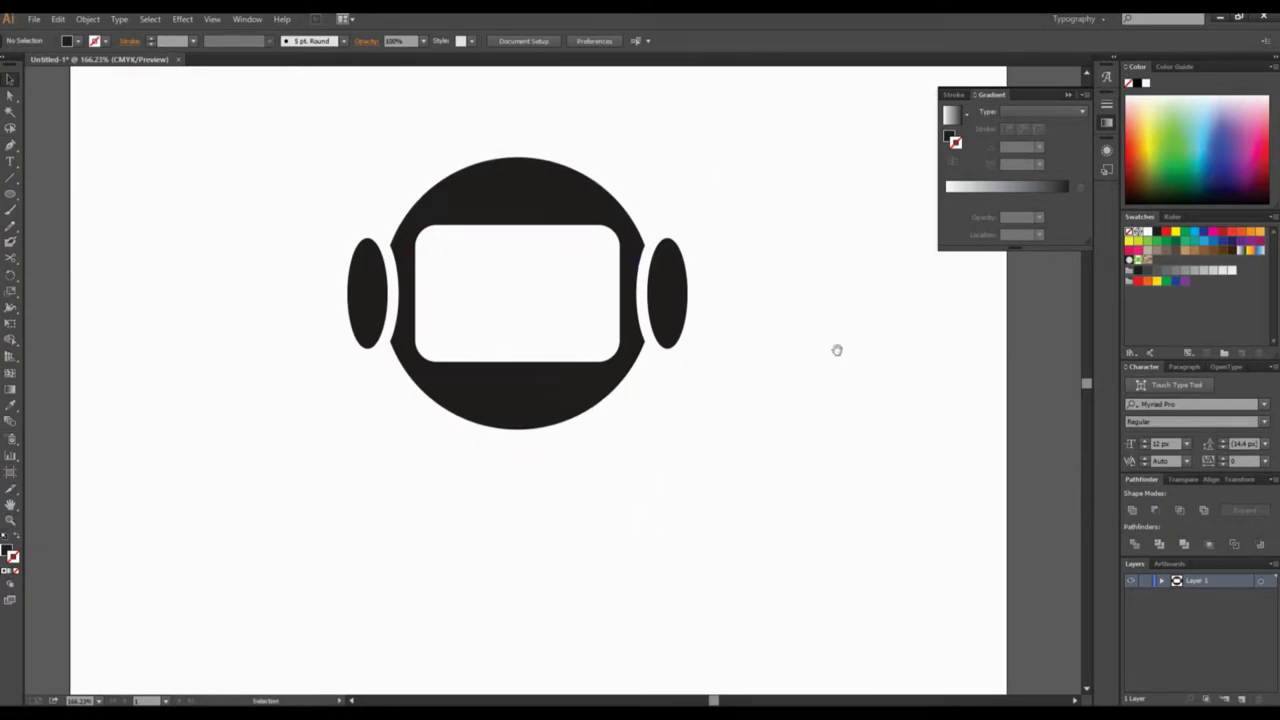
drag(805, 328, 777, 317)
drag(606, 189, 587, 218)
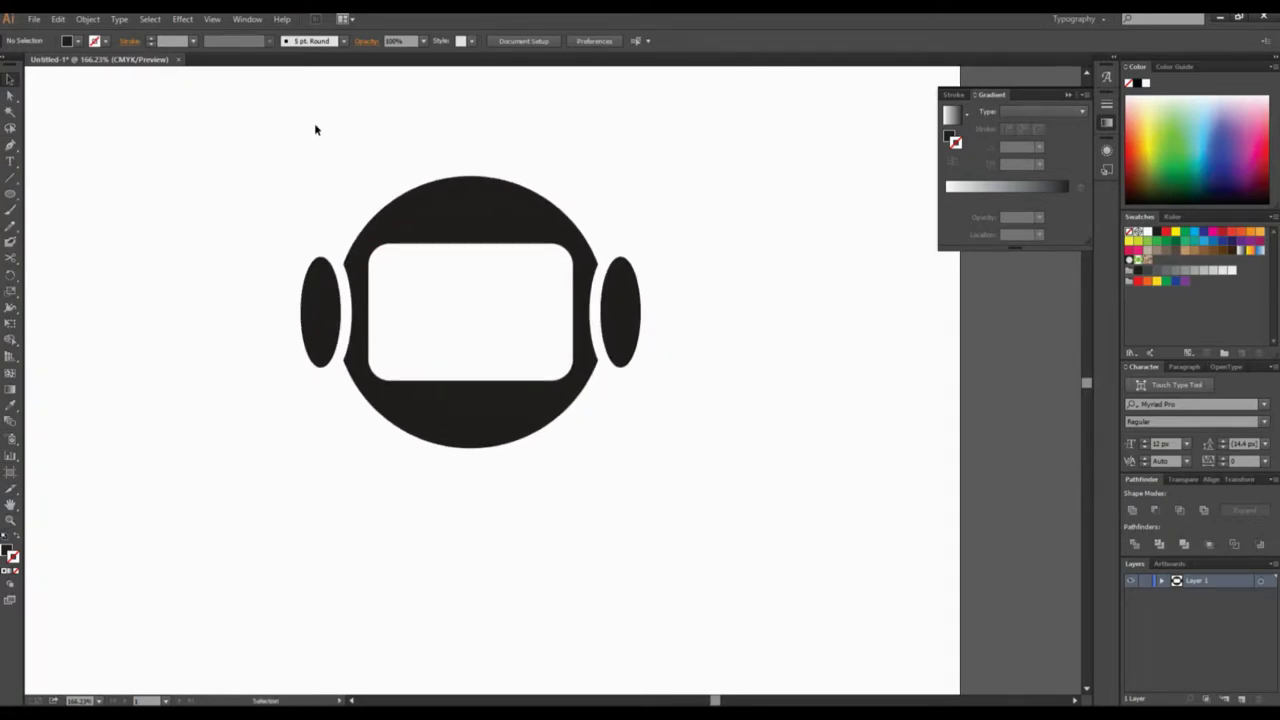
Draw a rectangle at the helmet's lower edge, then undo it
drag(226, 130, 804, 546)
scroll(700, 478, down, 2)
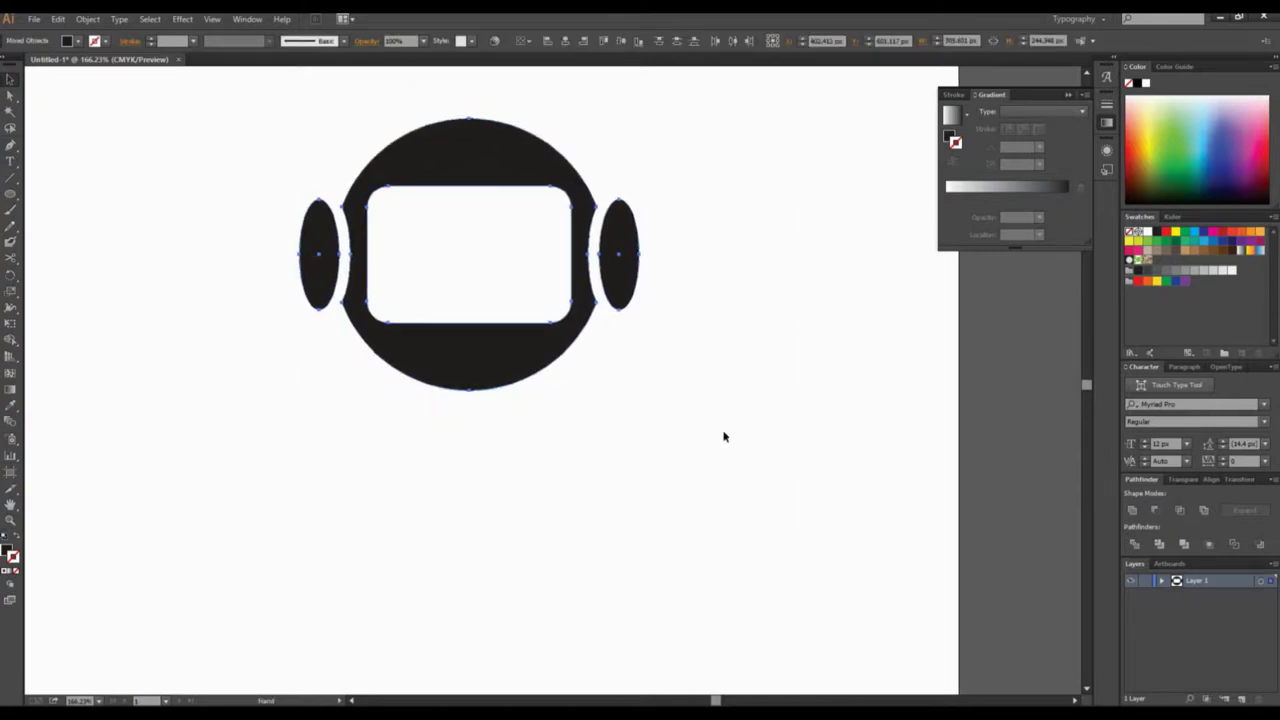
click(730, 430)
scroll(733, 454, left, 1)
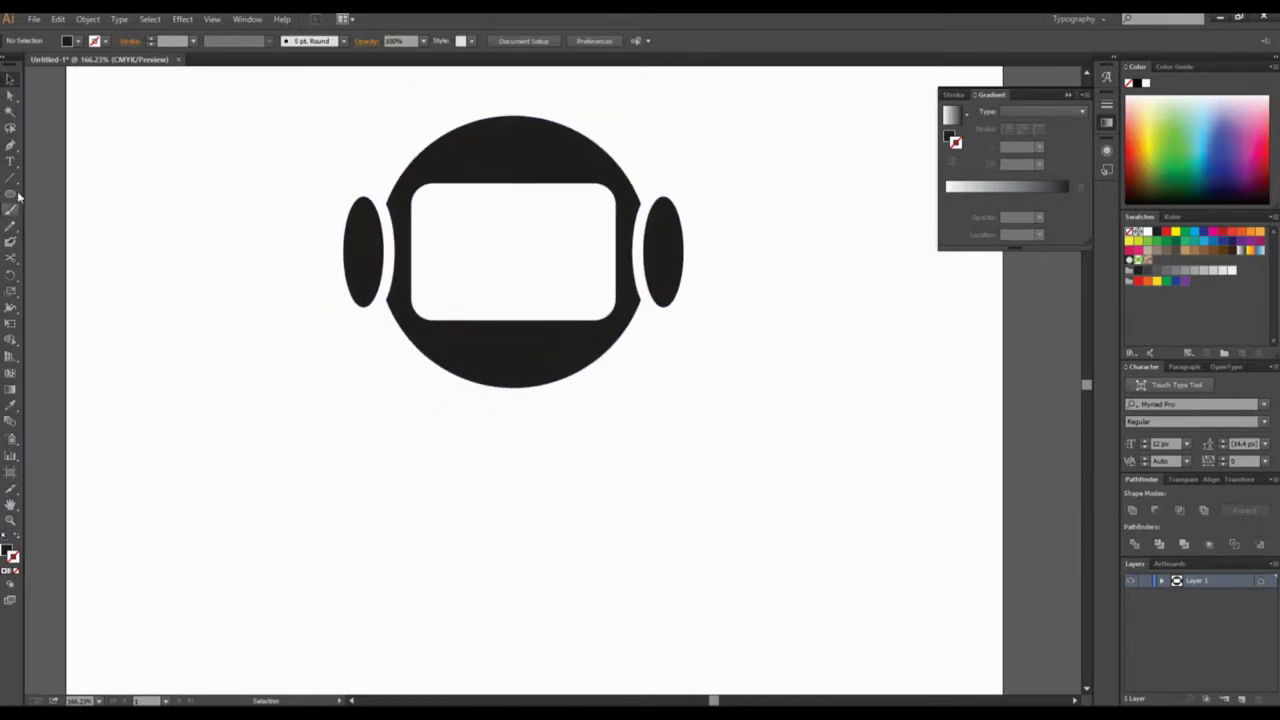
drag(10, 194, 56, 195)
drag(449, 344, 582, 420)
key(ctrl+z)
Group all the helmet shapes together
click(12, 80)
drag(221, 117, 686, 340)
right_click(567, 153)
click(600, 215)
click(714, 286)
drag(676, 292, 610, 348)
click(10, 193)
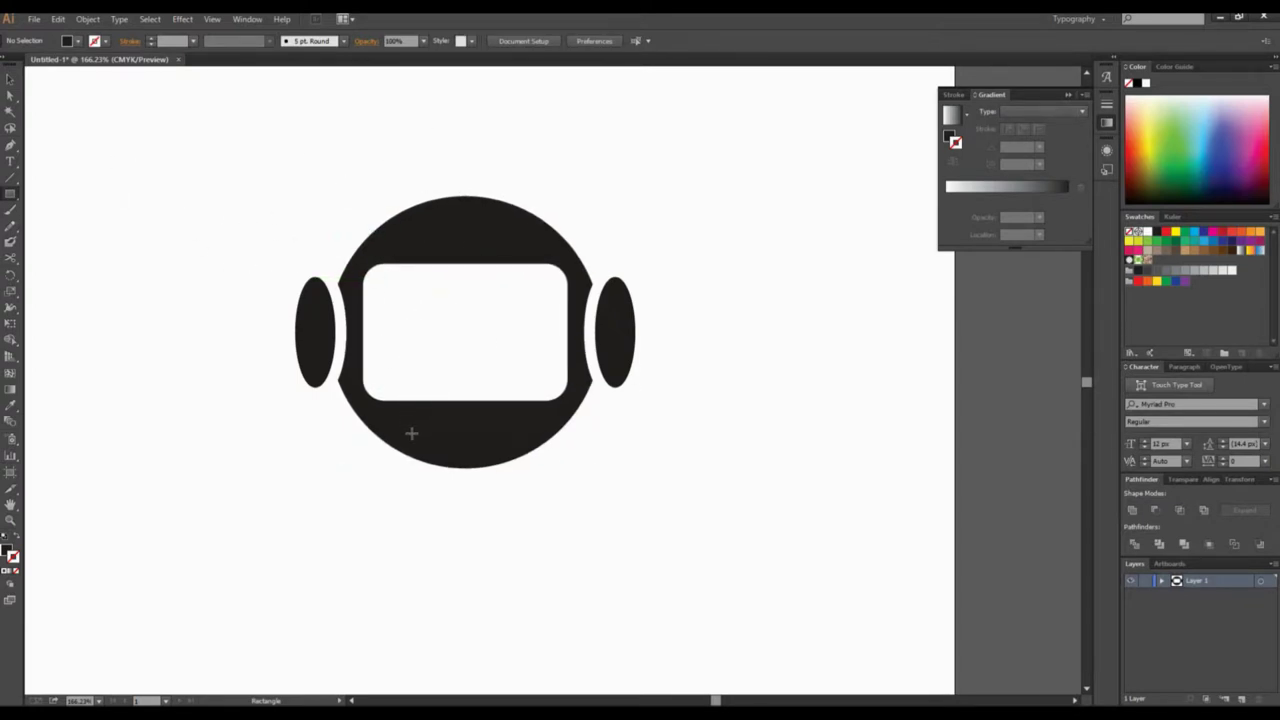
Draw a black neck rectangle below the helmet and centre it horizontally
drag(393, 429, 536, 503)
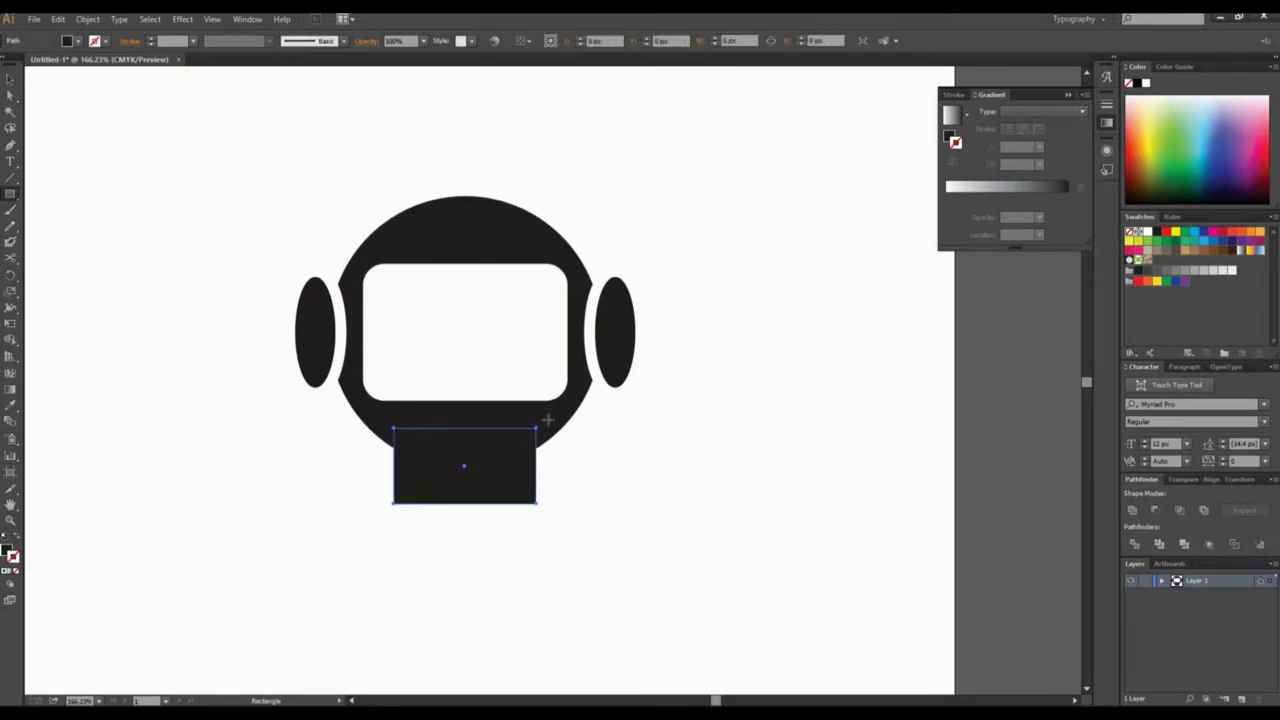
key(v)
click(554, 320)
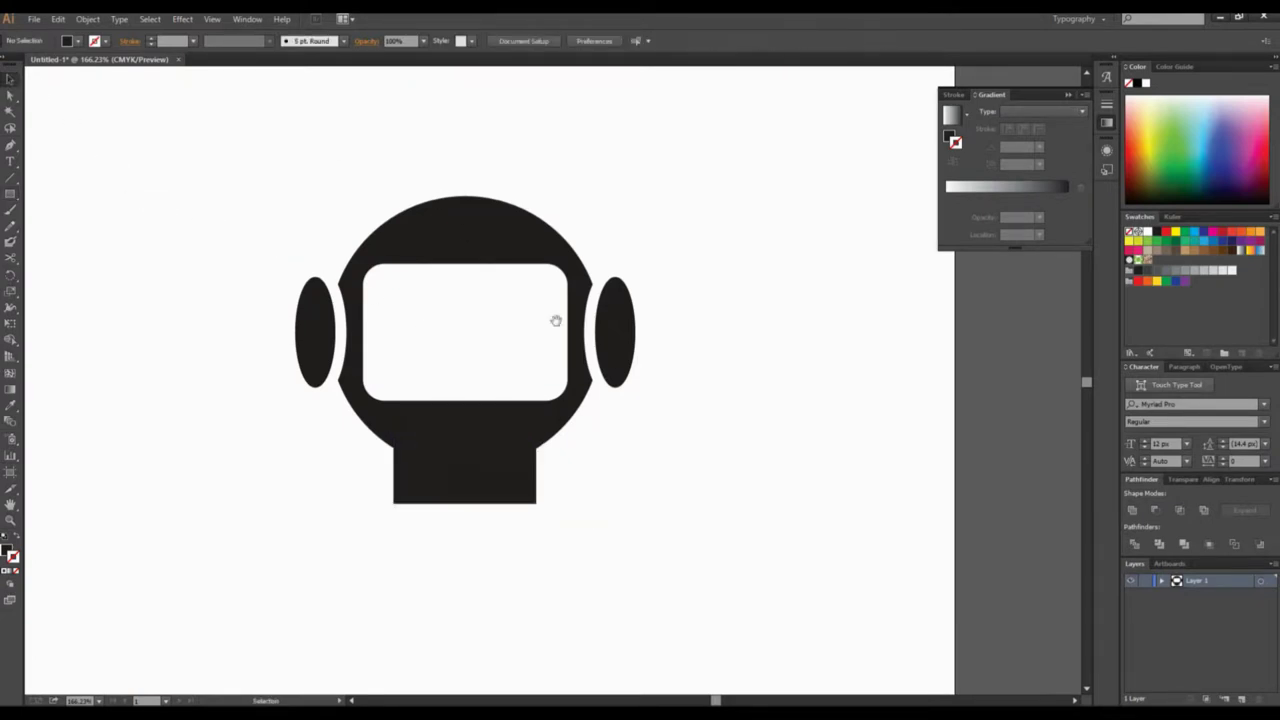
scroll(600, 316, down, 3)
drag(214, 127, 688, 476)
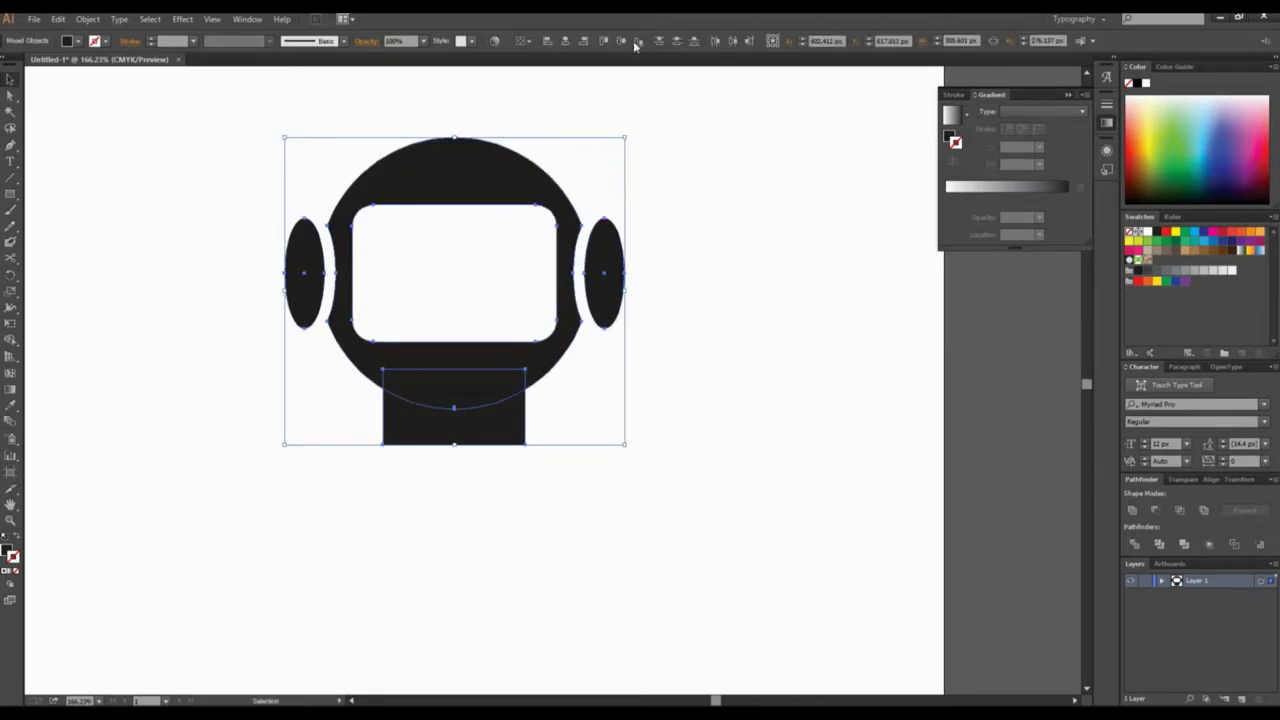
click(566, 41)
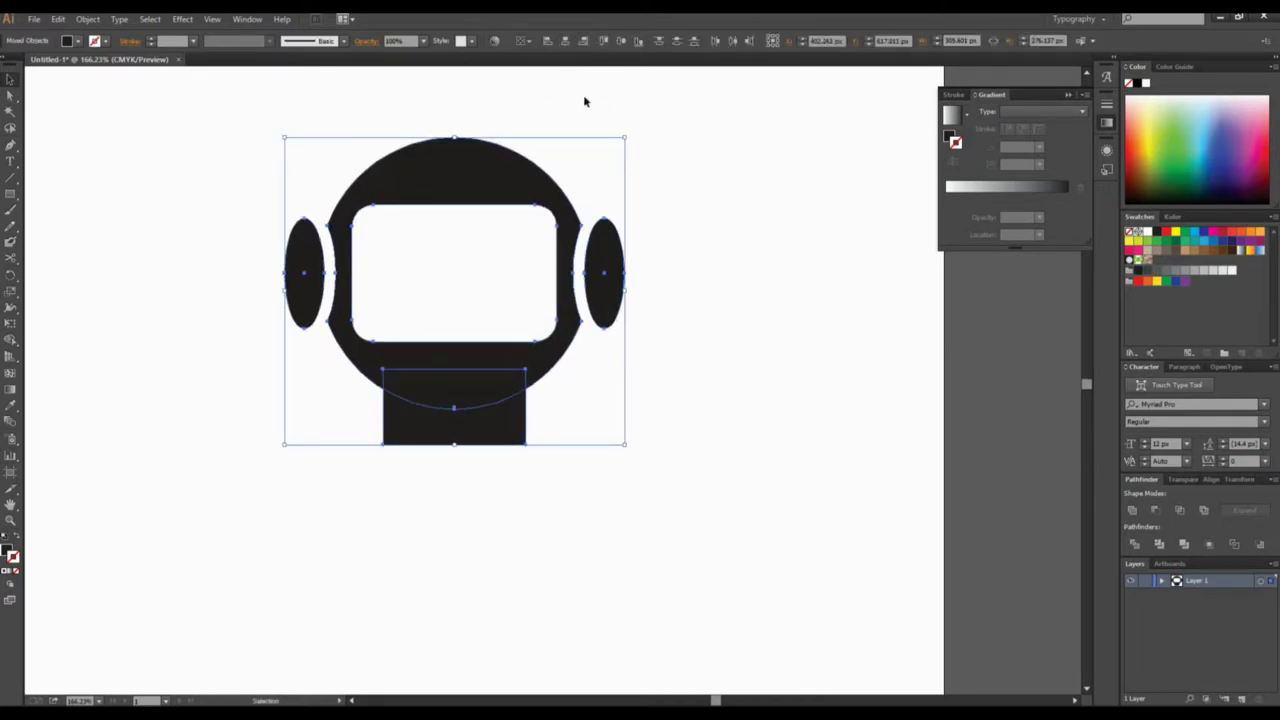
click(707, 266)
Check the neck and helmet selections, finishing with the whole helmet group selected
mouse_move(631, 337)
mouse_down()
mouse_move(686, 303)
mouse_move(654, 334)
mouse_up()
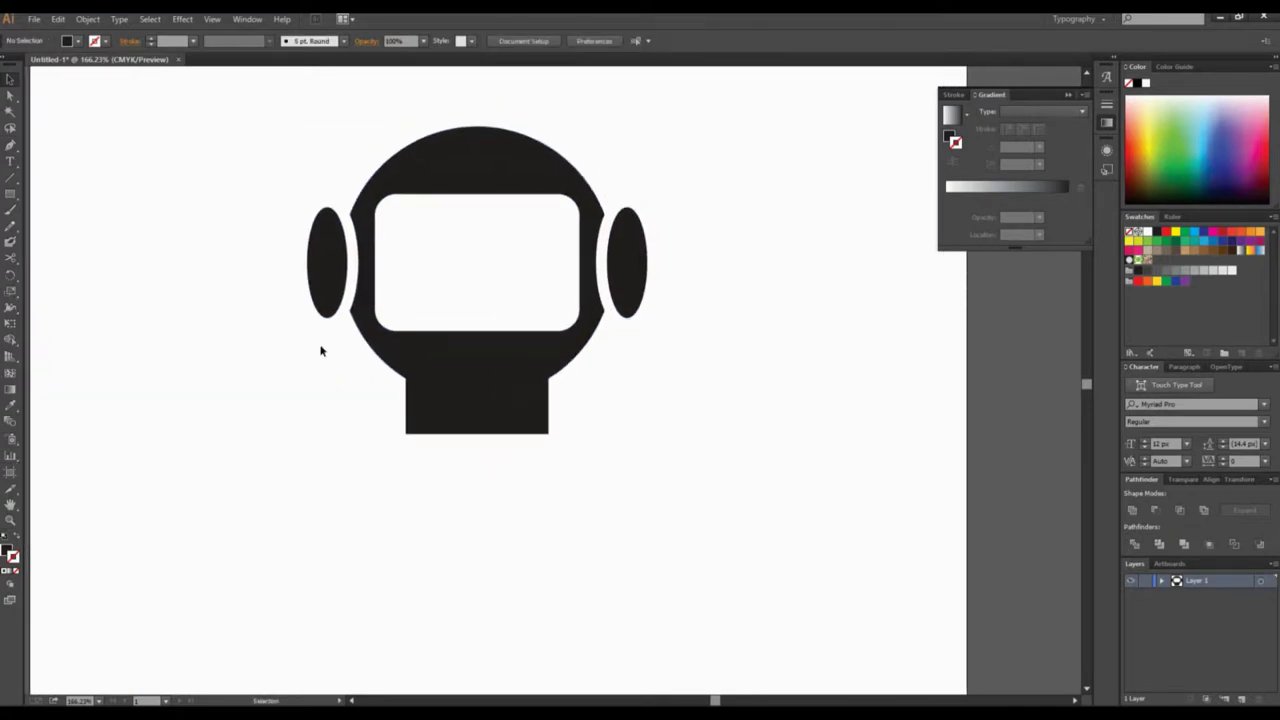
drag(328, 337, 264, 304)
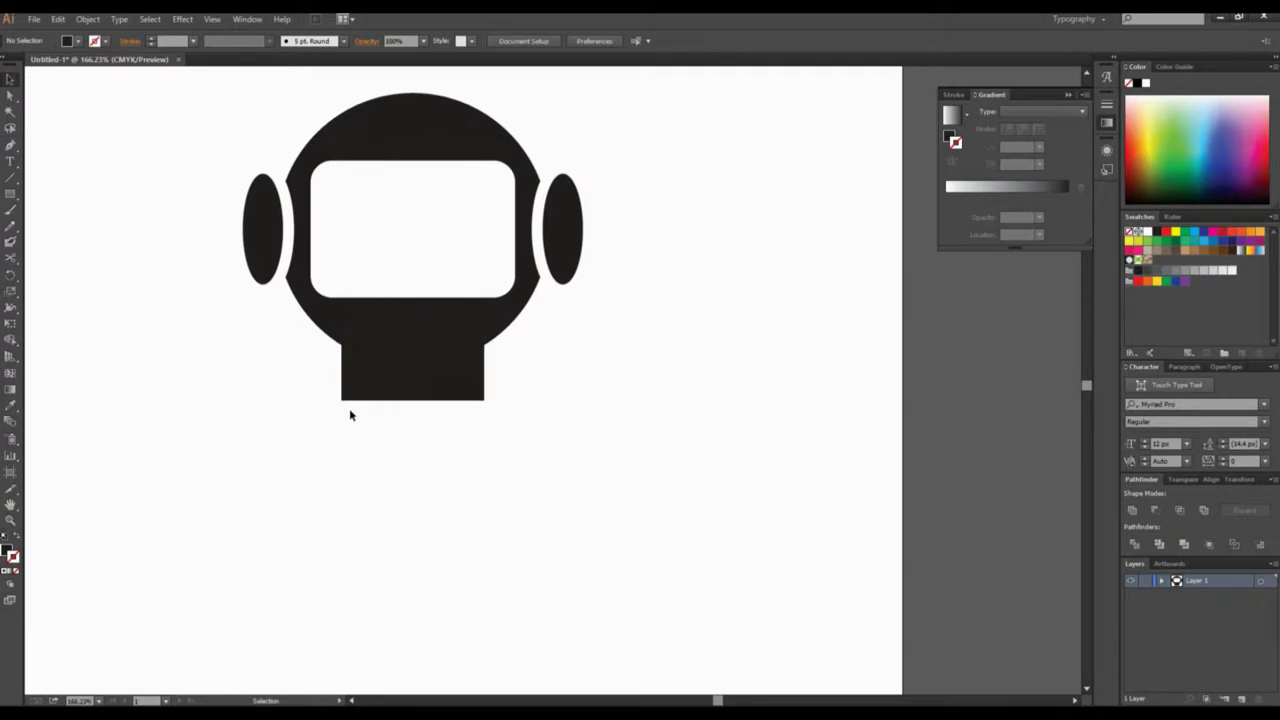
drag(352, 436, 396, 370)
click(351, 453)
drag(309, 456, 417, 298)
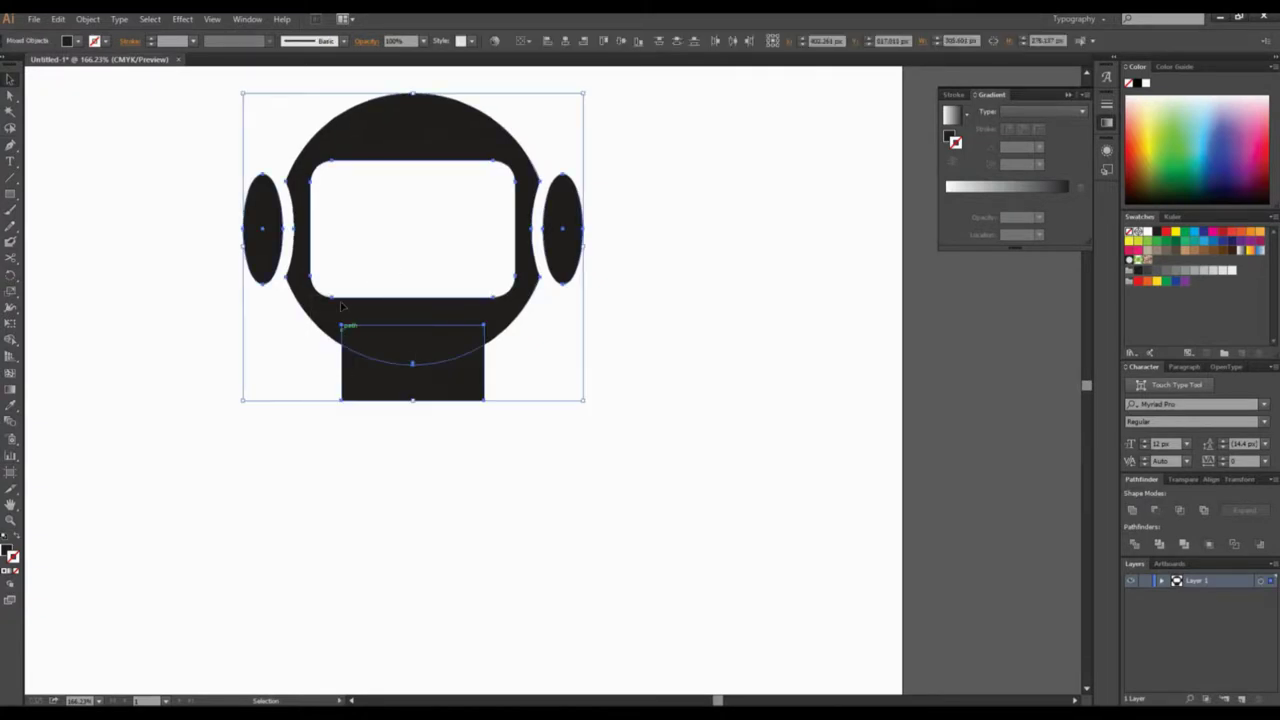
click(277, 451)
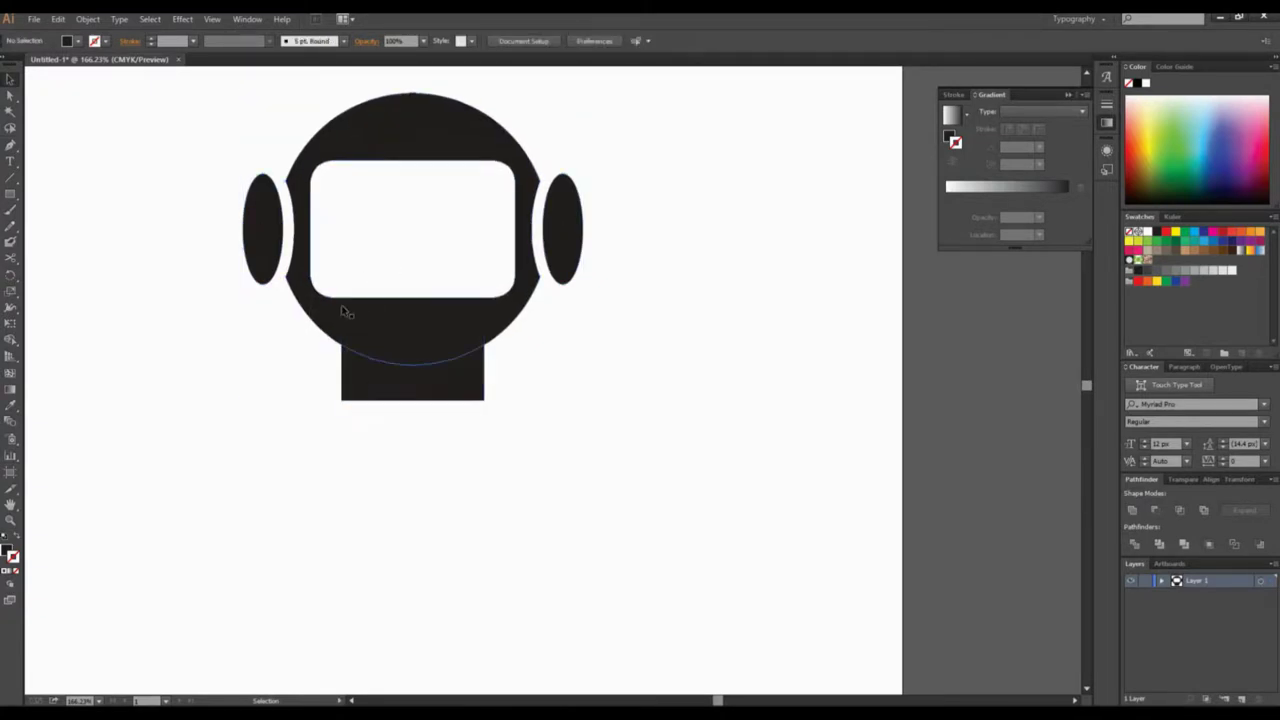
scroll(180, 349, right, 2)
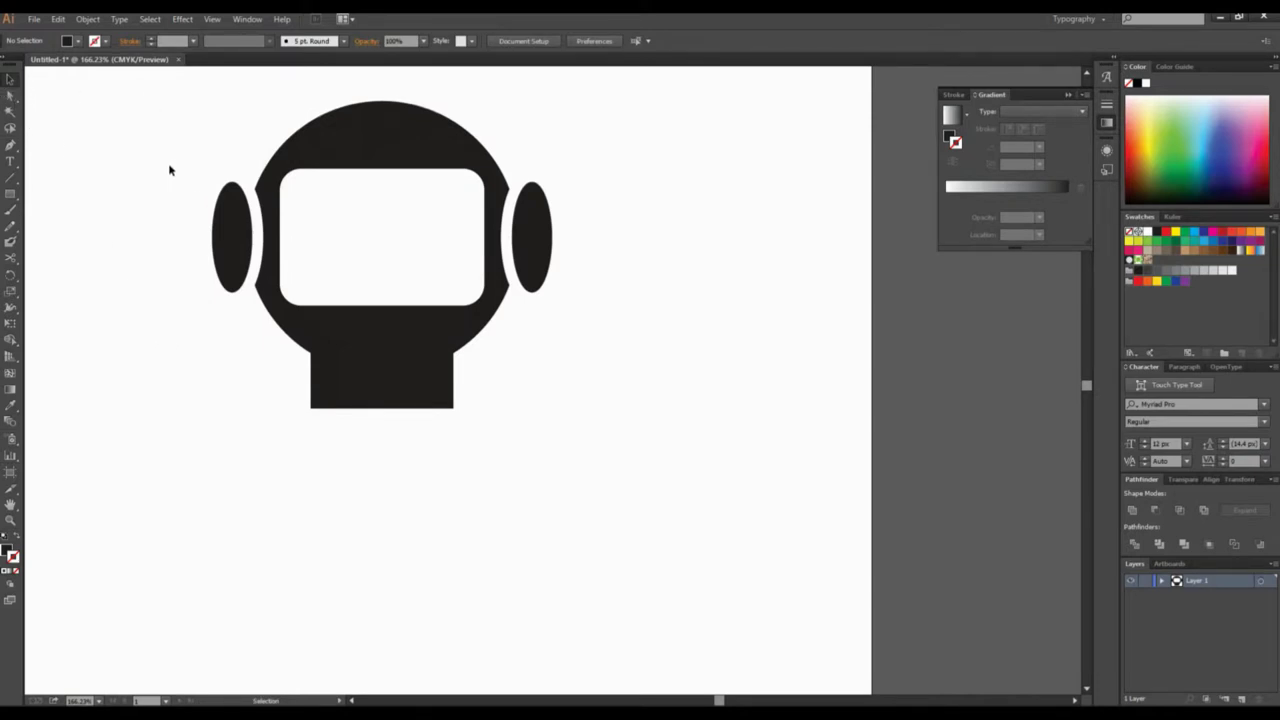
scroll(190, 230, up, 3)
scroll(190, 230, left, 2)
drag(200, 163, 413, 290)
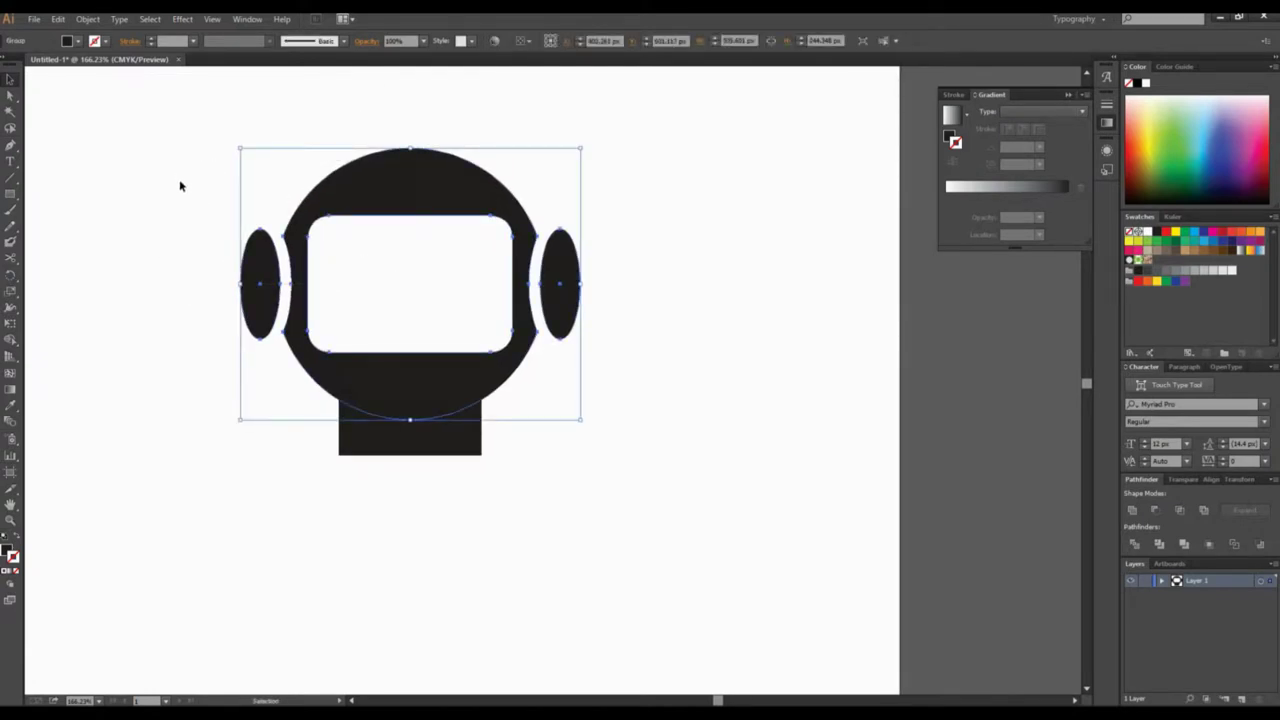
Ungroup the helmet shapes using the right-click menu
right_click(363, 190)
click(392, 266)
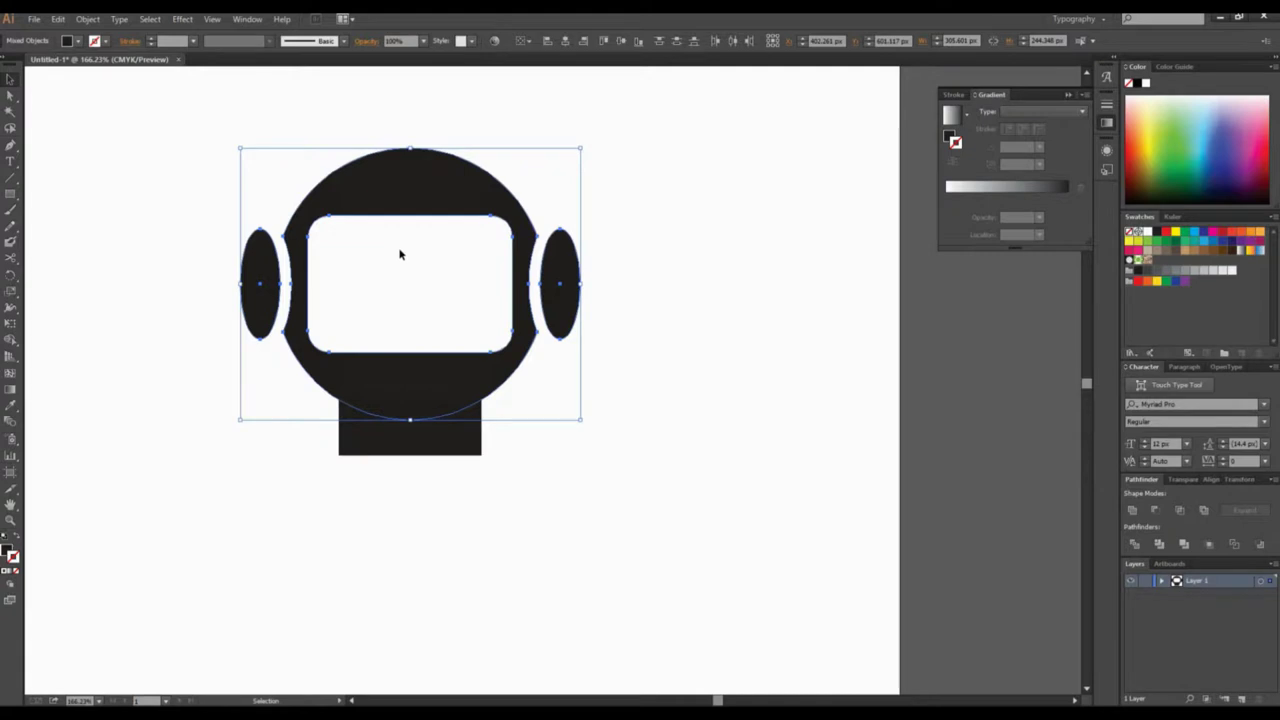
click(369, 270)
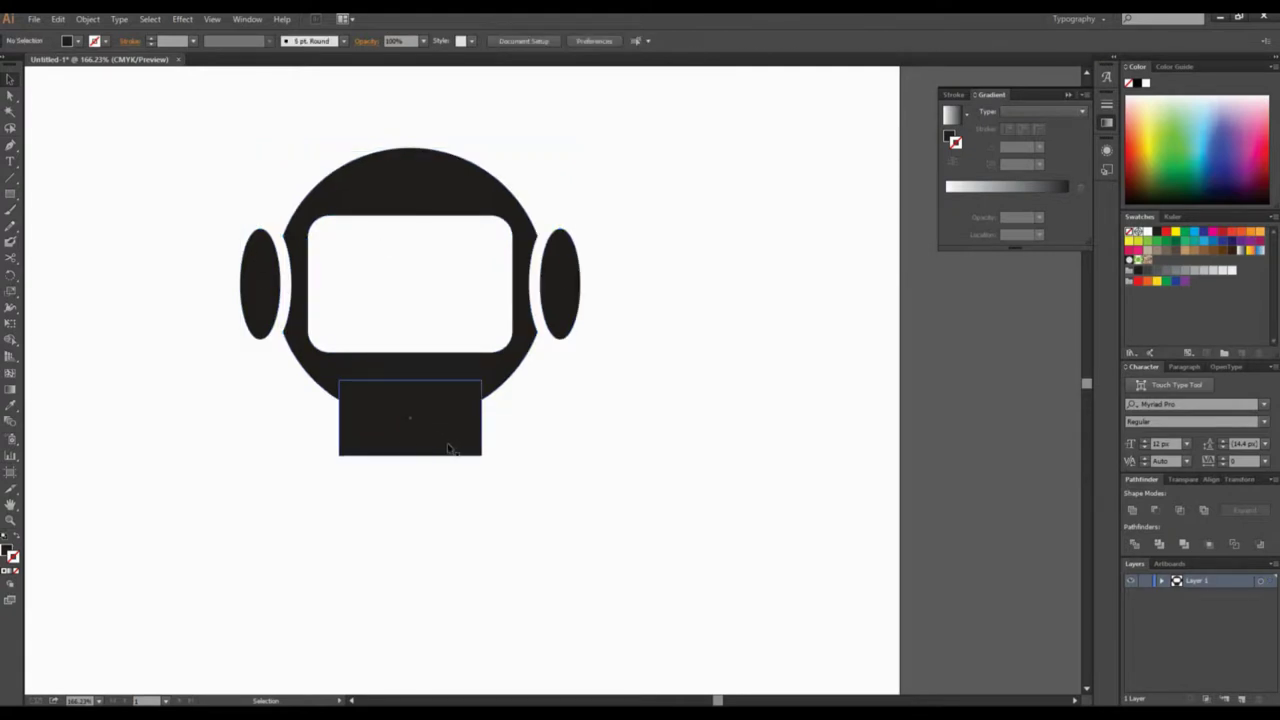
Select the helmet and neck rectangle and unite them in Pathfinder
click(527, 364)
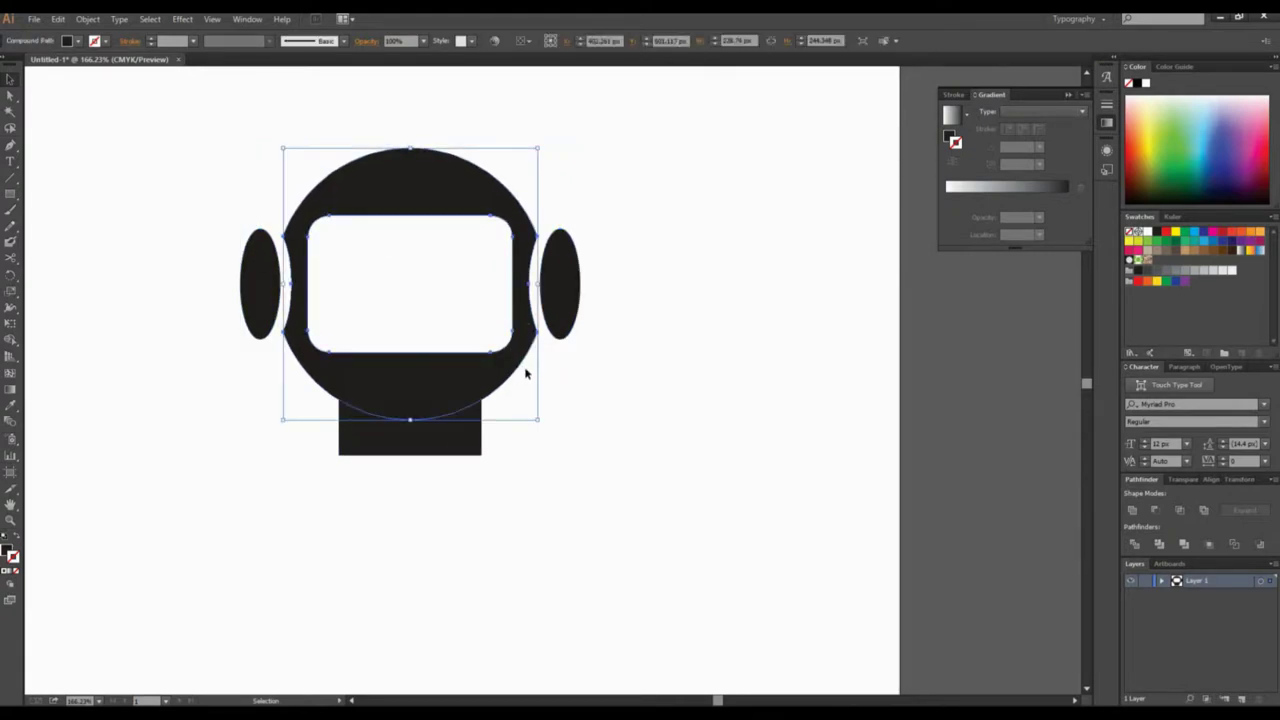
drag(479, 462, 470, 425)
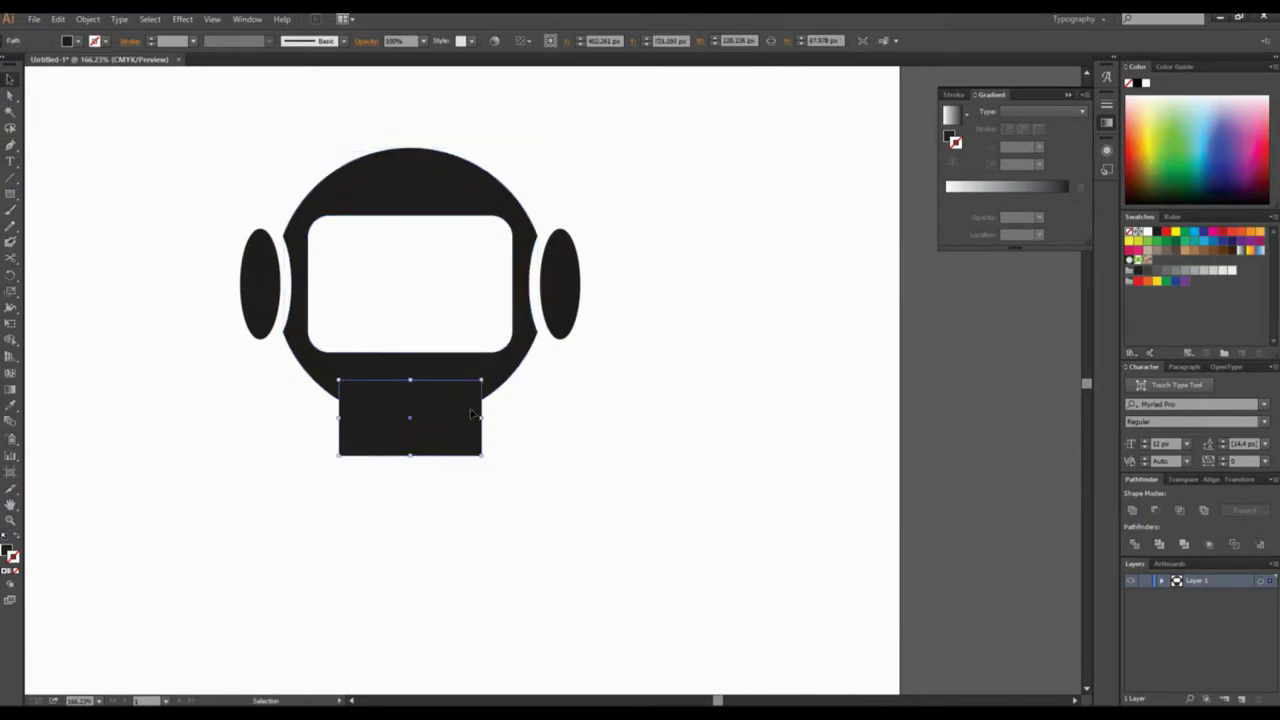
shift+click(493, 374)
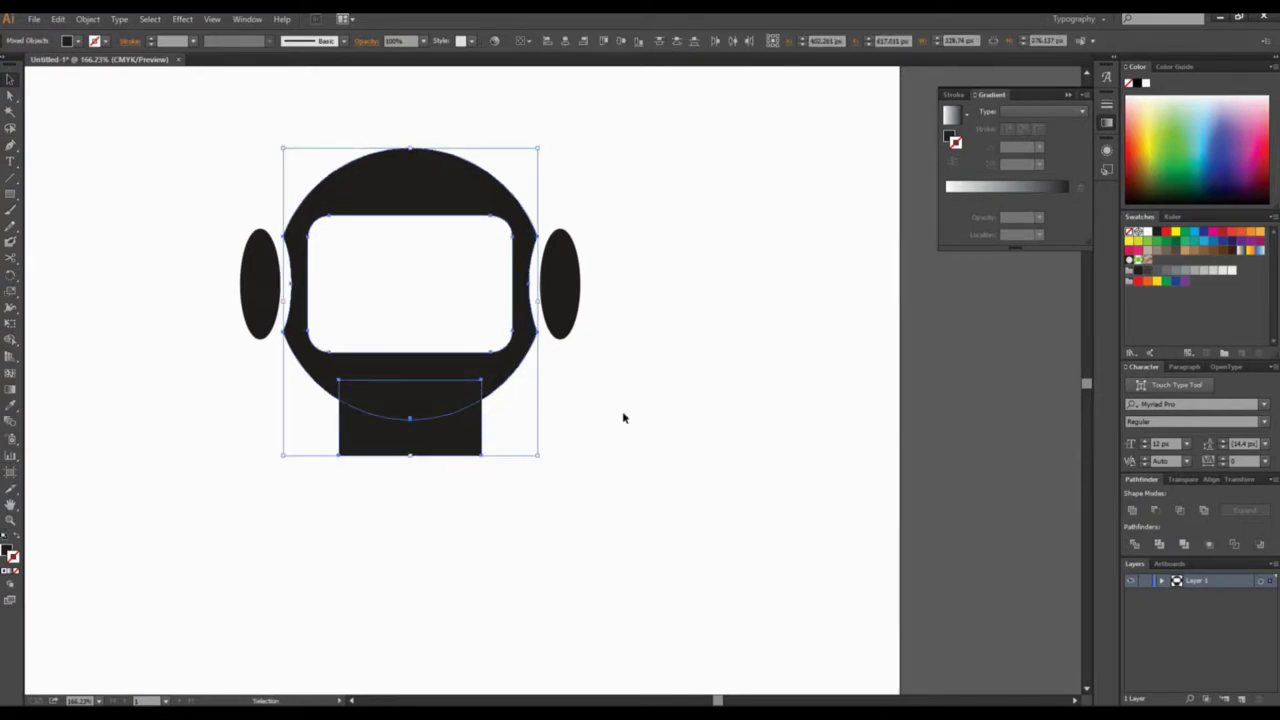
click(1133, 512)
click(650, 495)
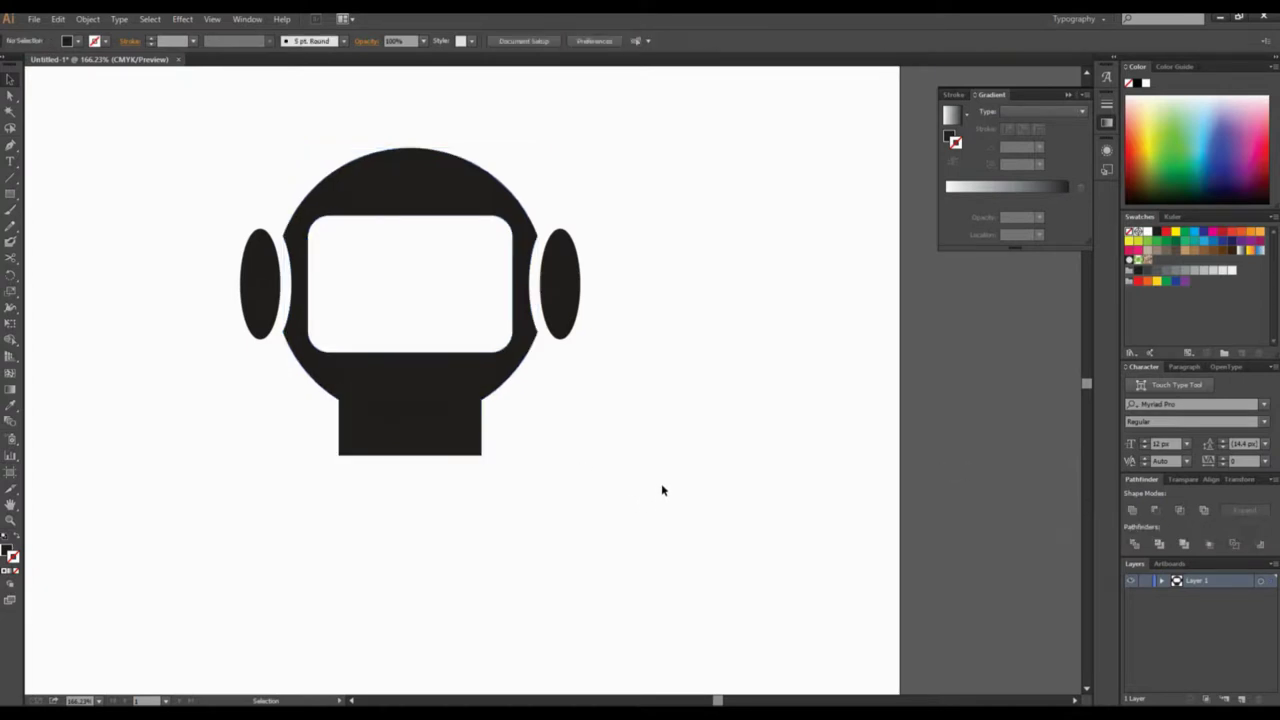
drag(695, 483, 702, 487)
Marquee-select the helmet, ears and neck and group them into one object
drag(306, 130, 798, 537)
right_click(538, 404)
click(565, 466)
click(630, 518)
drag(626, 451, 608, 351)
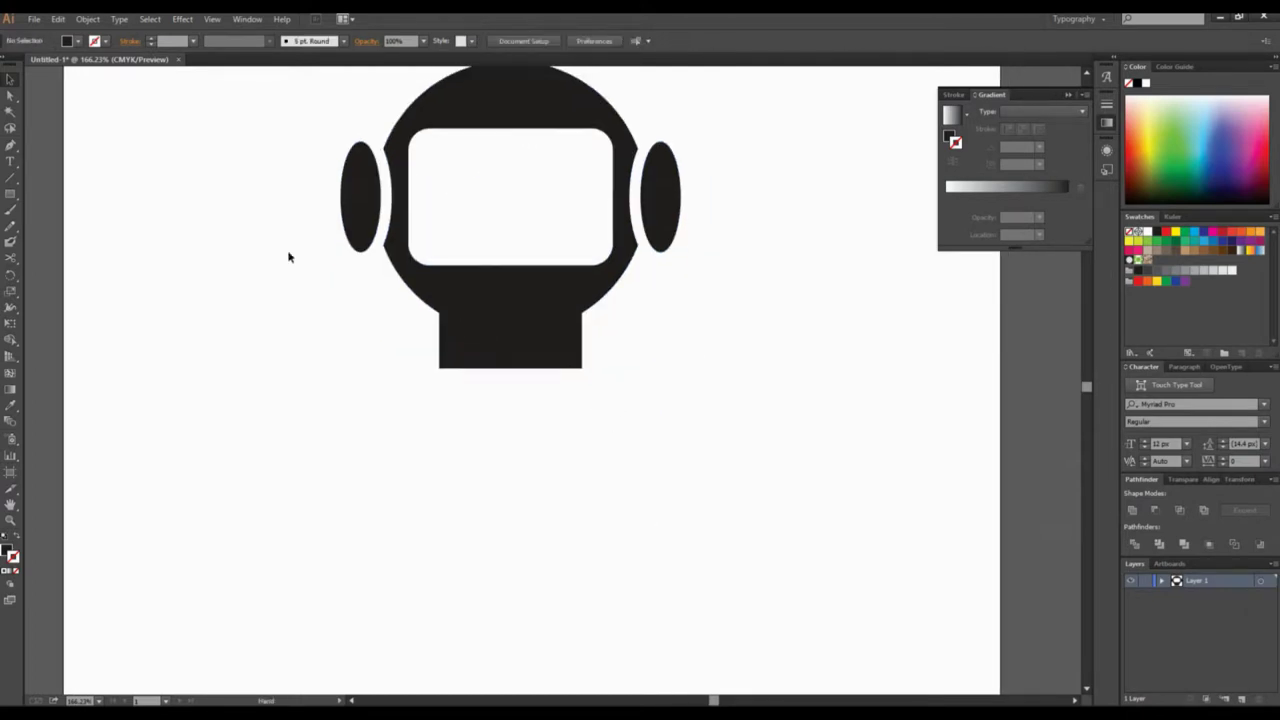
Check the helmet selection, then open the shape tools flyout under the Rectangle tool
key(a)
drag(449, 426, 394, 486)
key(v)
click(432, 377)
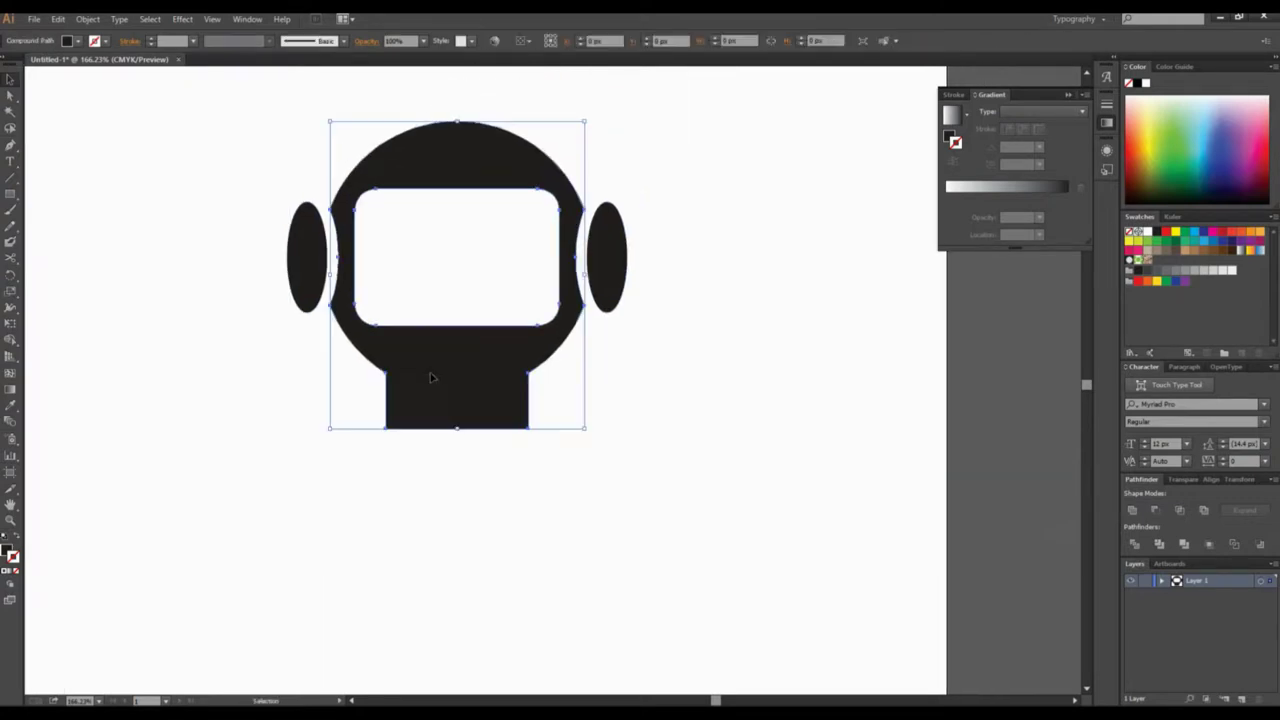
click(320, 520)
click(10, 194)
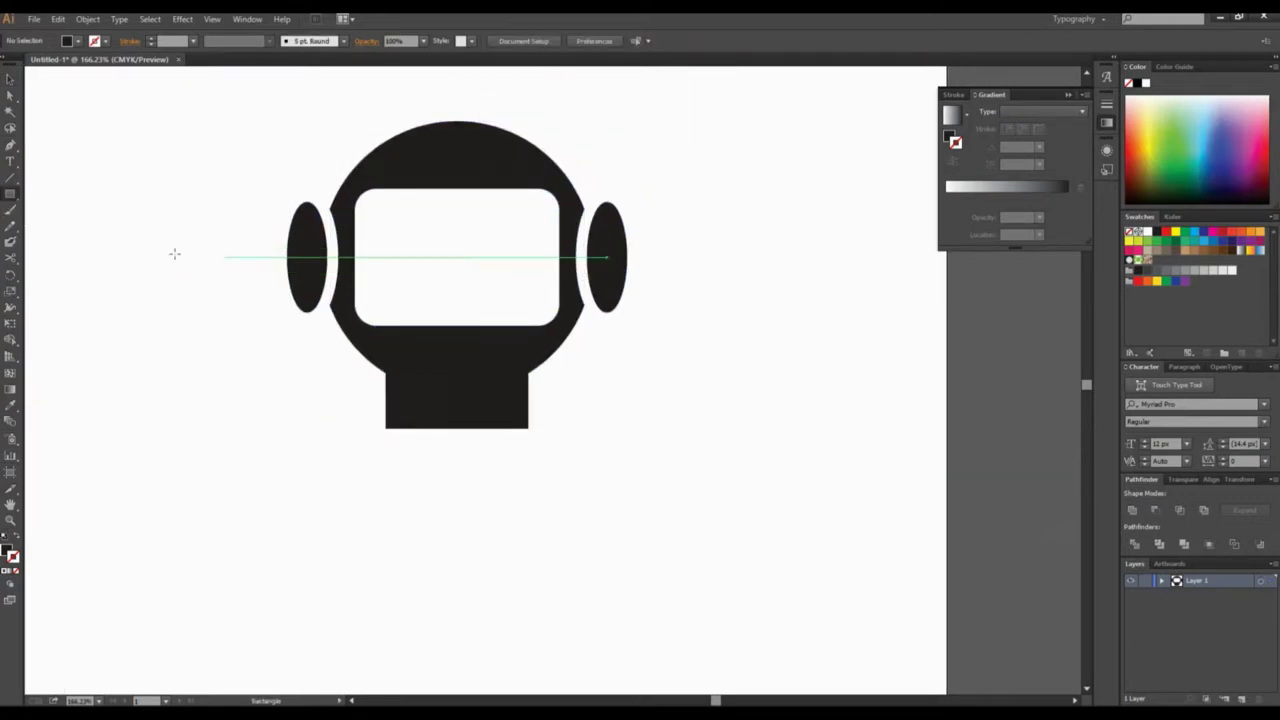
drag(10, 194, 115, 224)
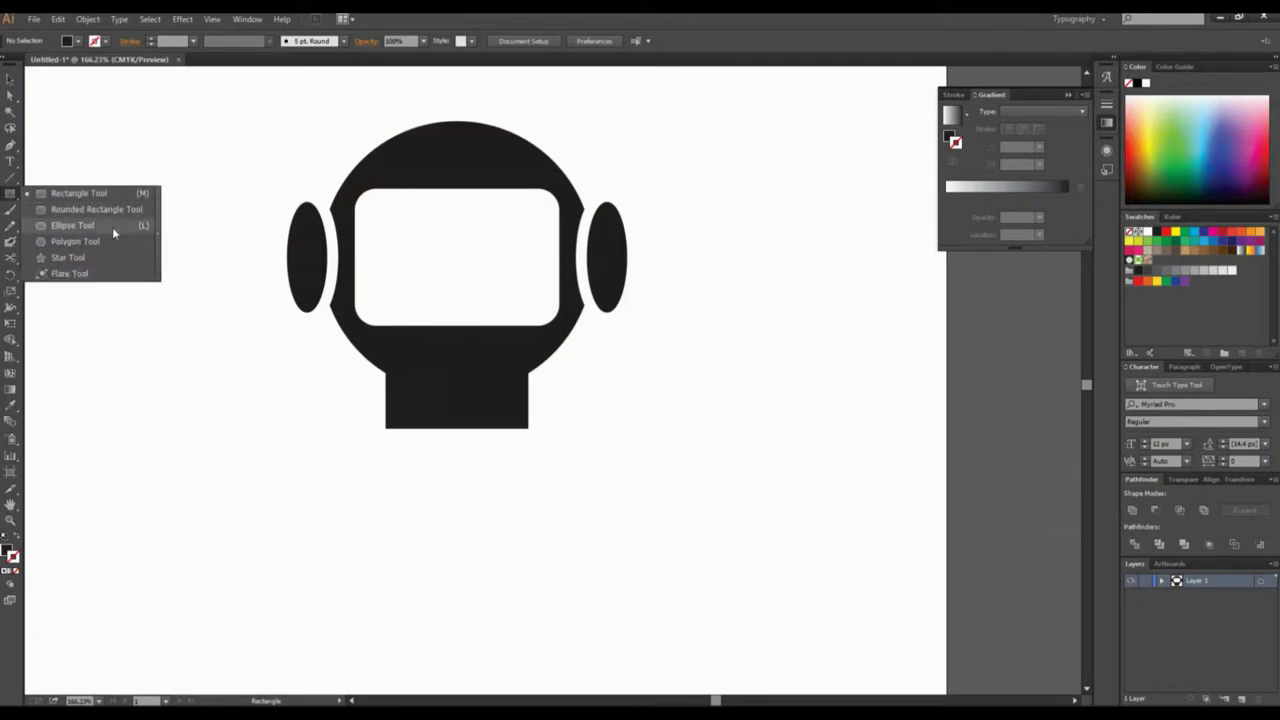
Draw a large black circle with the Ellipse tool, undoing a small test ellipse
drag(112, 228, 90, 227)
drag(76, 230, 76, 230)
drag(207, 121, 223, 150)
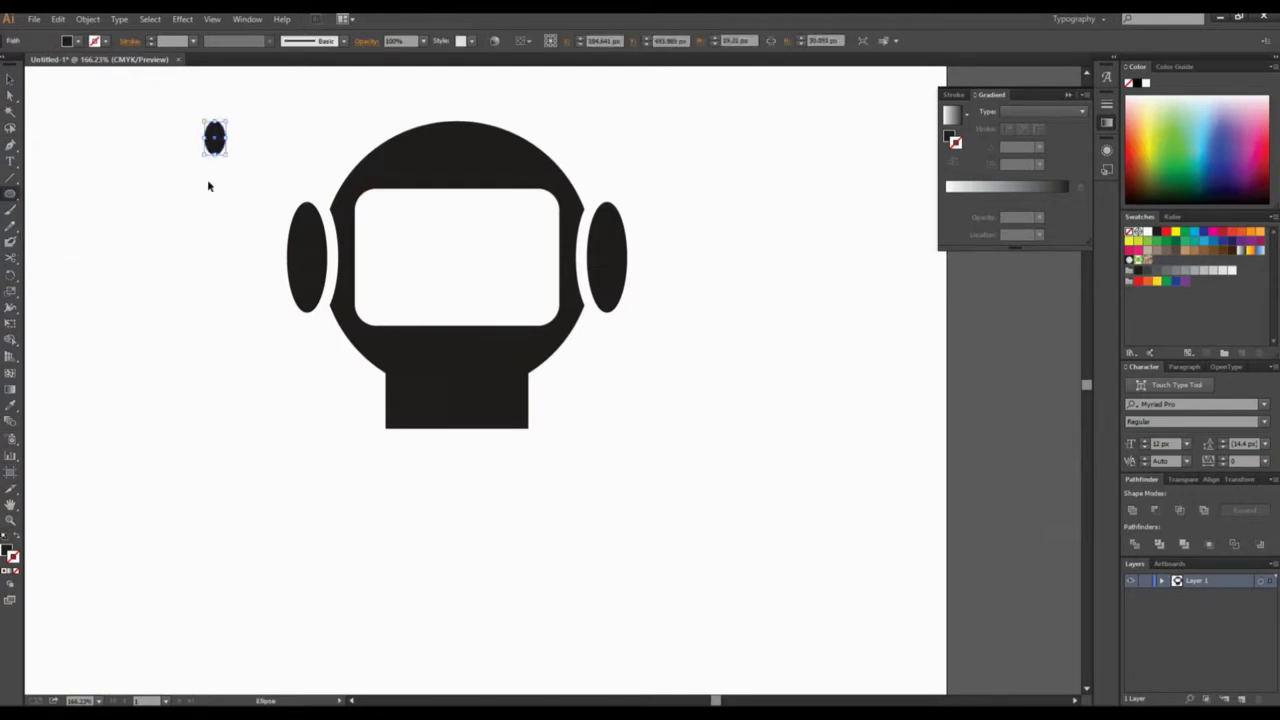
key(ctrl+z)
drag(336, 188, 324, 196)
drag(201, 126, 664, 503)
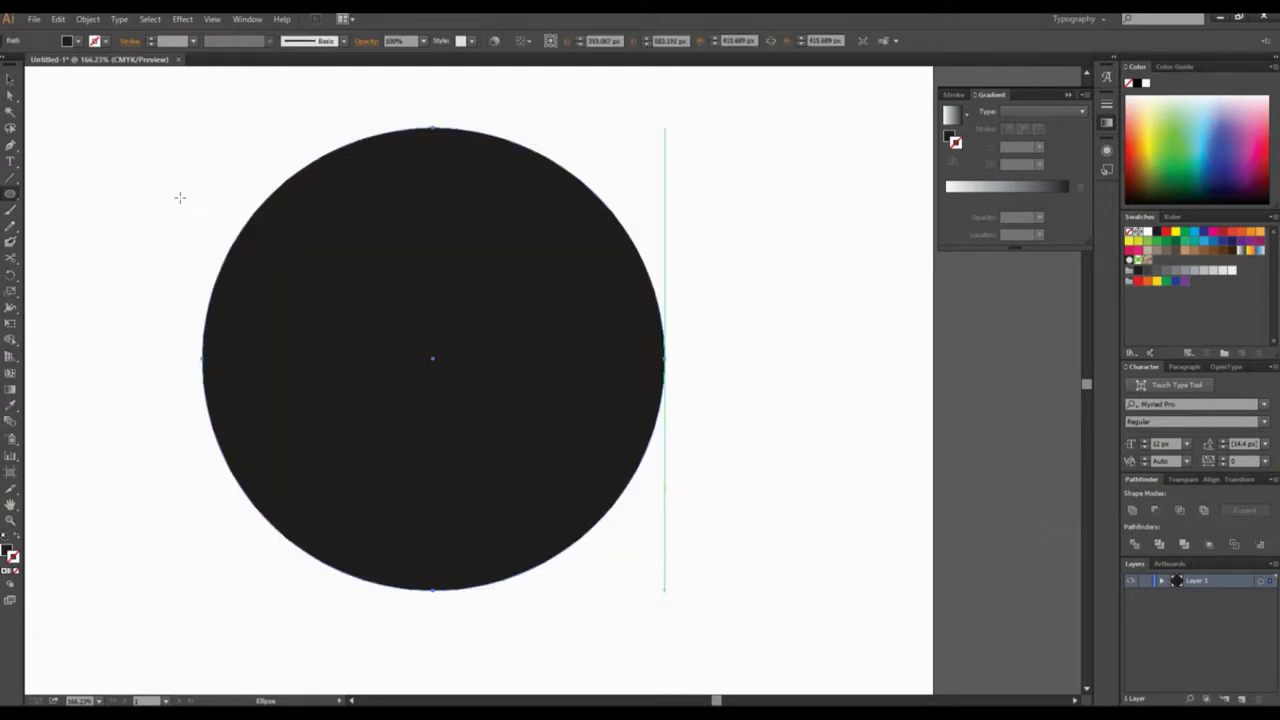
Move the circle down and left so it sits below the head
key(v)
drag(283, 349, 297, 247)
drag(434, 303, 434, 578)
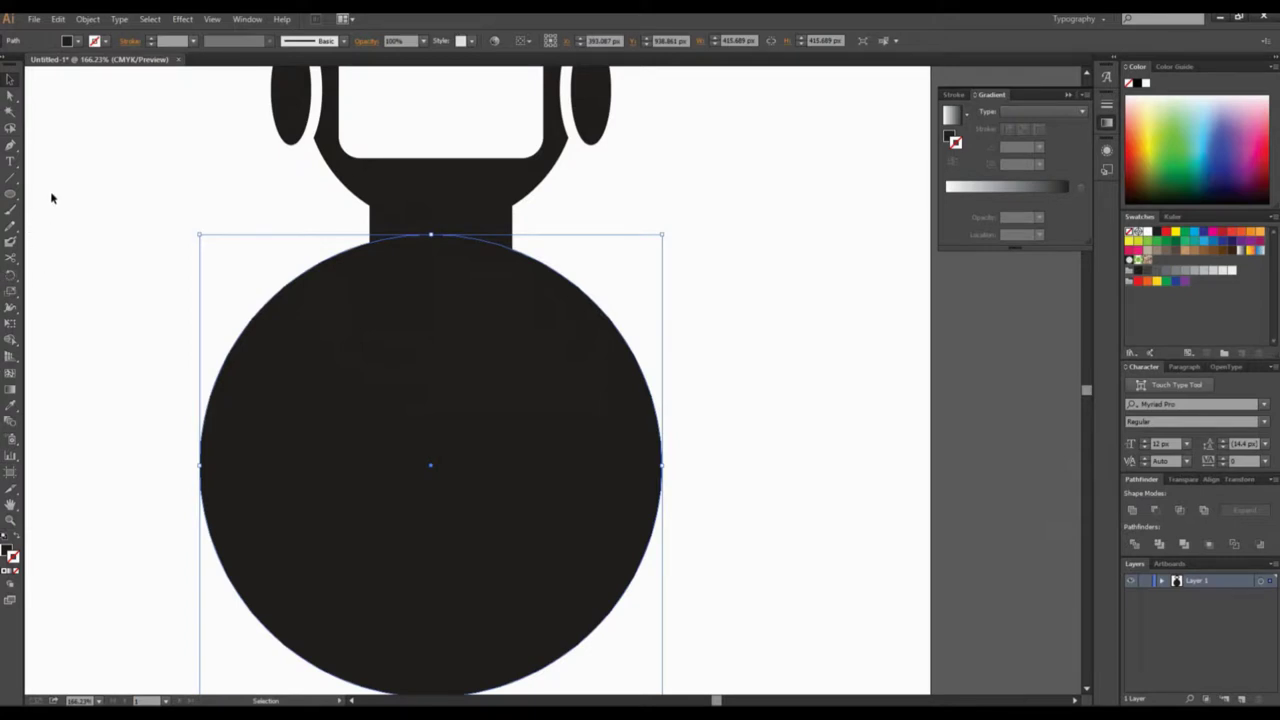
drag(460, 390, 300, 400)
Delete the circle's top anchor with Direct Selection, leaving a flat-topped half-circle
drag(143, 174, 323, 229)
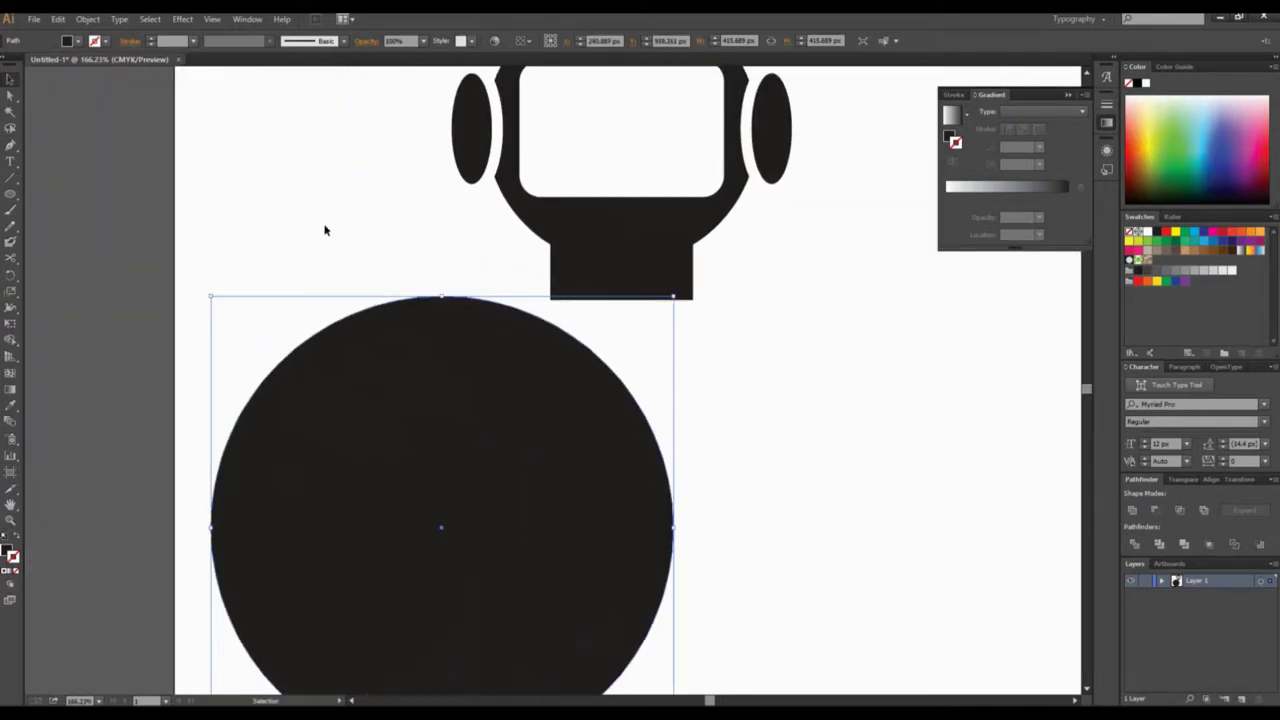
click(293, 242)
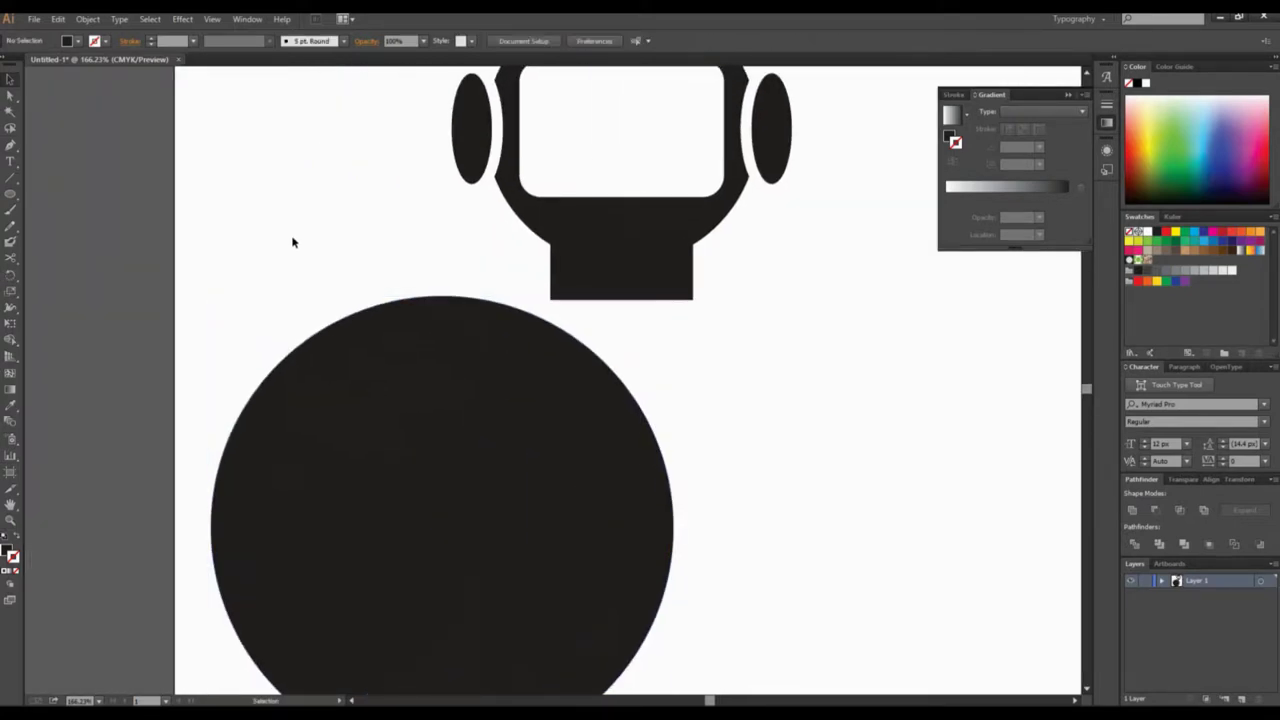
click(12, 146)
click(12, 146)
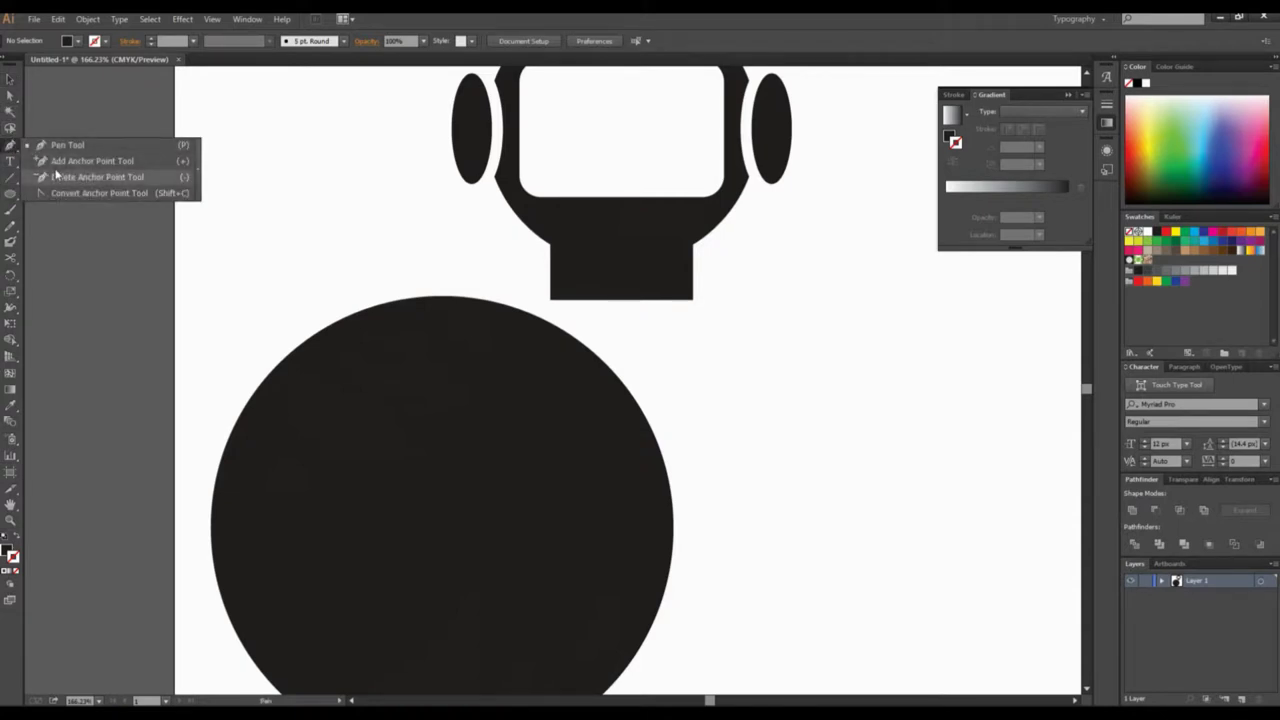
click(10, 95)
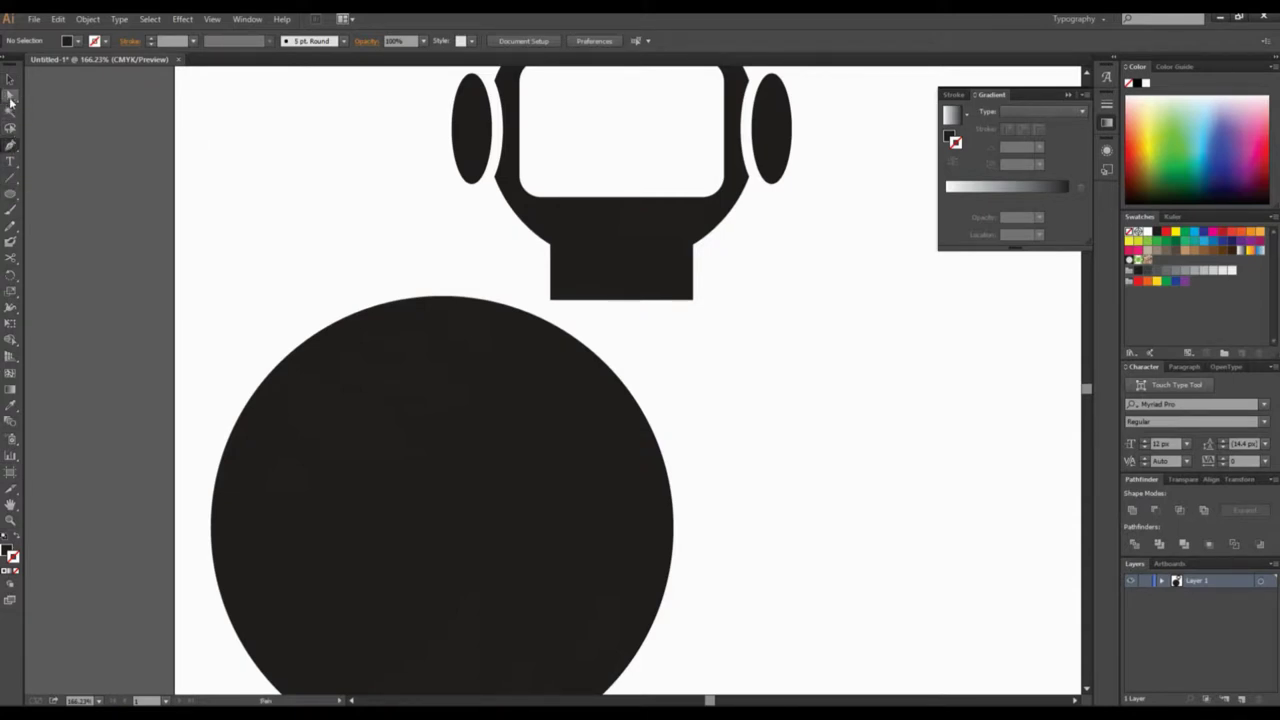
drag(403, 272, 450, 311)
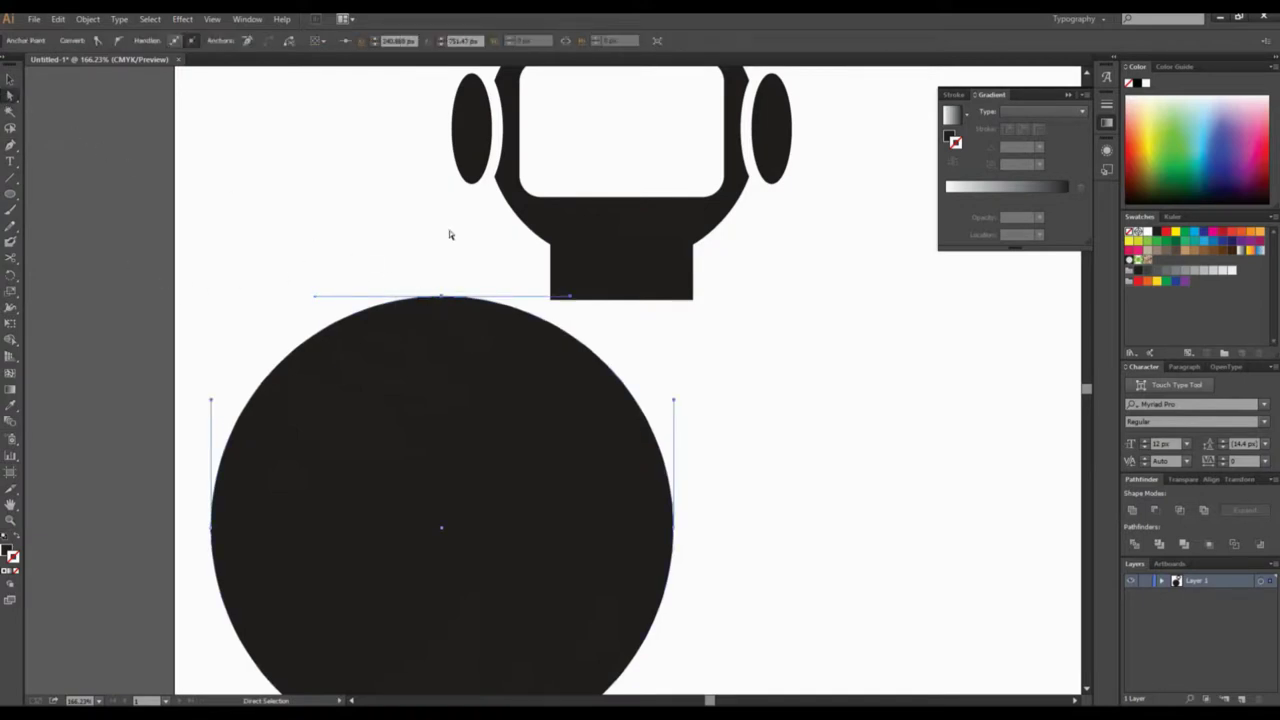
drag(424, 268, 468, 330)
key(Delete)
Move the half-circle up and right beneath the neck
drag(575, 487, 514, 334)
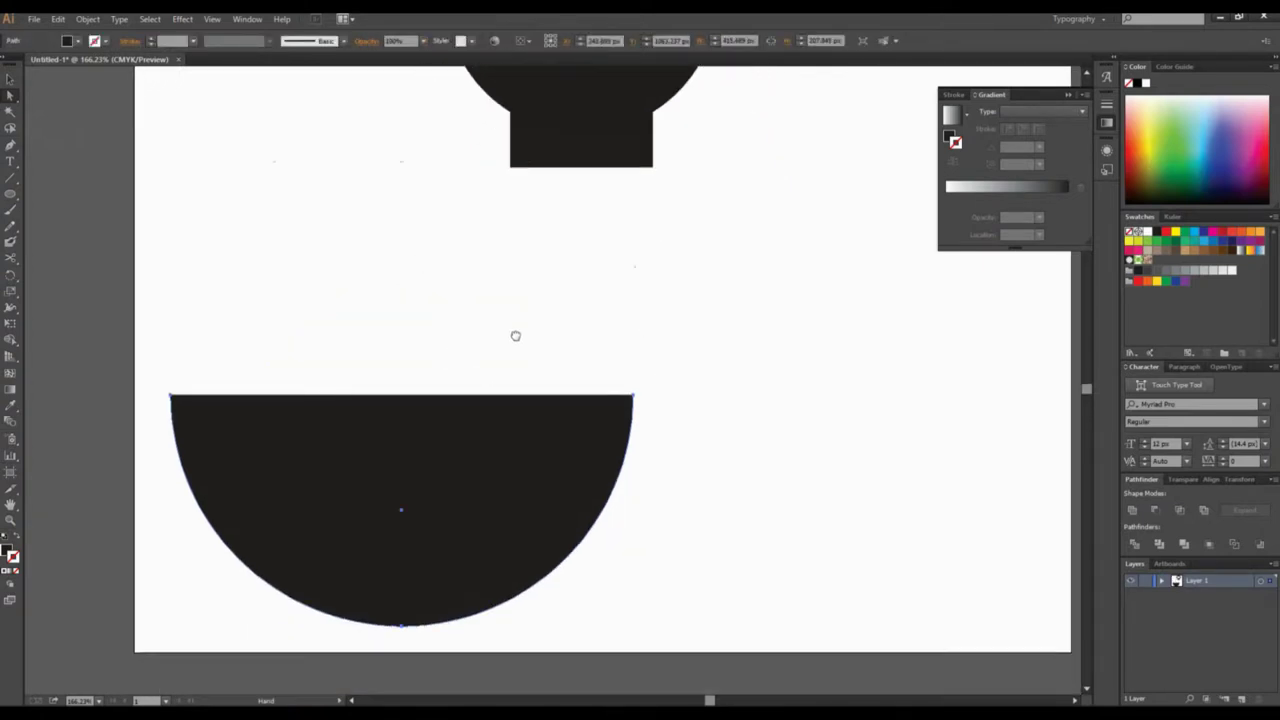
click(10, 80)
drag(500, 471, 674, 443)
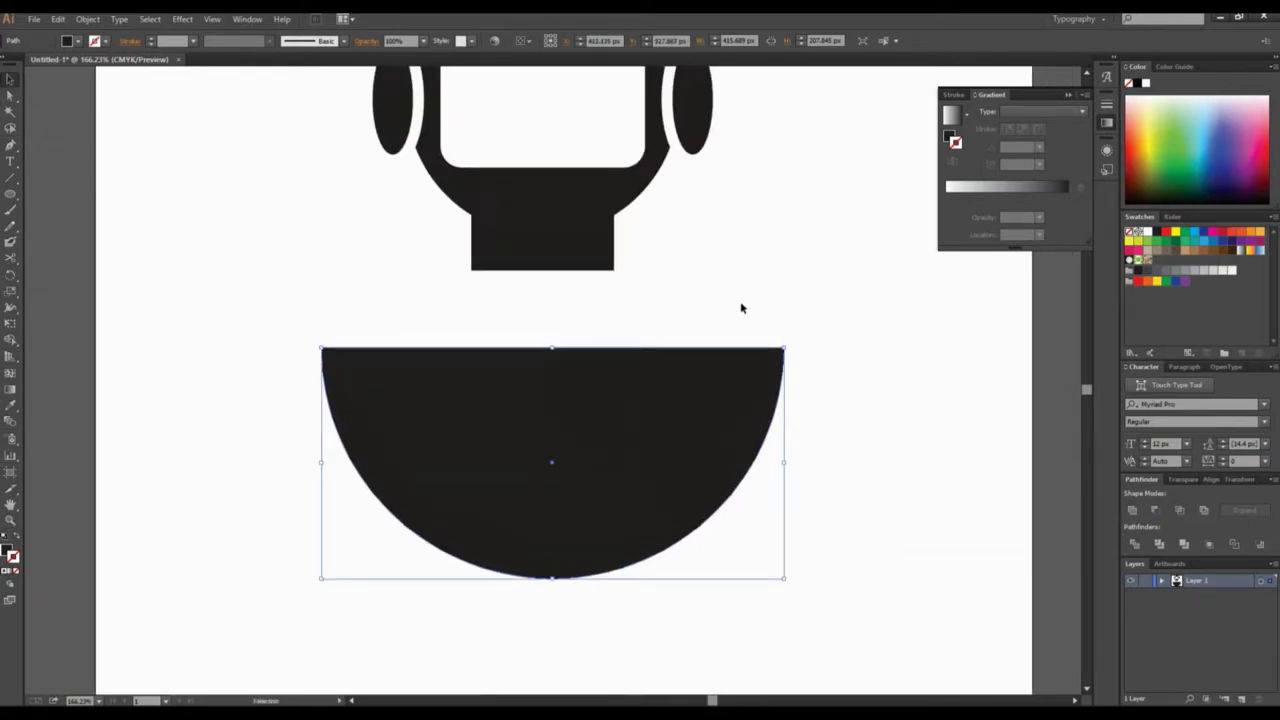
click(672, 318)
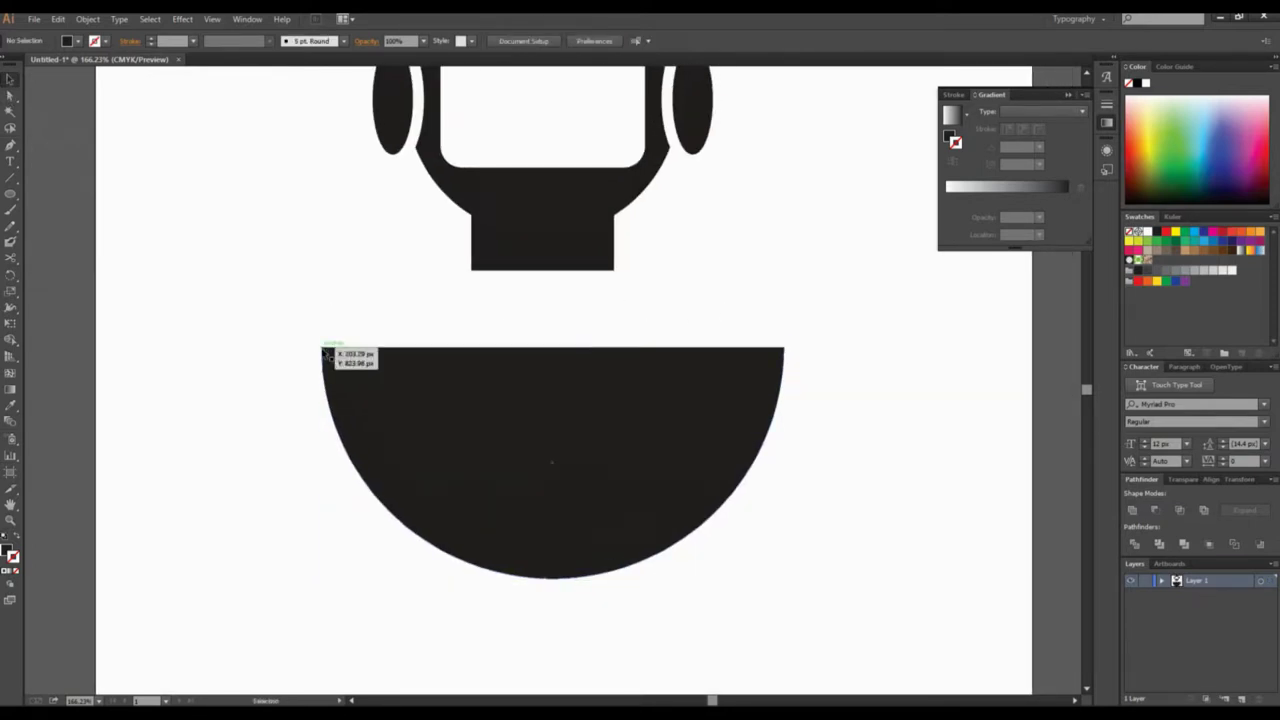
click(13, 97)
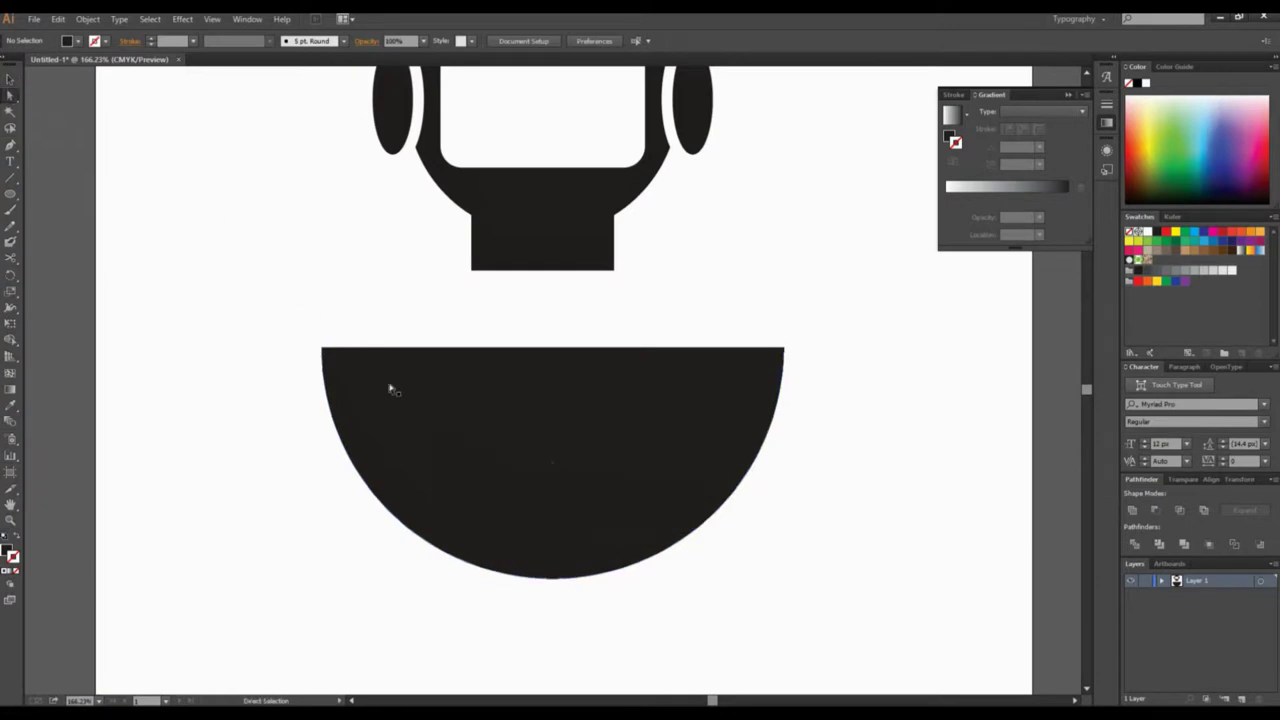
Unite the half-circle into one clean shape and nudge it up toward the neck
click(322, 348)
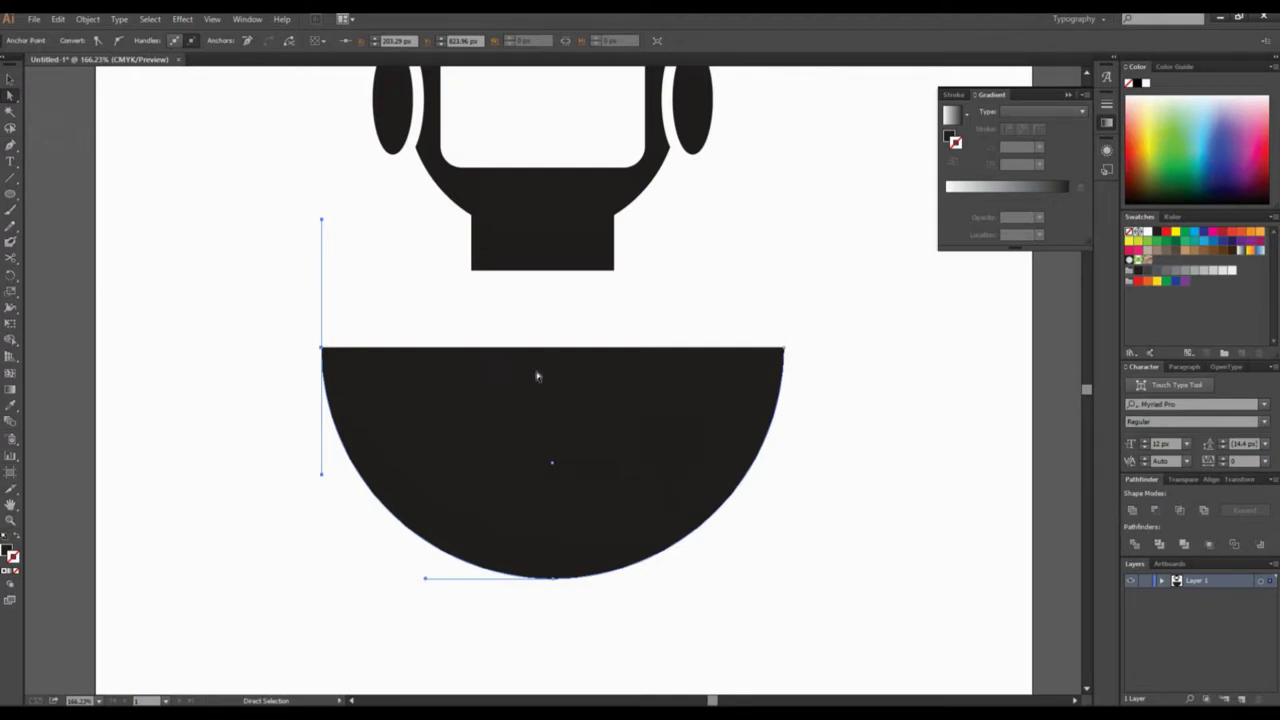
click(10, 80)
drag(238, 316, 598, 512)
click(1134, 513)
click(847, 332)
drag(718, 377, 763, 473)
mouse_move(688, 519)
mouse_down()
mouse_move(694, 407)
mouse_move(686, 542)
mouse_up()
click(774, 414)
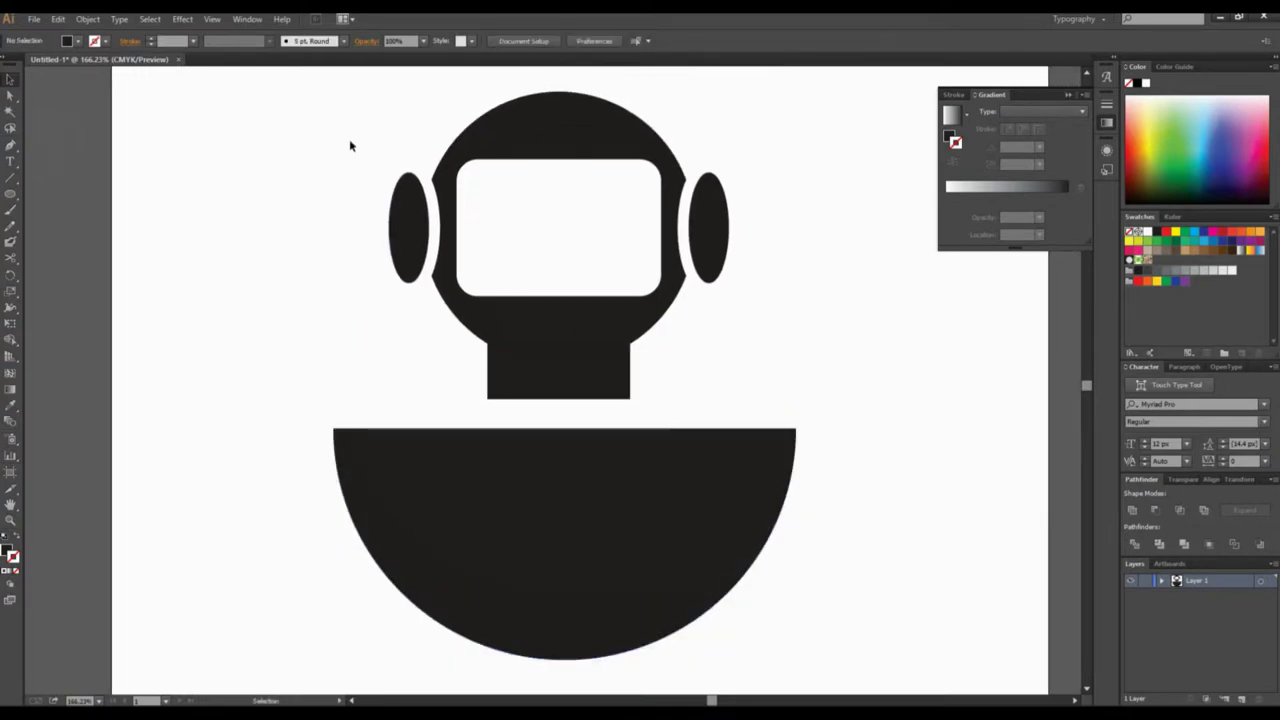
Group the head shapes and centre them horizontally over the half-circle
drag(433, 145, 795, 343)
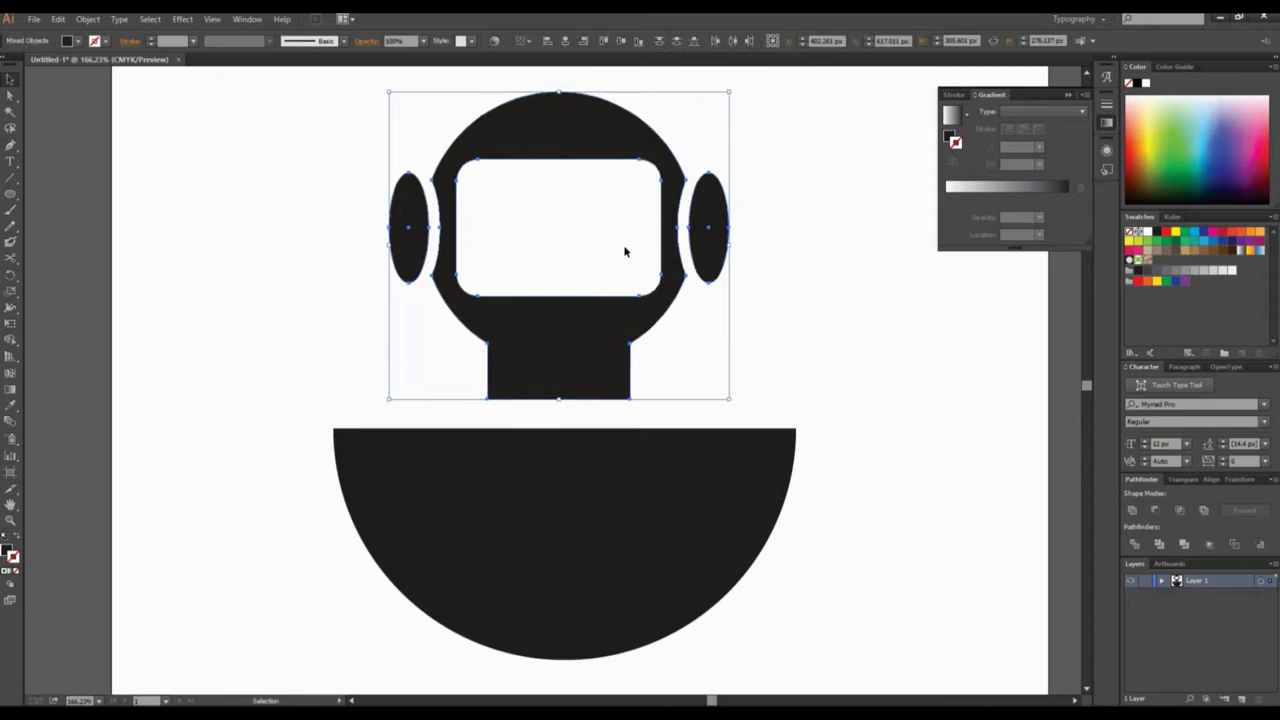
right_click(628, 140)
click(657, 200)
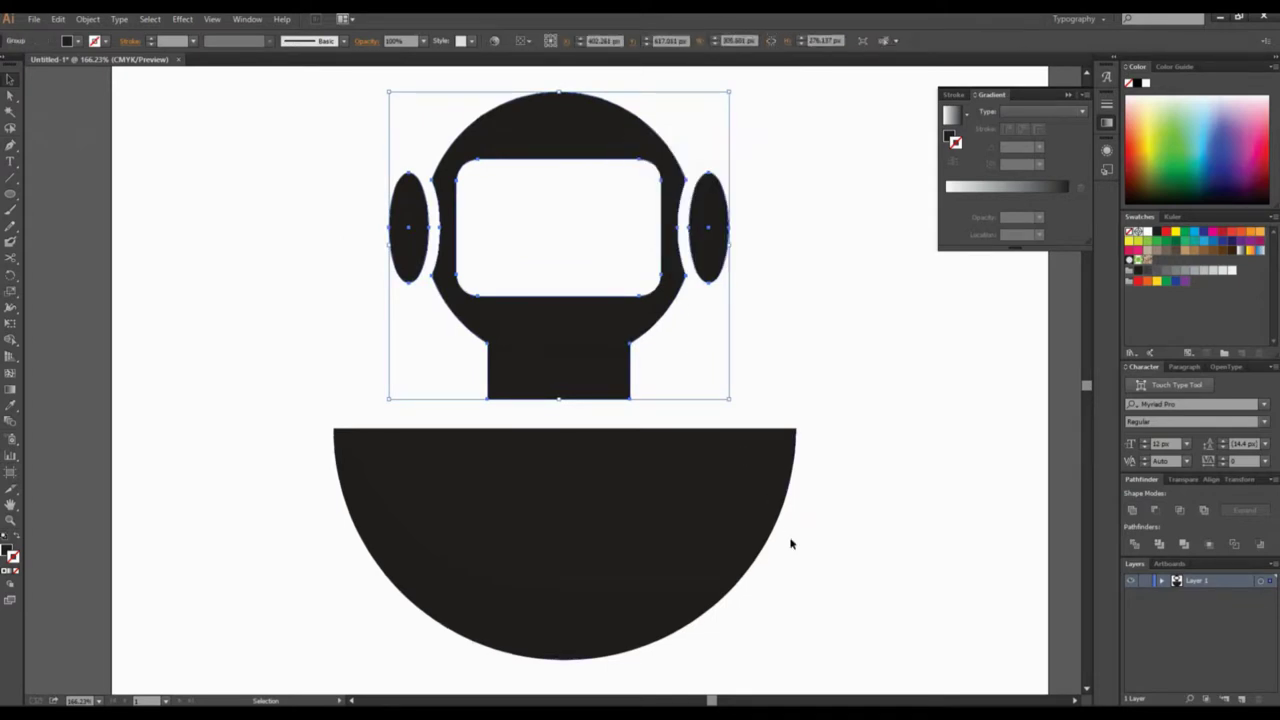
shift+click(626, 481)
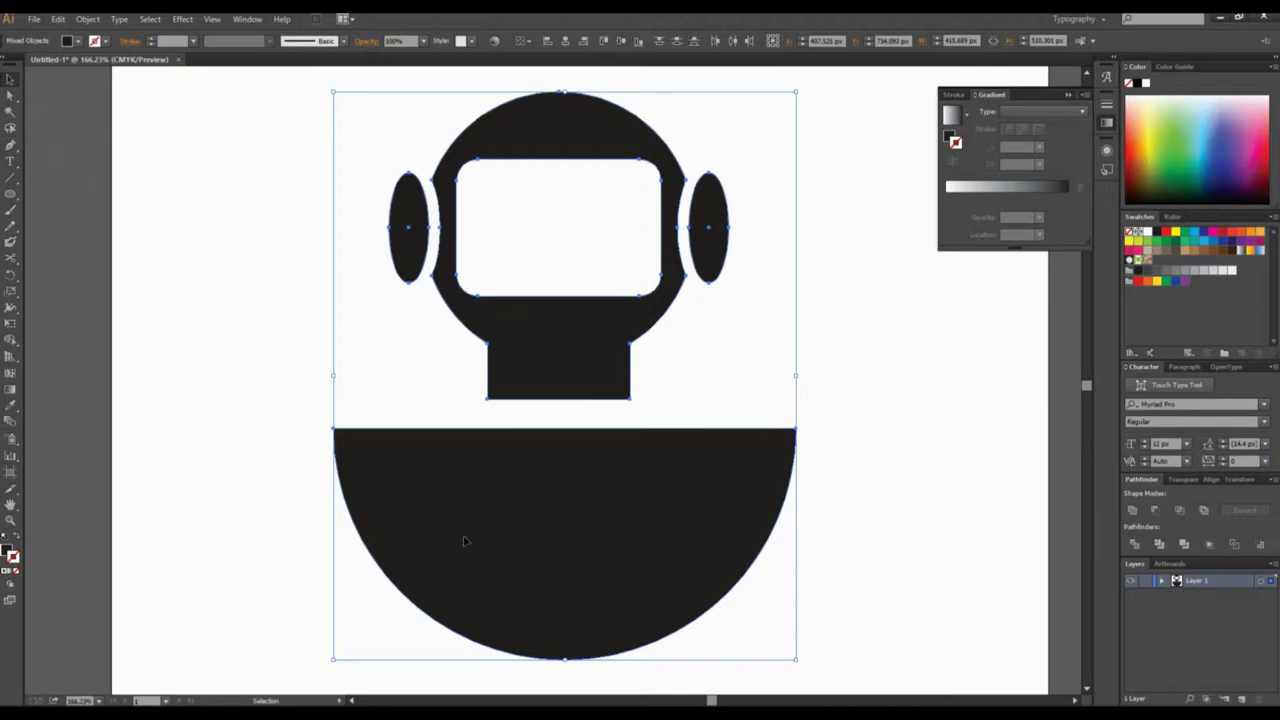
click(566, 40)
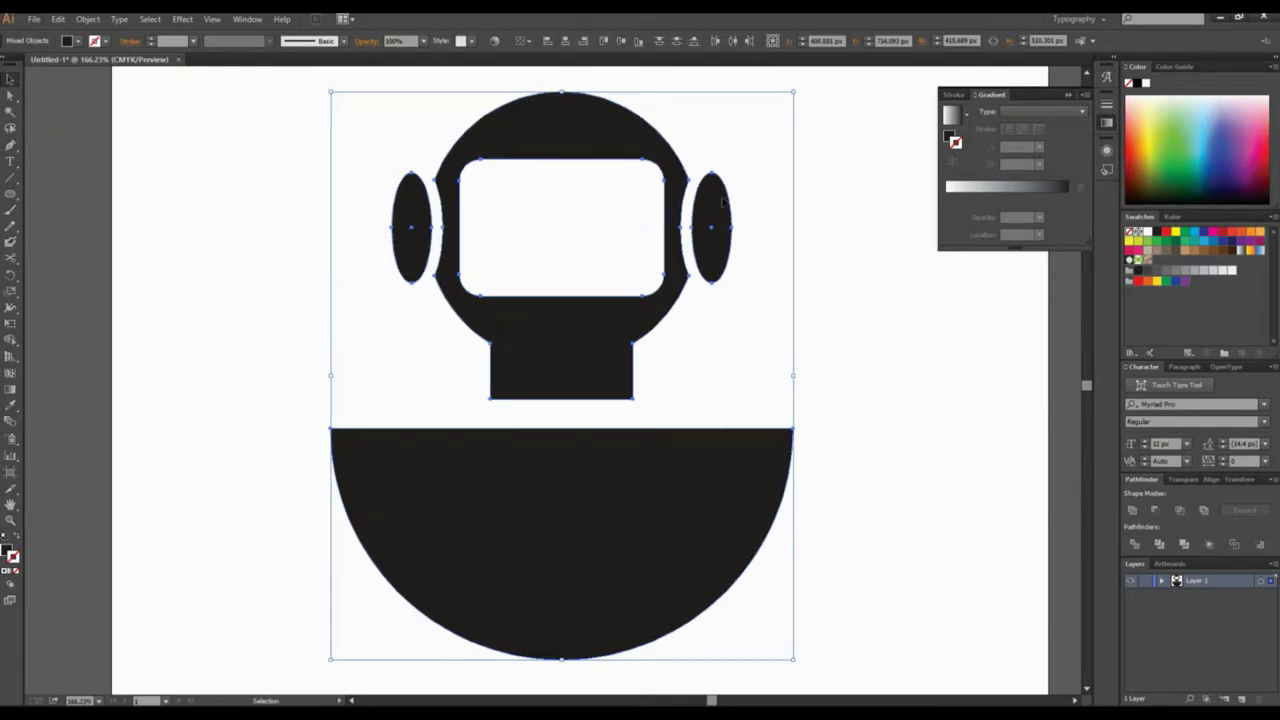
click(858, 246)
Raise the half-circle so it overlaps the neck
drag(788, 333, 778, 357)
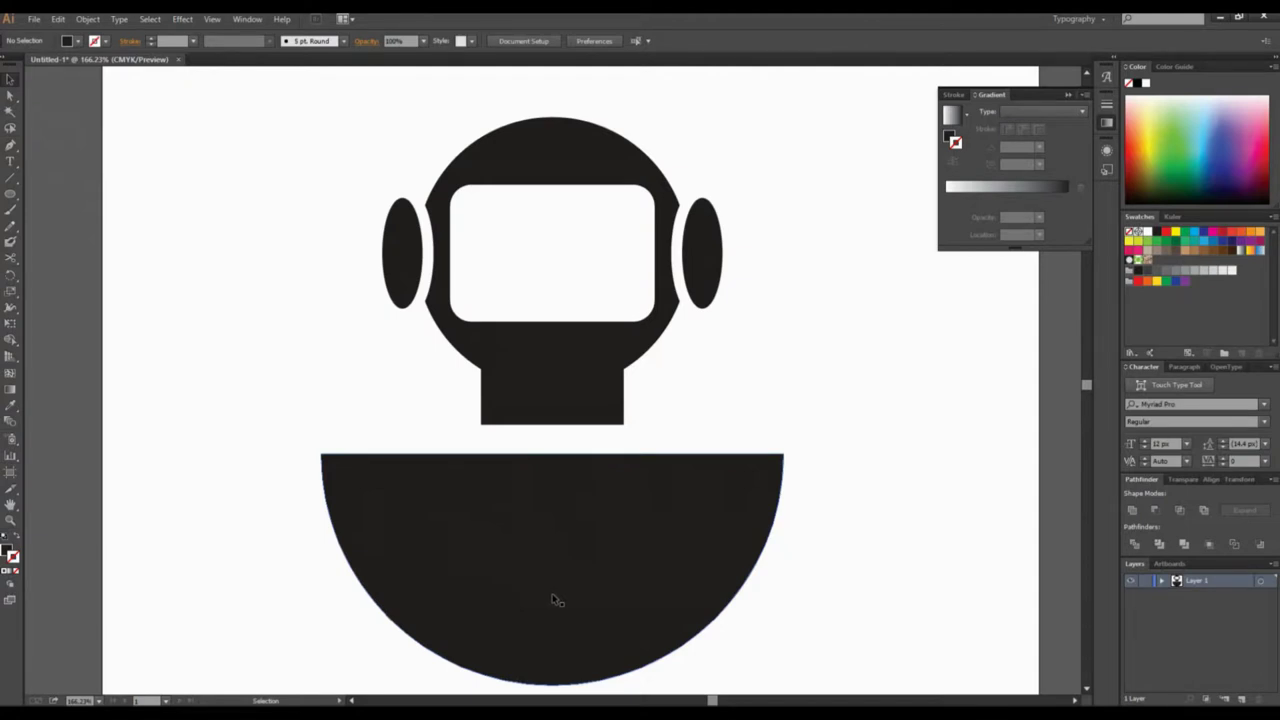
drag(557, 600, 581, 453)
drag(10, 193, 74, 194)
Subtract a rectangle over the half-circle's top with Minus Front, leaving a shallow bowl
drag(189, 113, 889, 406)
click(9, 80)
shift+click(500, 532)
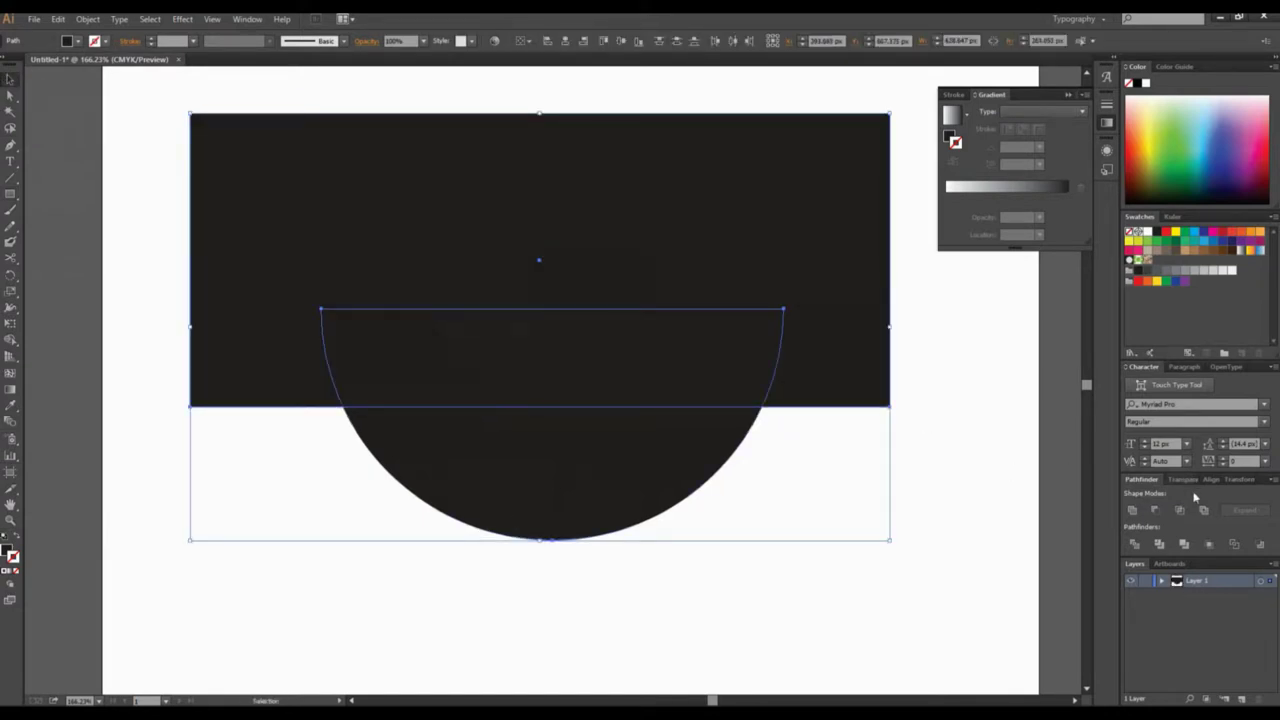
click(1152, 510)
click(882, 536)
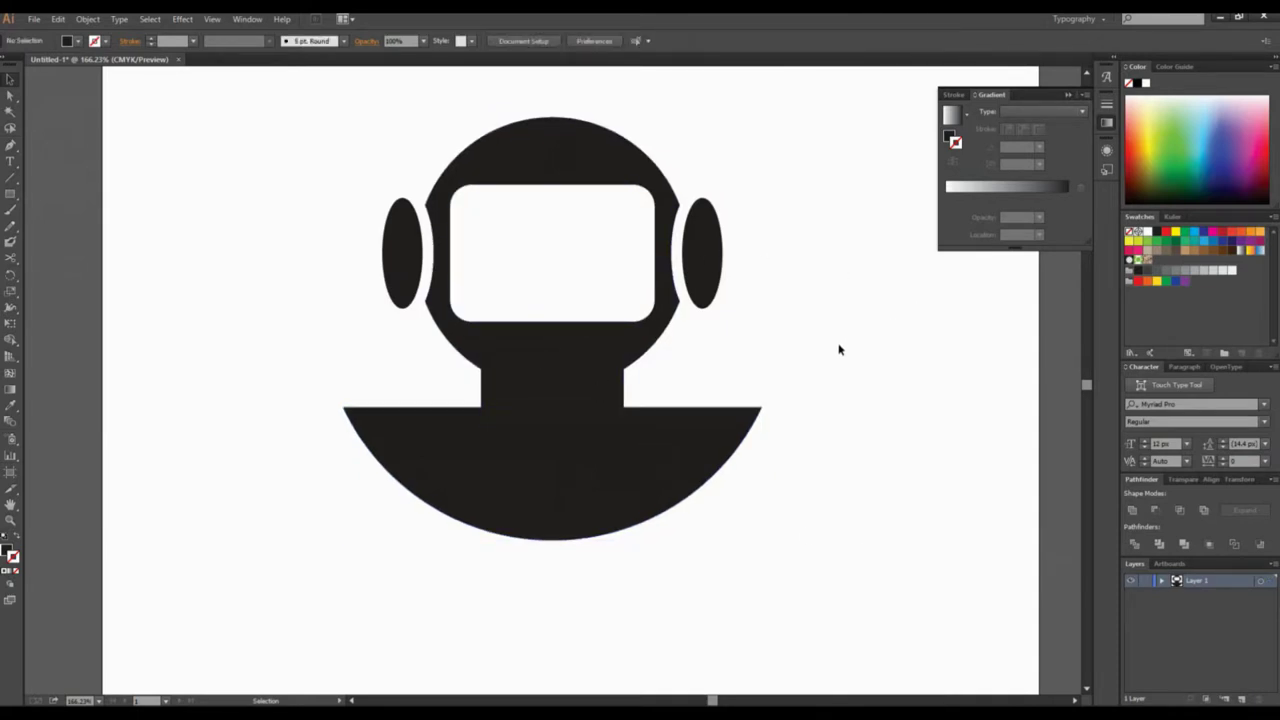
Marquee-select all the robot artwork
drag(838, 457, 807, 480)
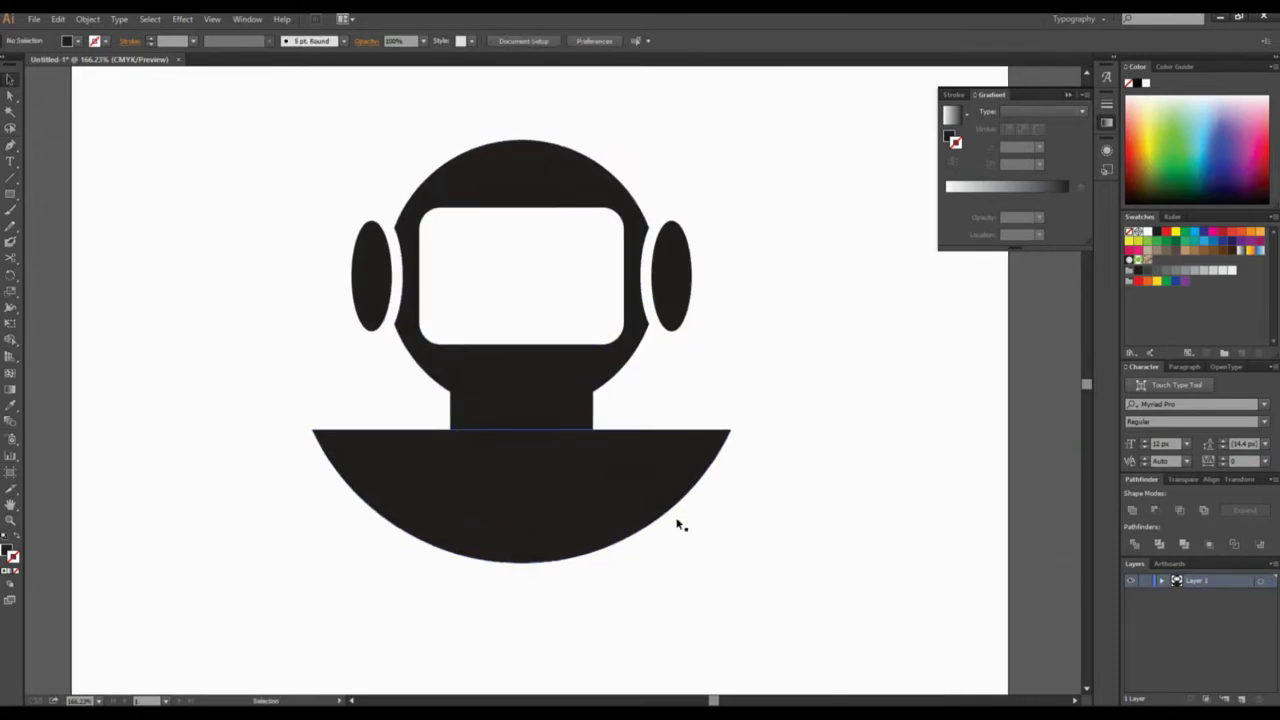
drag(712, 590, 545, 402)
drag(779, 157, 562, 254)
Ungroup the robot, then unite the neck with the semicircular base
right_click(587, 186)
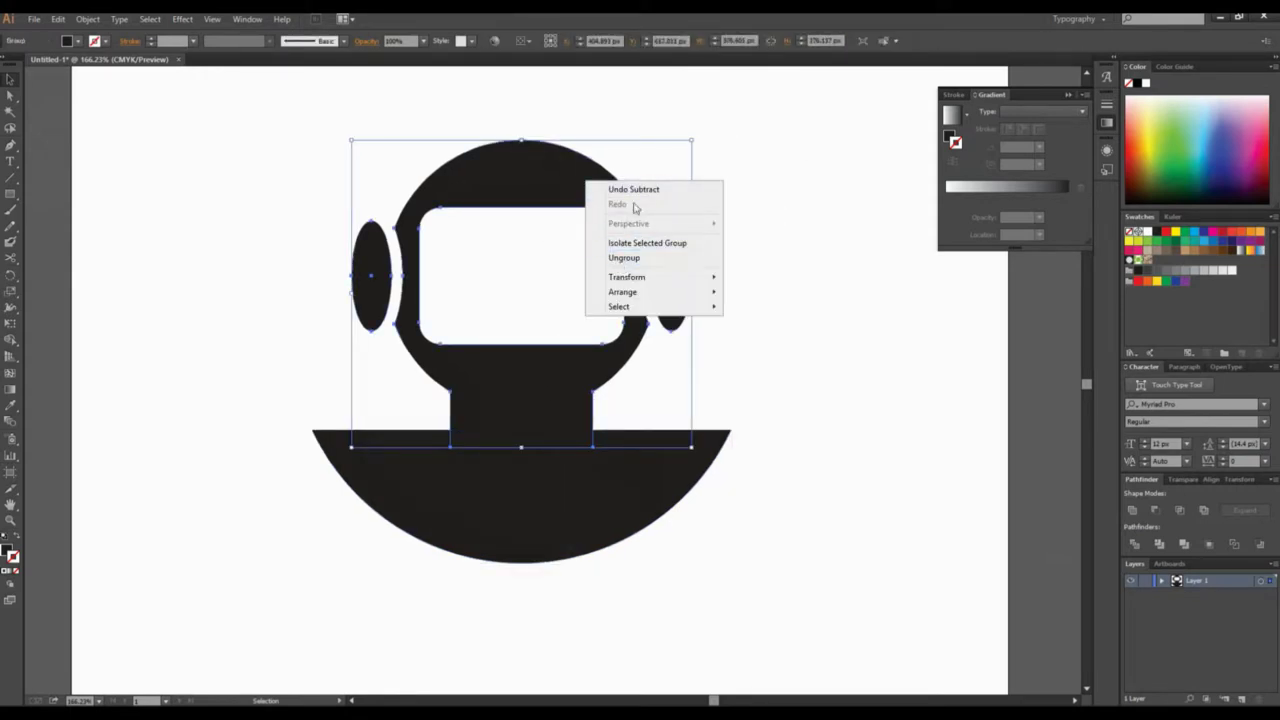
click(639, 259)
drag(756, 555, 558, 412)
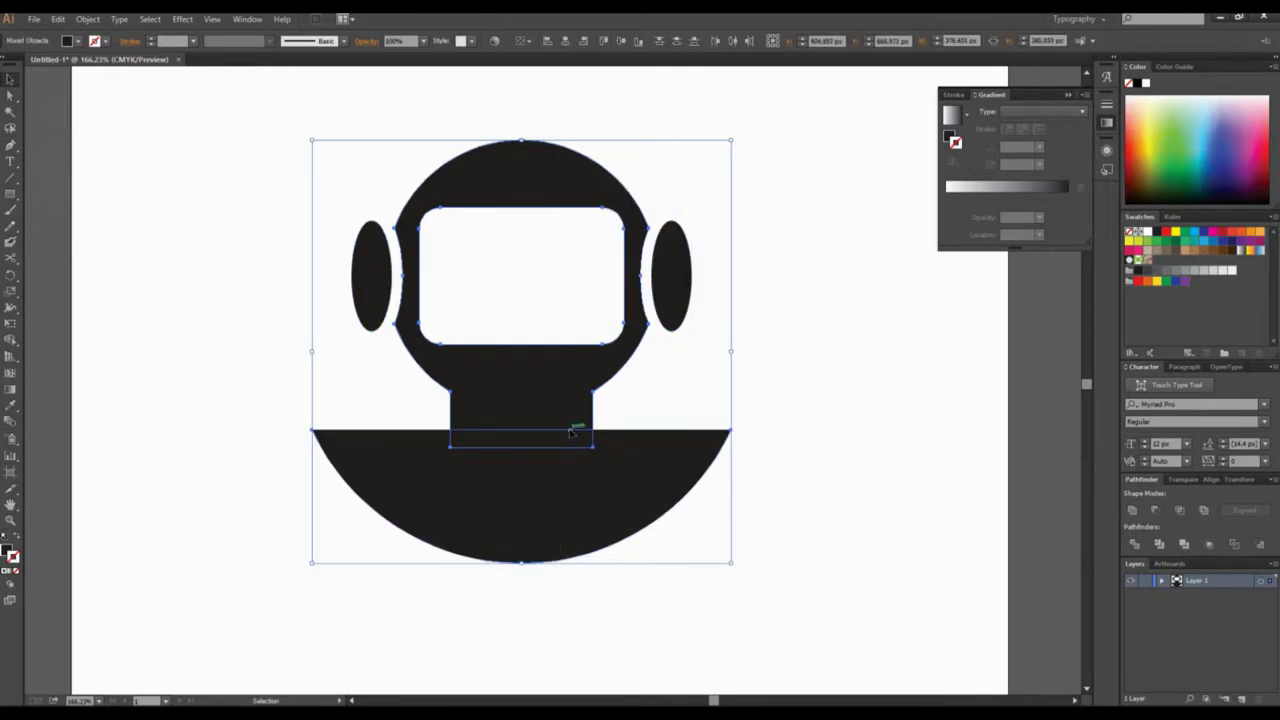
click(1132, 510)
click(866, 446)
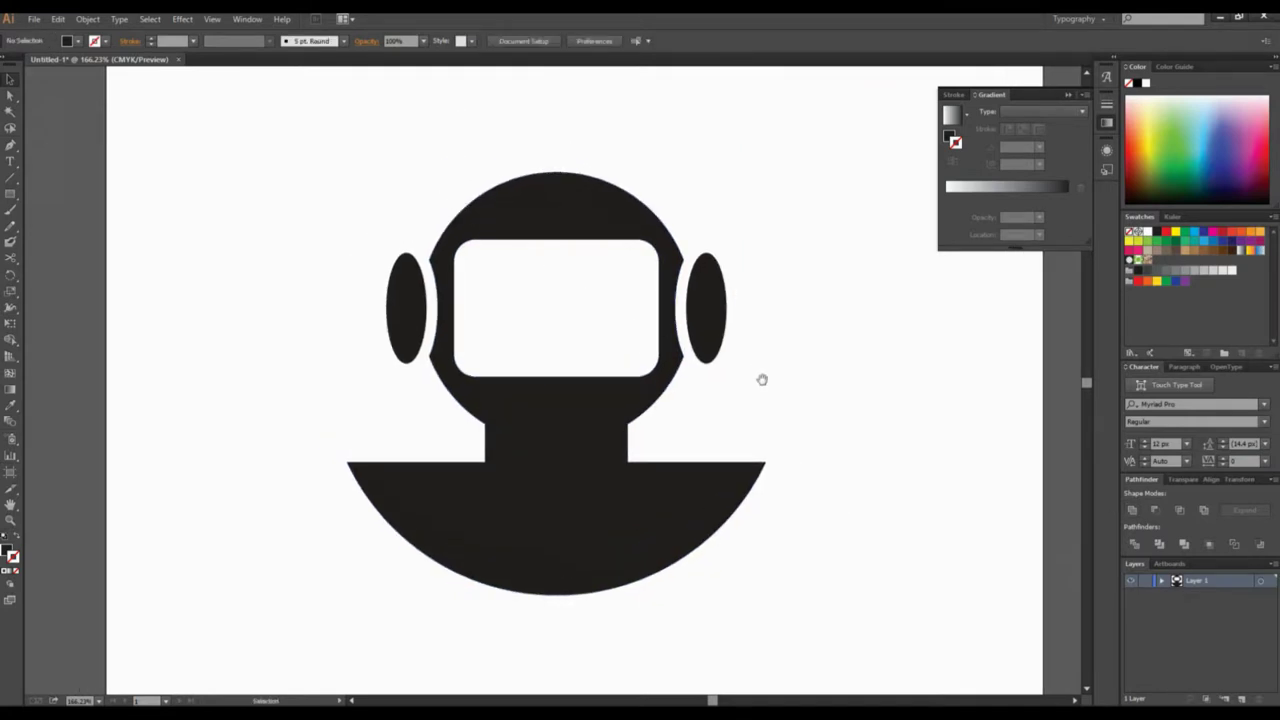
Recenter the robot in view and pick the Zoom tool
drag(762, 380, 662, 289)
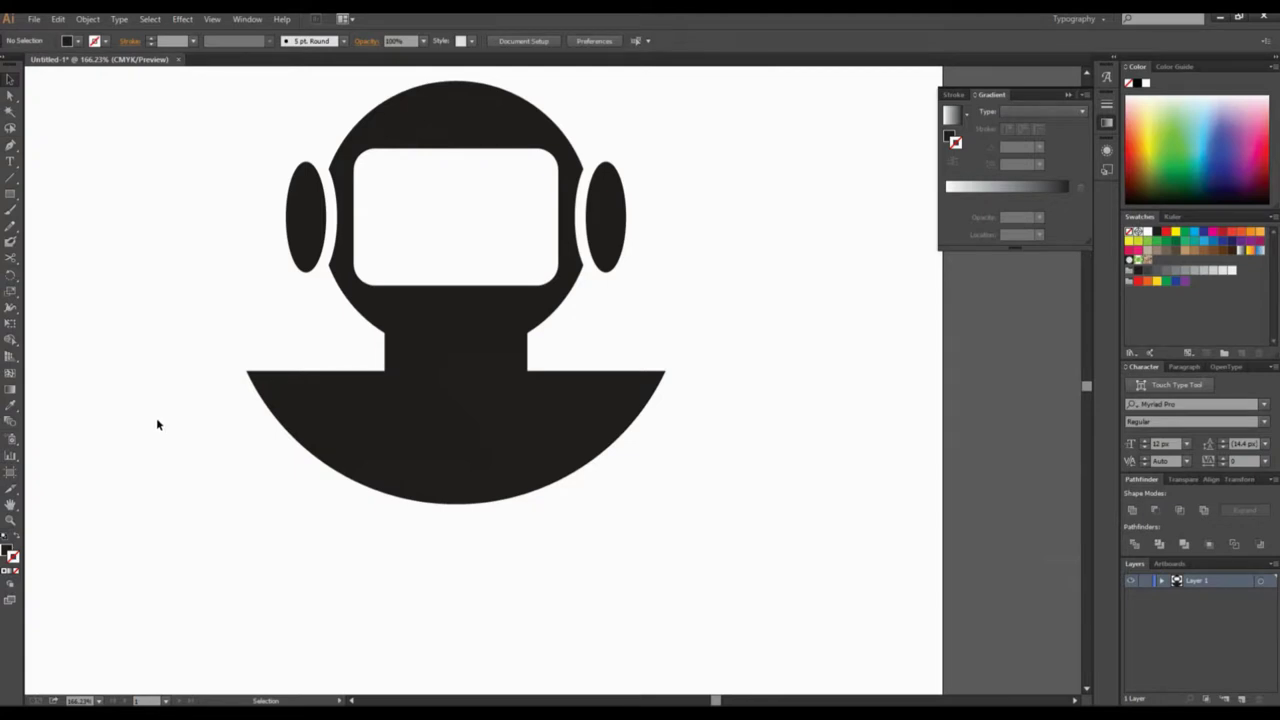
click(11, 520)
drag(500, 381, 520, 464)
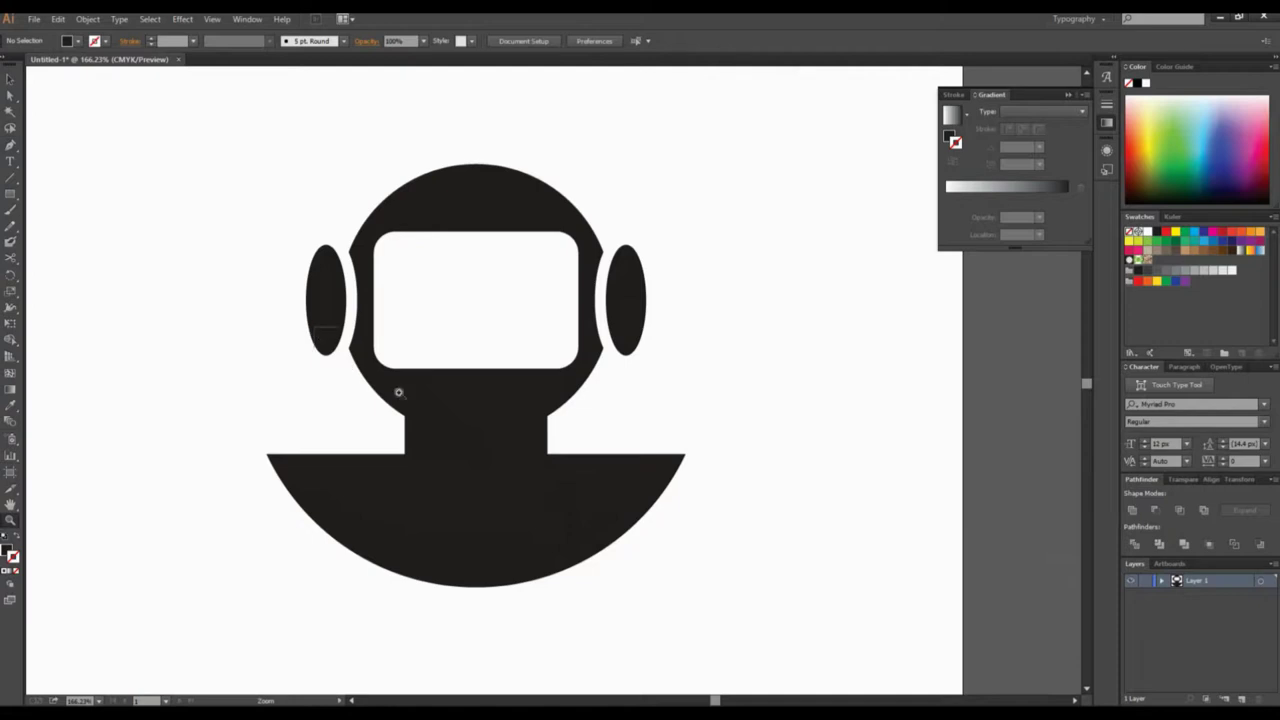
Zoom in on the neck and left shoulder area with Zoom tool marquees
drag(314, 327, 562, 541)
drag(573, 447, 539, 470)
drag(214, 177, 768, 619)
drag(637, 422, 494, 454)
Pick the Pen tool and pan until the left neck corner is centred
drag(10, 145, 46, 160)
key(space)
drag(371, 377, 505, 443)
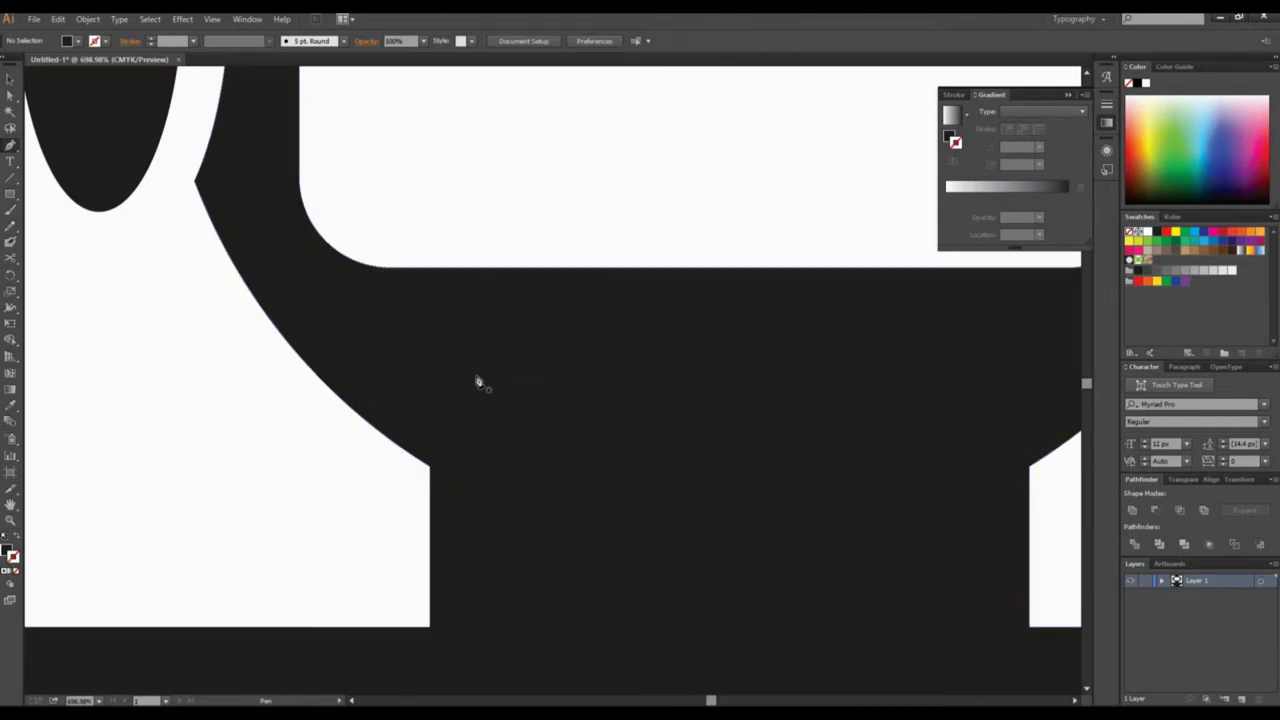
drag(519, 392, 554, 454)
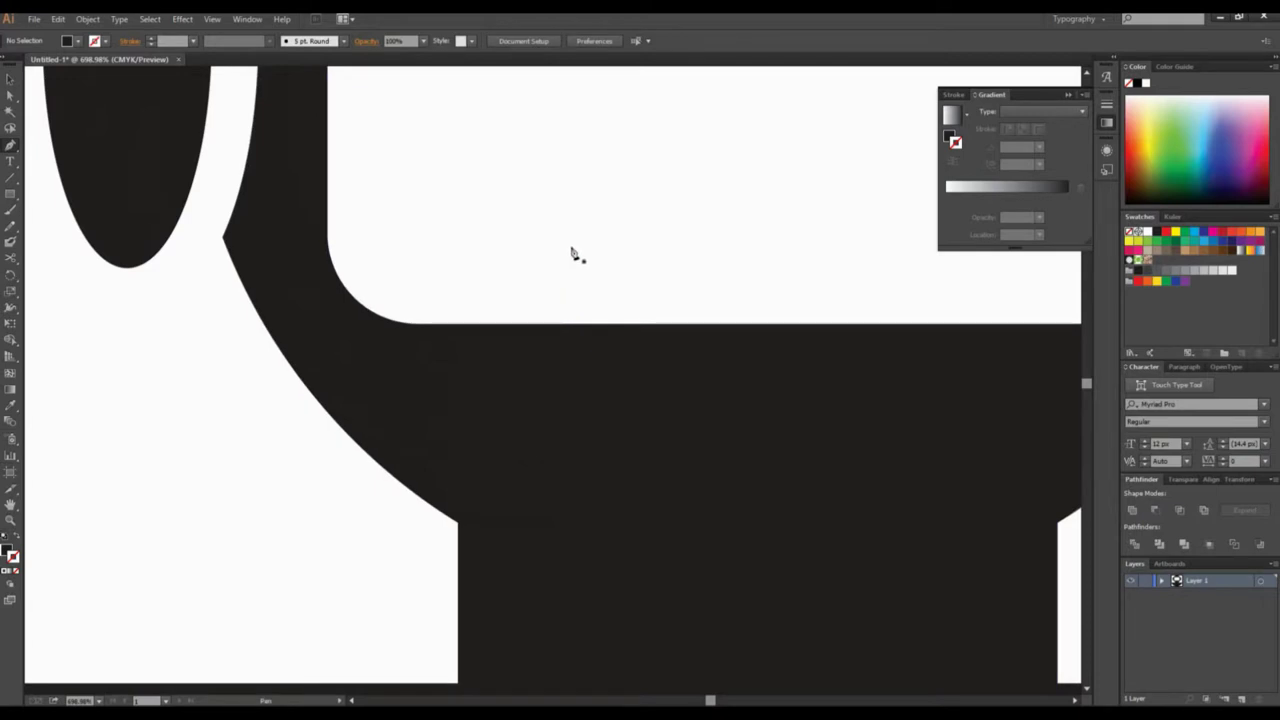
drag(549, 351, 545, 460)
drag(640, 487, 551, 280)
drag(511, 503, 451, 327)
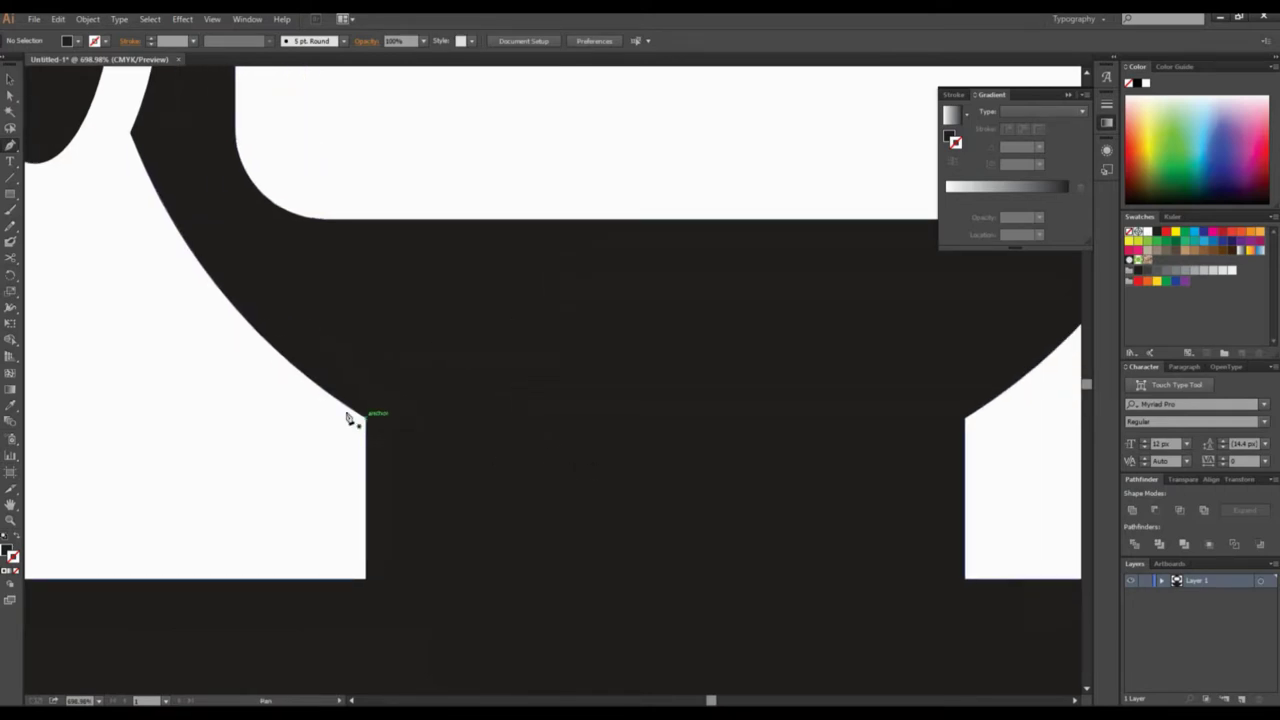
drag(332, 435, 449, 437)
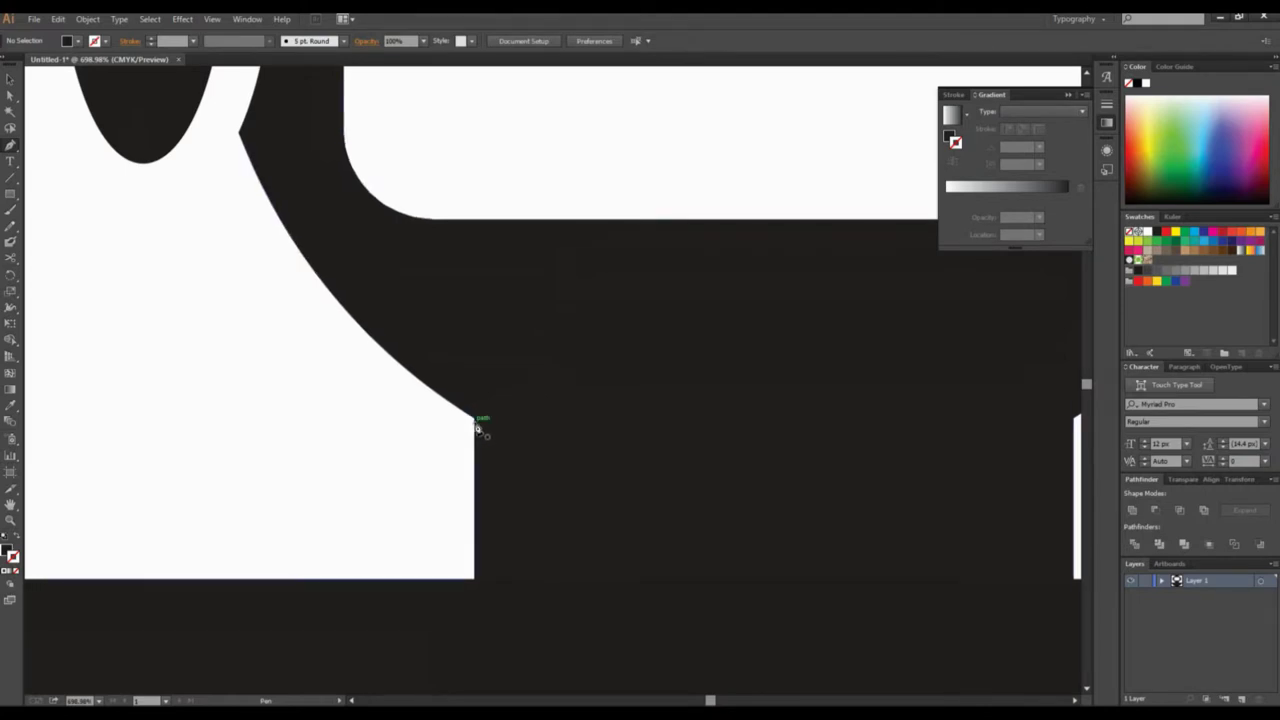
mouse_move(483, 434)
mouse_down()
mouse_move(577, 471)
mouse_move(551, 483)
mouse_move(503, 451)
mouse_move(494, 403)
mouse_move(473, 422)
mouse_up()
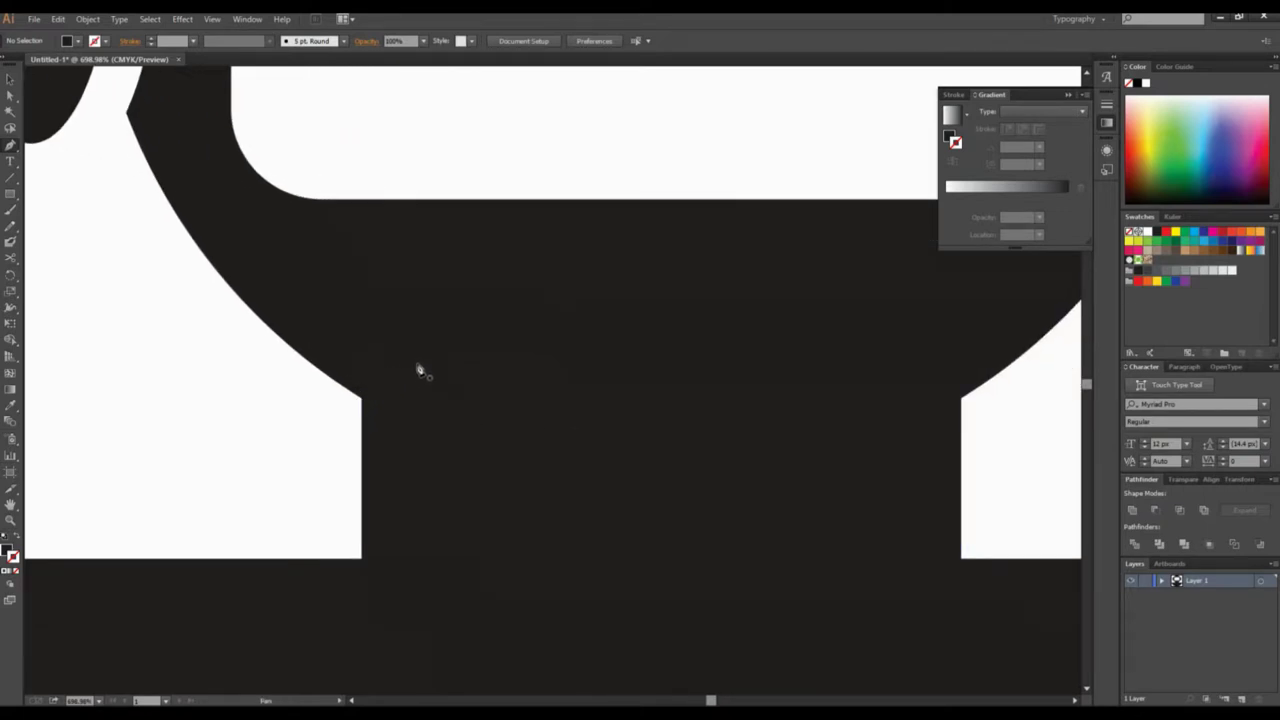
drag(378, 427, 566, 515)
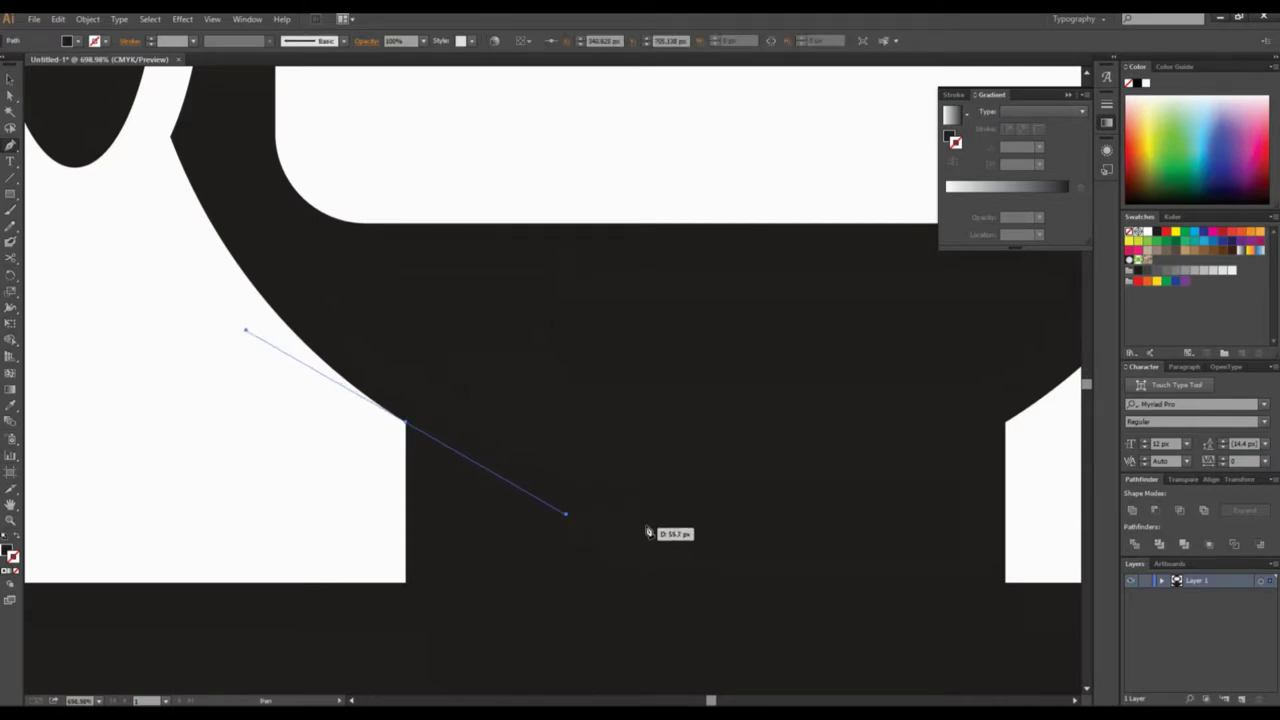
Draw a closed curved triangle with the Pen tool at the neck corner
click(691, 520)
key(ctrl+z)
key(Escape)
drag(407, 422, 486, 472)
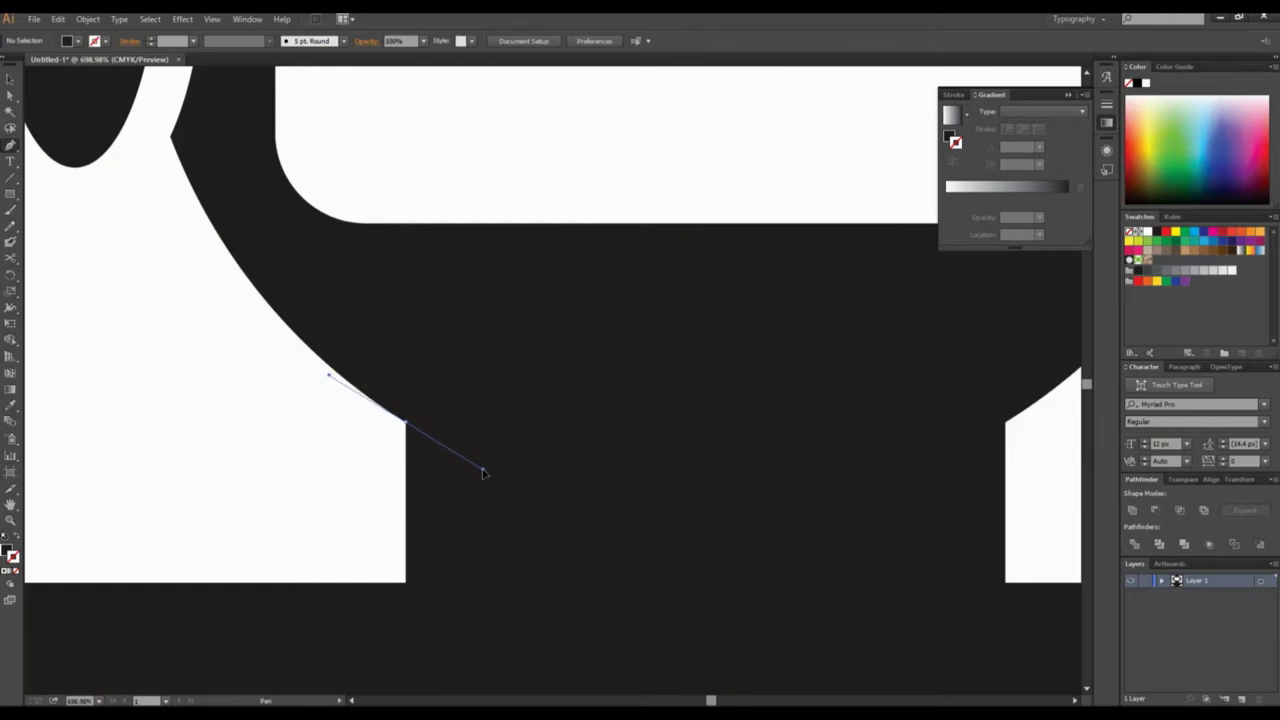
drag(483, 472, 483, 470)
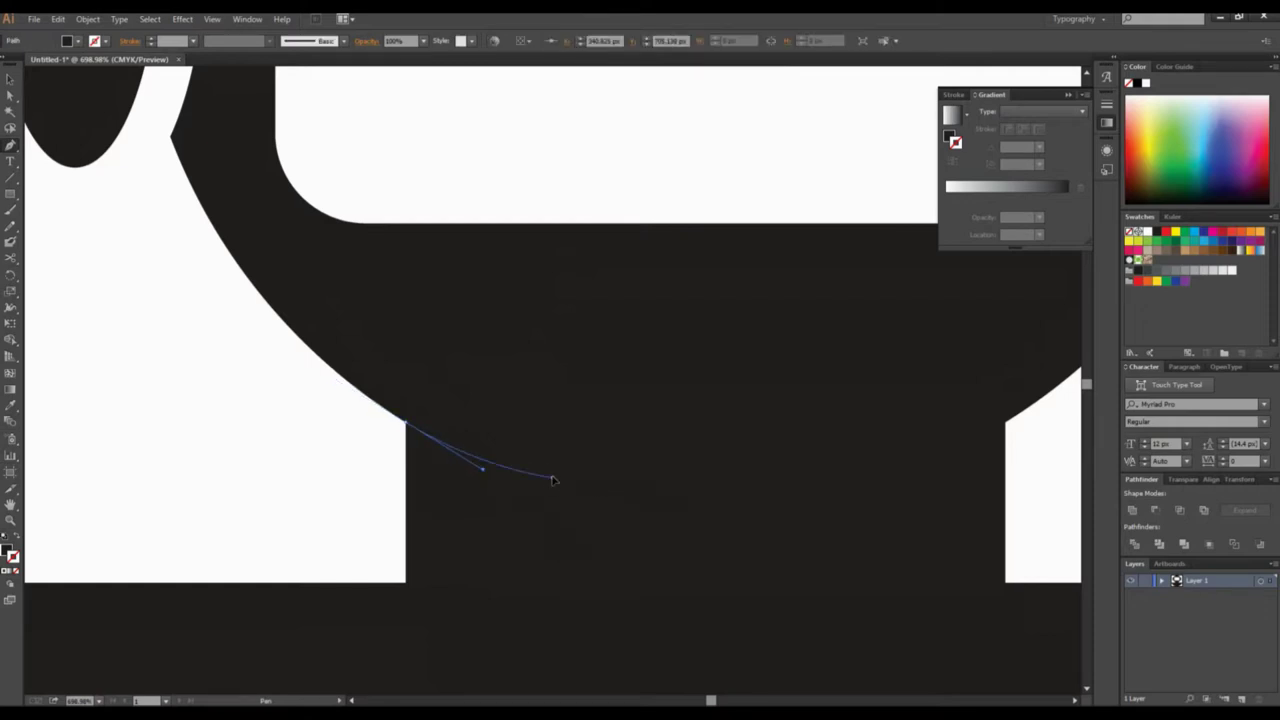
drag(631, 437, 566, 540)
click(513, 570)
drag(510, 425, 677, 354)
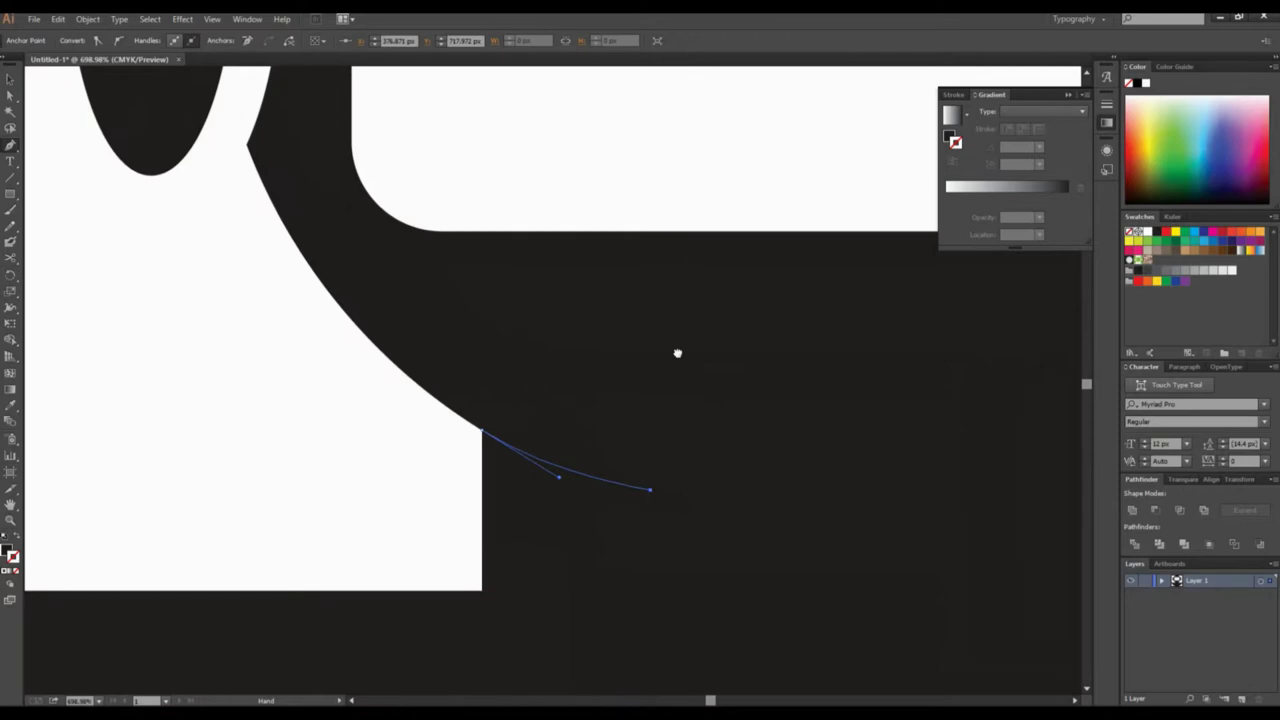
click(353, 490)
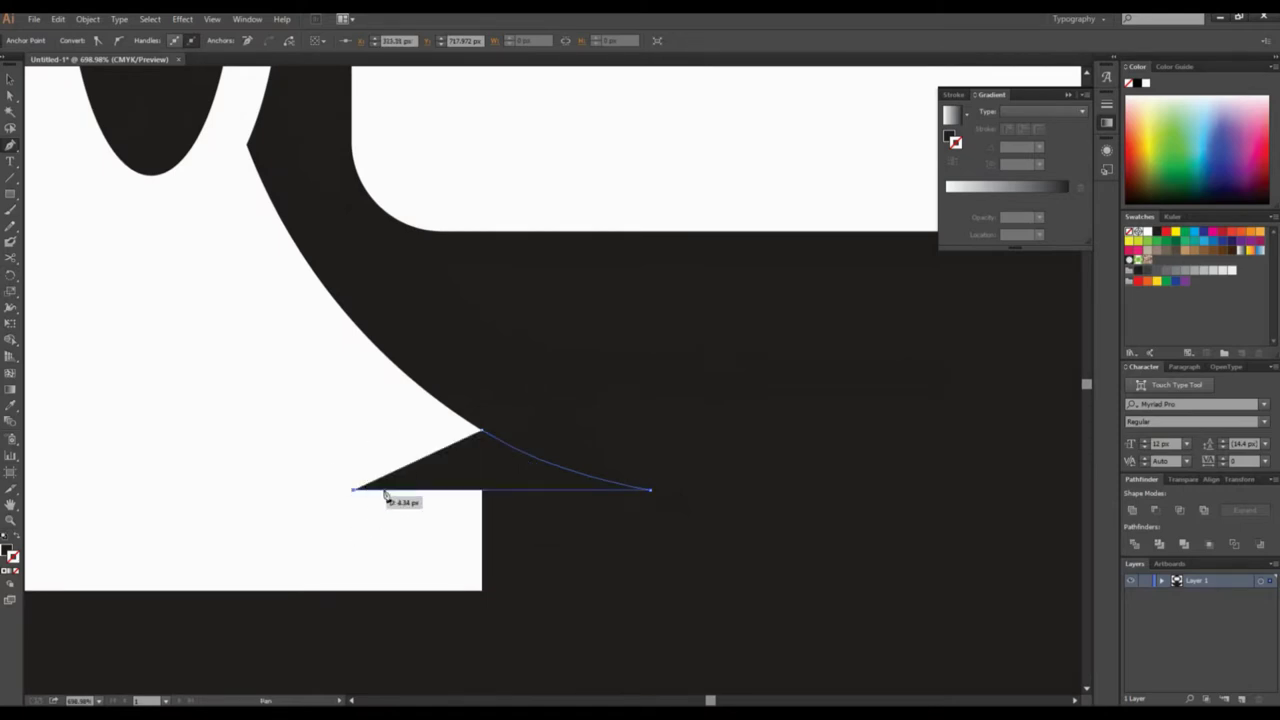
click(484, 434)
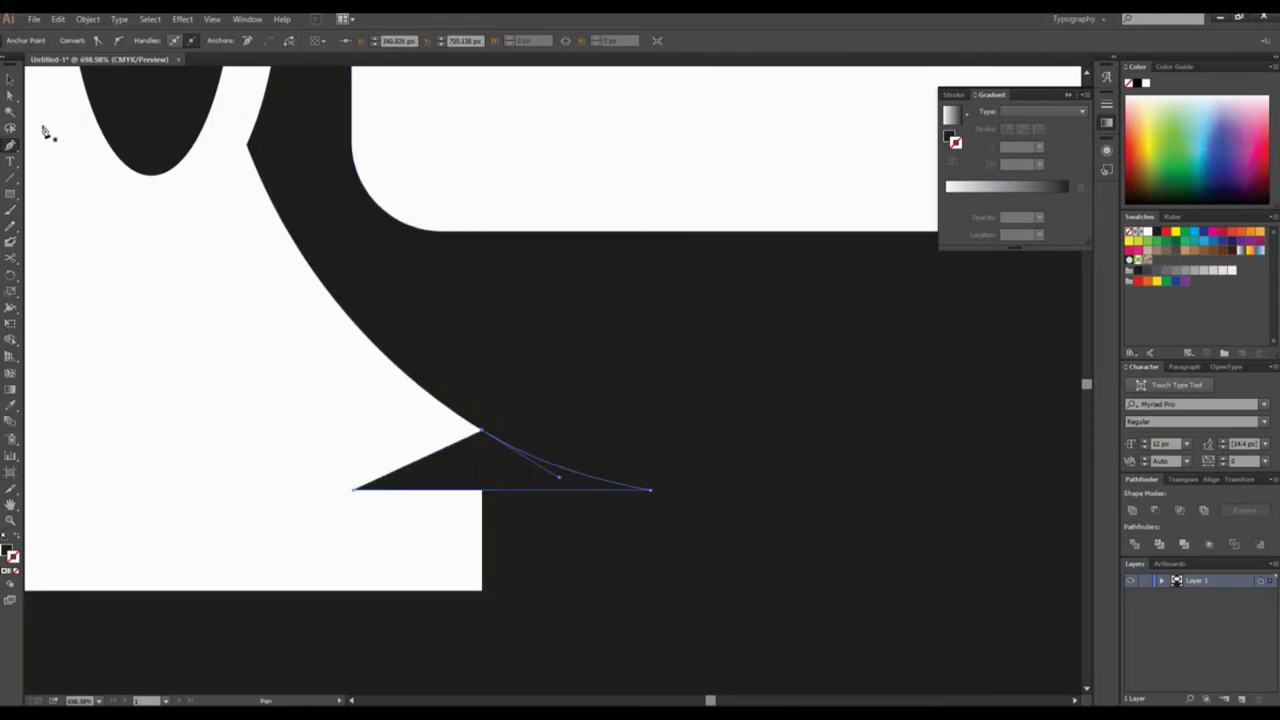
Select the triangle with the black figure and subtract it using Minus Front
click(8, 79)
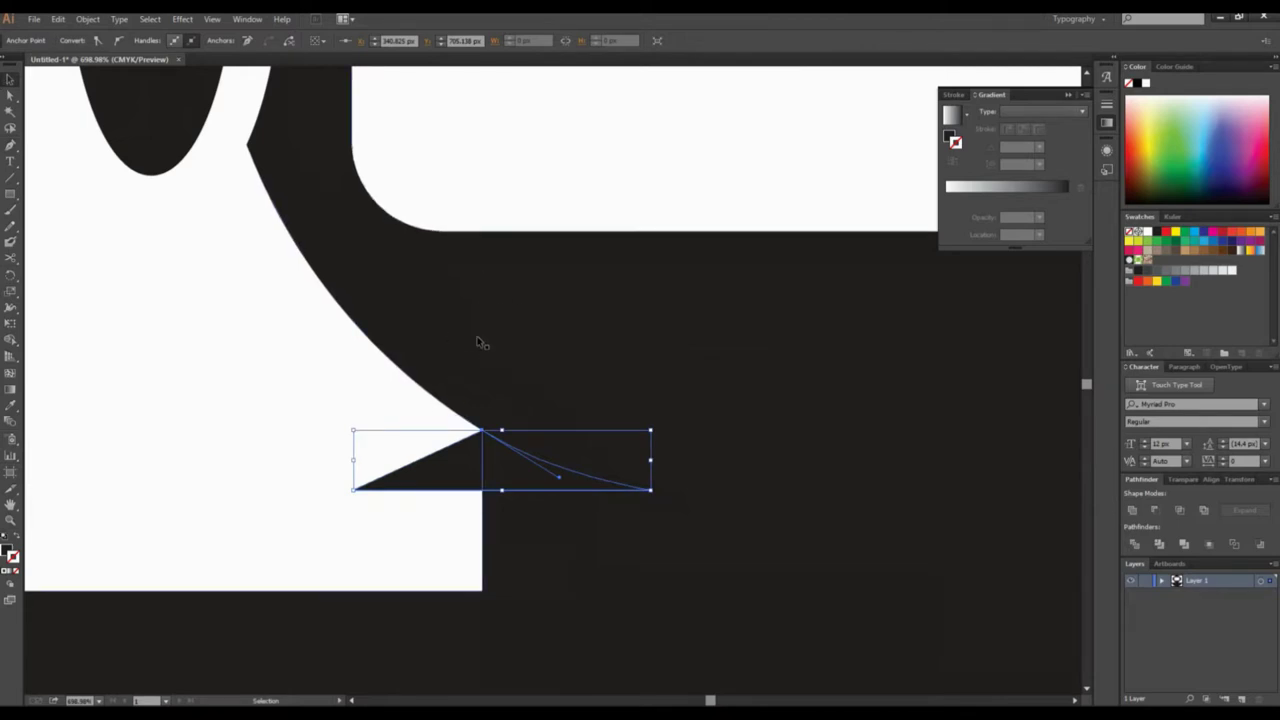
scroll(476, 320, right, 3)
scroll(246, 377, up, 2)
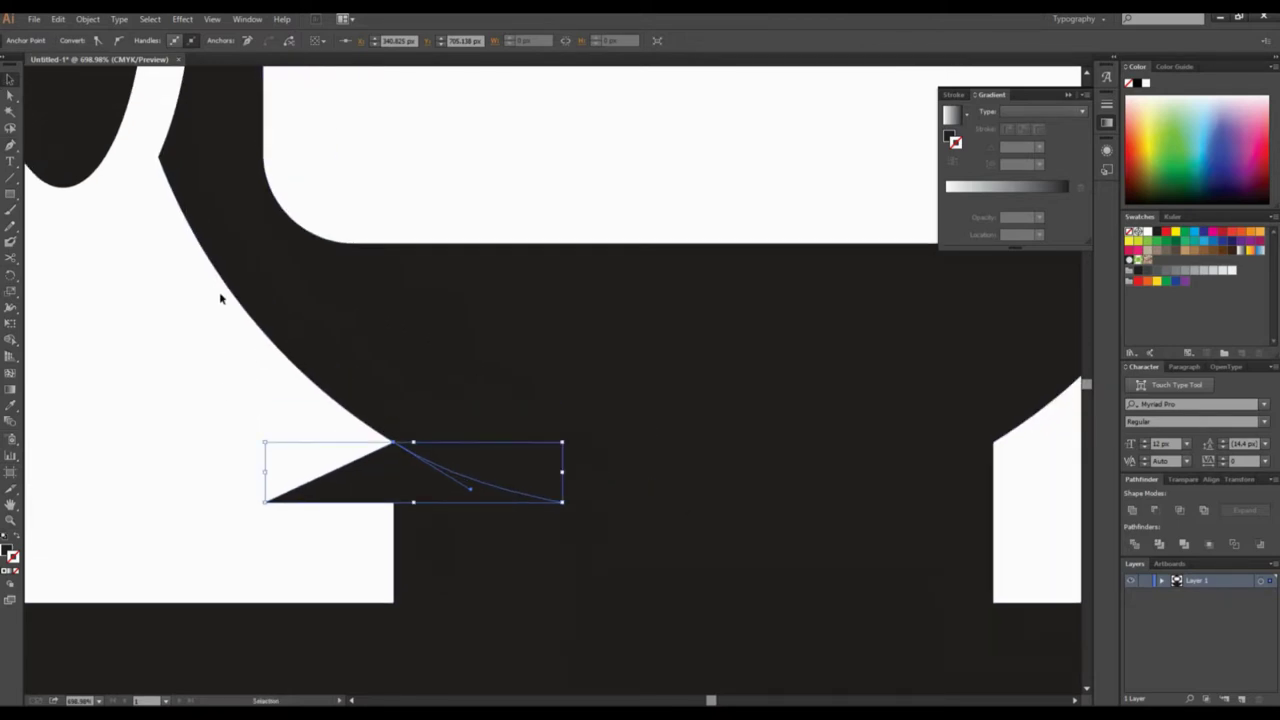
drag(347, 167, 288, 261)
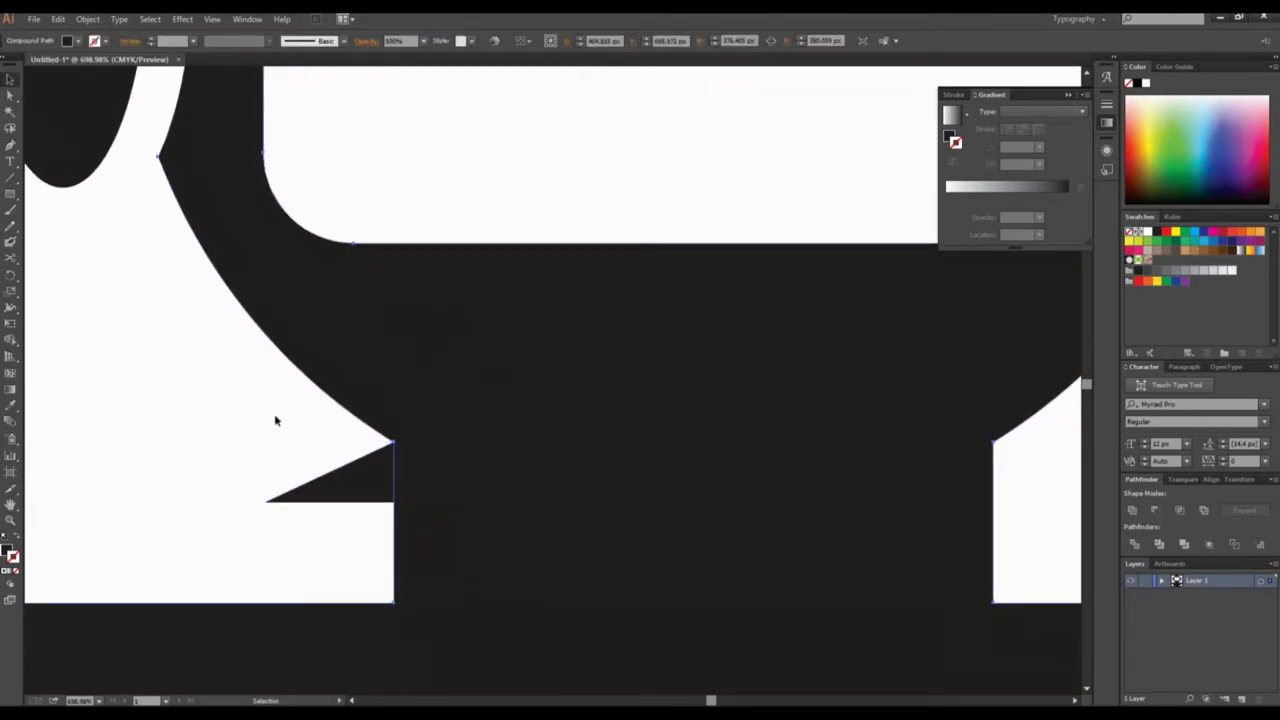
drag(232, 360, 394, 508)
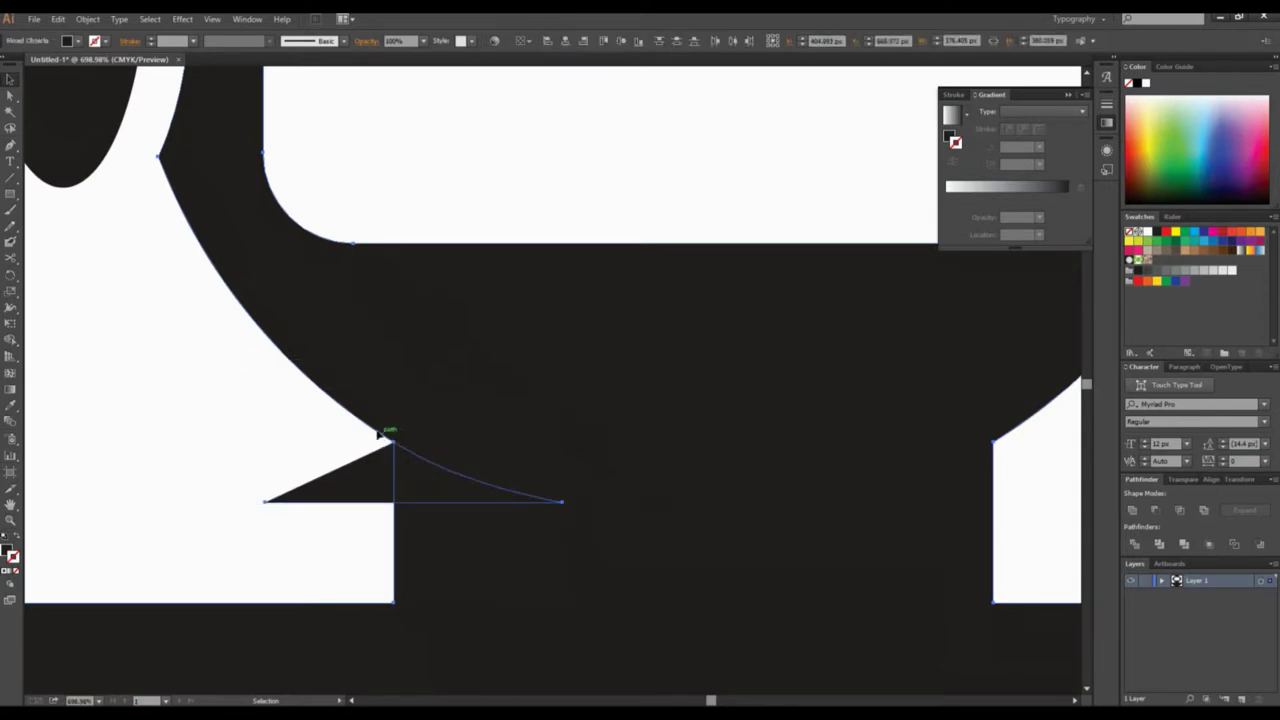
click(1154, 512)
click(714, 128)
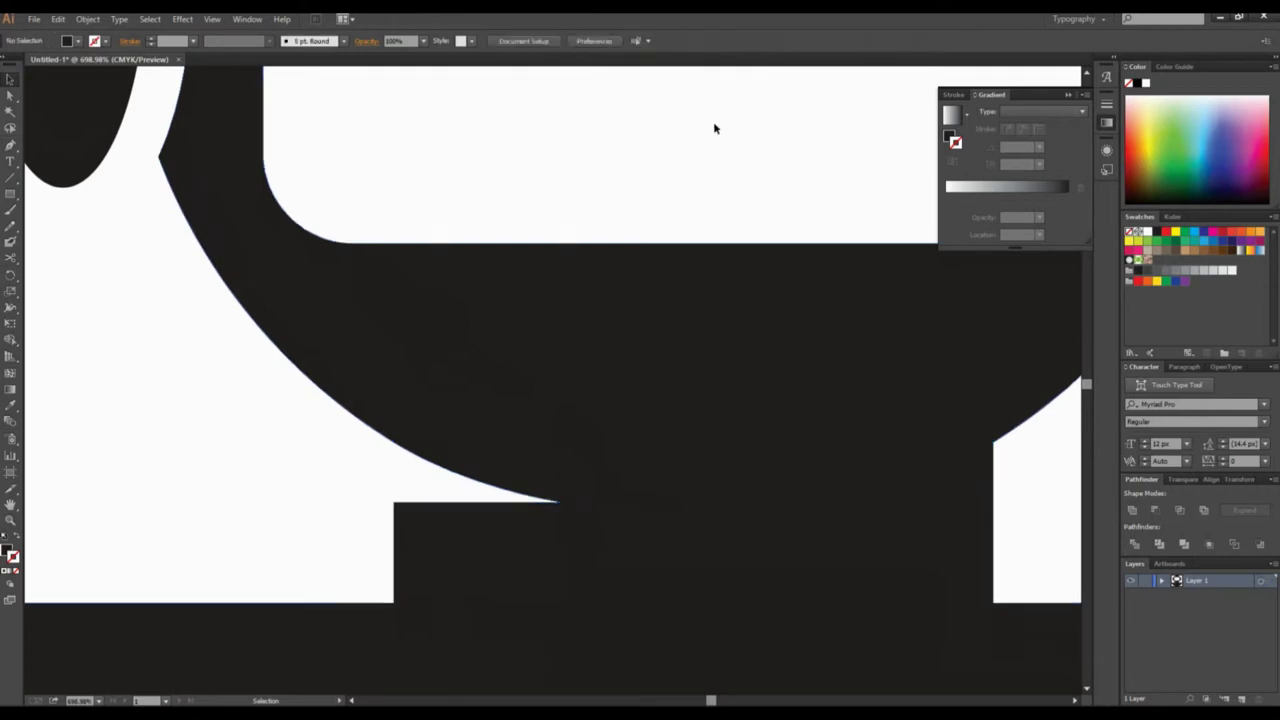
Zoom out until the whole robot bust is visible
click(10, 521)
alt+click(737, 399)
alt+click(737, 396)
alt+click(737, 394)
alt+click(600, 385)
drag(543, 377, 576, 429)
alt+click(585, 431)
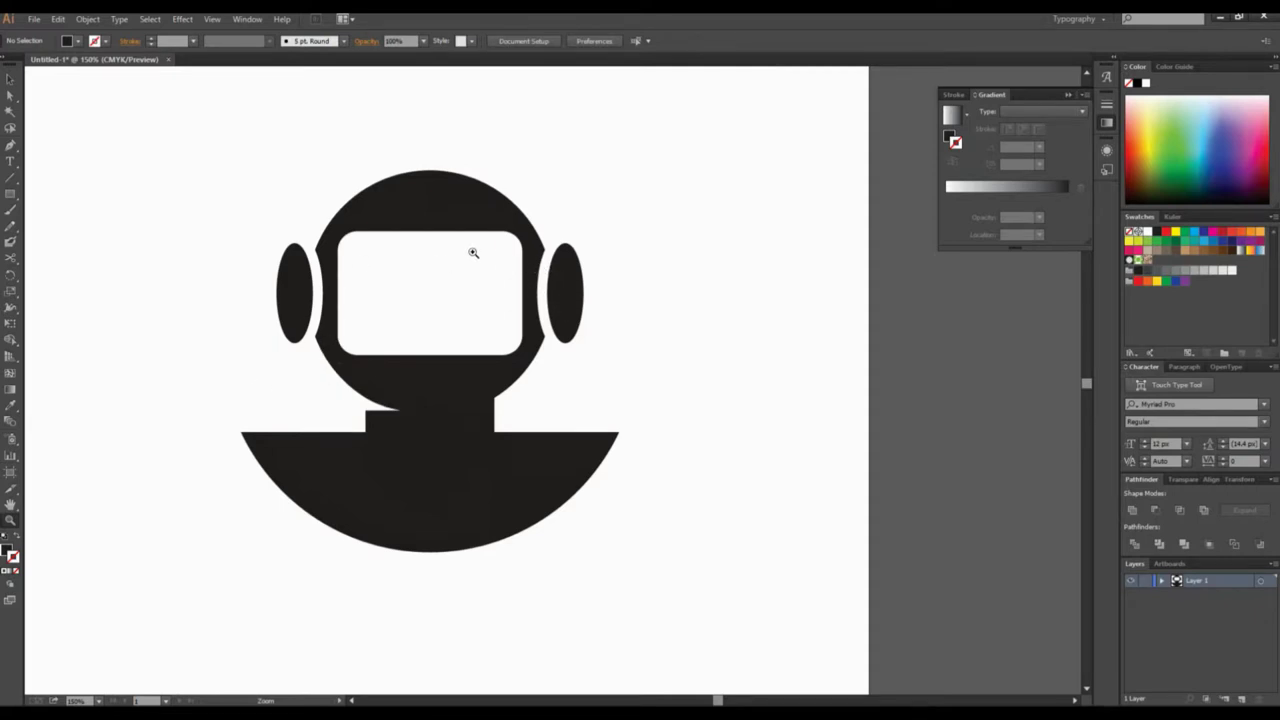
Zoom into the visor opening's top-left corner and pick the Pen tool
drag(498, 289, 586, 337)
drag(397, 240, 663, 429)
drag(211, 138, 477, 360)
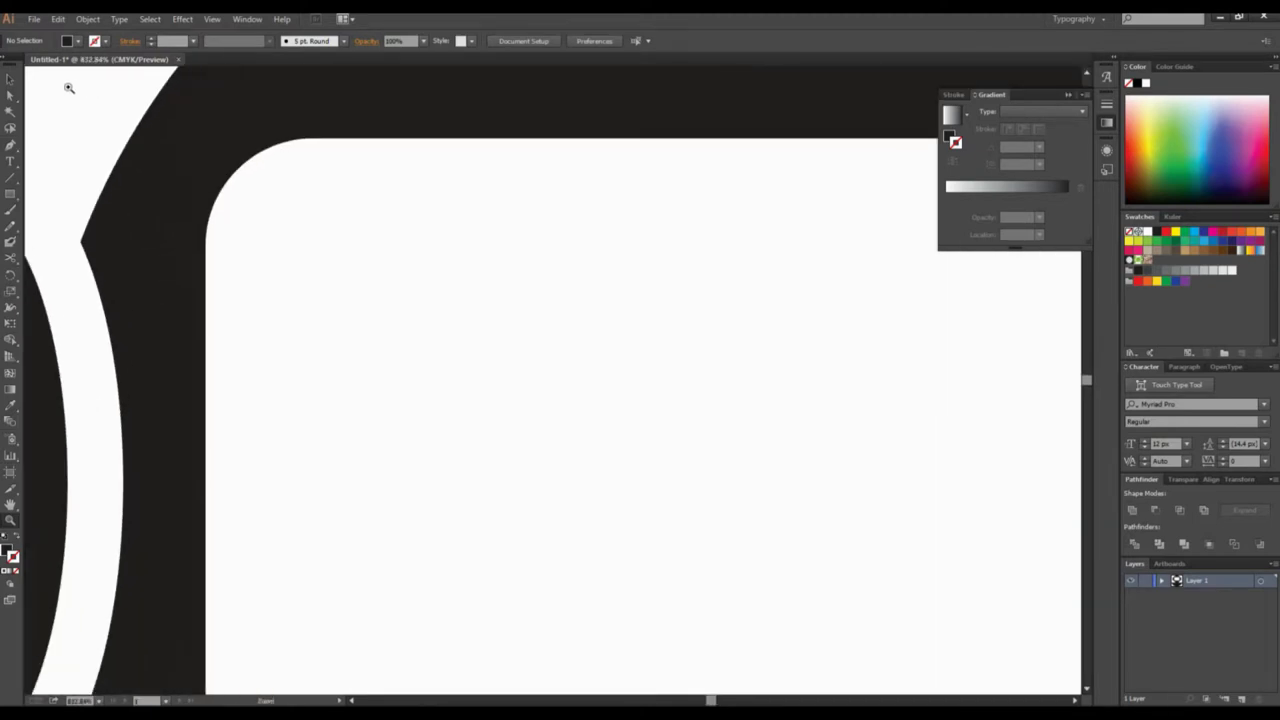
drag(300, 254, 273, 248)
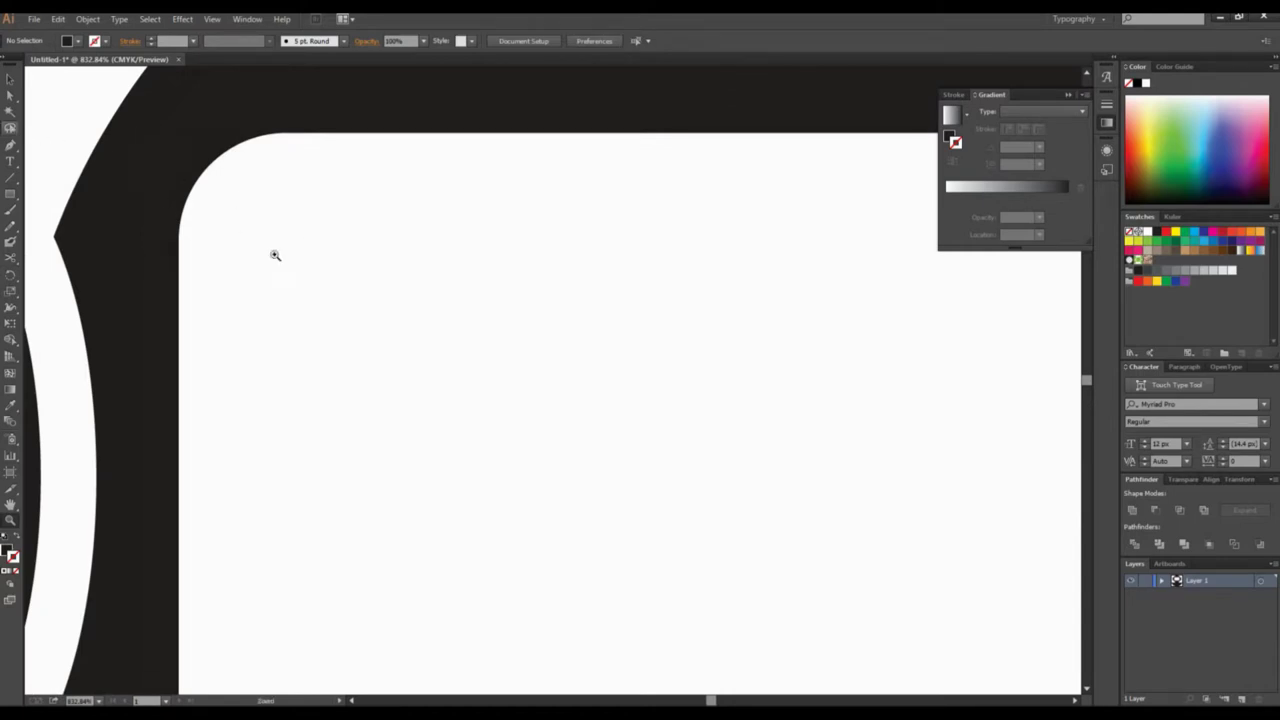
click(10, 145)
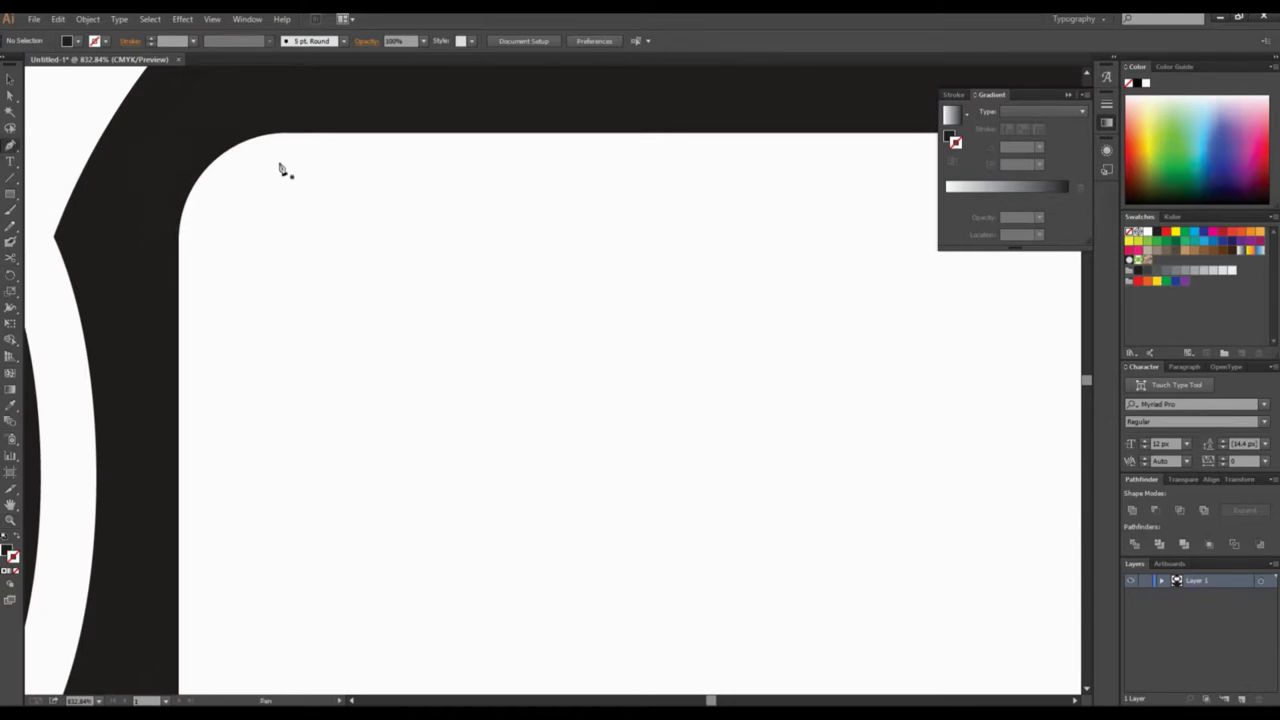
Draw the highlight's curved edge from the visor corner along the visor top
click(213, 261)
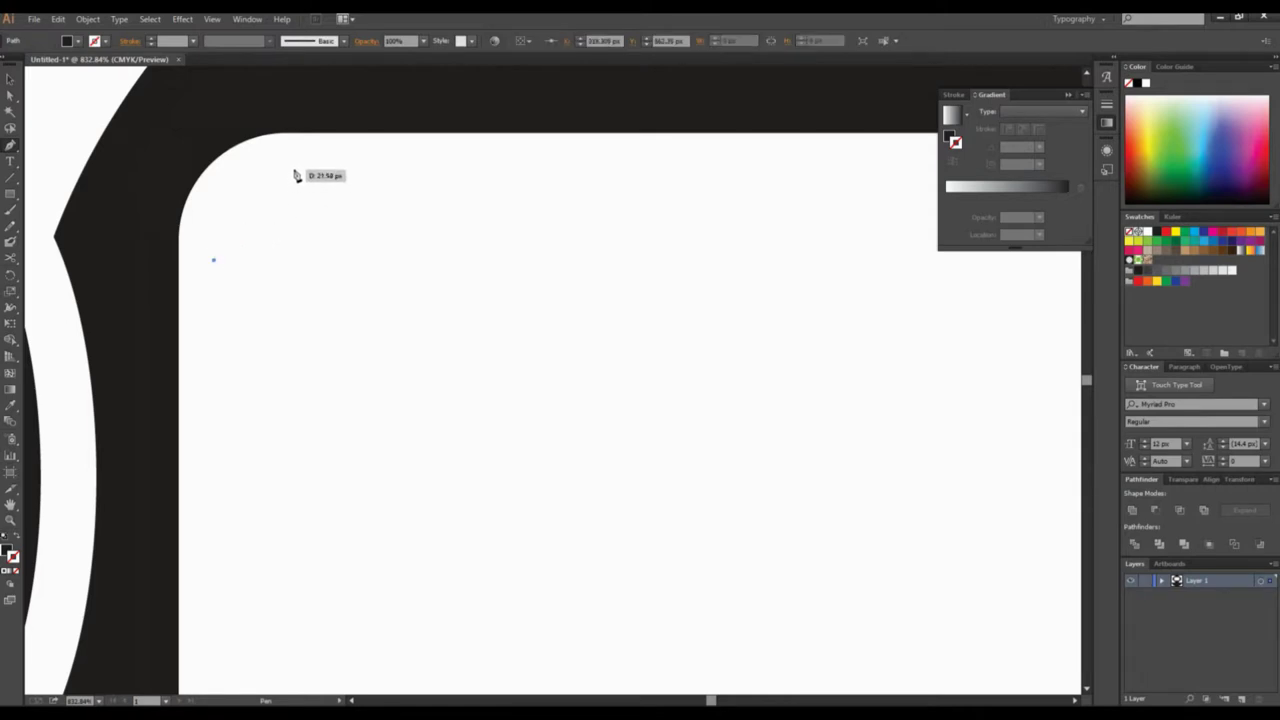
drag(303, 168, 391, 169)
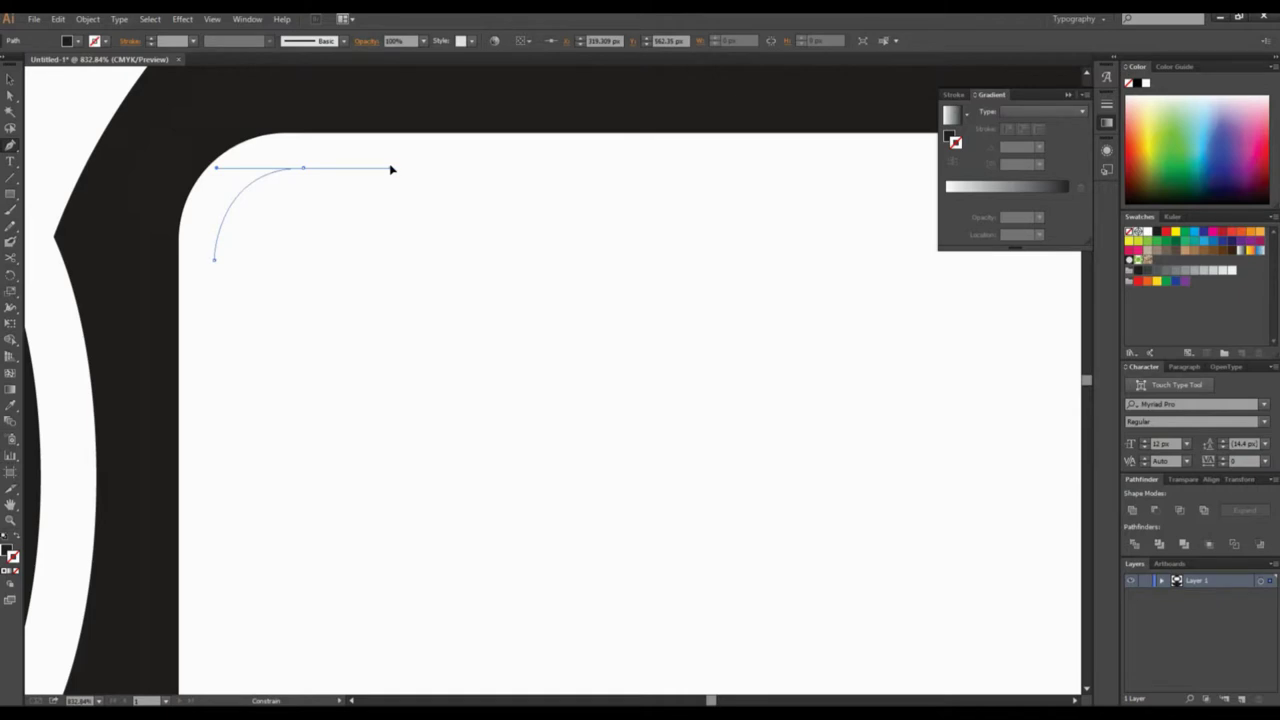
drag(394, 167, 393, 167)
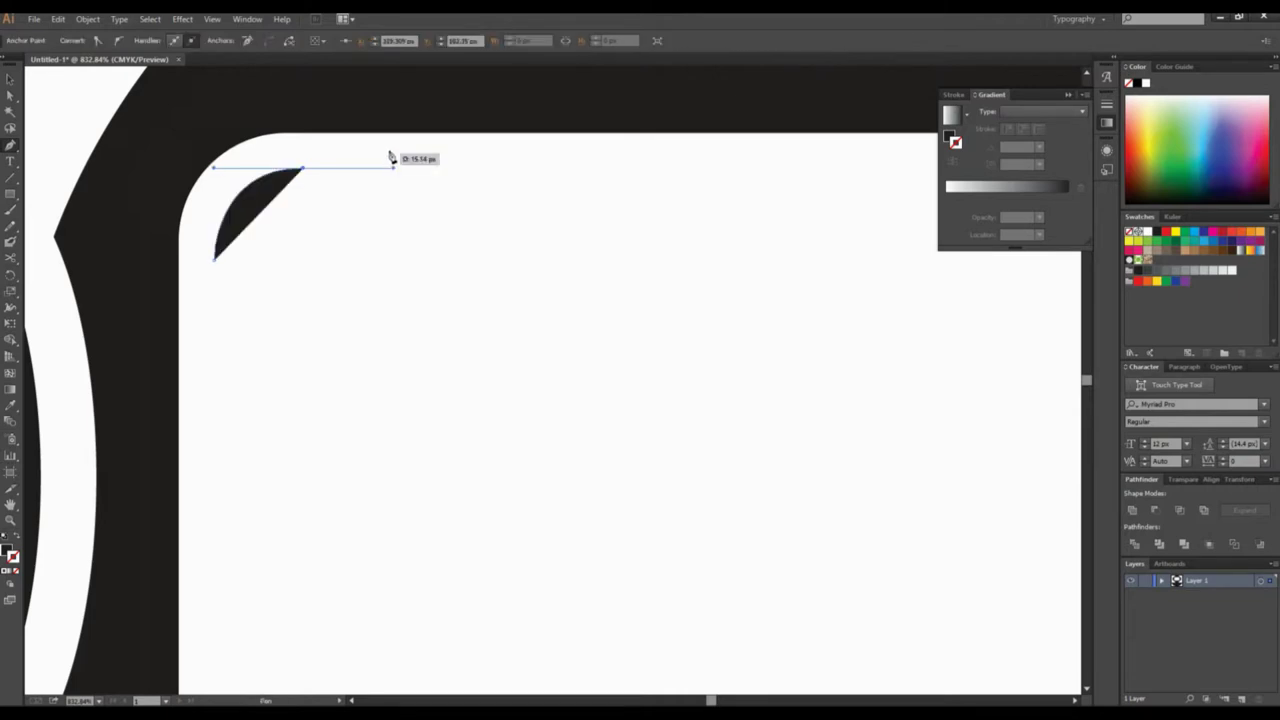
key(ctrl+z)
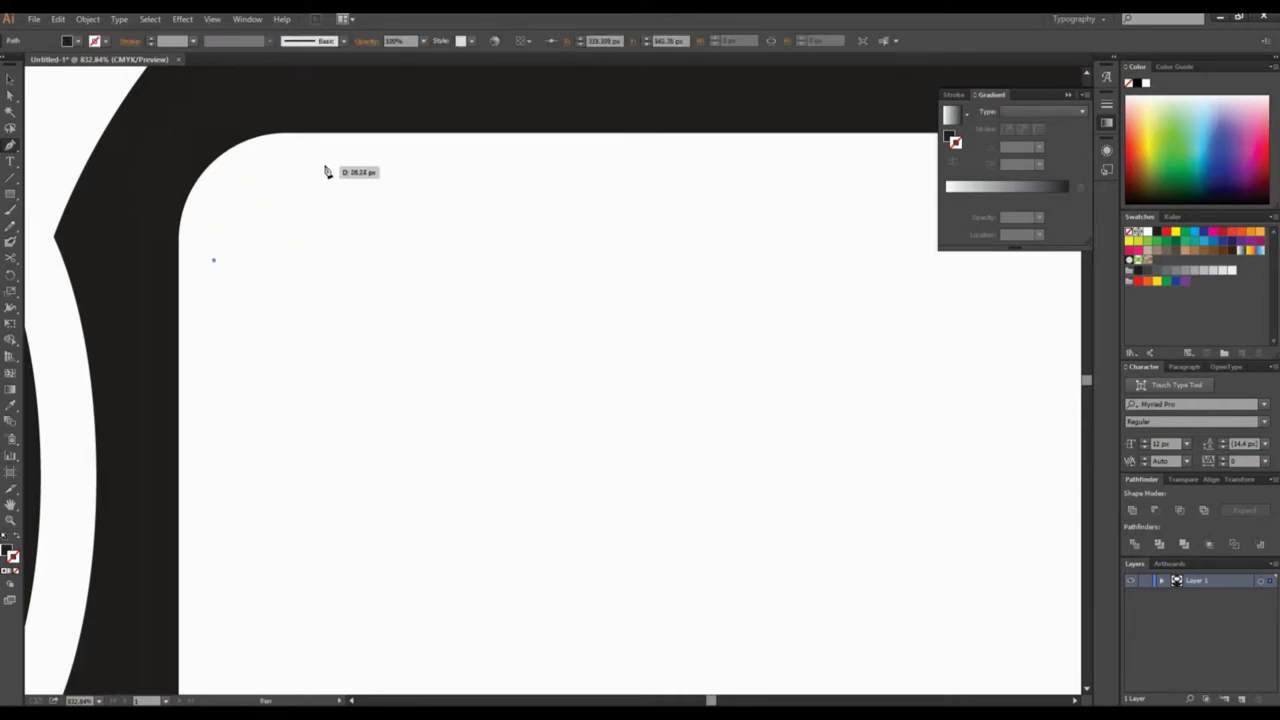
drag(328, 167, 447, 159)
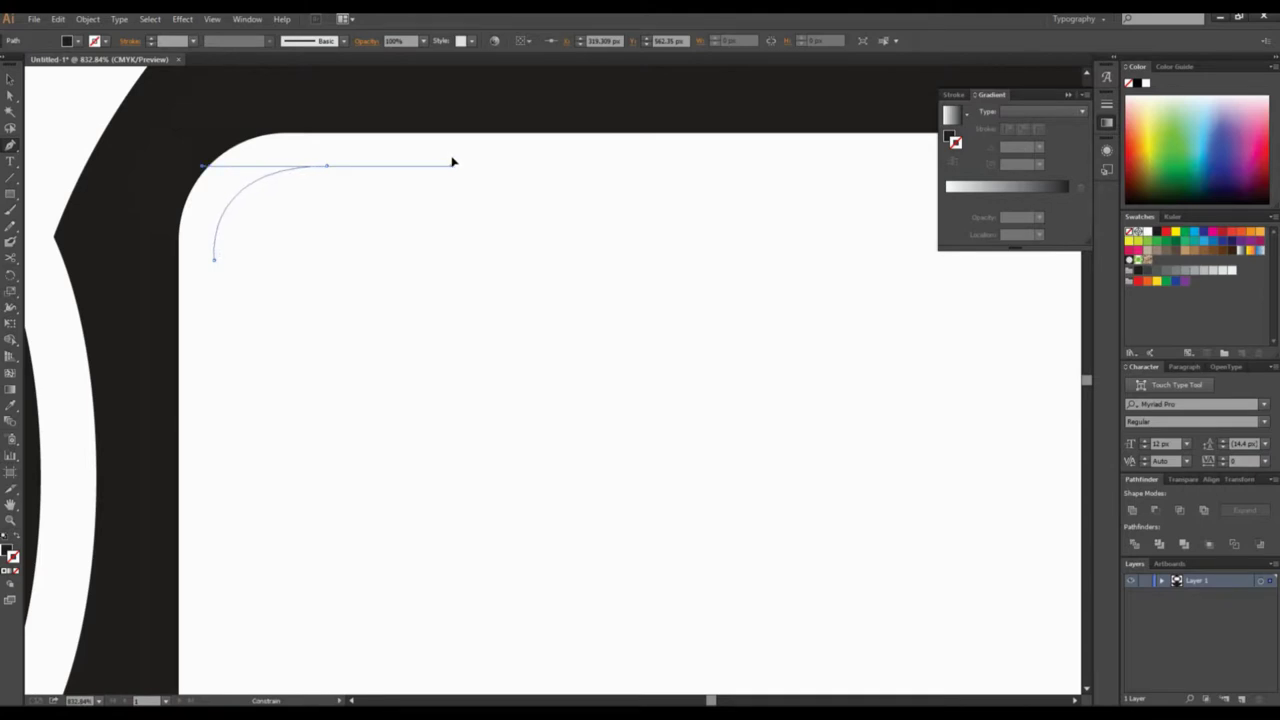
drag(448, 162, 447, 161)
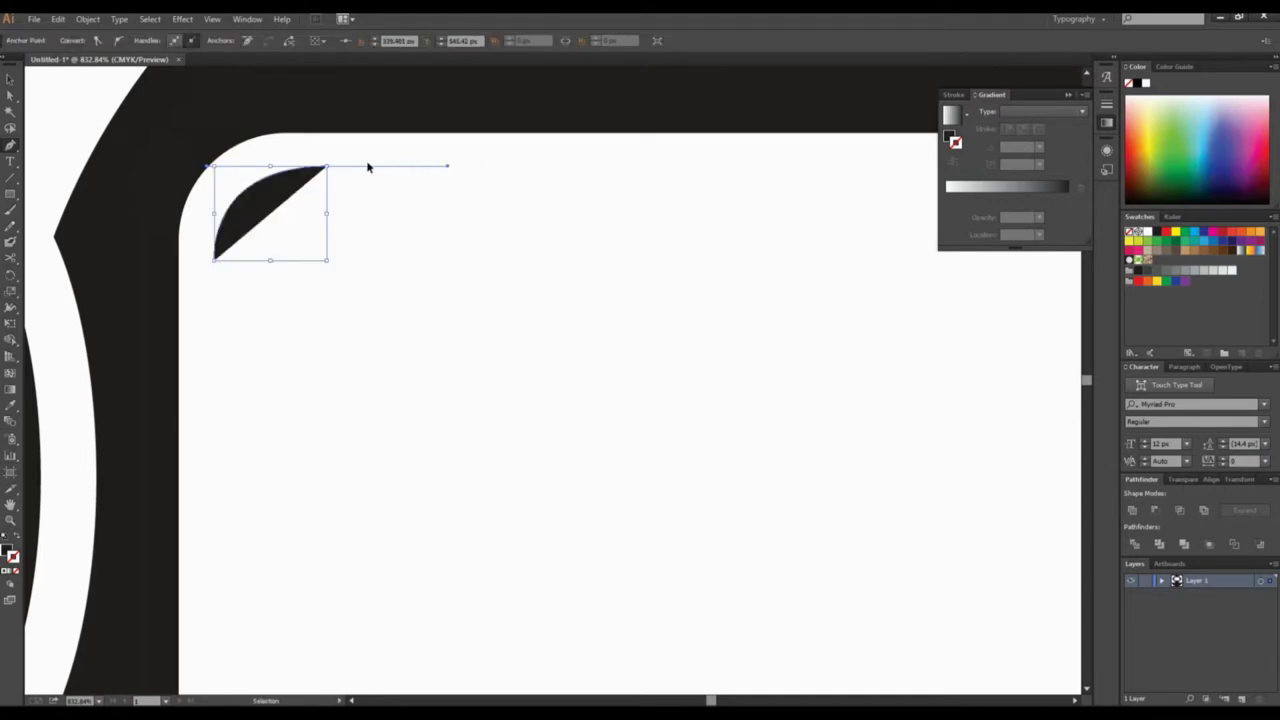
key(ctrl+z)
drag(307, 170, 405, 174)
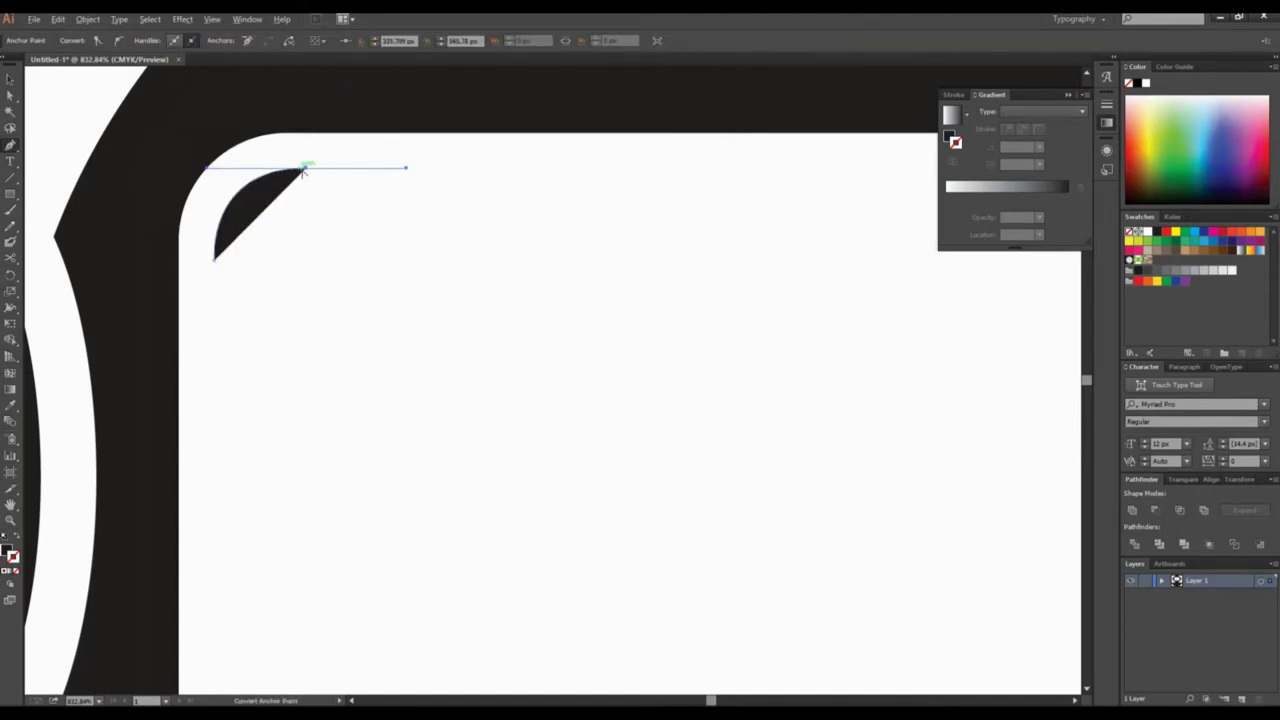
mouse_move(307, 169)
mouse_down()
mouse_move(325, 197)
mouse_move(423, 234)
mouse_move(423, 291)
mouse_move(371, 286)
mouse_up()
Pull a handle from the highlight's top anchor to thin it into a concave crescent
mouse_move(399, 215)
mouse_down()
mouse_move(440, 229)
mouse_move(408, 222)
mouse_up()
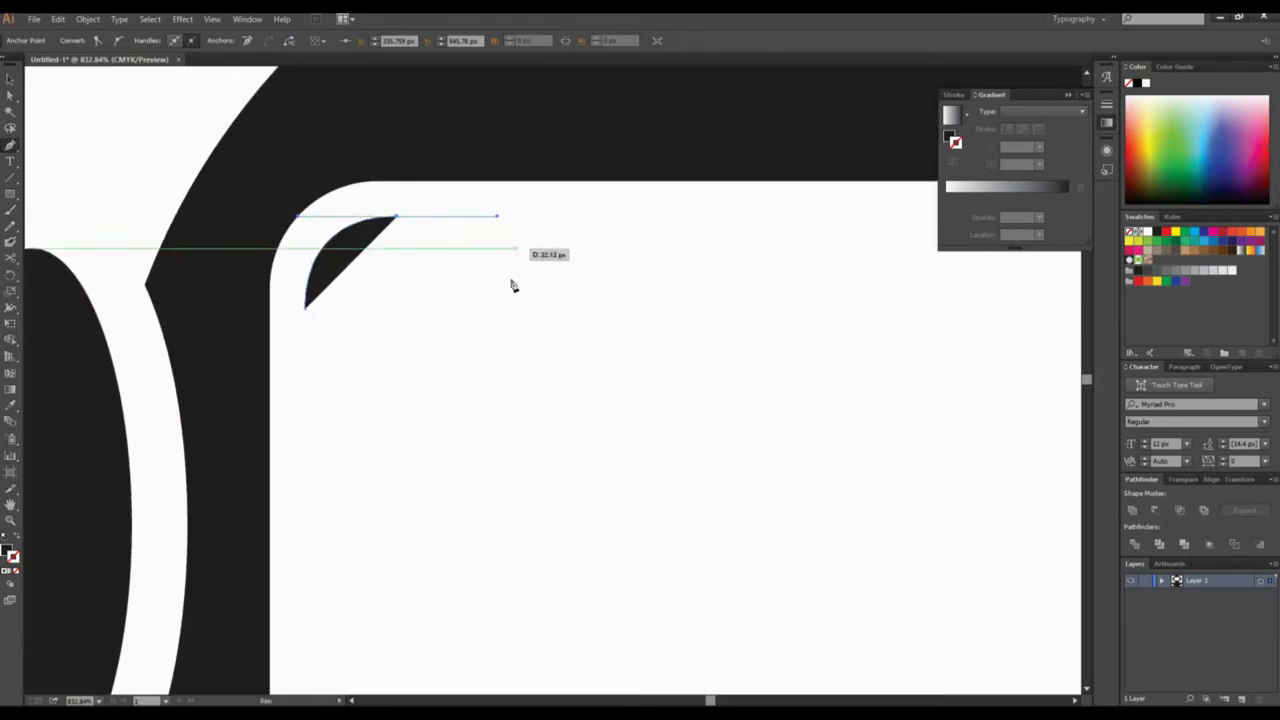
mouse_move(328, 306)
mouse_down()
mouse_move(351, 269)
mouse_move(335, 285)
mouse_up()
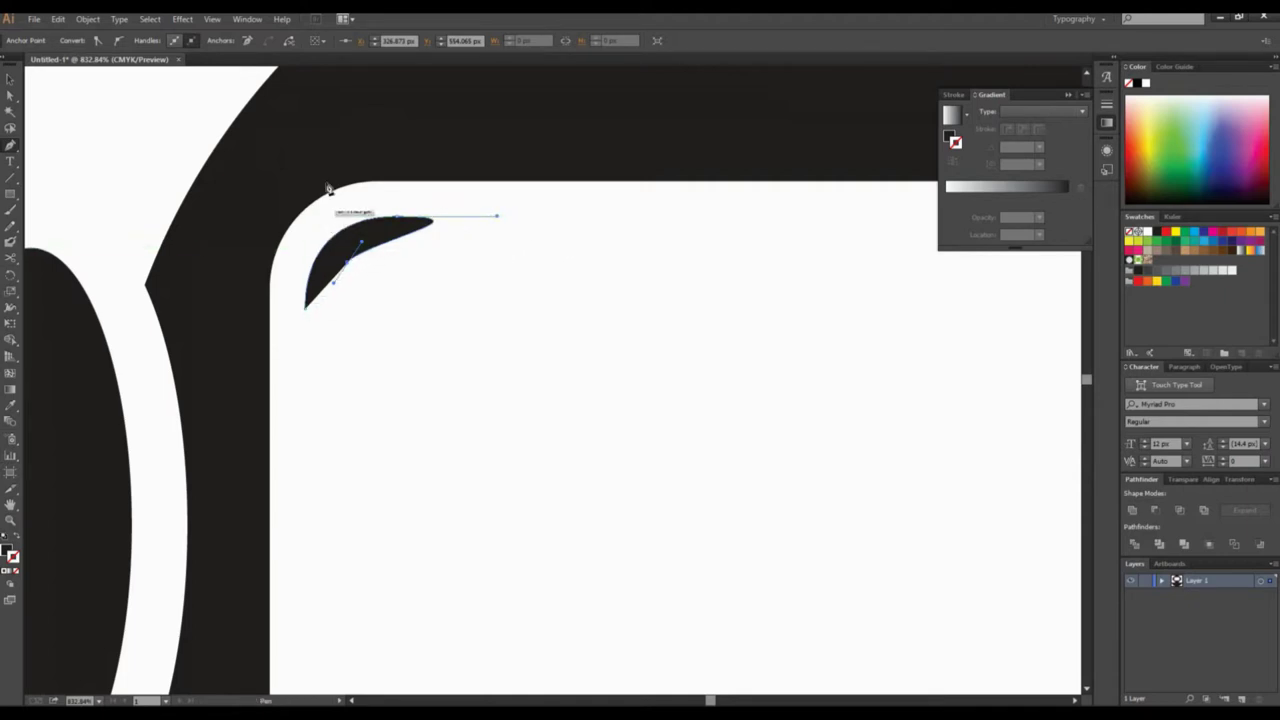
key(v)
key(ctrl+z)
key(p)
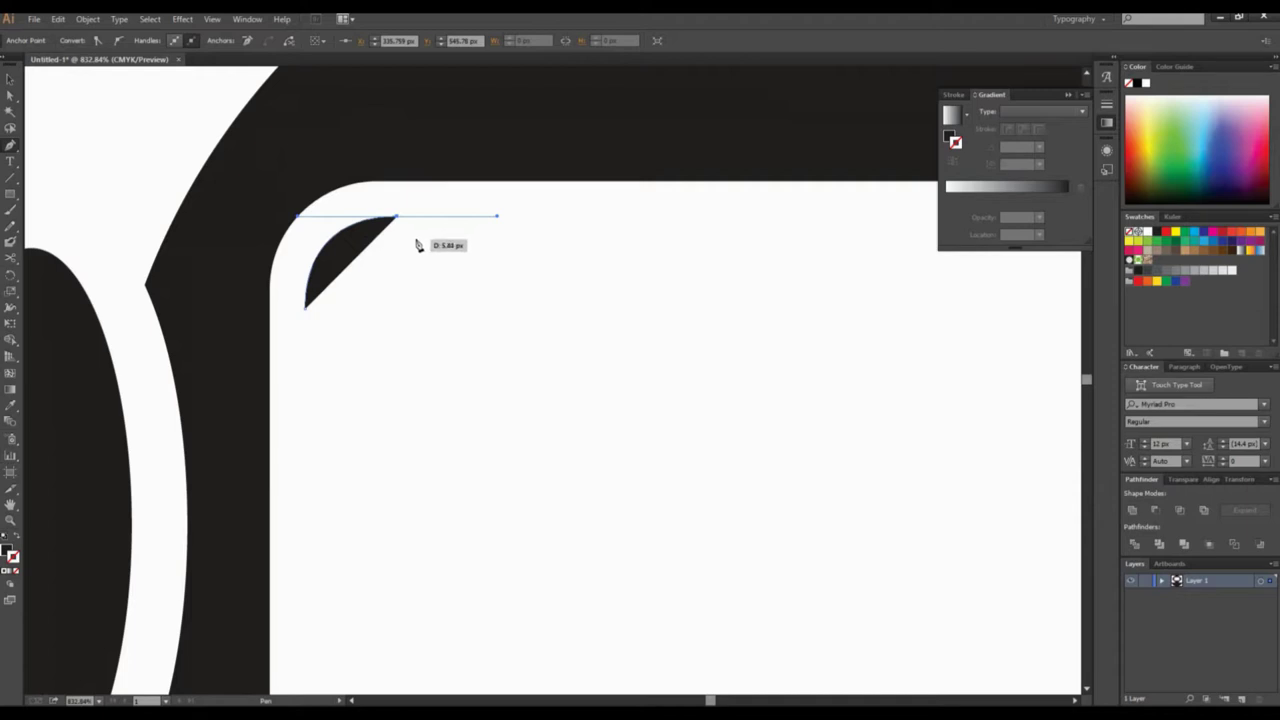
key(alt)
drag(414, 214, 300, 337)
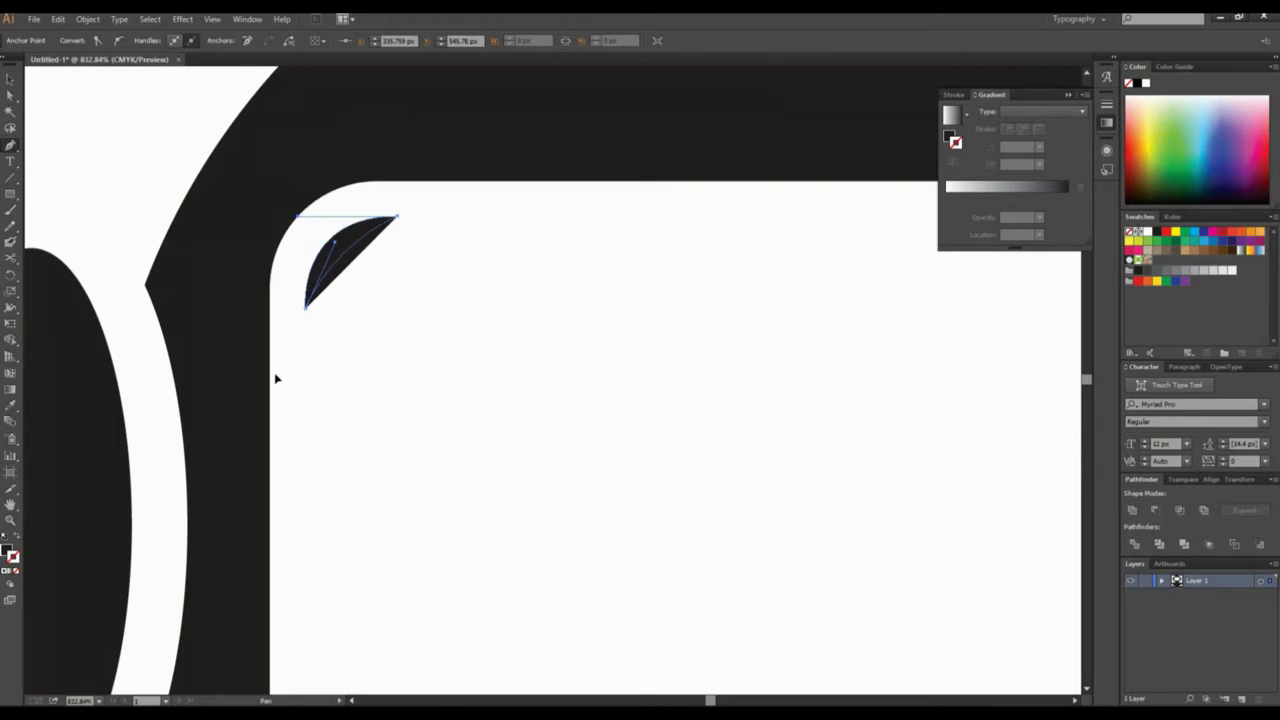
key(ctrl+z)
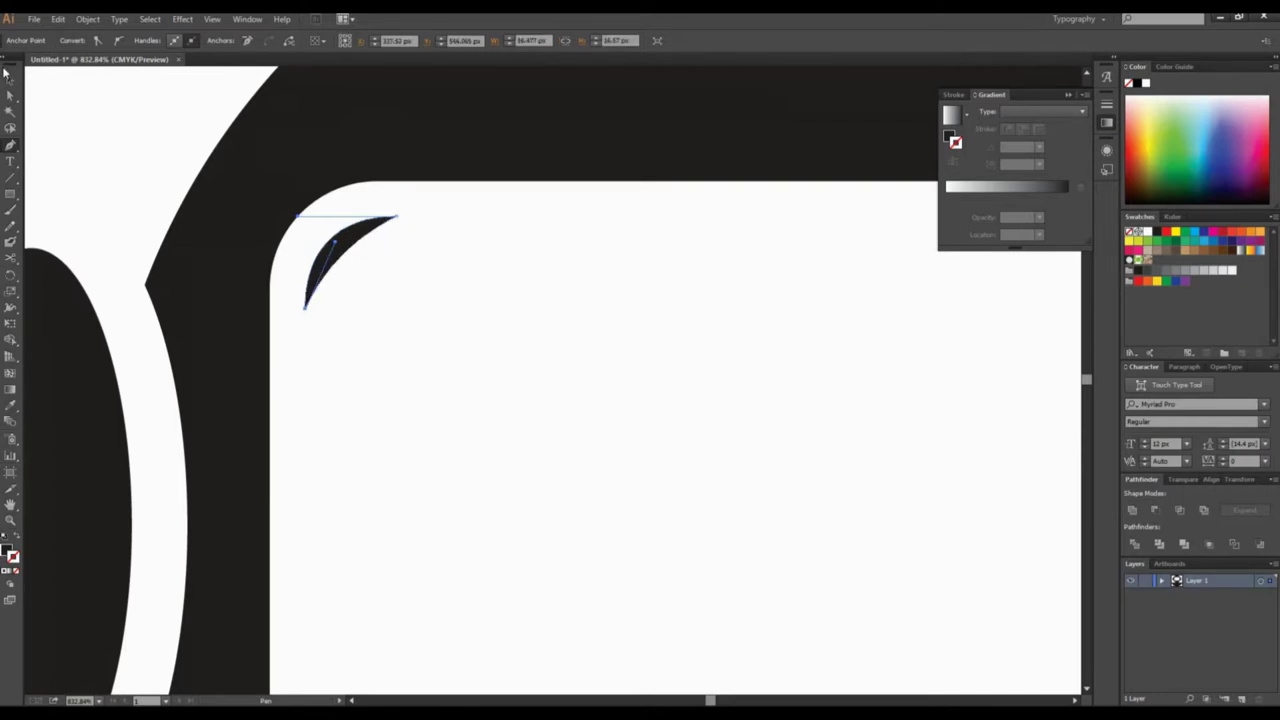
Zoom out to see the whole helmet and the robot's body
click(14, 82)
click(80, 94)
click(10, 519)
alt+click(572, 344)
alt+click(586, 346)
drag(551, 330, 508, 126)
Select both ear ovals and scale them down slightly from a corner handle
drag(566, 240, 533, 220)
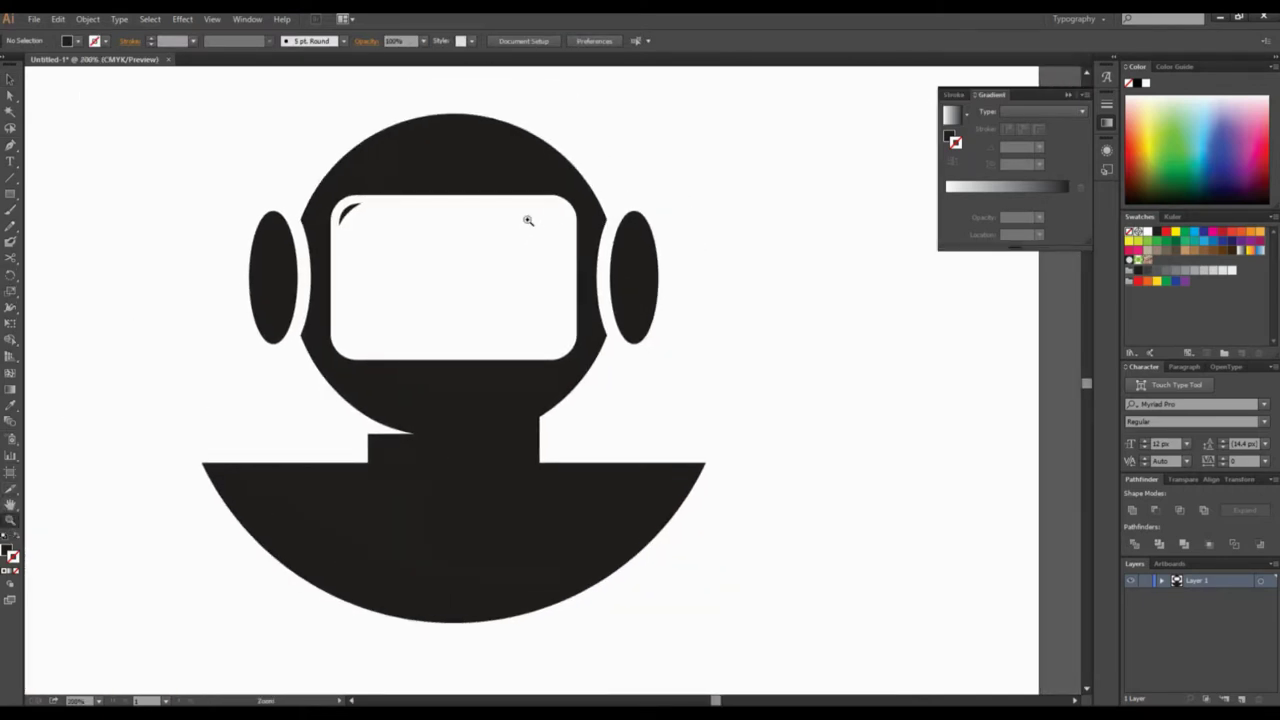
drag(555, 455, 622, 478)
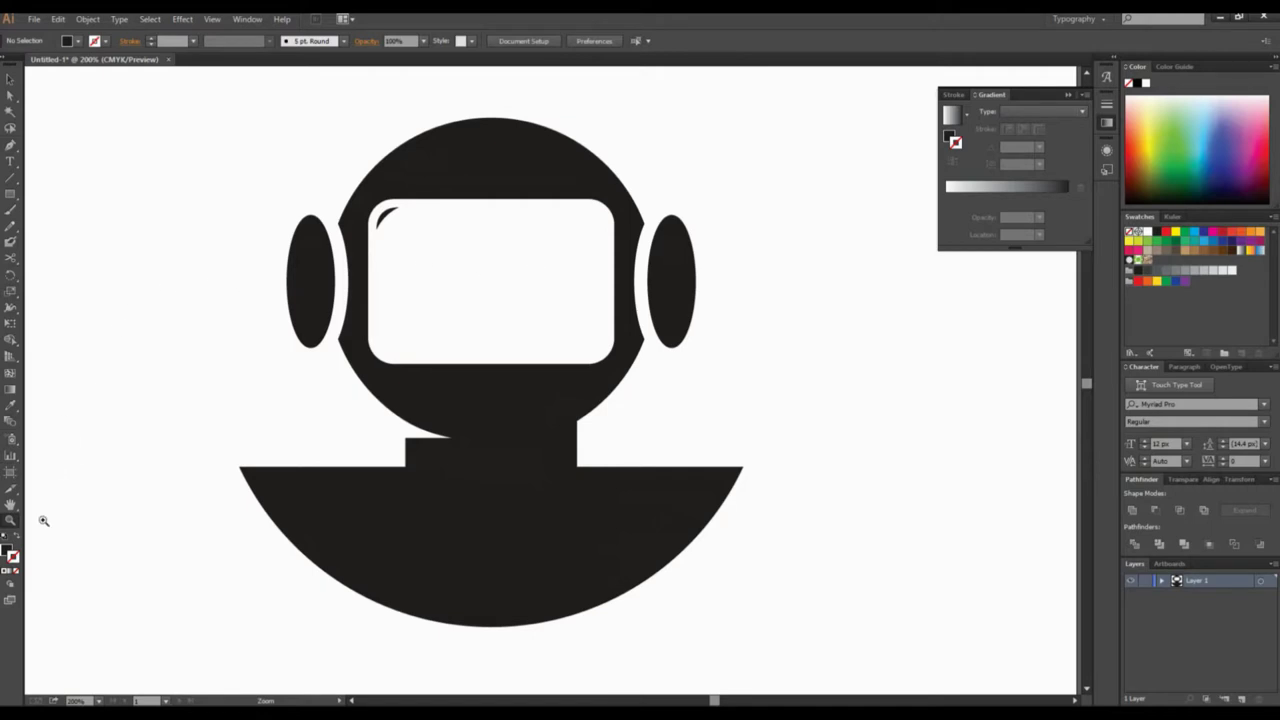
drag(206, 130, 855, 476)
key(v)
drag(98, 154, 238, 114)
drag(254, 235, 330, 295)
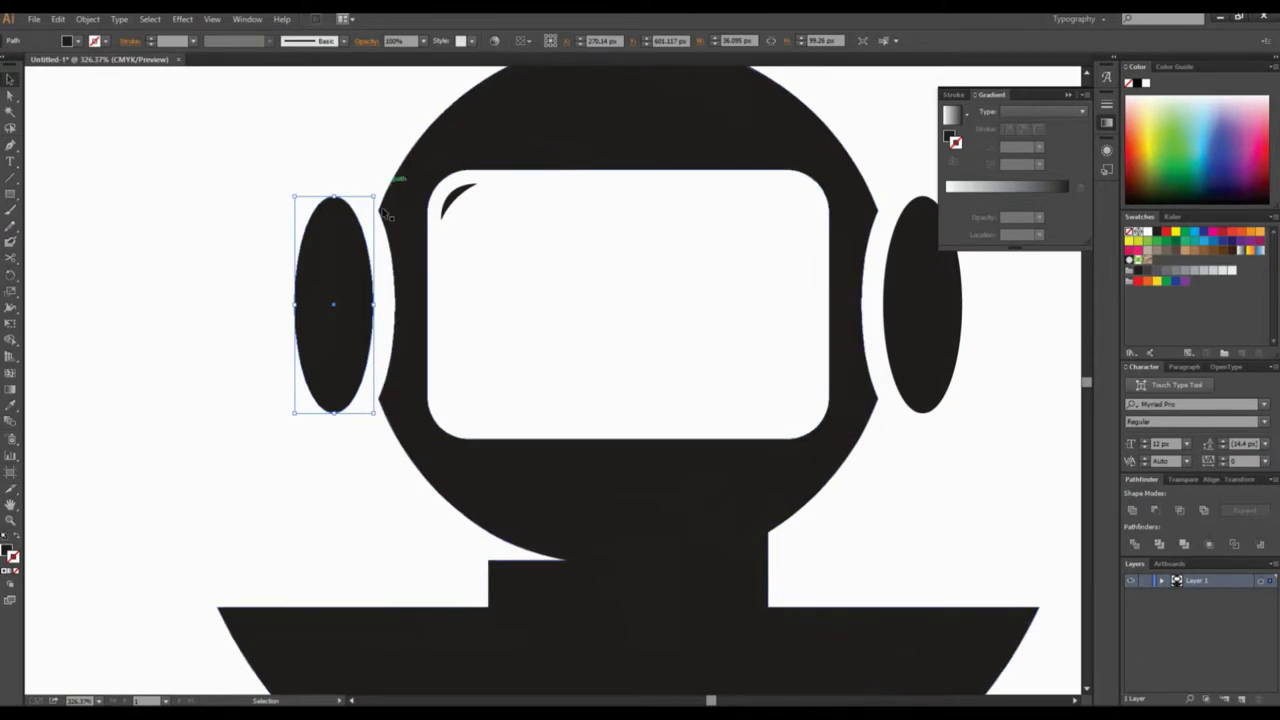
scroll(437, 323, right, 3)
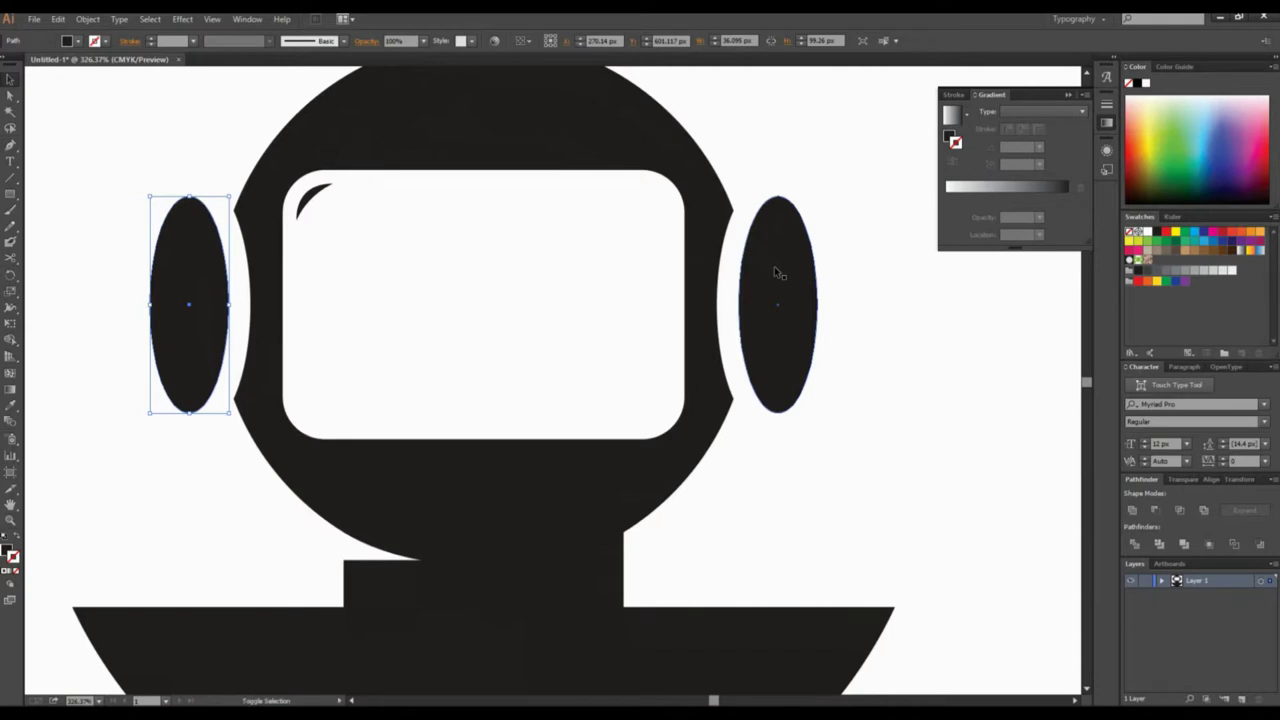
shift+click(774, 272)
drag(818, 196, 777, 193)
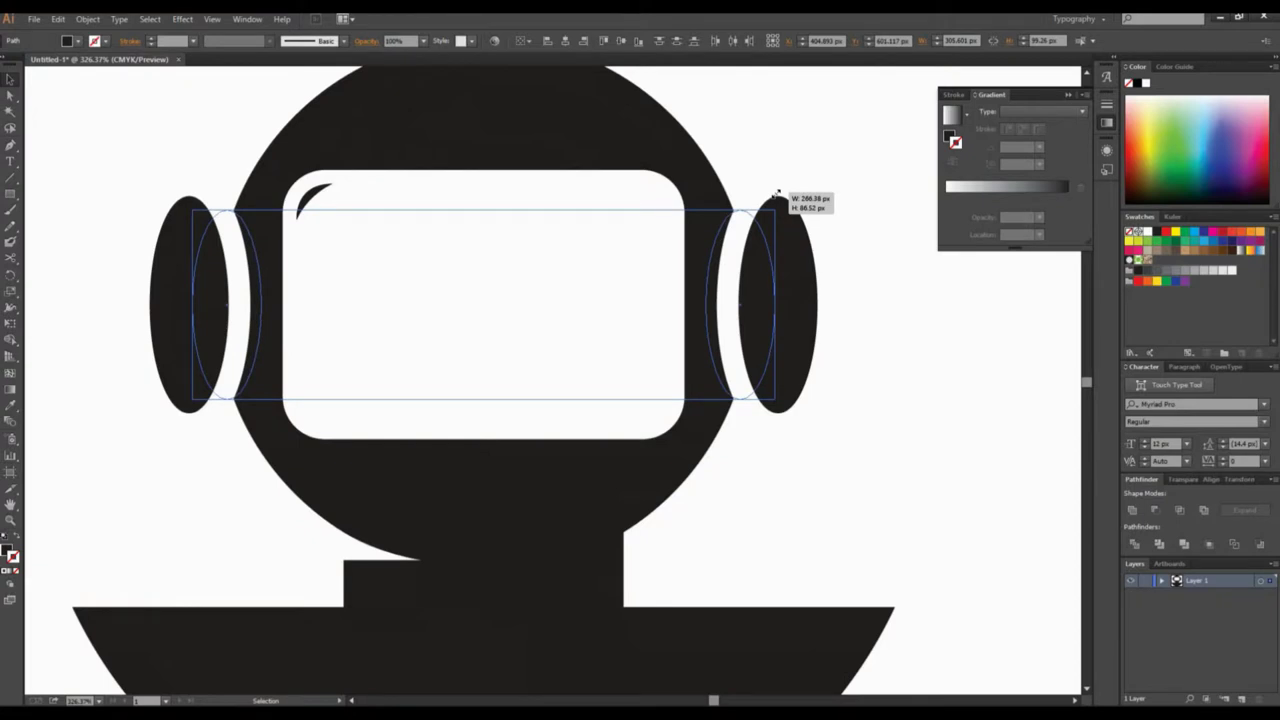
drag(777, 193, 779, 193)
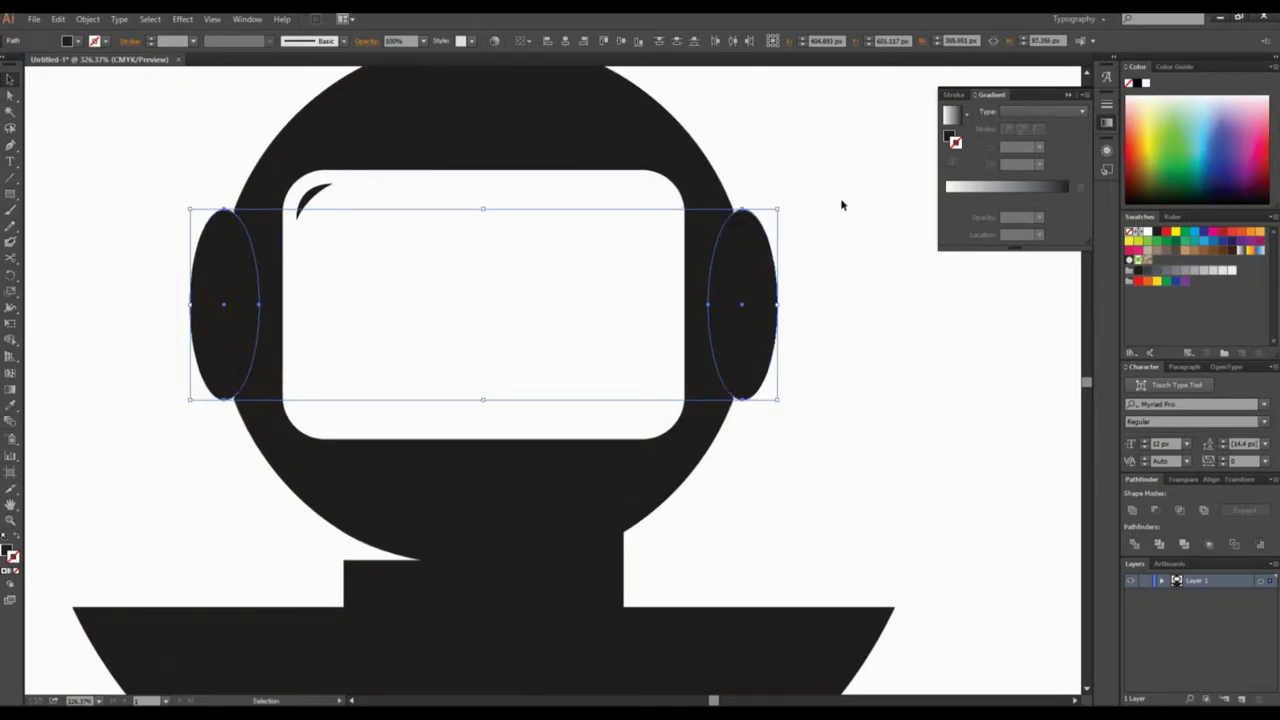
click(810, 281)
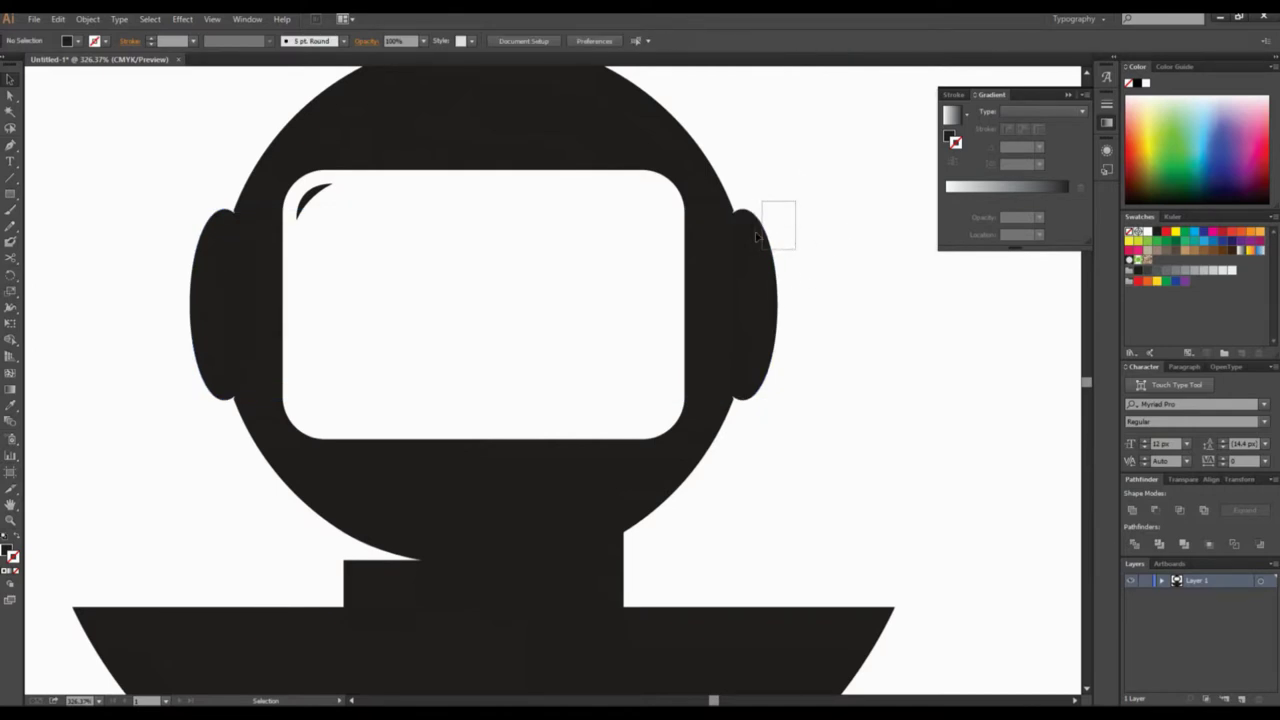
Nudge the right ear rightward and the left ear leftward, opening thin gaps from the helmet
drag(757, 237, 757, 236)
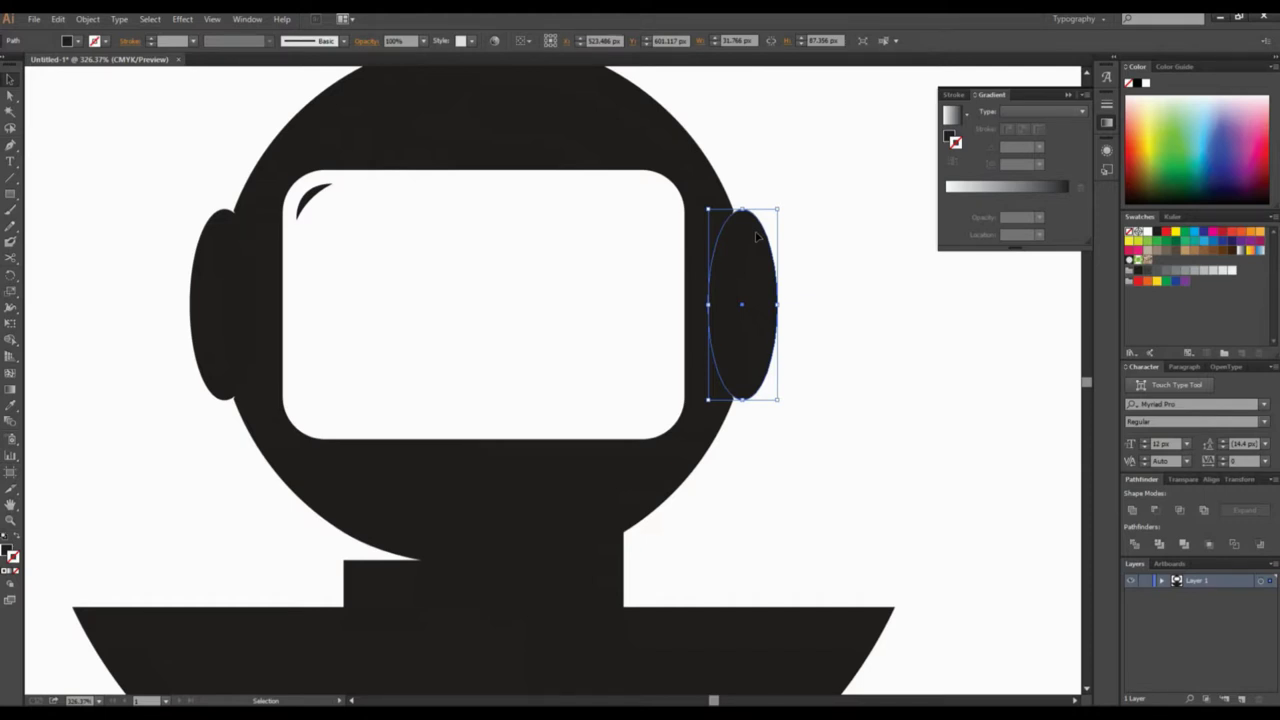
key(Right)
key(Right)
key(Right)
key(Right)
key(Right)
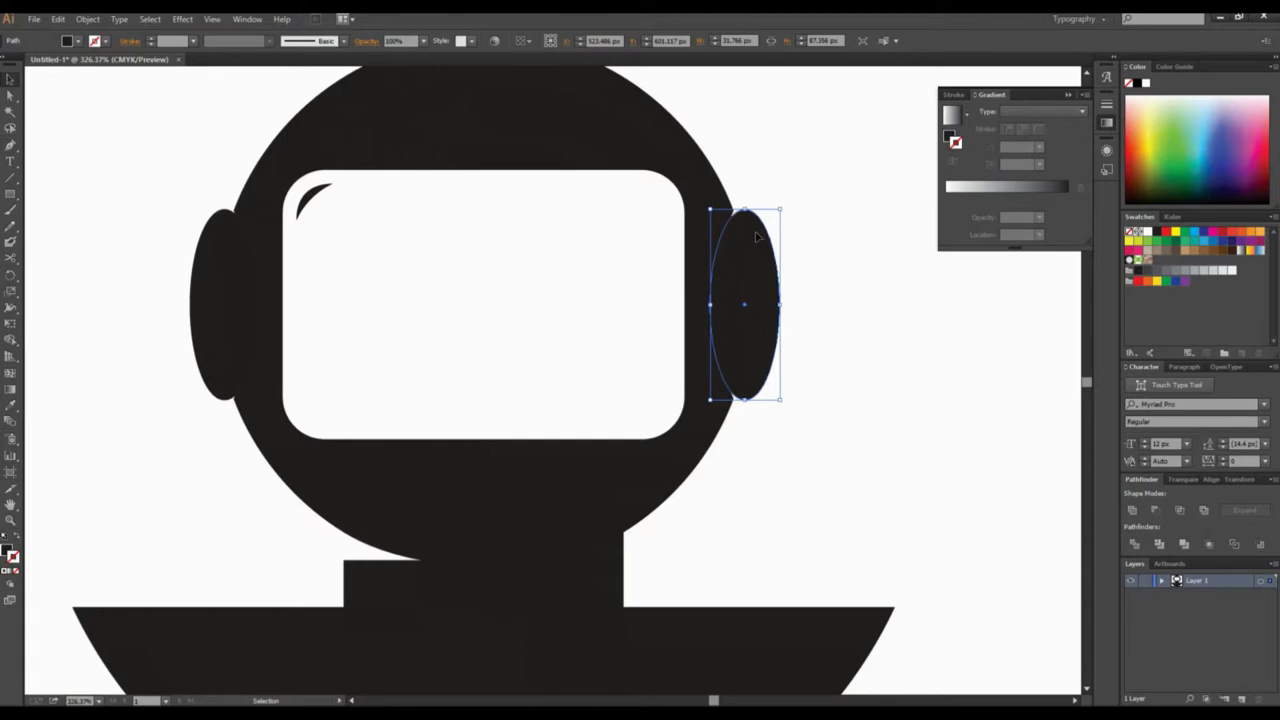
key(Right)
key(Right)
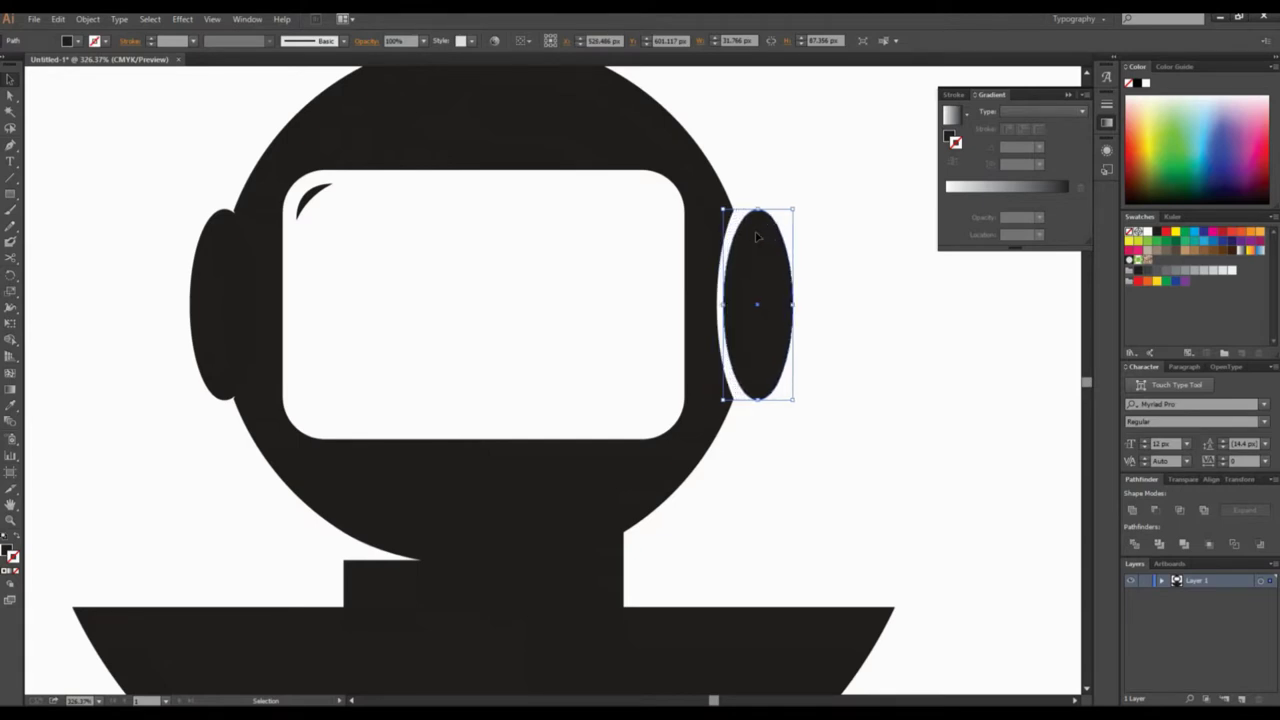
key(Right)
key(Right)
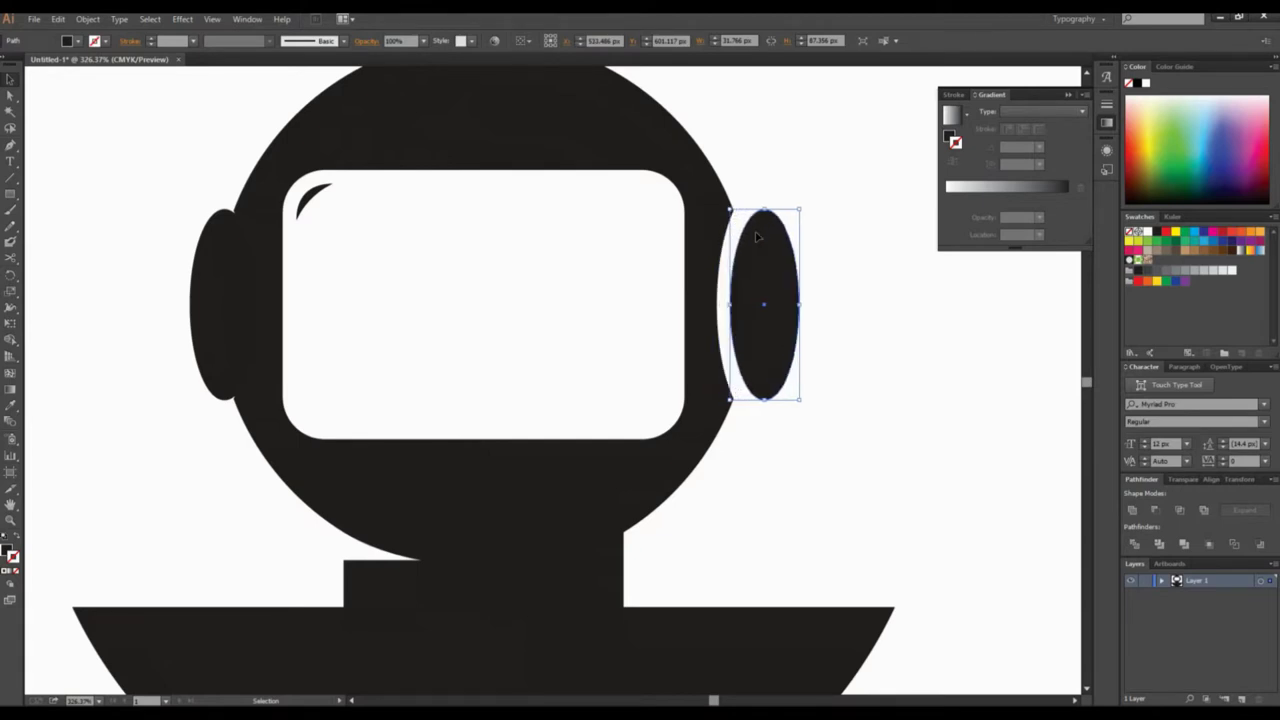
key(Right)
key(Right)
key(Right)
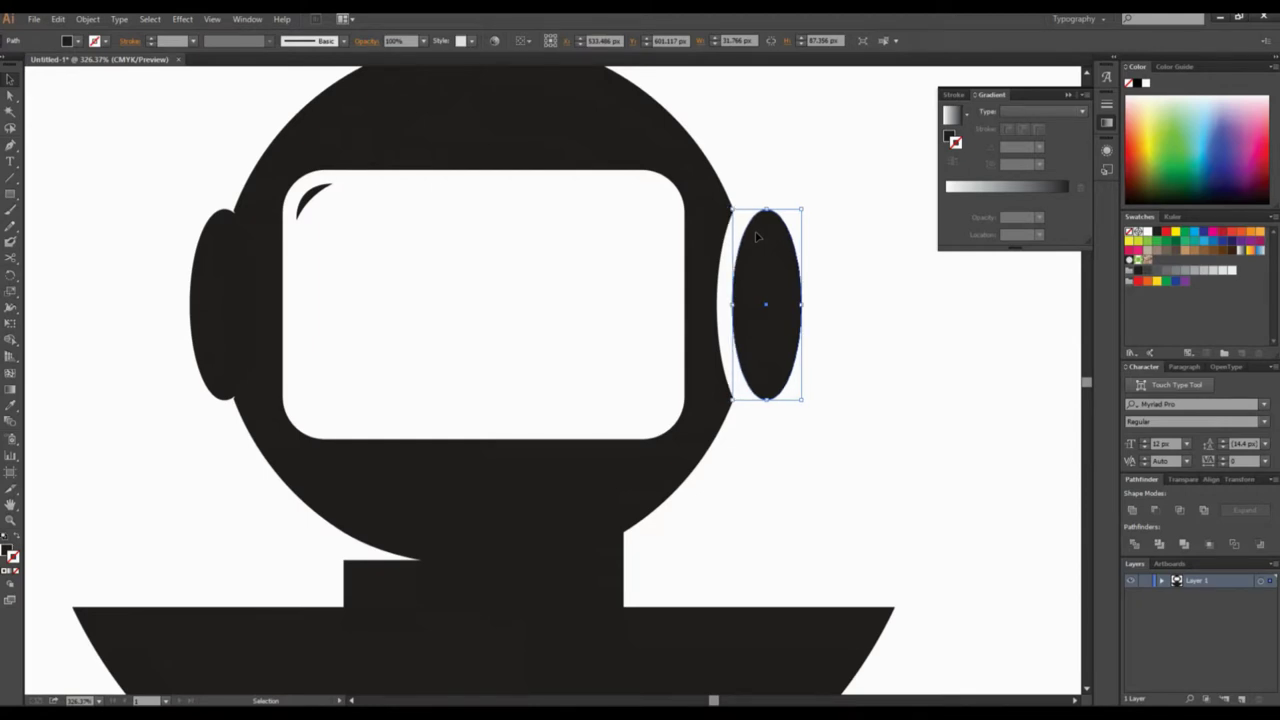
key(Right)
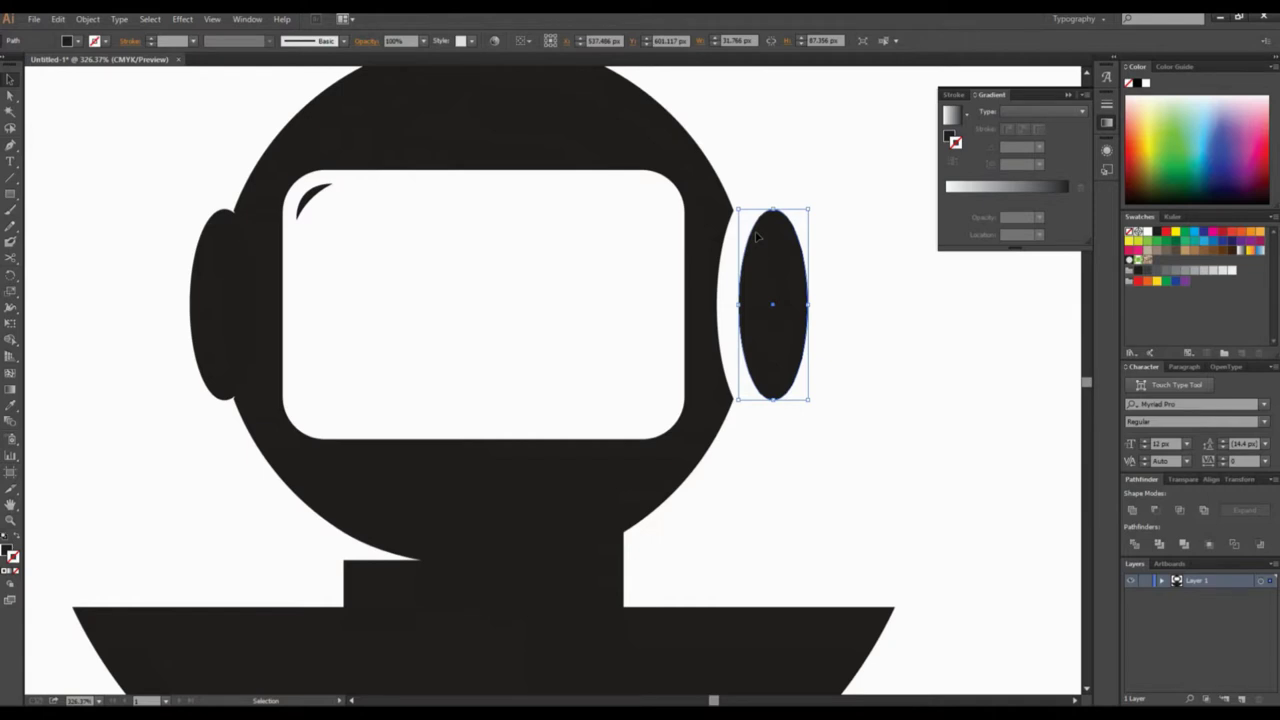
key(Right)
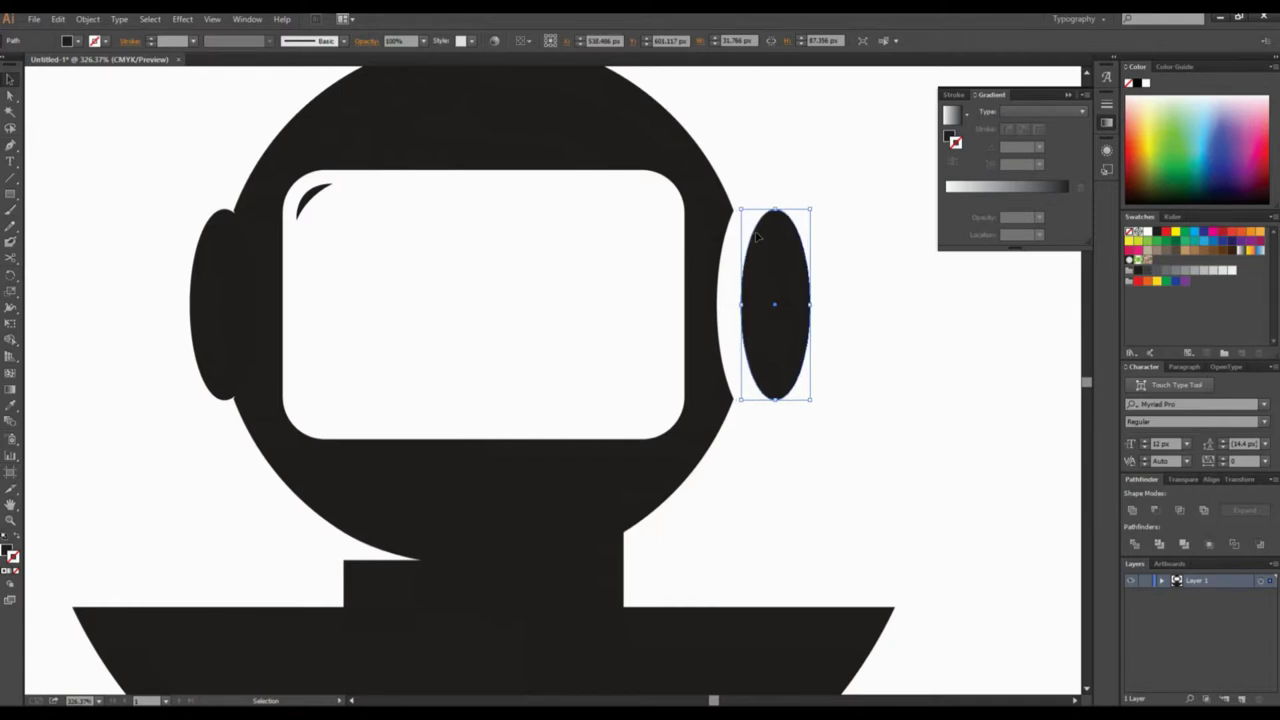
key(Left)
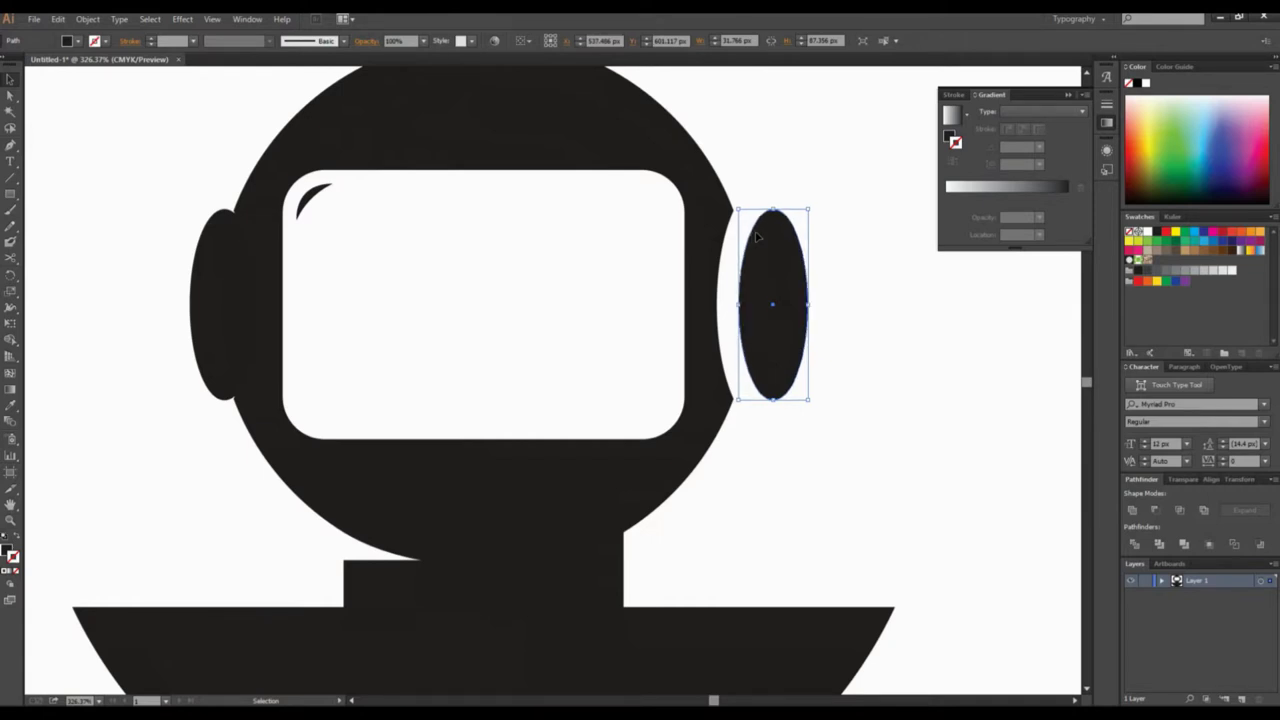
click(837, 497)
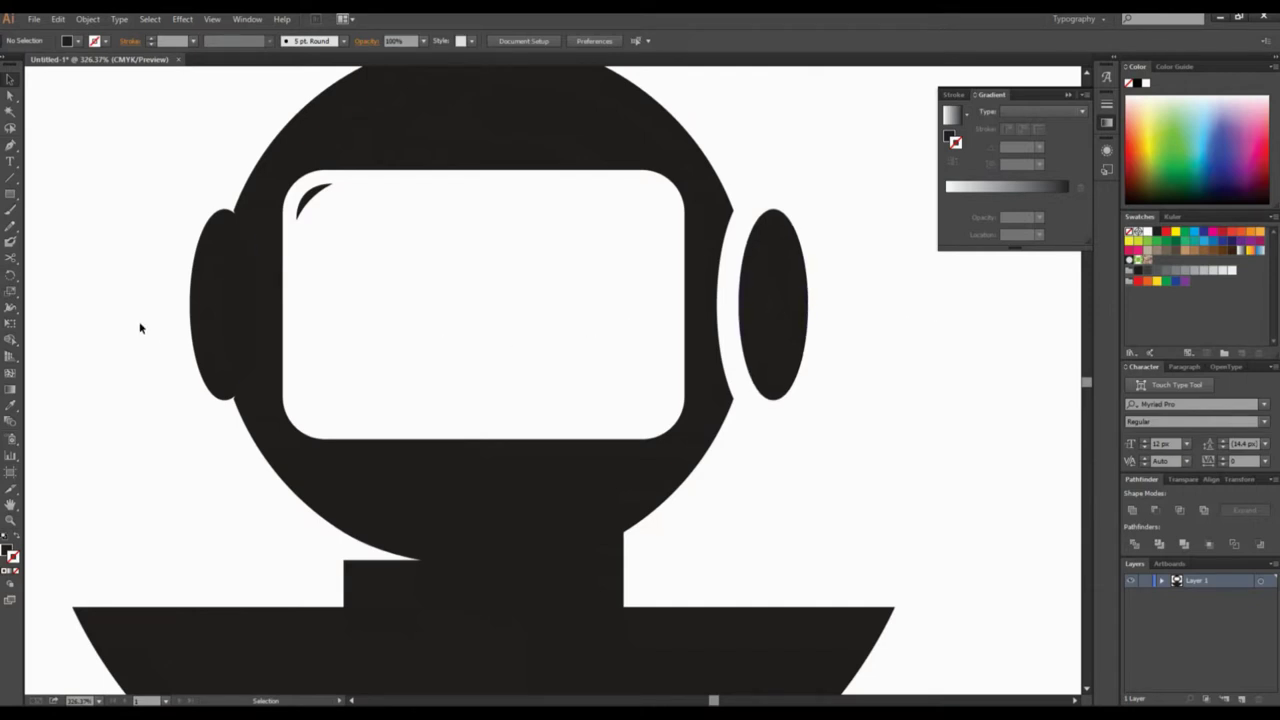
drag(157, 264, 194, 287)
key(Left)
key(Left)
key(Left)
key(Left)
key(Left)
key(Left)
key(Left)
key(Left)
key(Left)
key(Left)
key(Left)
key(Left)
key(Left)
key(Left)
key(Left)
click(860, 490)
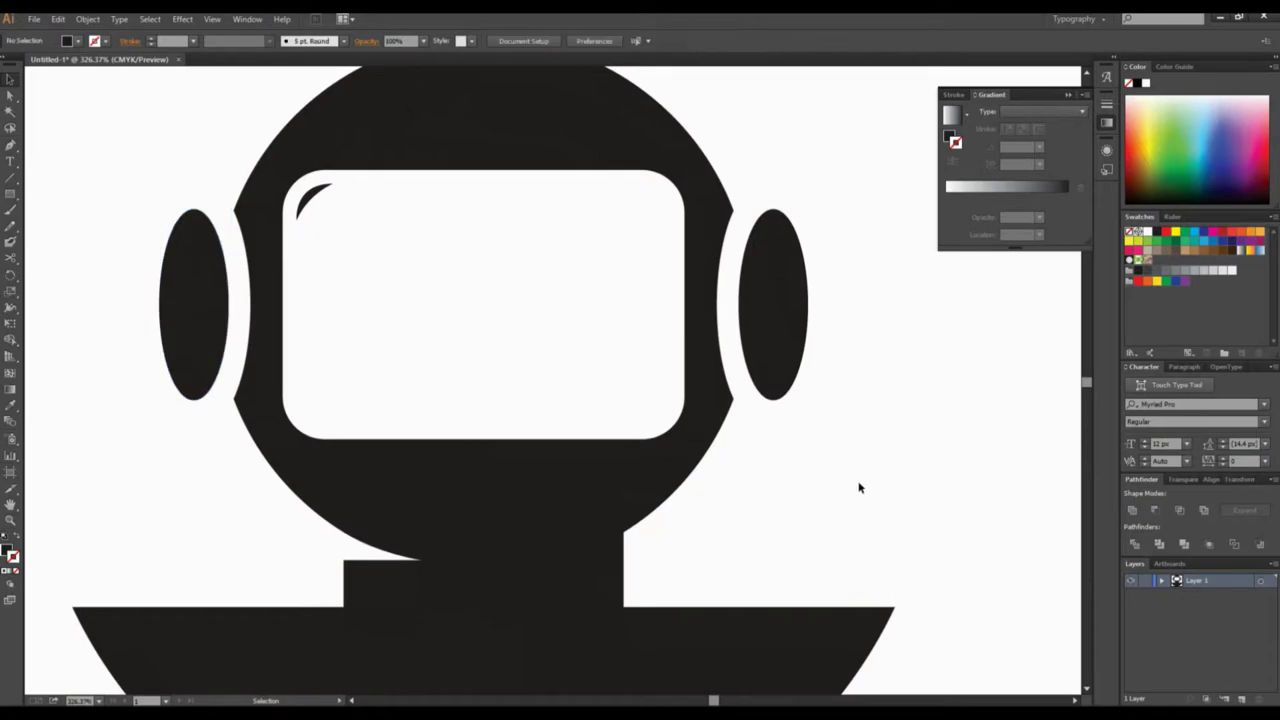
Zoom out to the artboard and marquee-select every part of the astronaut
scroll(657, 506, down, 1)
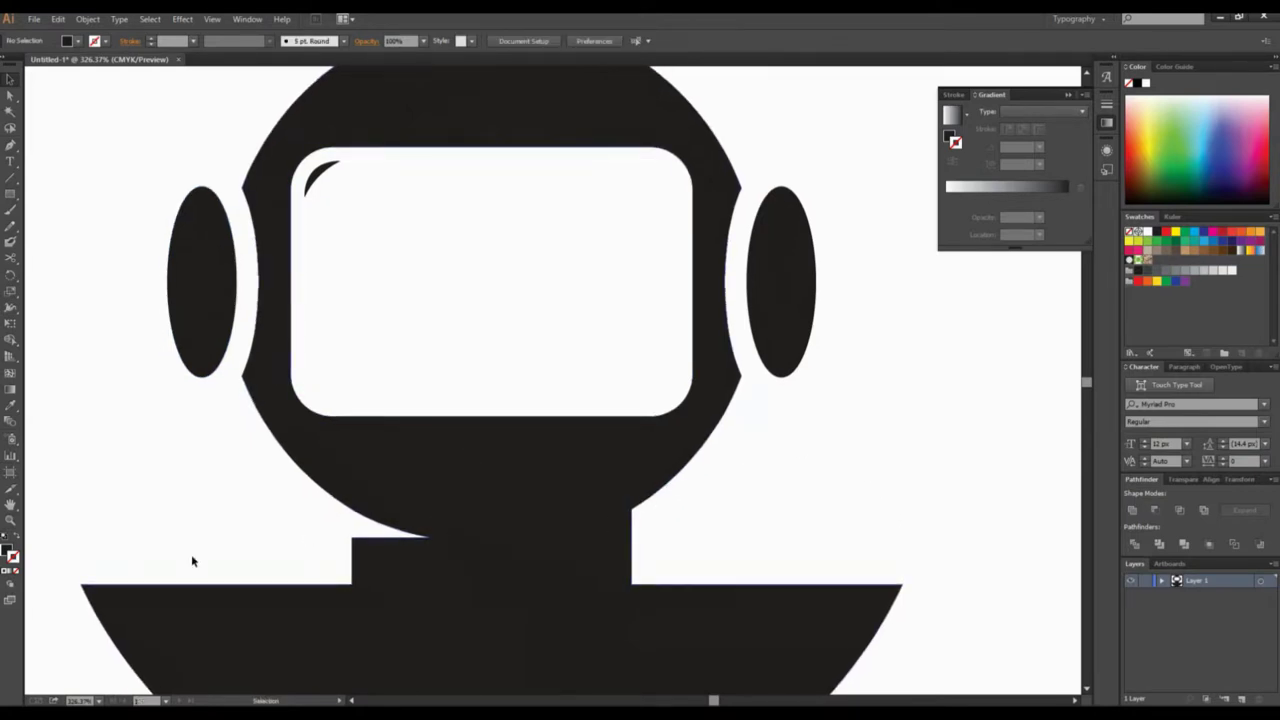
double_click(8, 522)
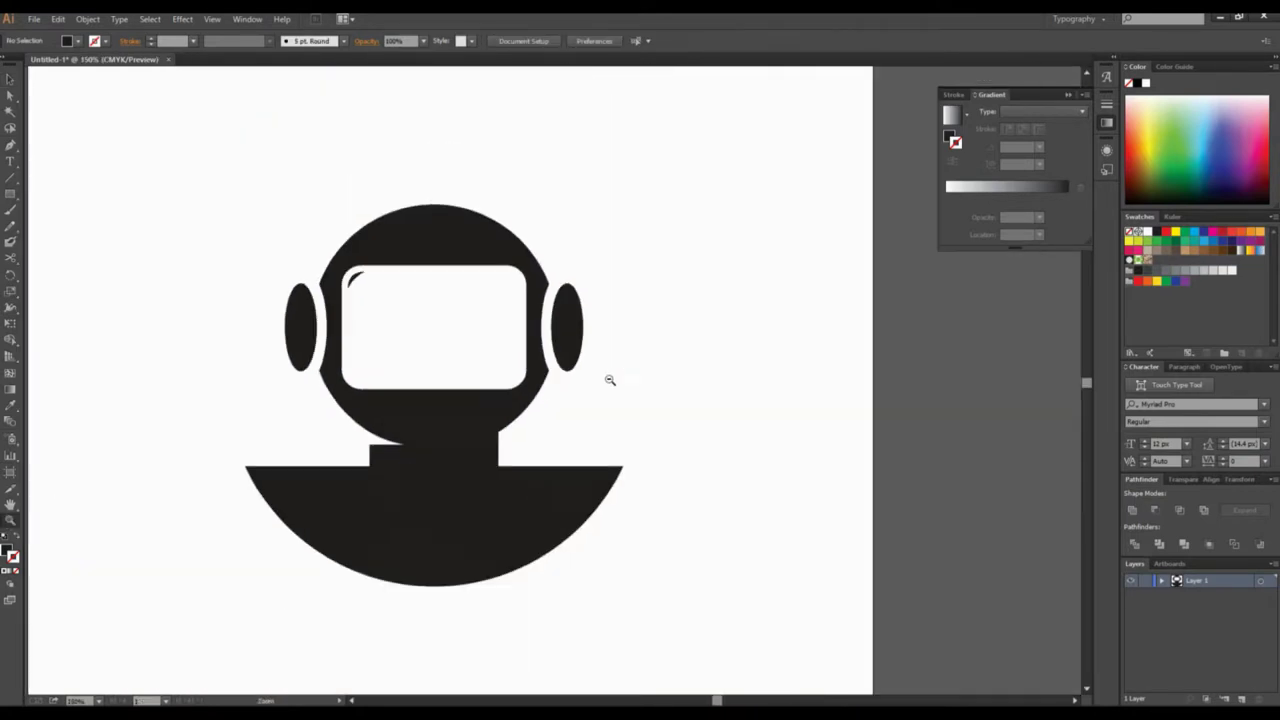
scroll(644, 367, down, 1)
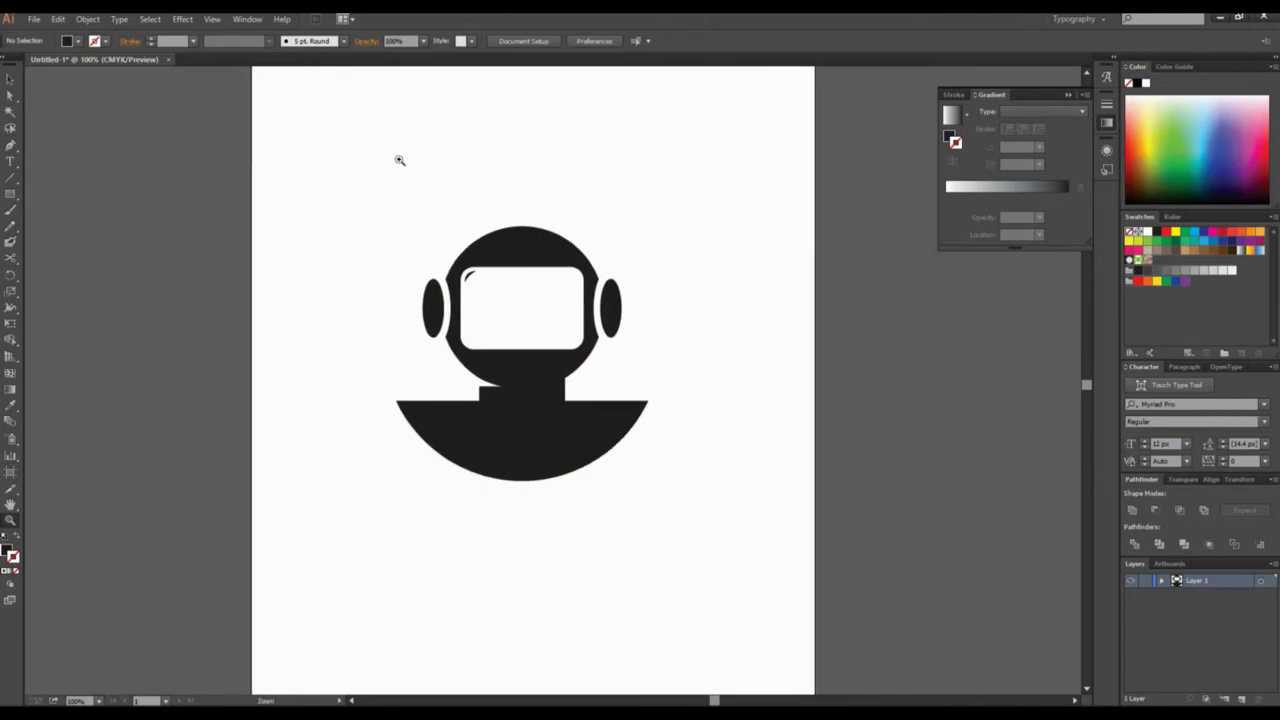
drag(365, 164, 694, 575)
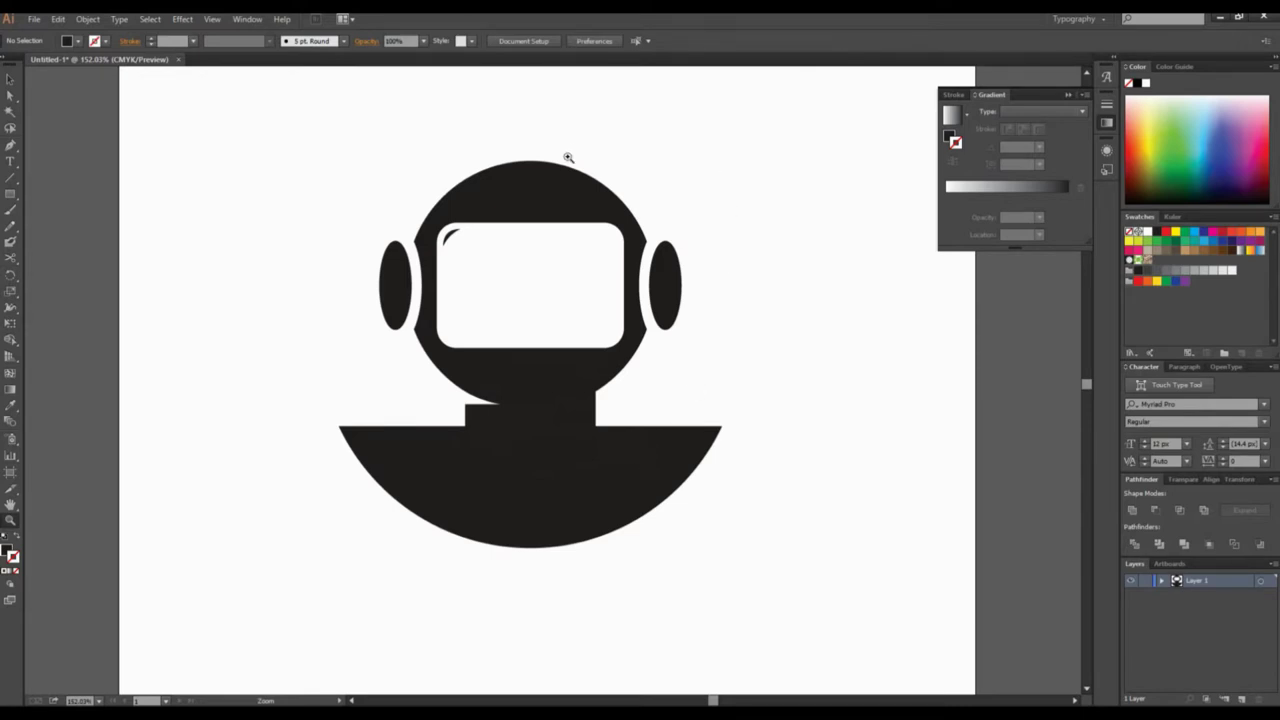
click(13, 80)
drag(263, 114, 824, 562)
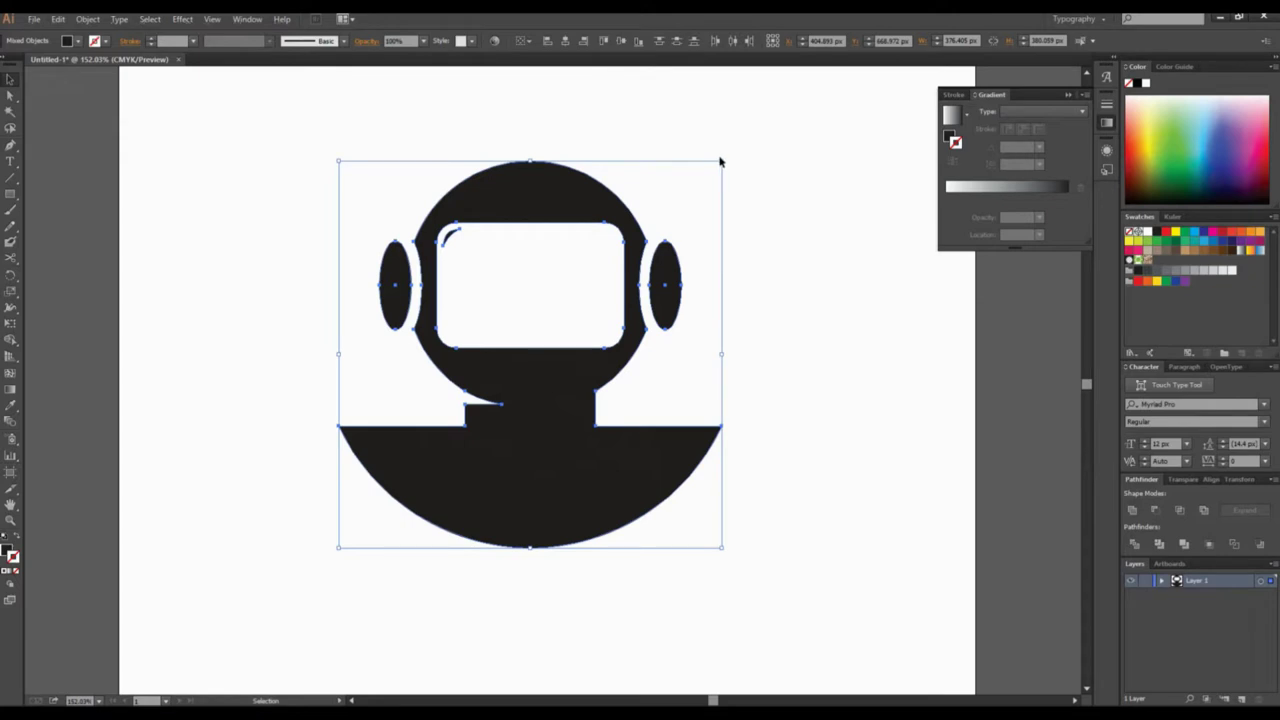
drag(775, 122, 251, 594)
Scale the astronaut down to about 169 × 170 px and place it upper-middle
drag(721, 160, 630, 212)
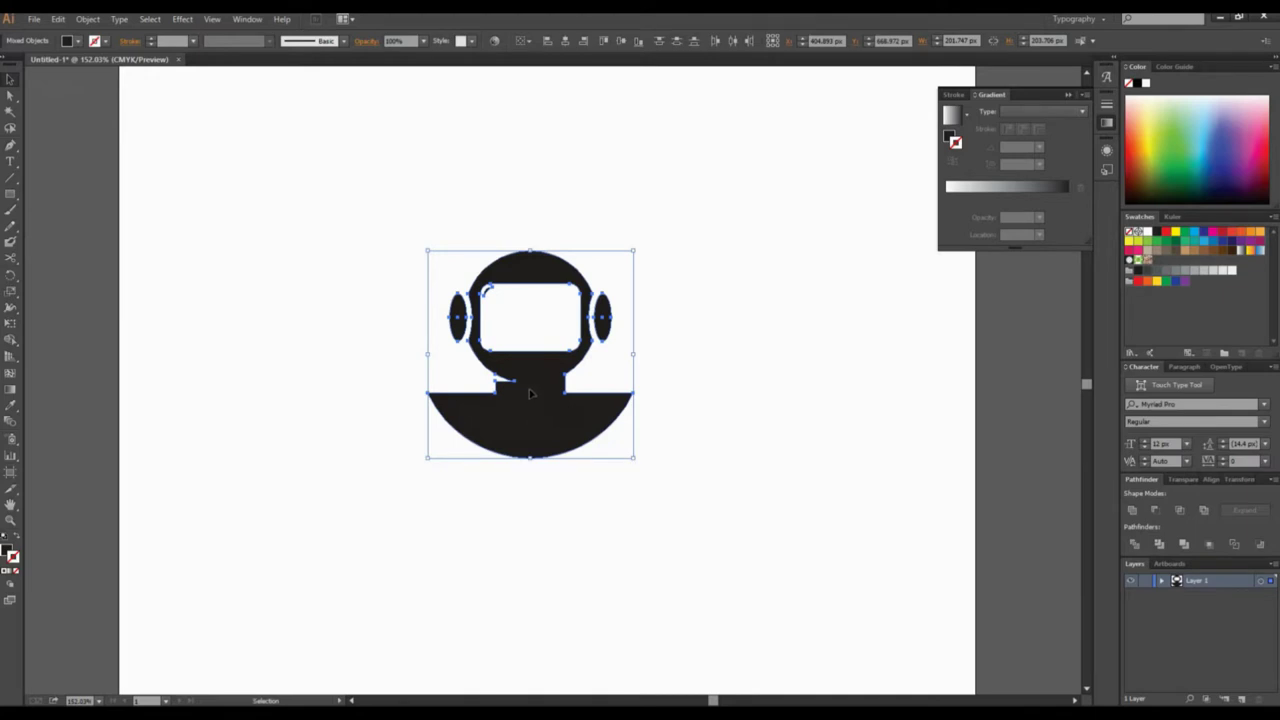
mouse_move(541, 403)
mouse_down()
mouse_move(571, 381)
mouse_move(547, 391)
mouse_up()
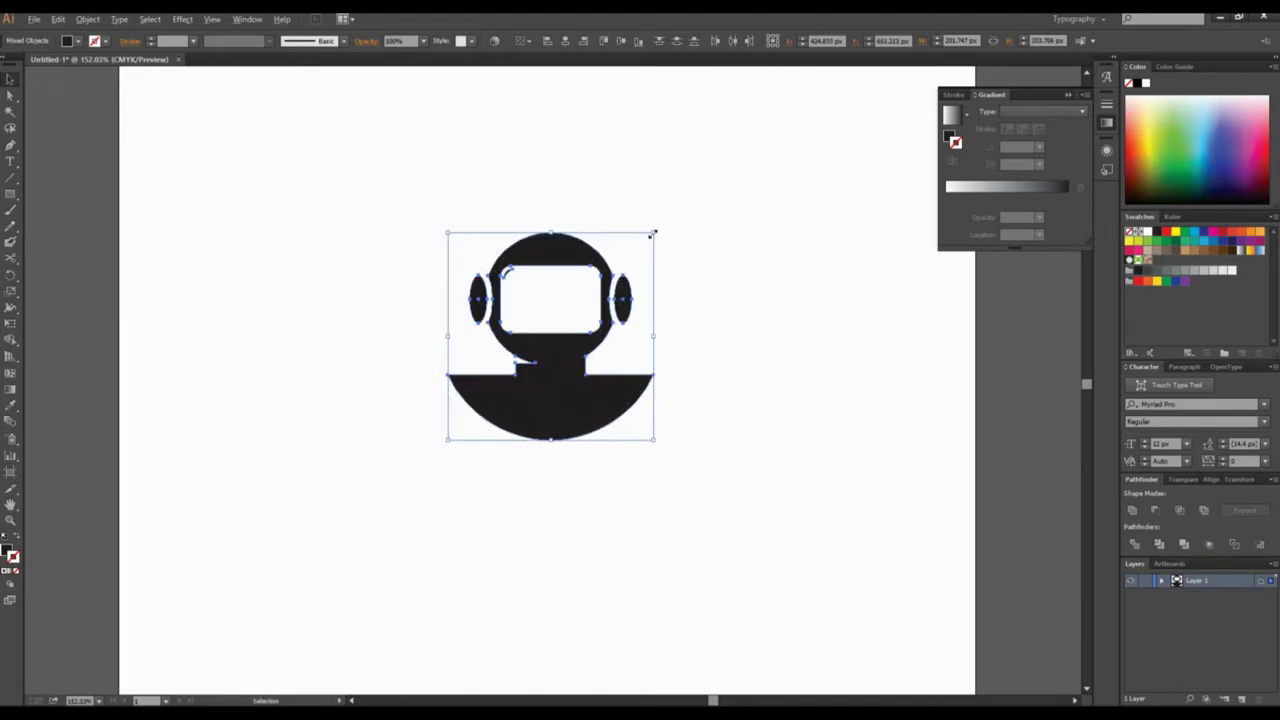
drag(446, 182, 648, 372)
mouse_move(654, 232)
mouse_down()
mouse_move(616, 248)
mouse_move(634, 230)
mouse_move(637, 249)
mouse_up()
drag(551, 383, 542, 368)
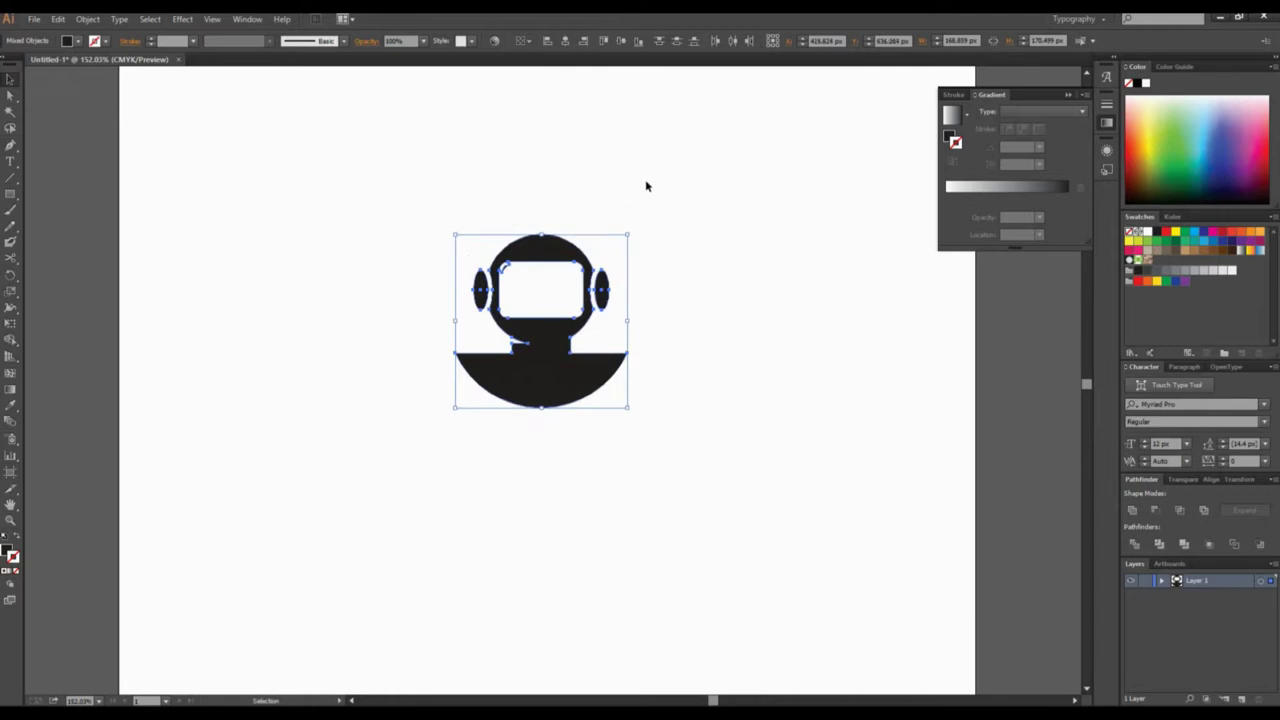
click(660, 192)
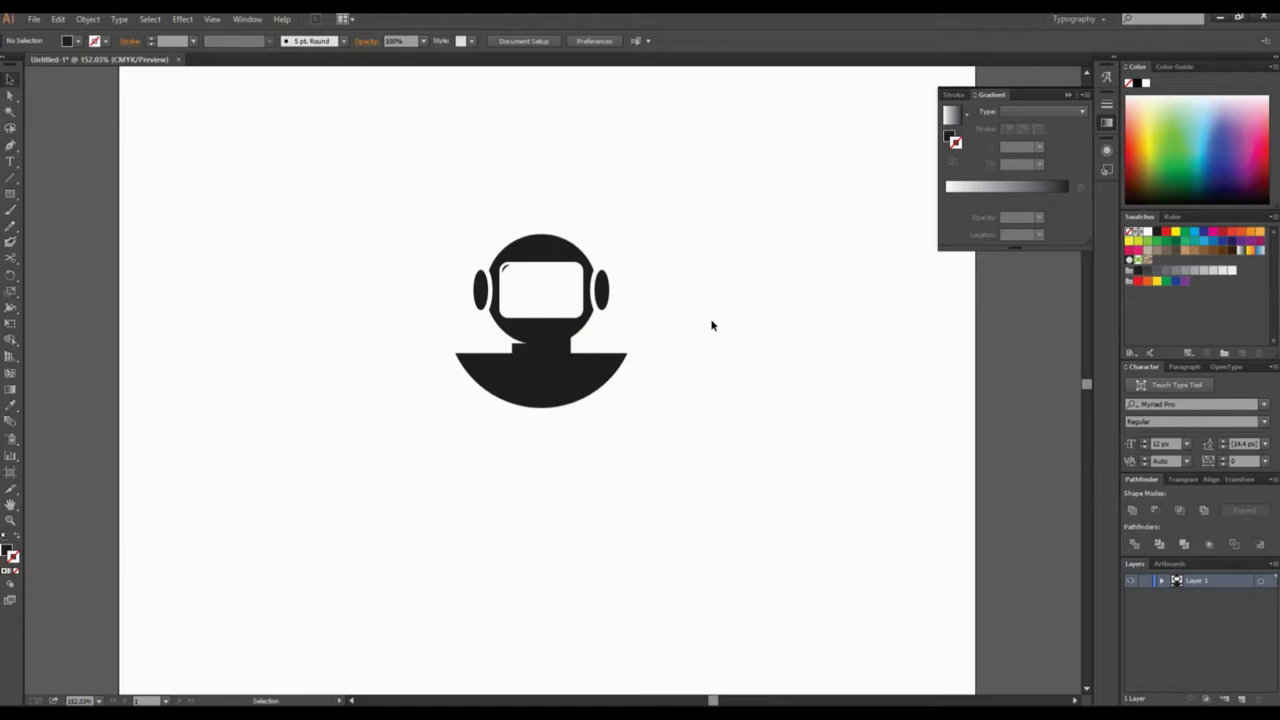
Move the astronaut icon higher on the artboard to free space below
drag(712, 438, 675, 482)
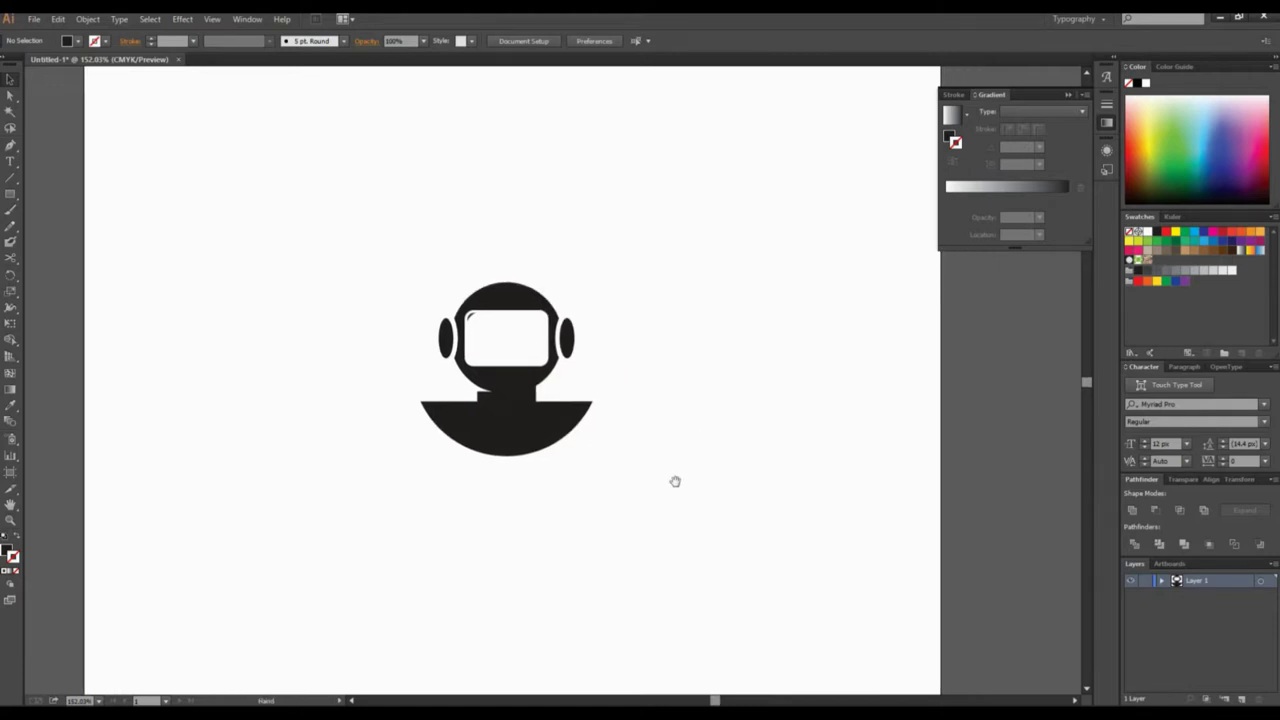
drag(577, 417, 663, 417)
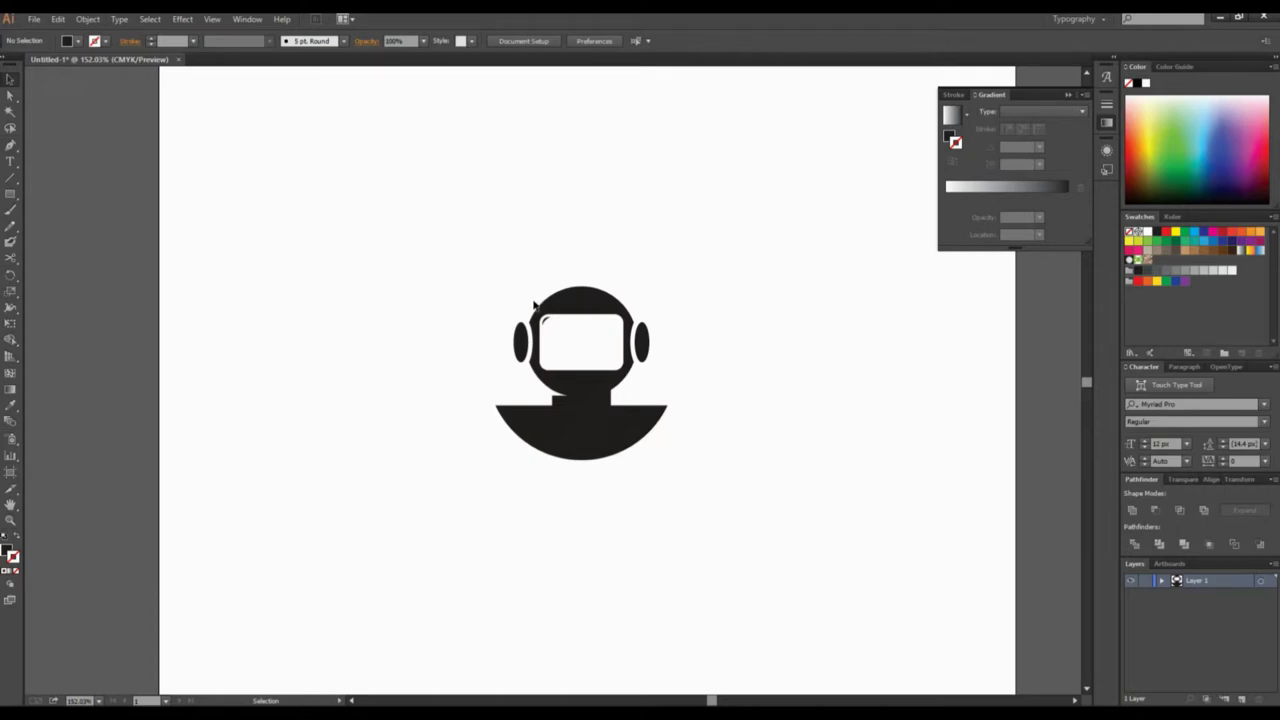
drag(509, 274, 457, 229)
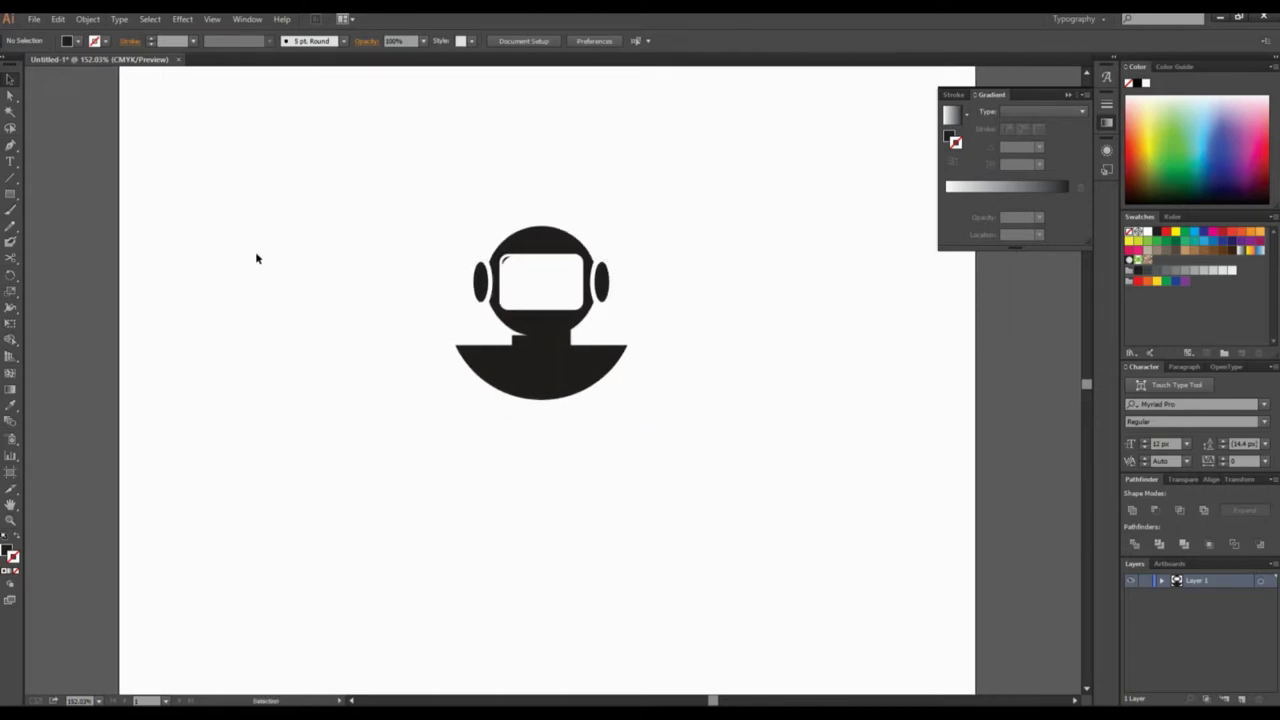
drag(400, 185, 615, 385)
drag(546, 366, 548, 314)
click(704, 284)
Start an empty Myriad Pro Regular 12 pt text object below the icon
scroll(648, 363, down, 1)
scroll(648, 363, right, 1)
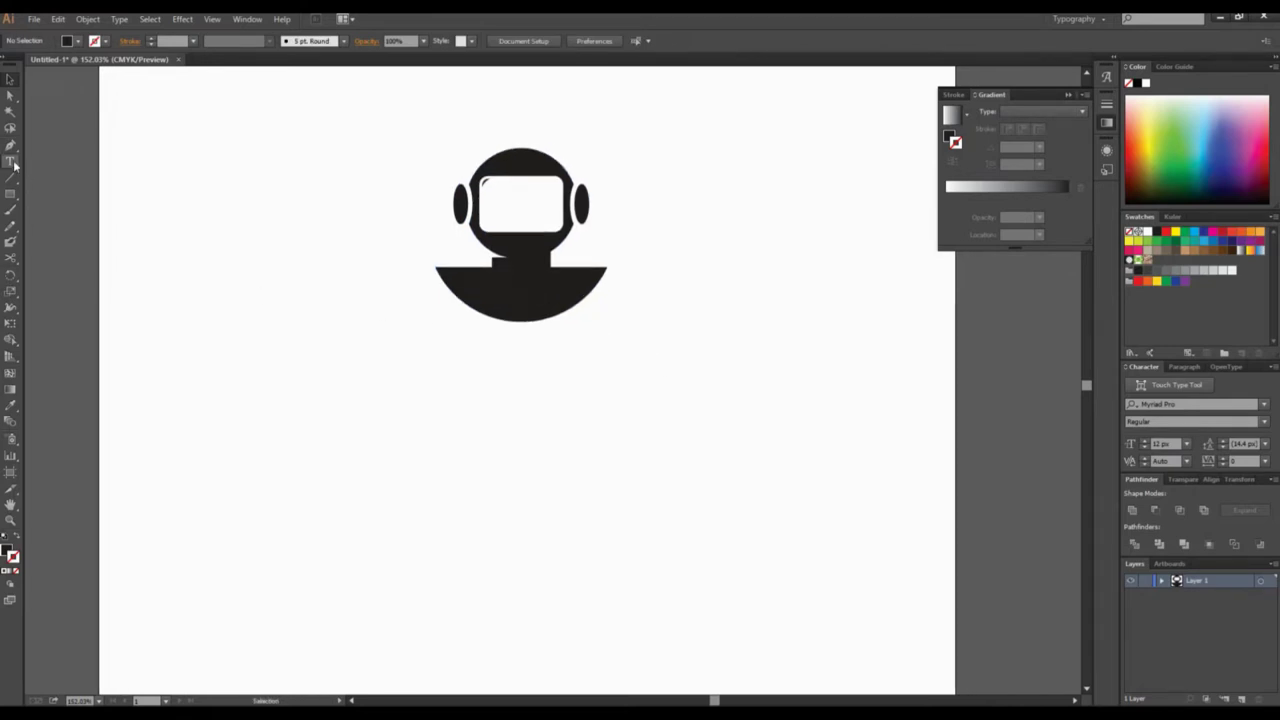
click(10, 161)
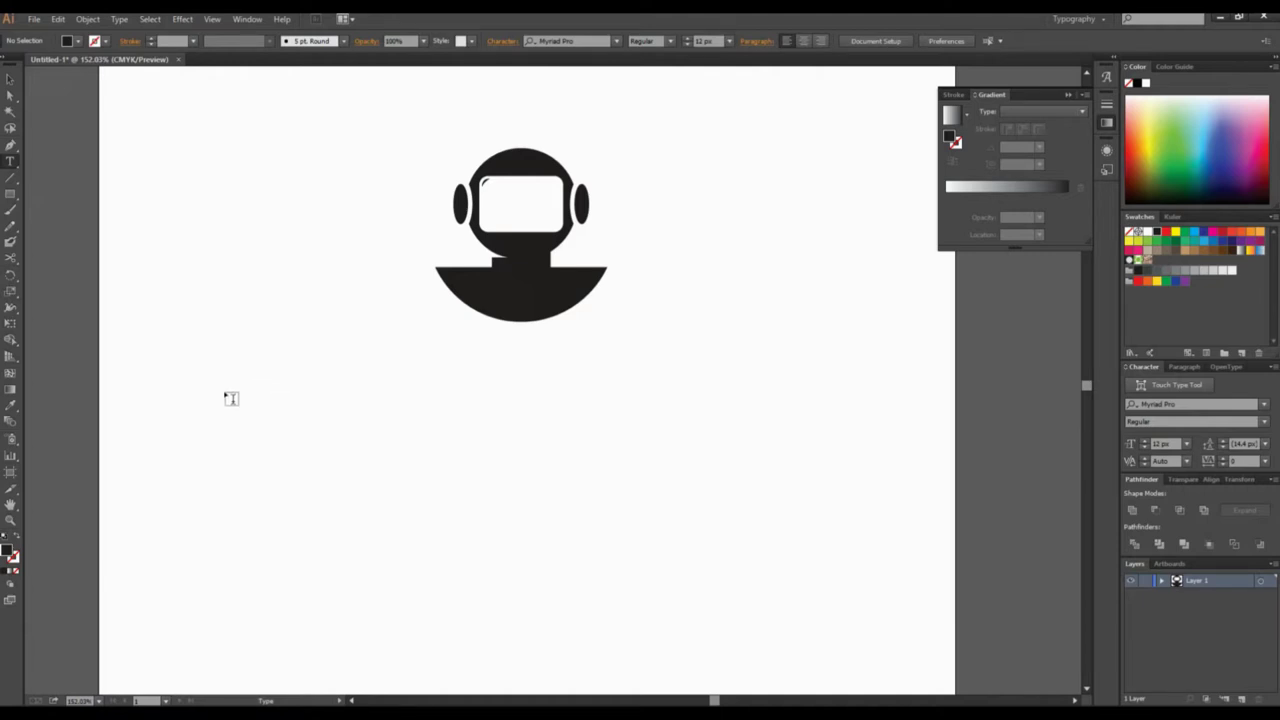
click(255, 444)
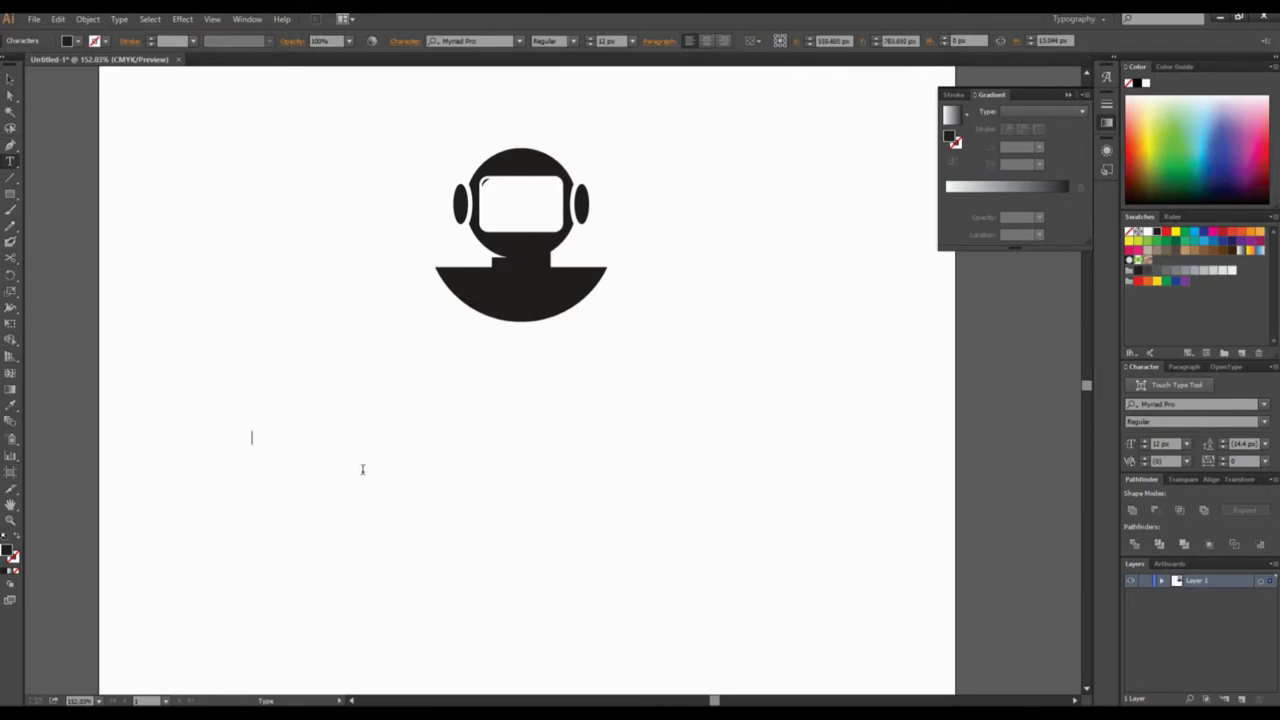
Type GRAVITY, enlarge it to about 103 pt and centre it beneath the icon
text(GRAVITY)
drag(301, 438, 160, 436)
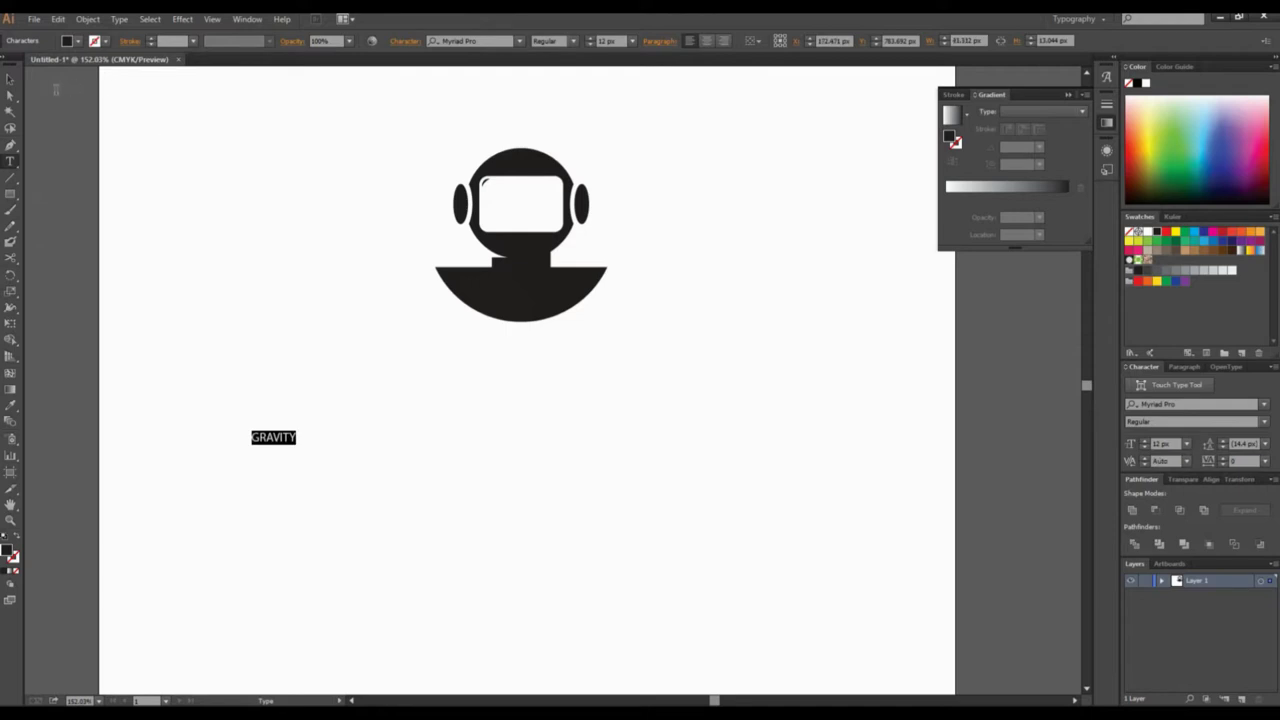
click(10, 80)
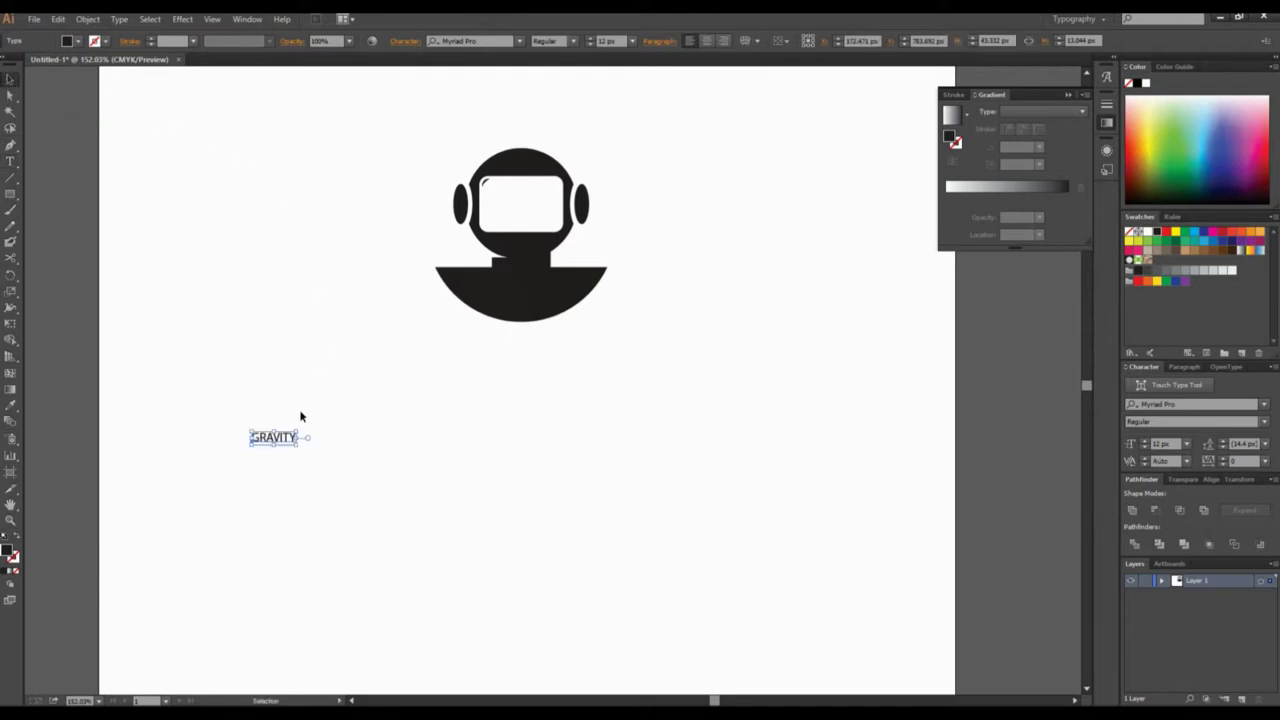
drag(298, 430, 618, 212)
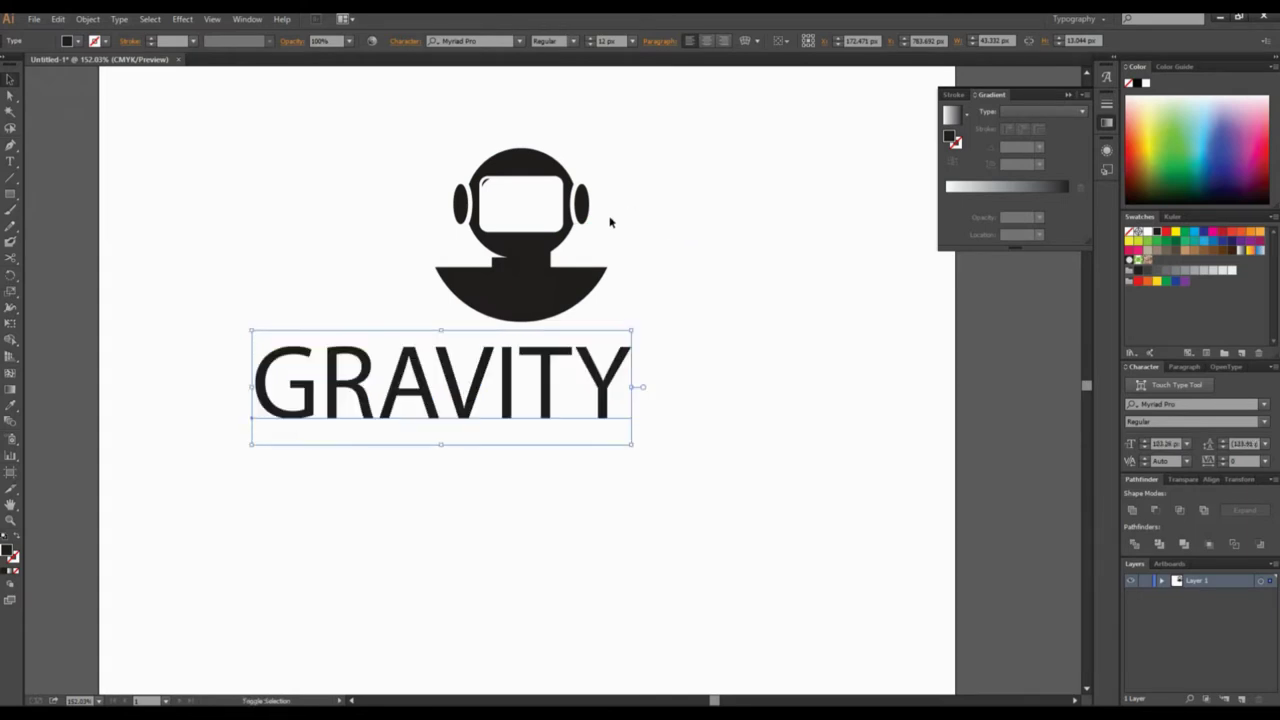
drag(463, 402, 543, 437)
click(730, 346)
click(625, 397)
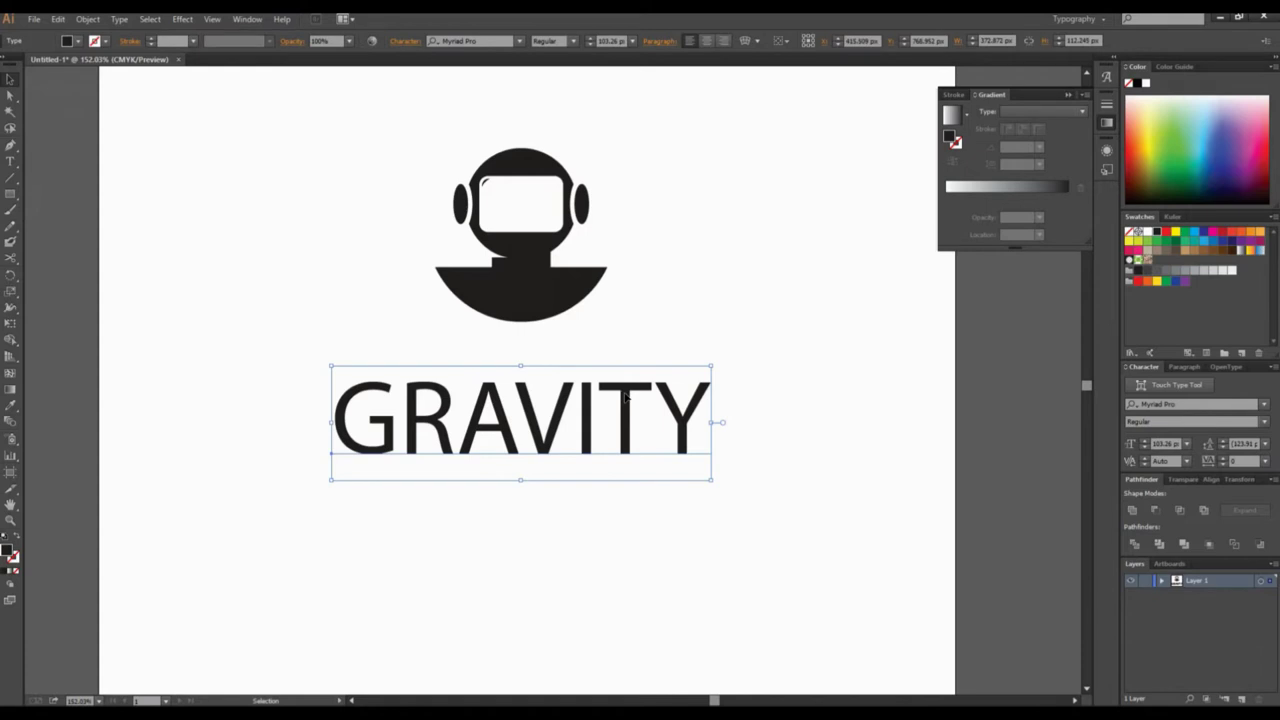
click(520, 41)
Set GRAVITY in Raleway Black and move it up under the astronaut icon
drag(708, 198, 705, 228)
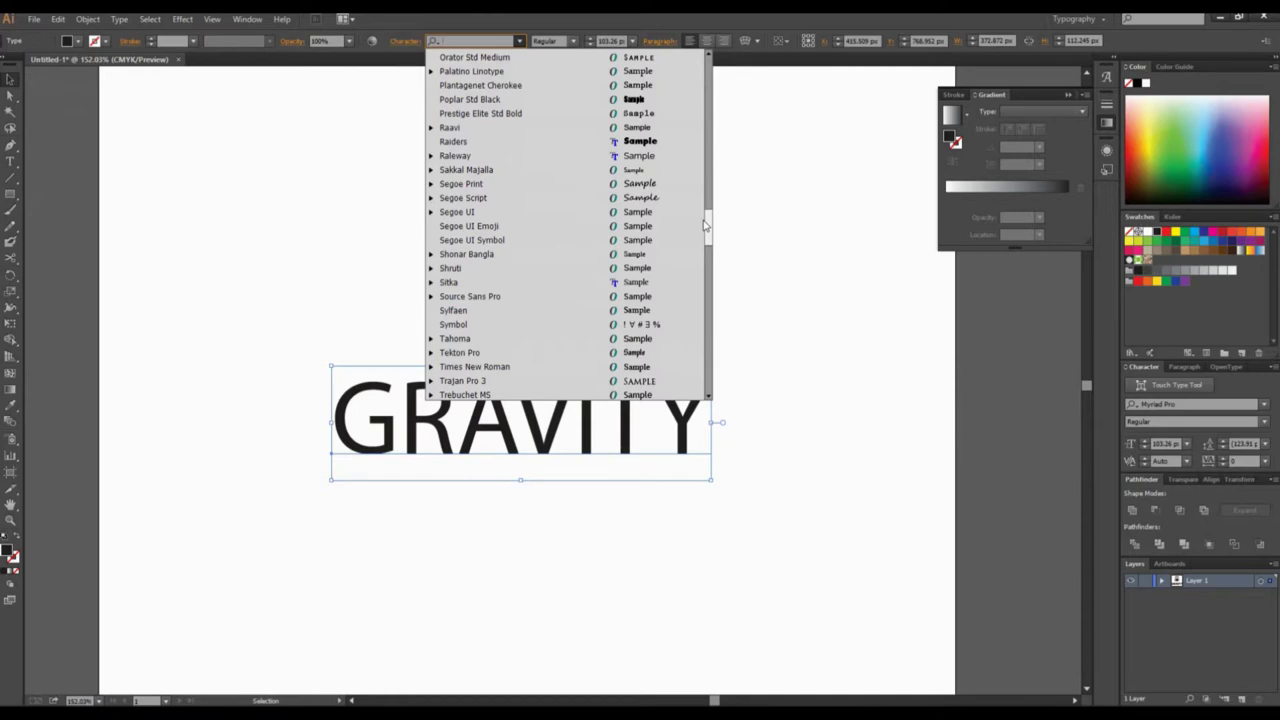
mouse_move(705, 228)
mouse_down()
mouse_move(705, 290)
mouse_move(713, 193)
mouse_move(712, 221)
mouse_up()
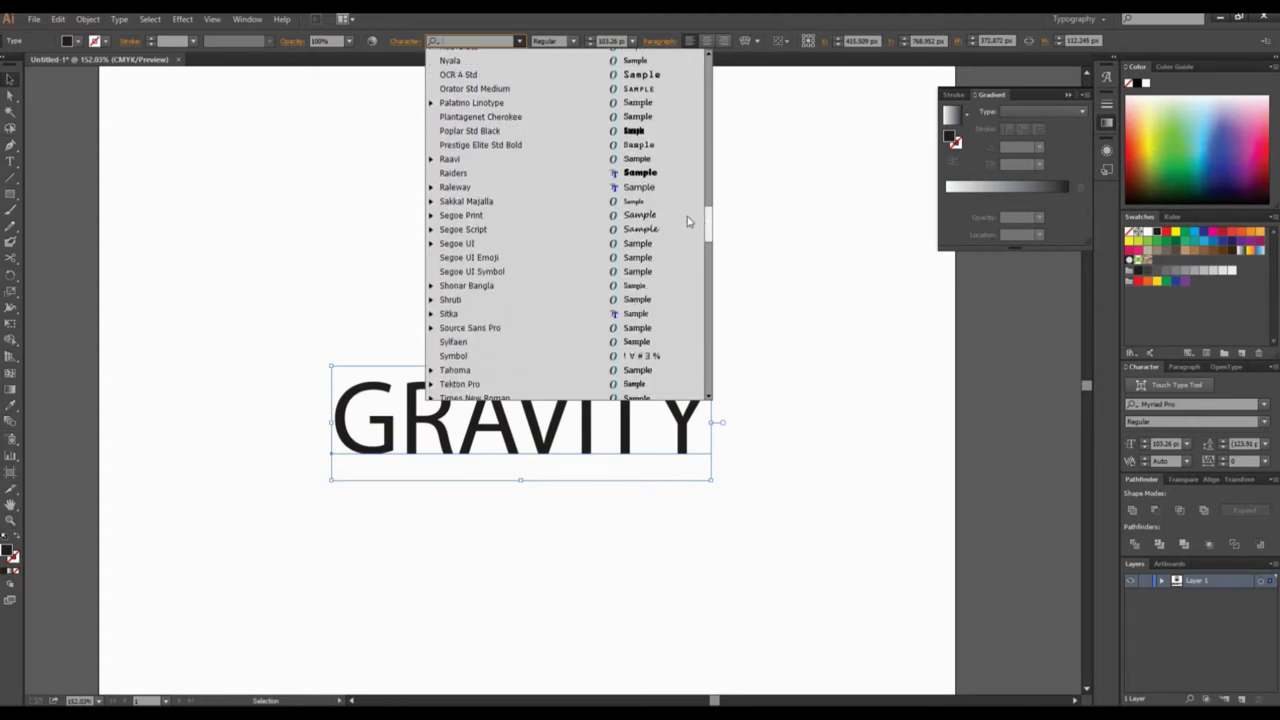
click(505, 187)
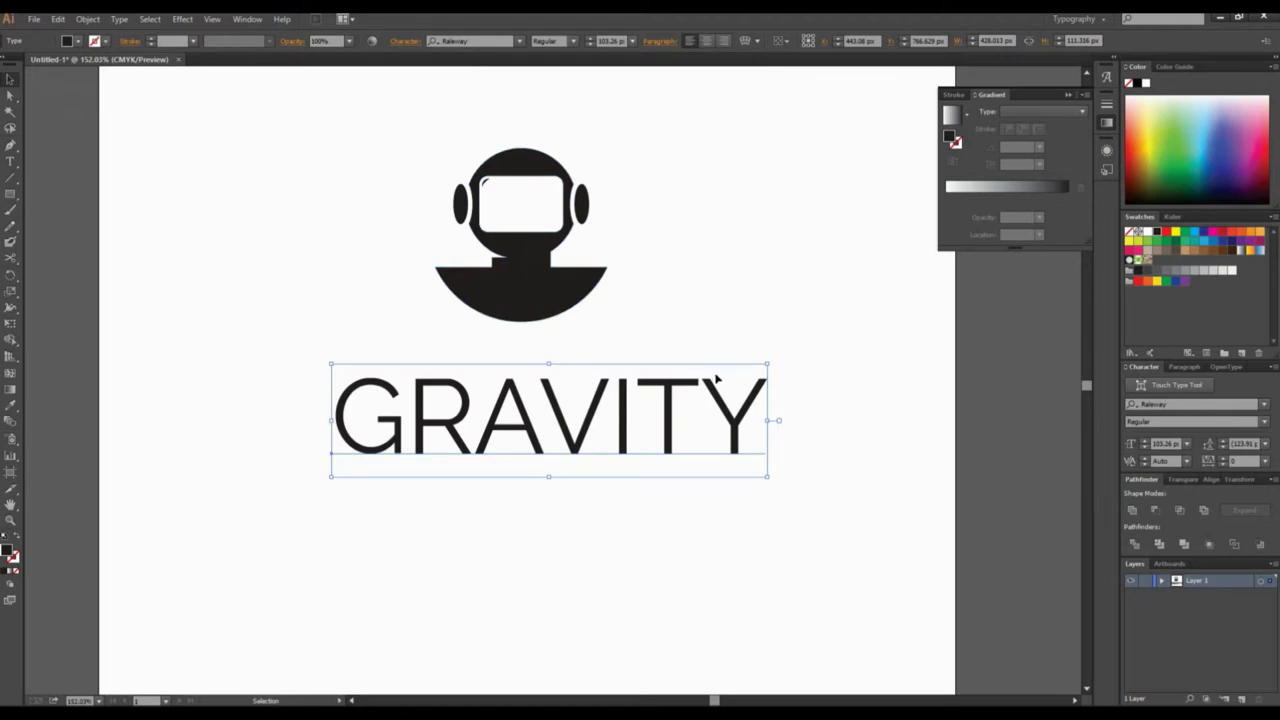
click(572, 41)
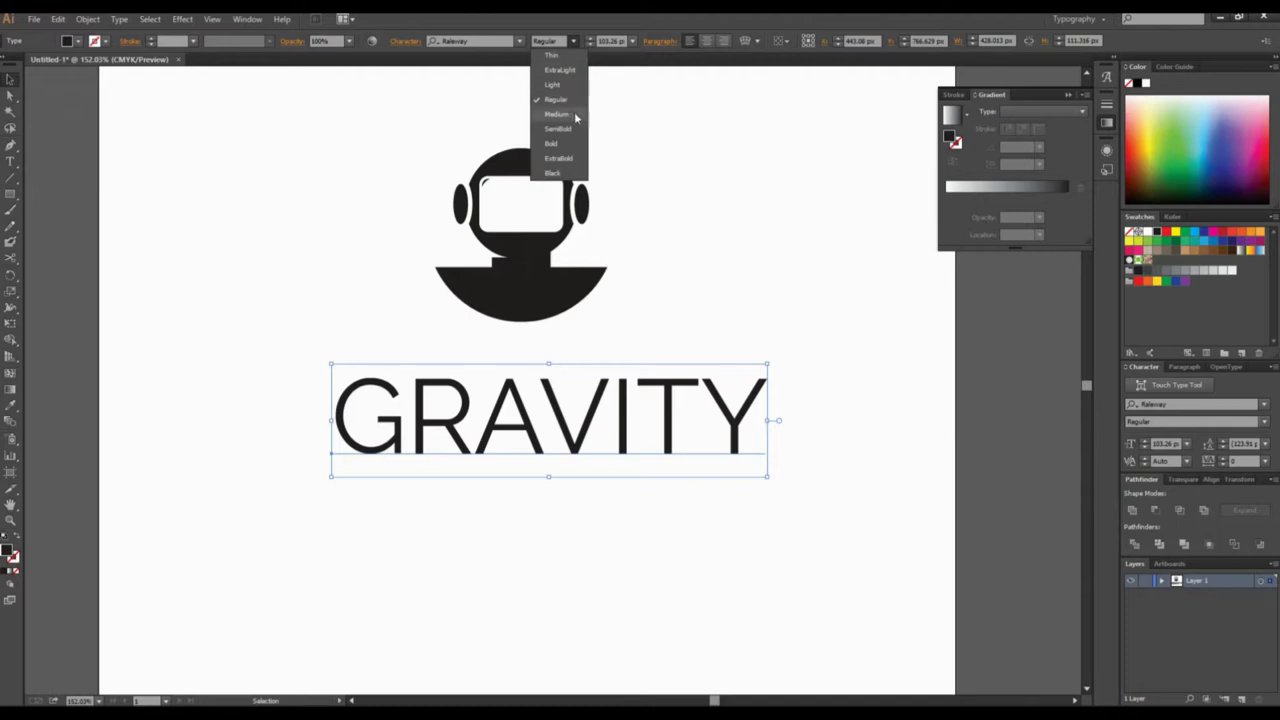
click(556, 173)
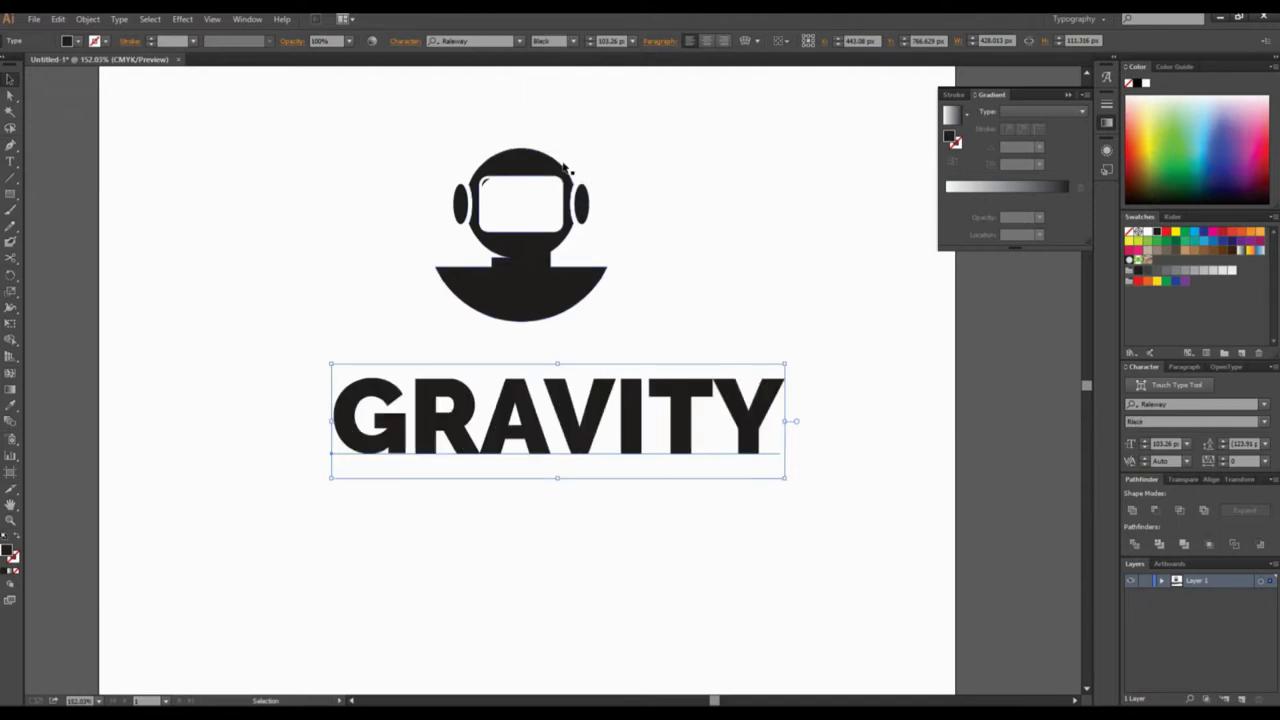
drag(573, 416, 476, 384)
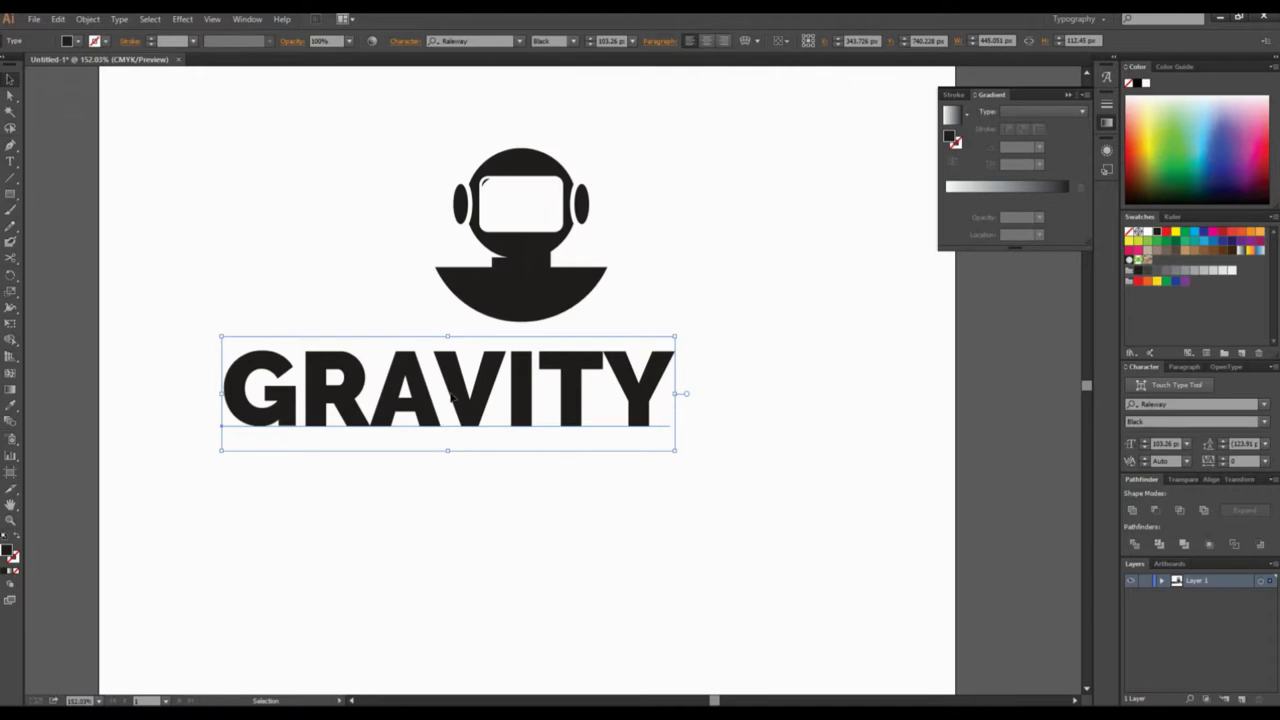
Give GRAVITY 200 tracking and scale it down to fit under the icon
click(1240, 461)
key(Return)
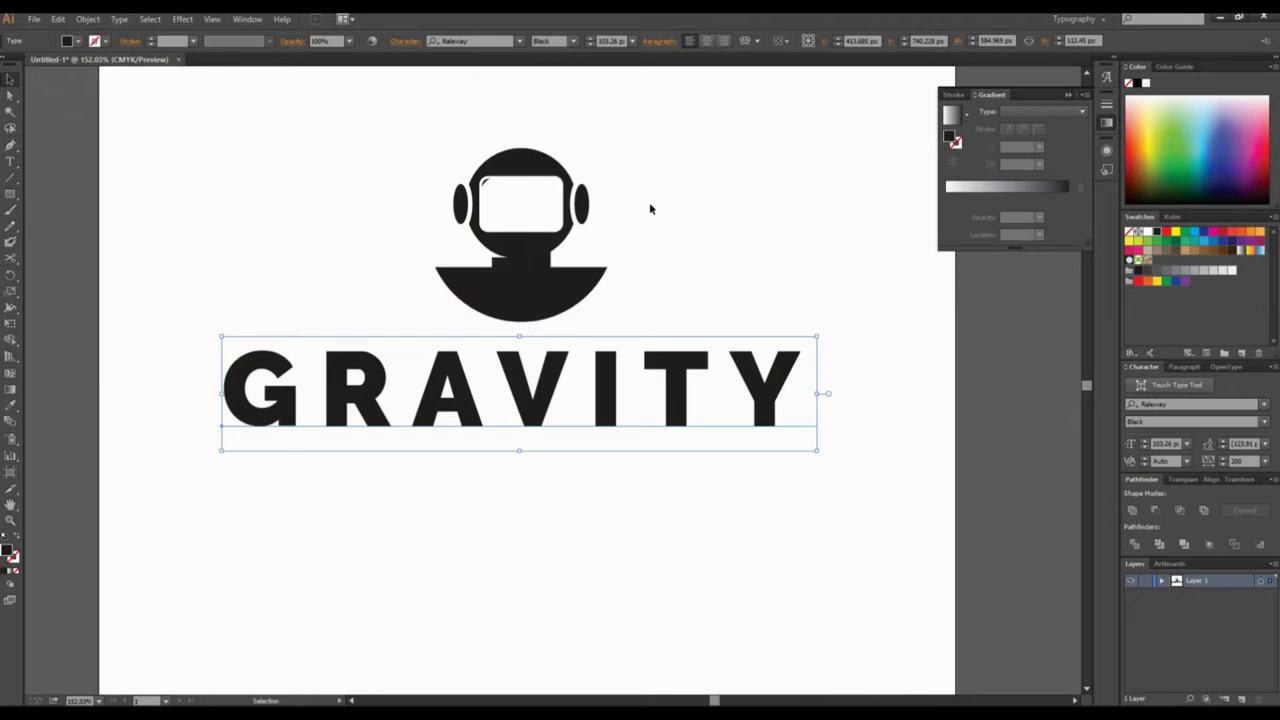
drag(818, 336, 699, 358)
drag(588, 400, 568, 338)
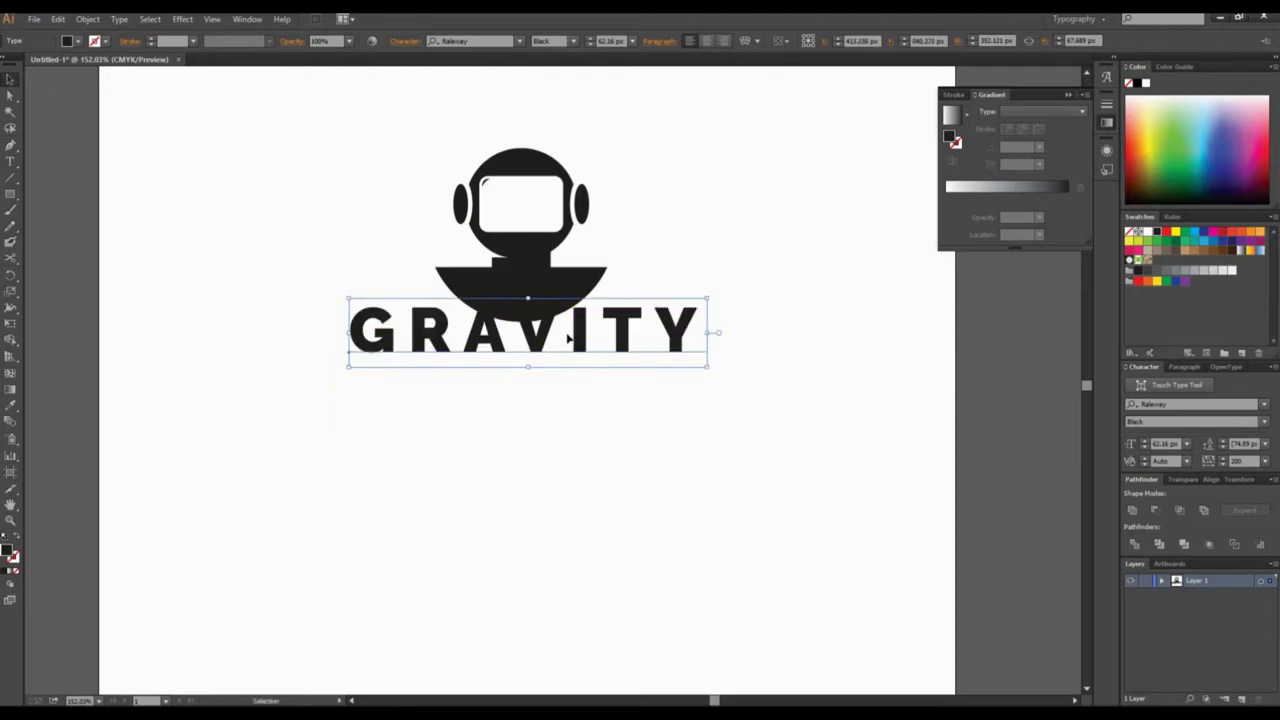
Group the astronaut icon's shapes and reposition GRAVITY just below it
drag(407, 124, 614, 272)
right_click(532, 253)
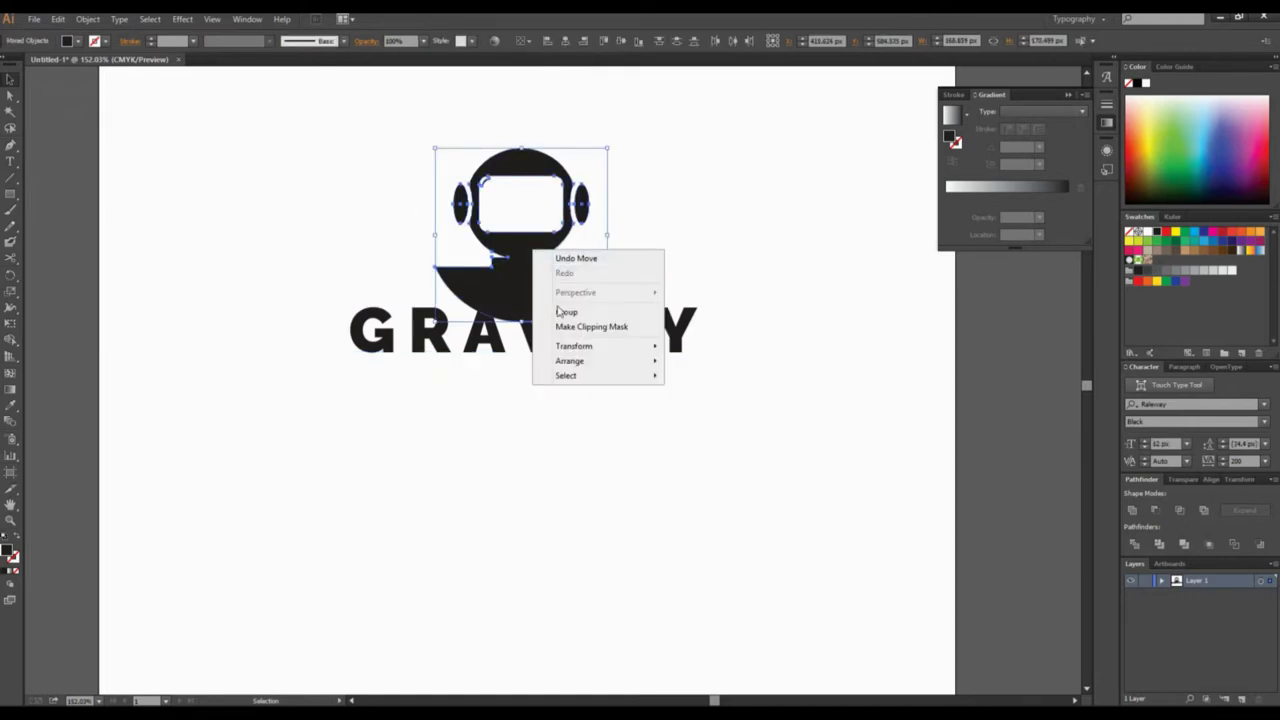
click(560, 312)
click(655, 205)
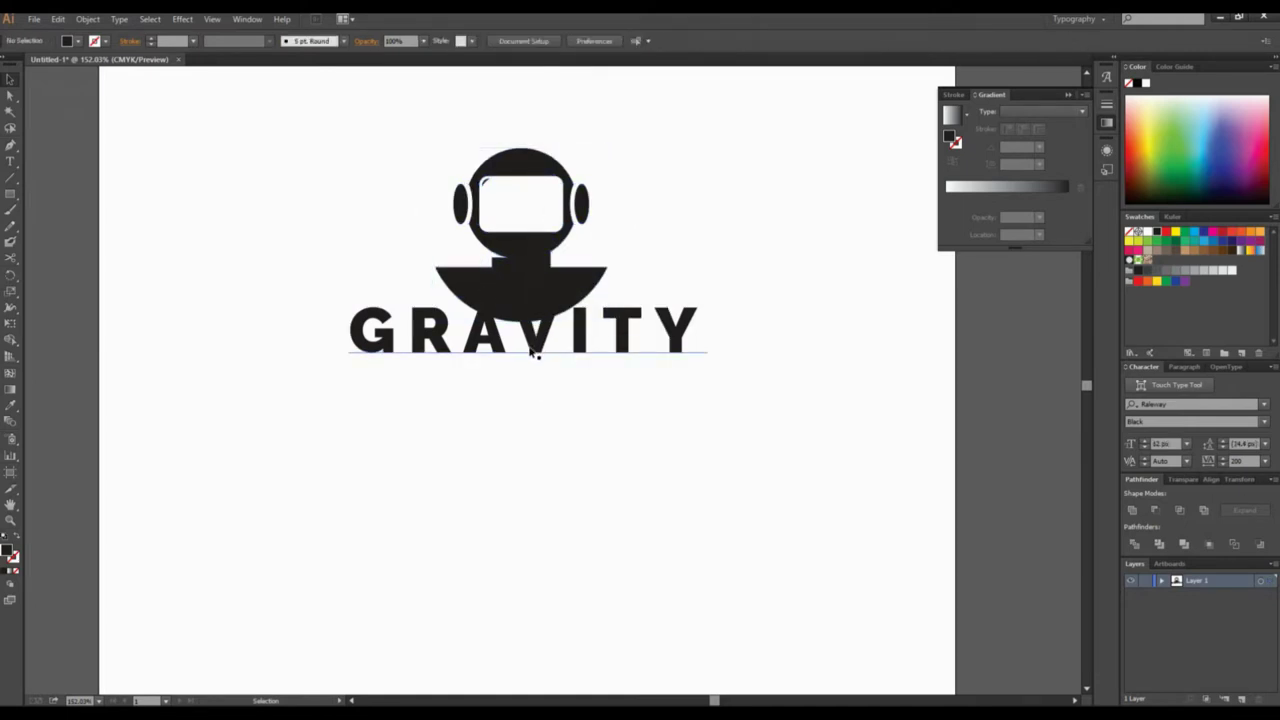
click(537, 343)
drag(536, 341, 540, 374)
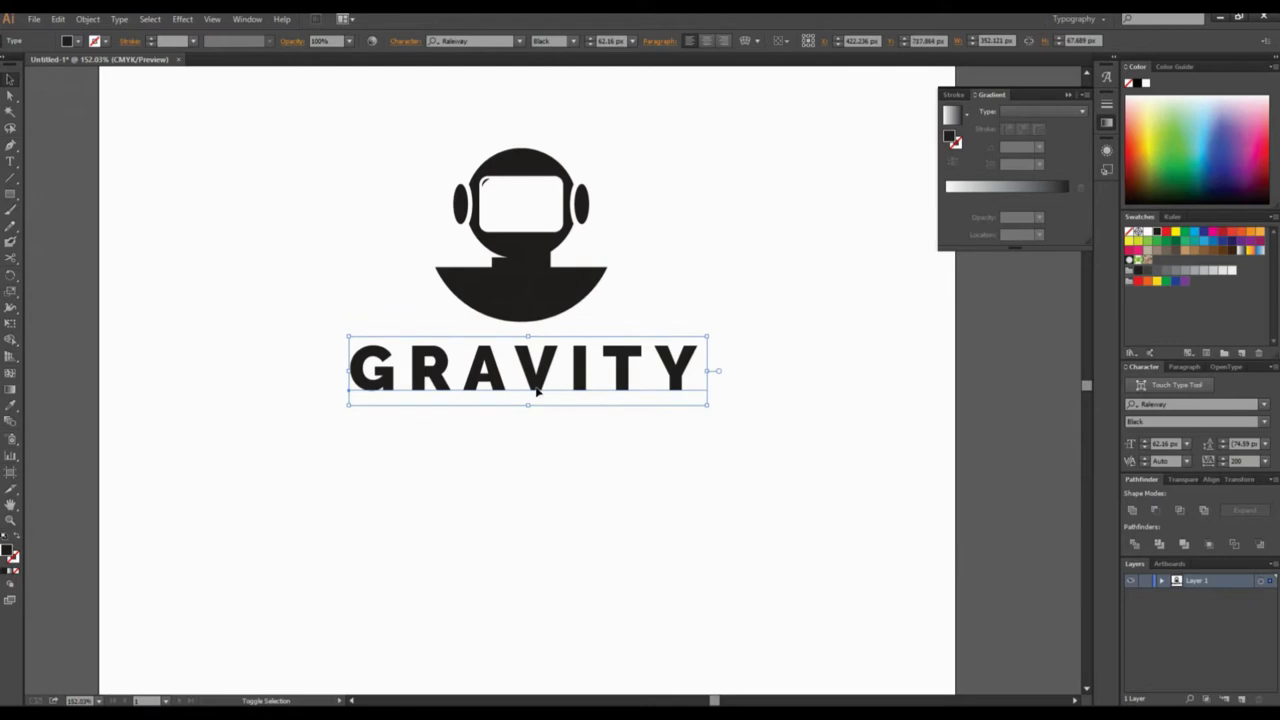
key(t)
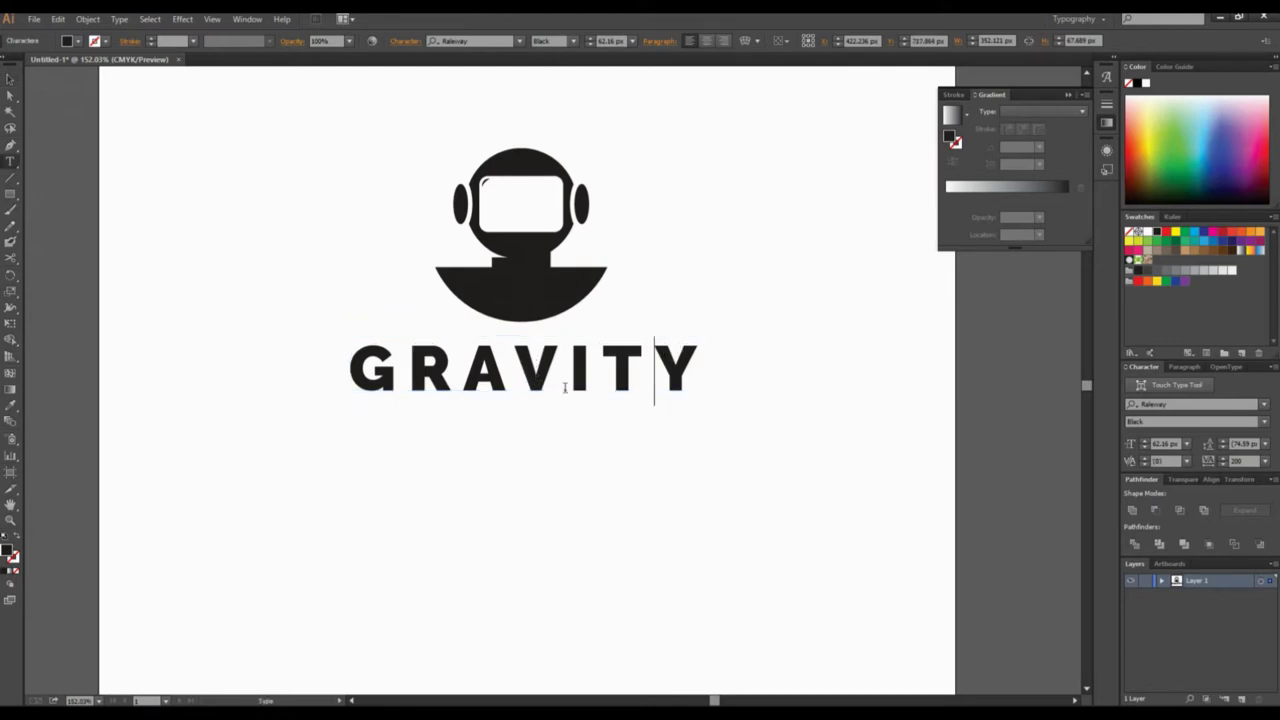
Delete the capital I in GRAVITY and type a lowercase i in its place
click(10, 86)
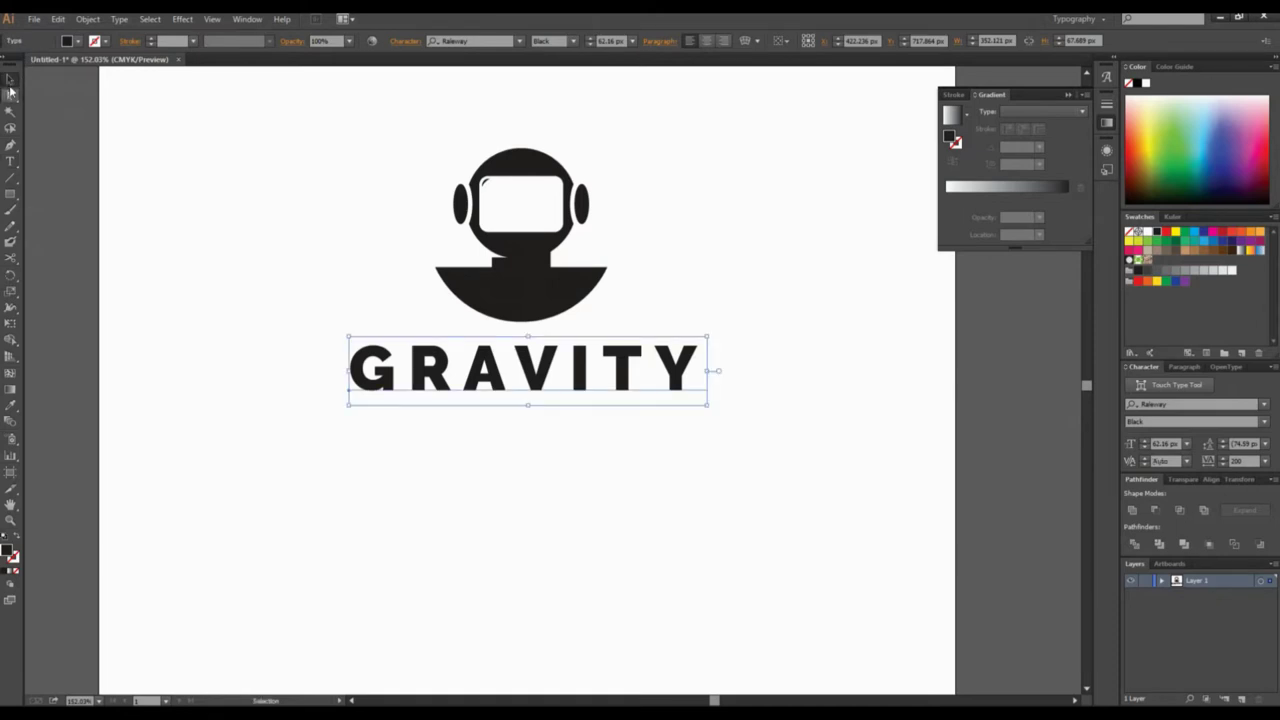
drag(318, 448, 464, 368)
key(t)
click(605, 368)
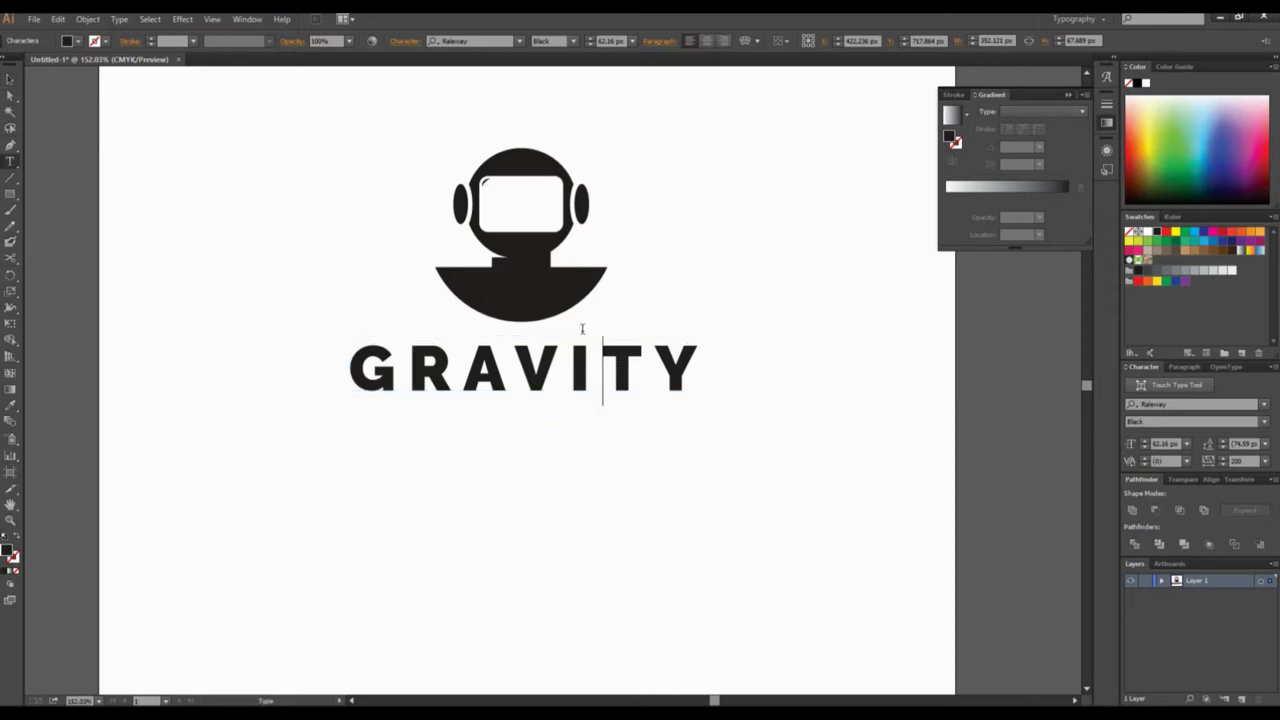
key(BackSpace)
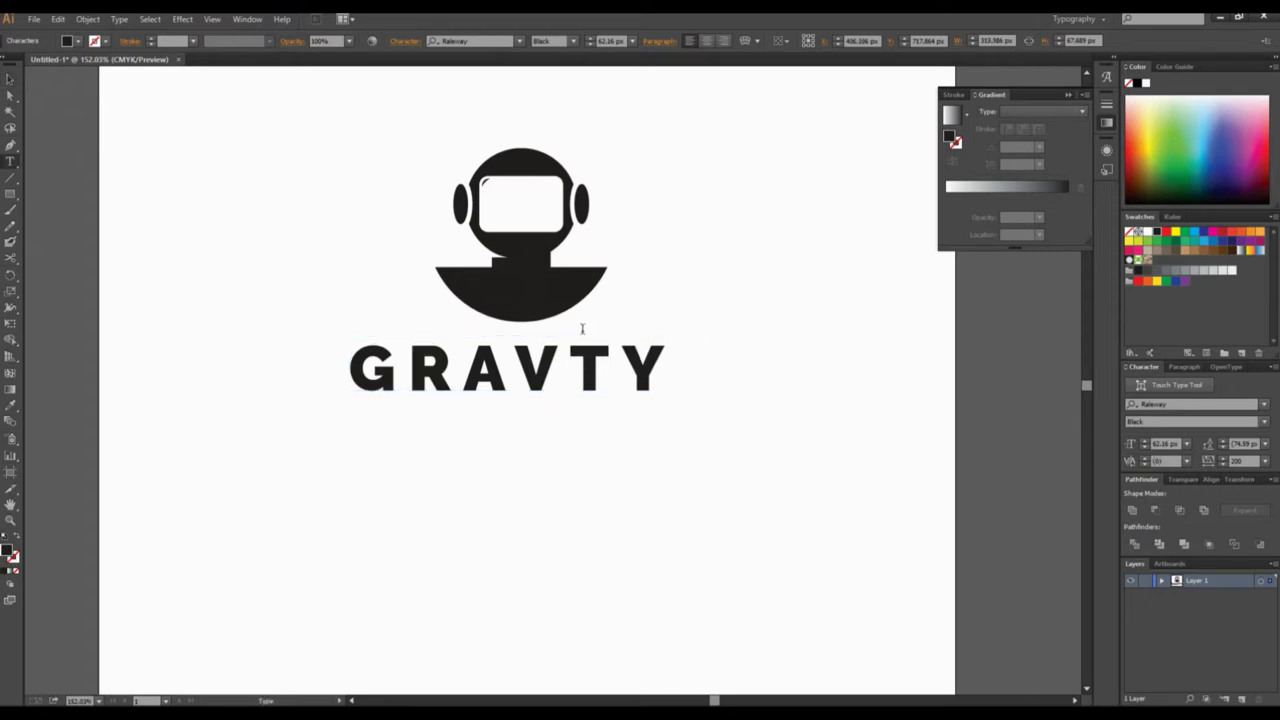
text(i)
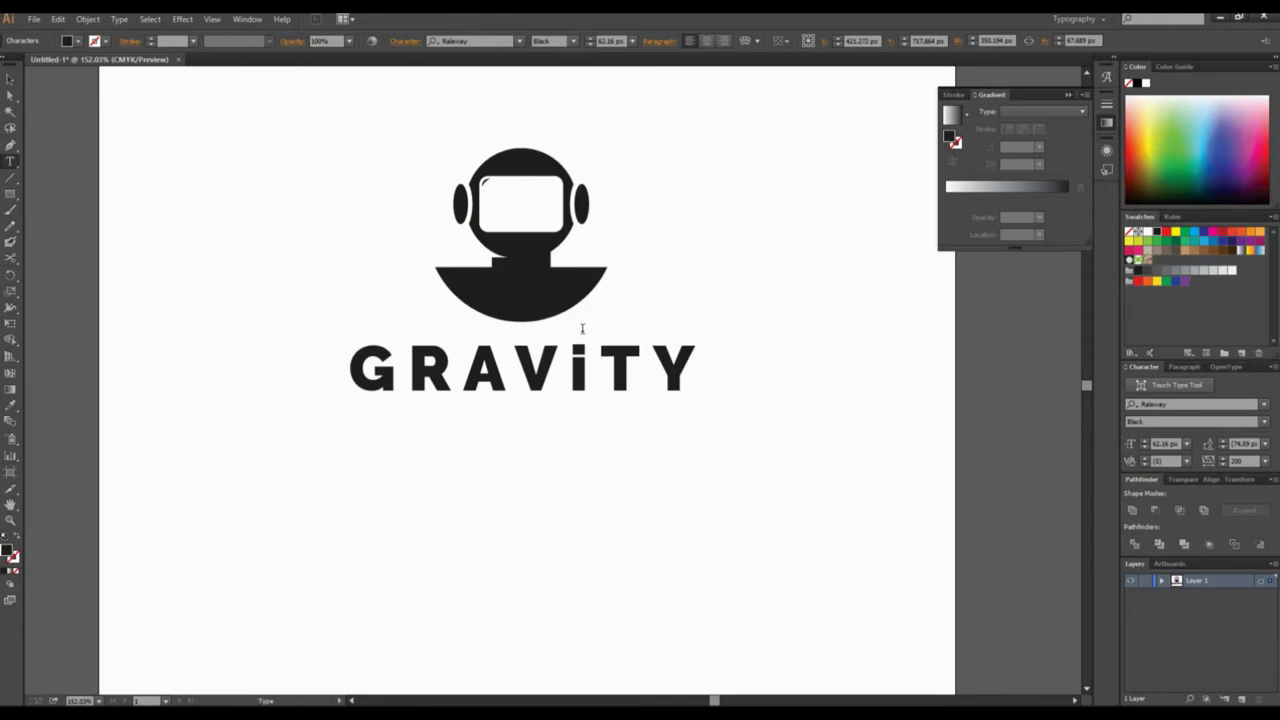
Convert GRAViTY to outlines and ungroup the outlined letters
click(8, 79)
right_click(578, 372)
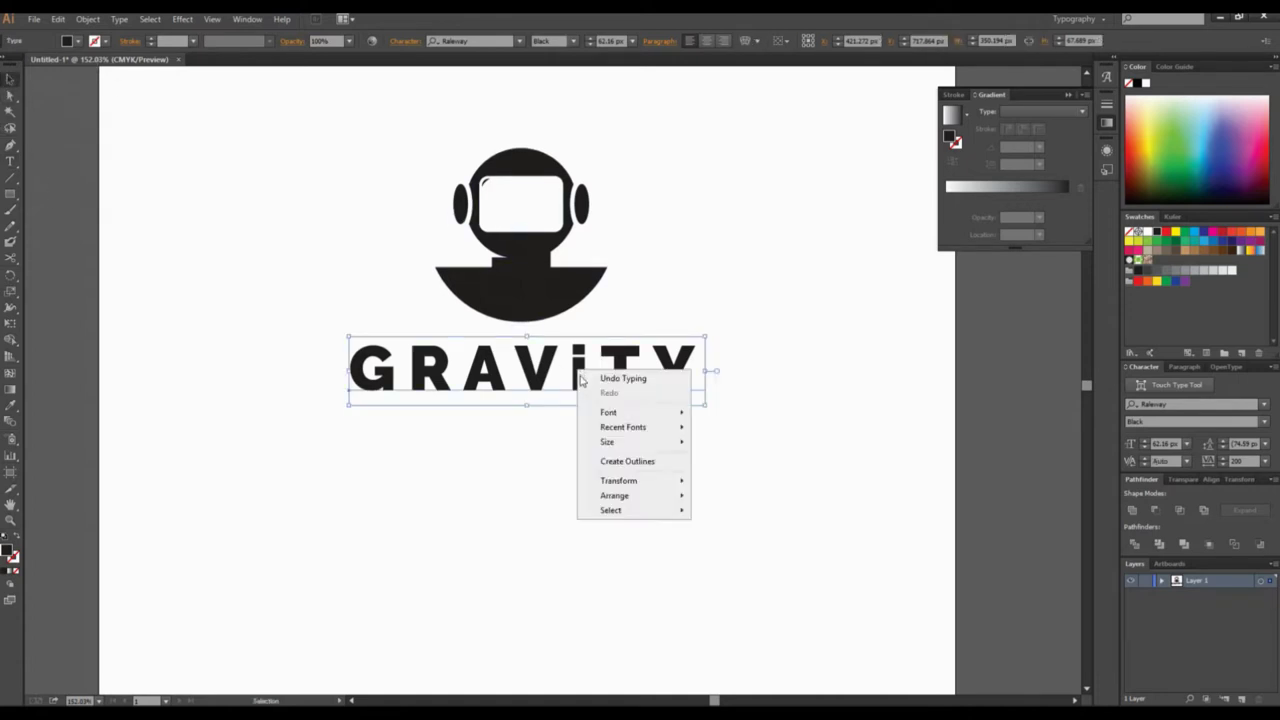
click(622, 464)
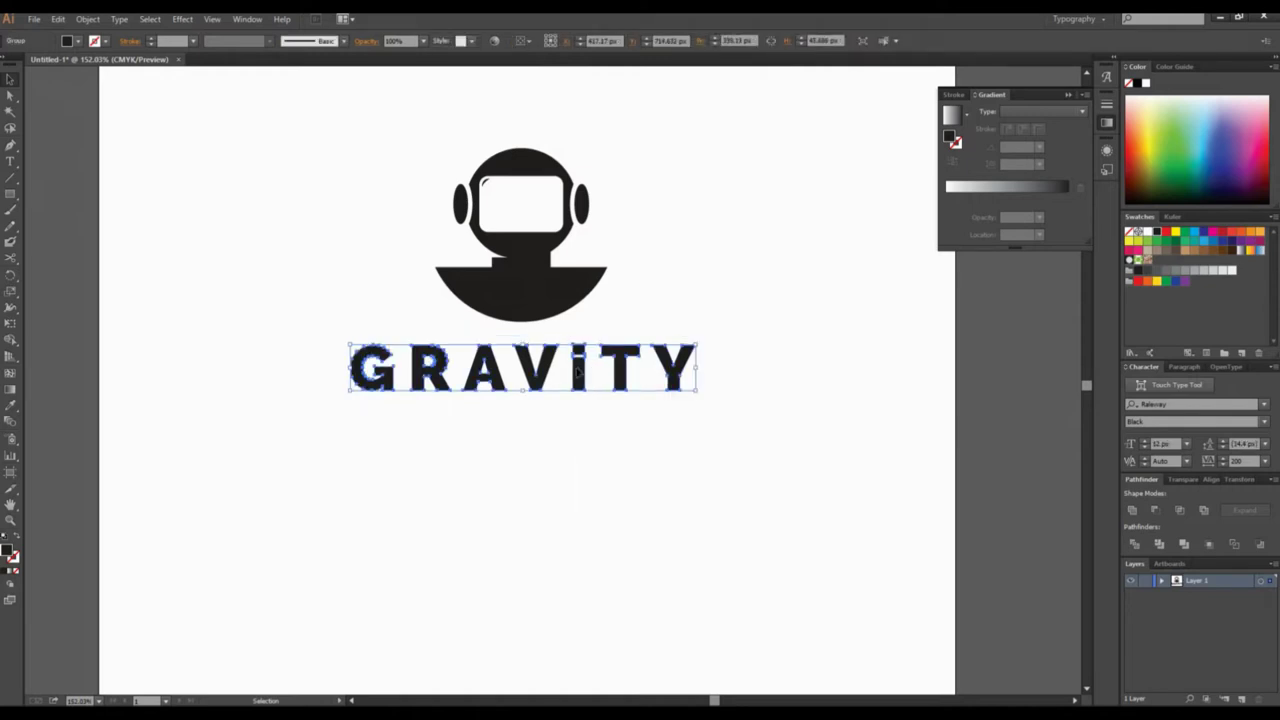
right_click(578, 372)
click(614, 448)
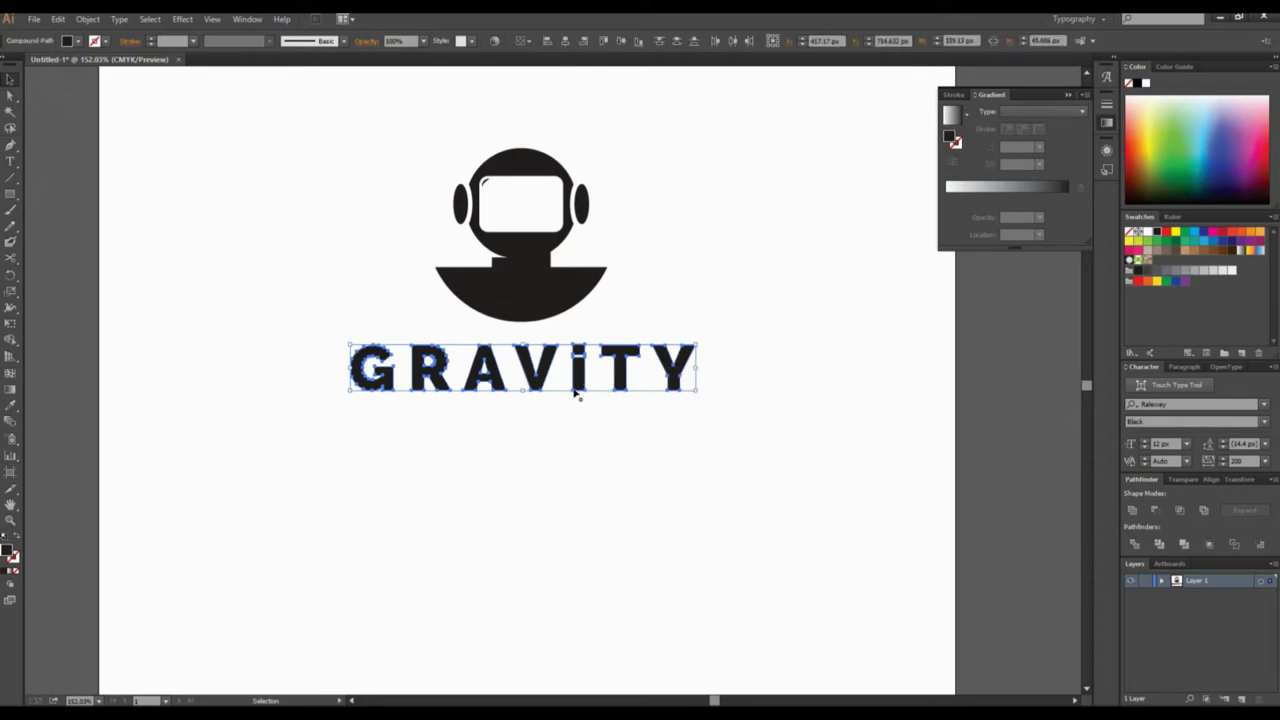
drag(583, 378, 597, 376)
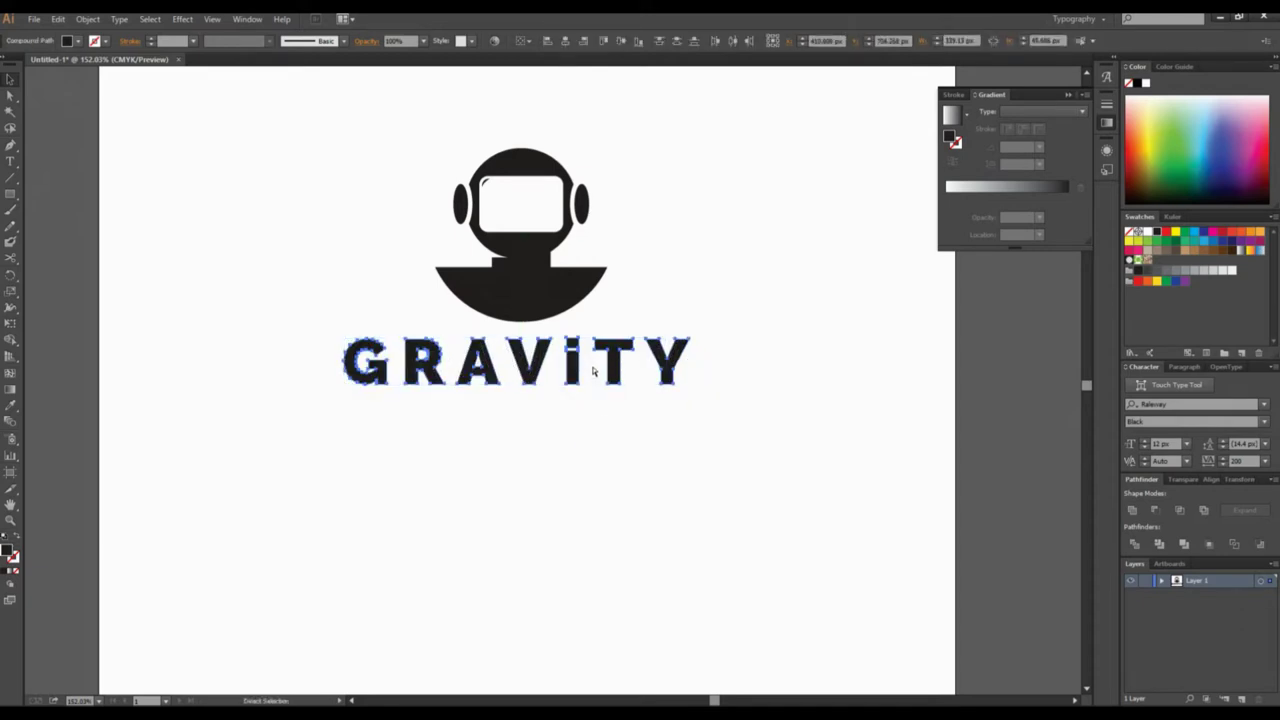
right_click(621, 372)
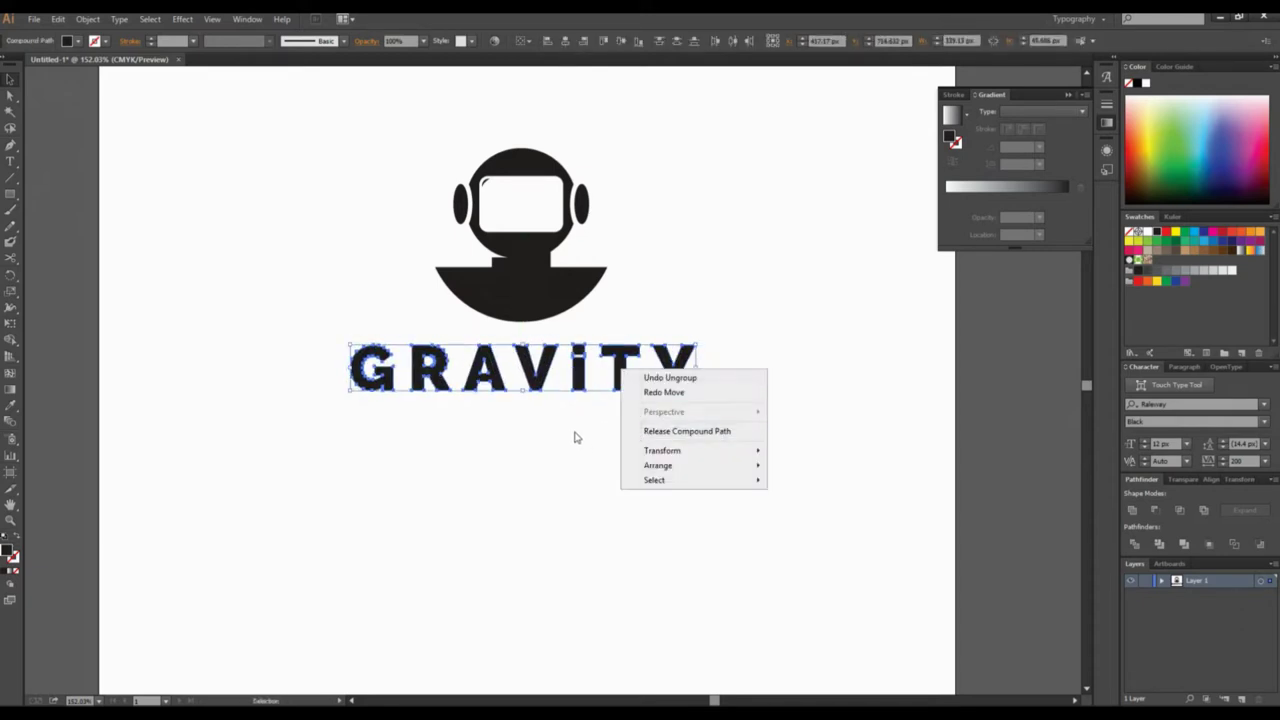
click(592, 404)
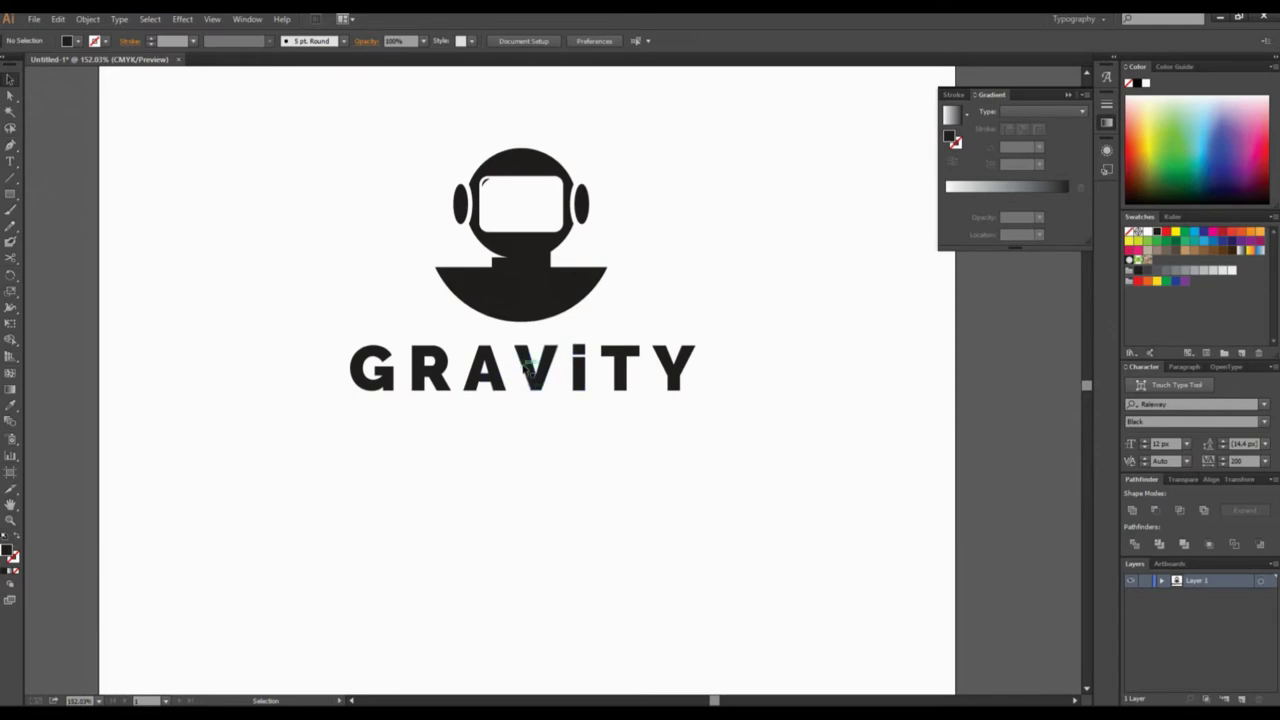
mouse_move(530, 365)
mouse_down()
mouse_move(532, 342)
mouse_move(532, 366)
mouse_up()
Group all the GRAViTY letters with Object > Group and nudge them up
drag(723, 443, 337, 334)
right_click(584, 371)
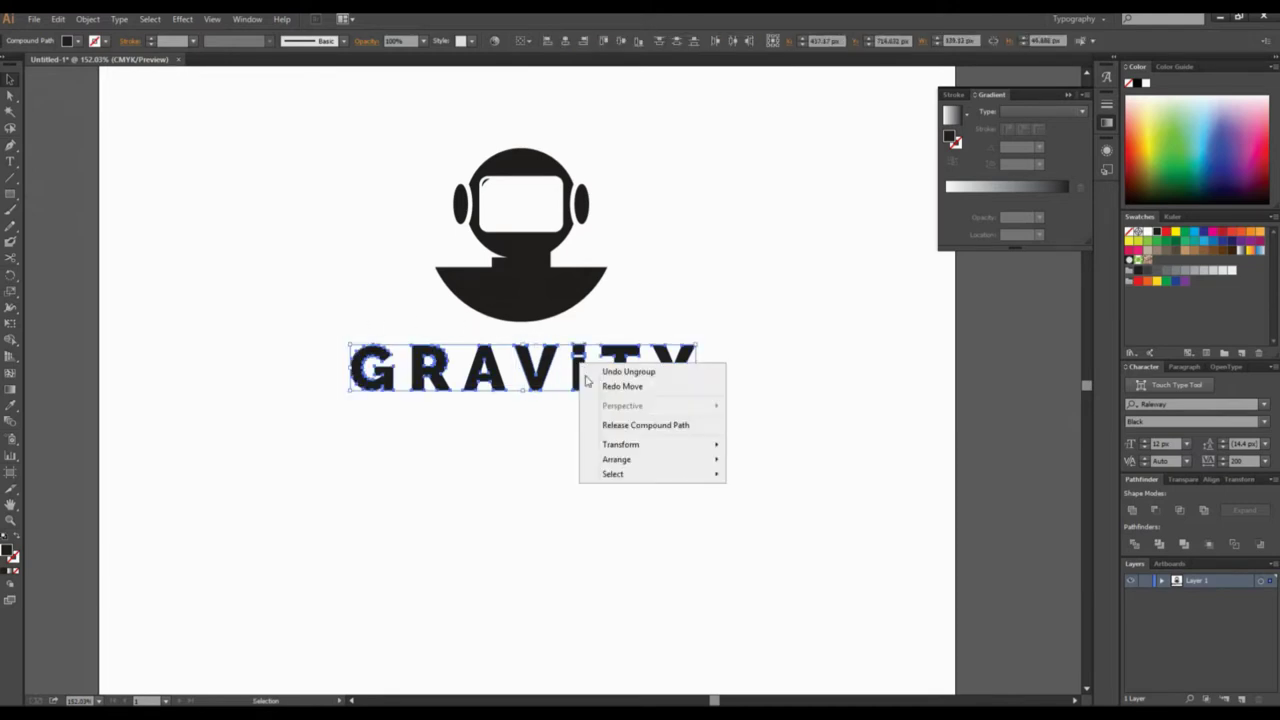
click(87, 19)
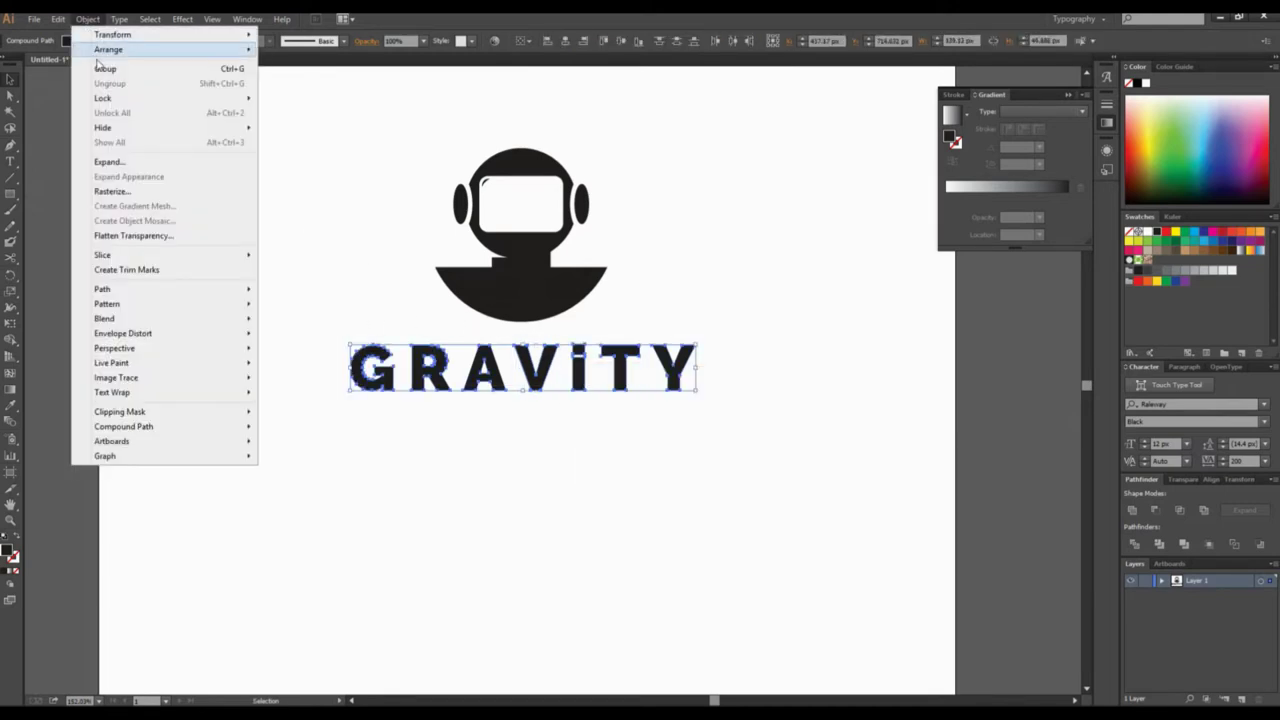
click(102, 68)
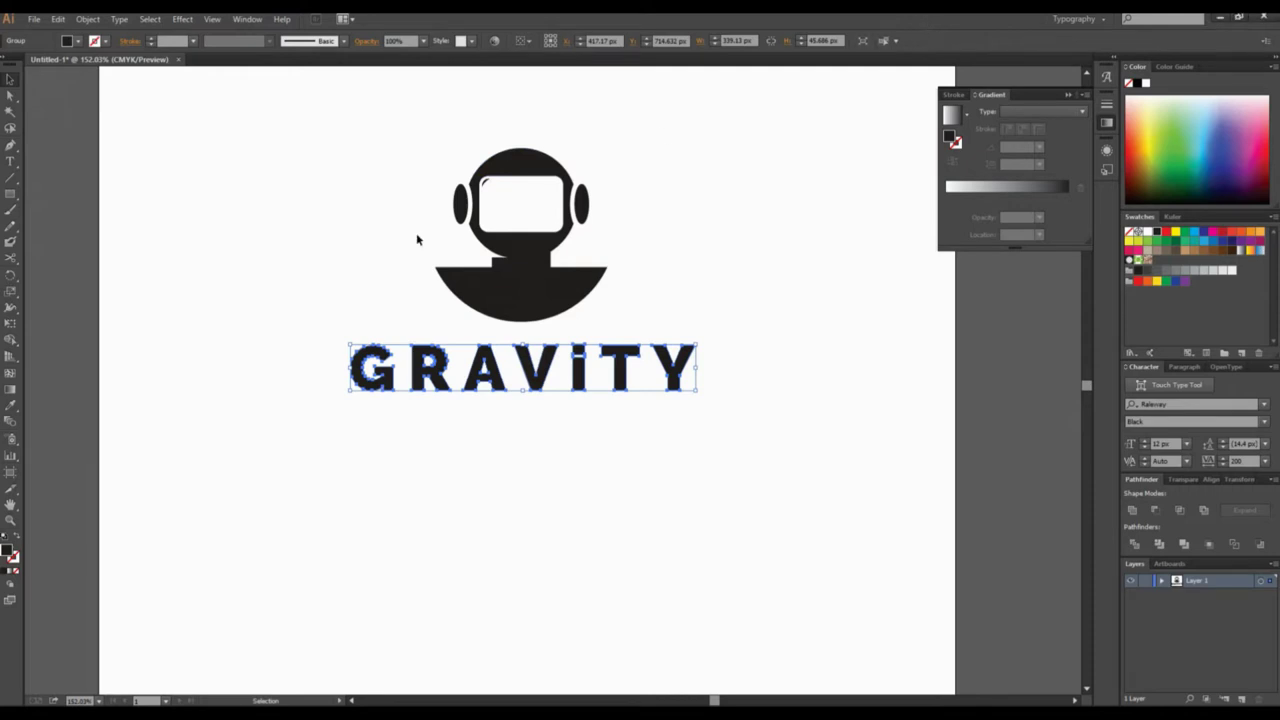
drag(548, 366, 546, 358)
Select the robot icon and text together and centre them horizontally
drag(388, 130, 650, 486)
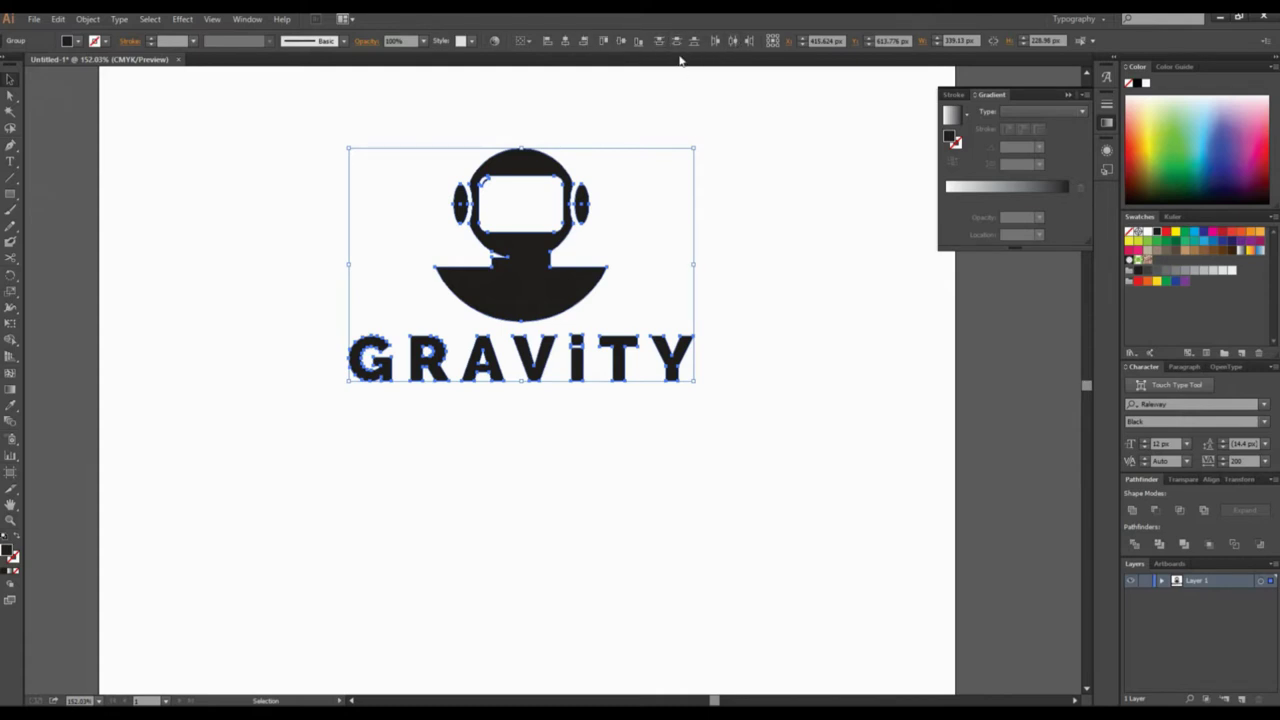
drag(766, 490, 303, 129)
click(729, 236)
drag(520, 360, 555, 360)
drag(410, 134, 705, 485)
click(578, 38)
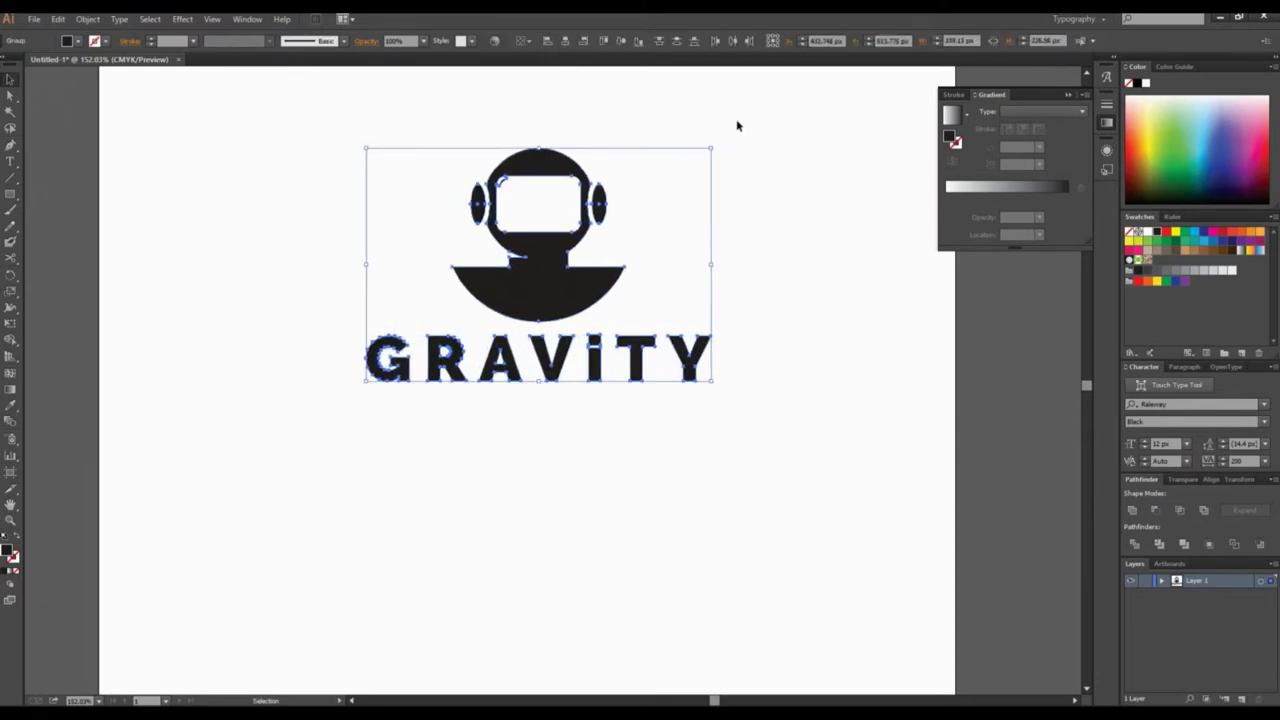
click(737, 123)
drag(668, 326, 650, 346)
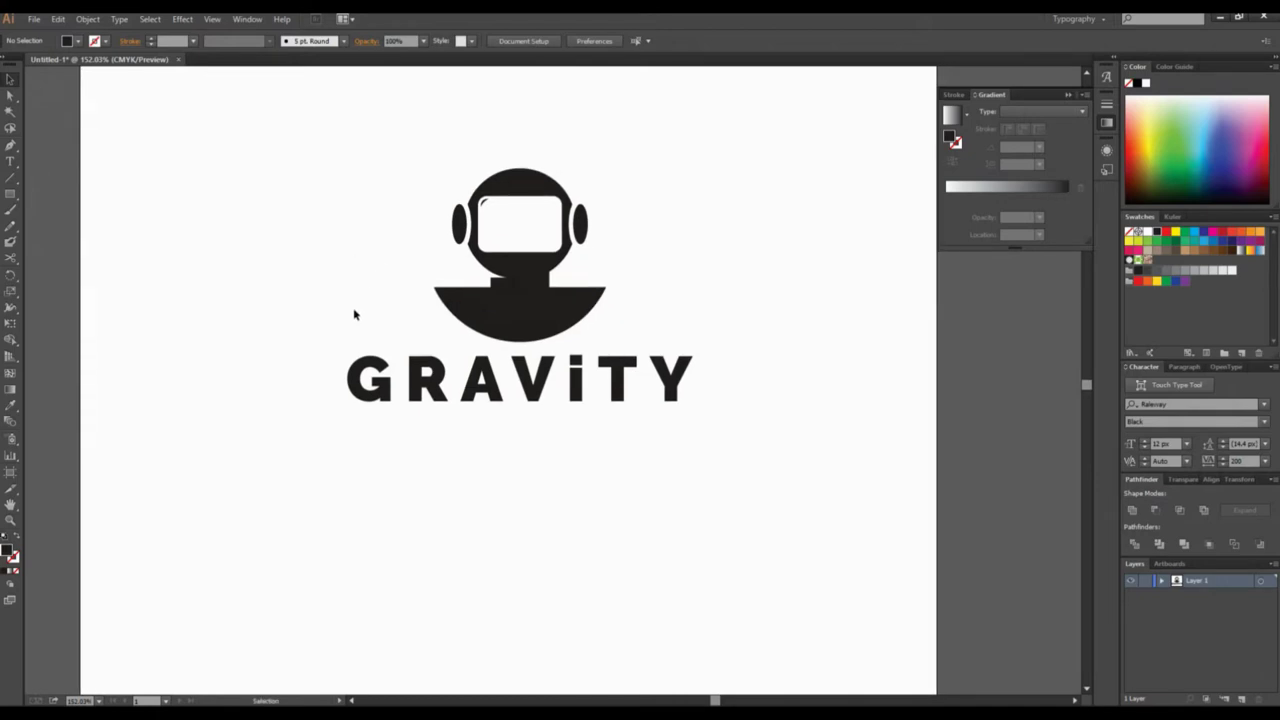
Ungroup the outlined GRAVITY lettering into separate letters
drag(426, 435, 478, 379)
right_click(476, 379)
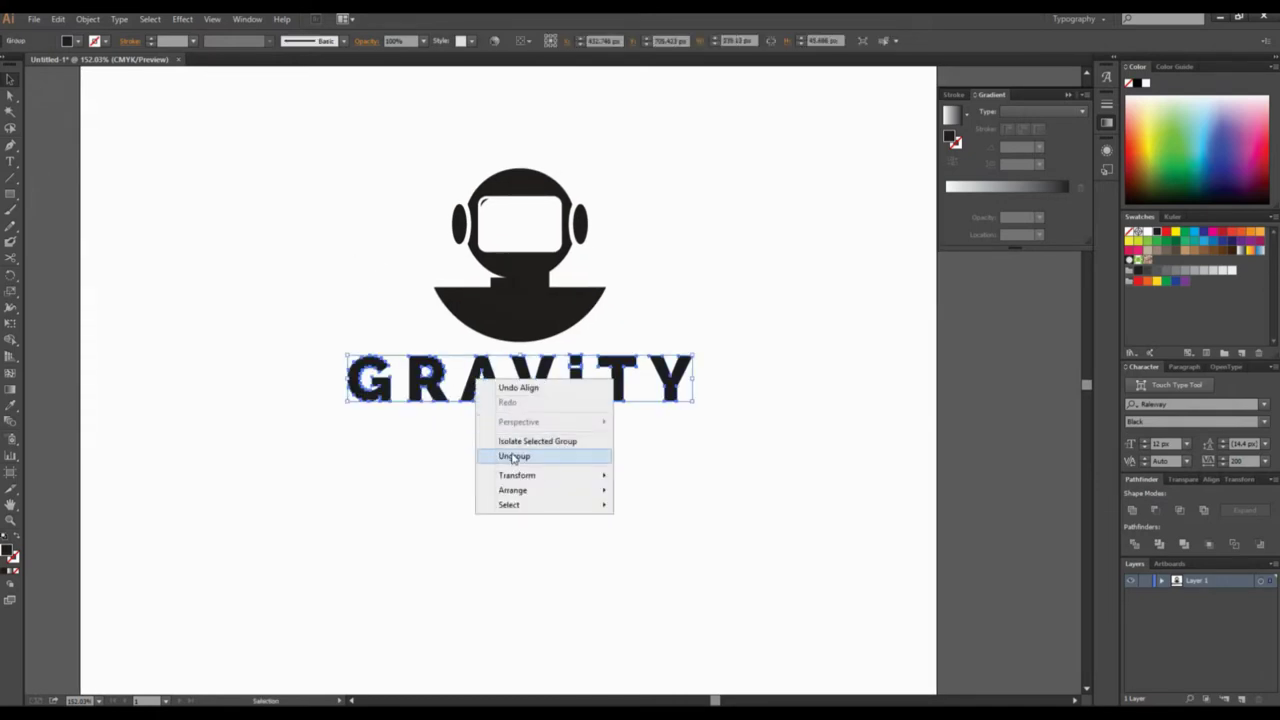
click(508, 437)
click(505, 424)
Try pulling the letters A and Y below the word, undoing both moves
drag(495, 392, 500, 443)
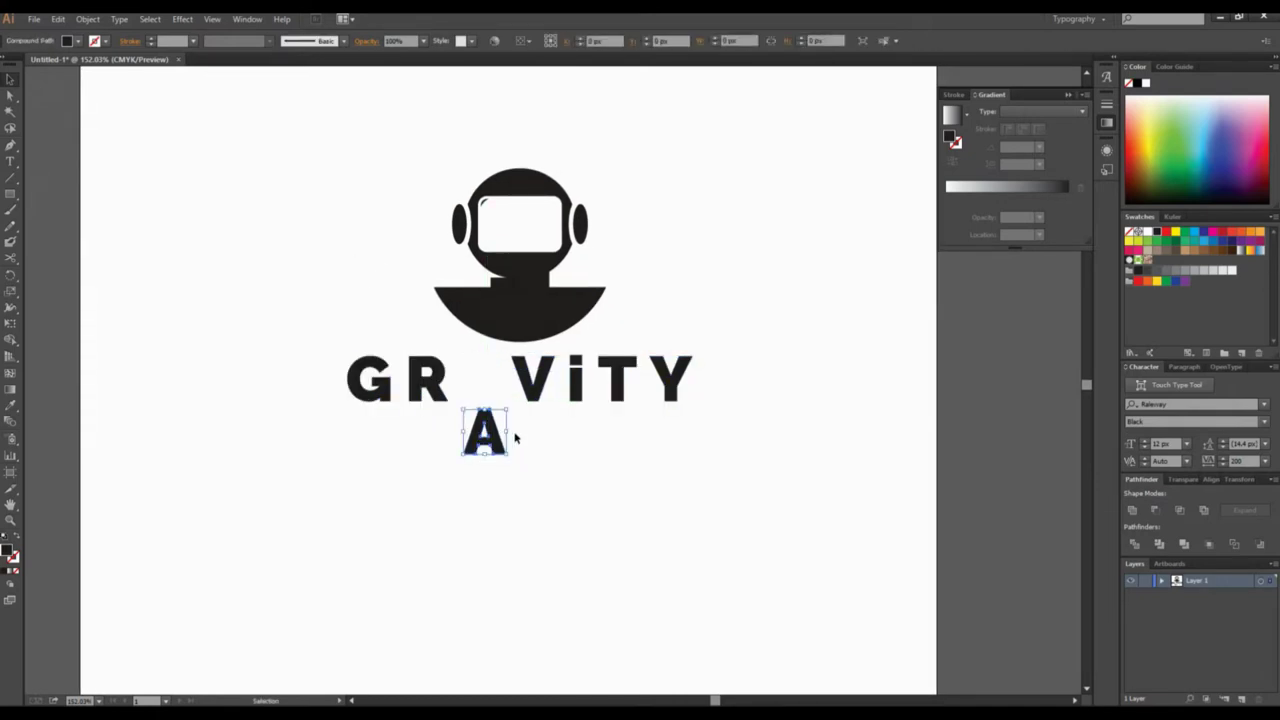
key(ctrl+z)
click(691, 417)
drag(706, 334, 674, 465)
key(ctrl+z)
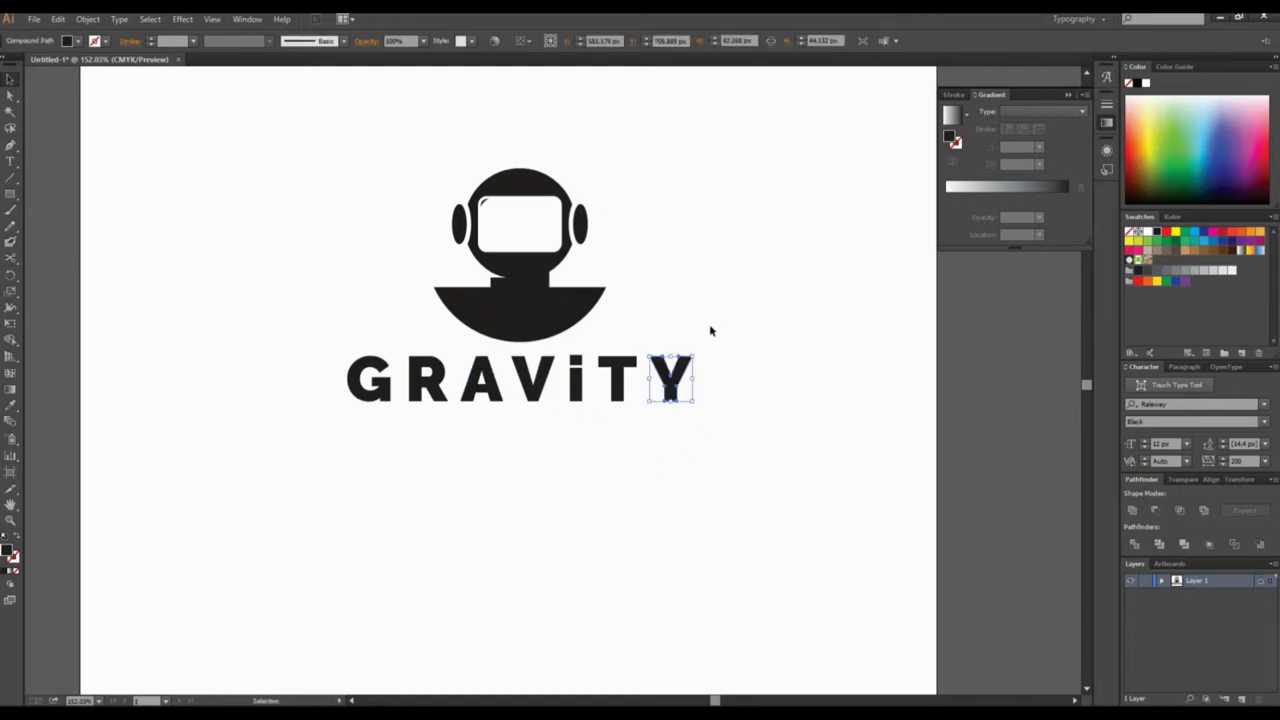
click(714, 314)
Pan and zoom in on the logo to about 307%
drag(682, 313, 695, 390)
click(10, 519)
drag(325, 205, 751, 517)
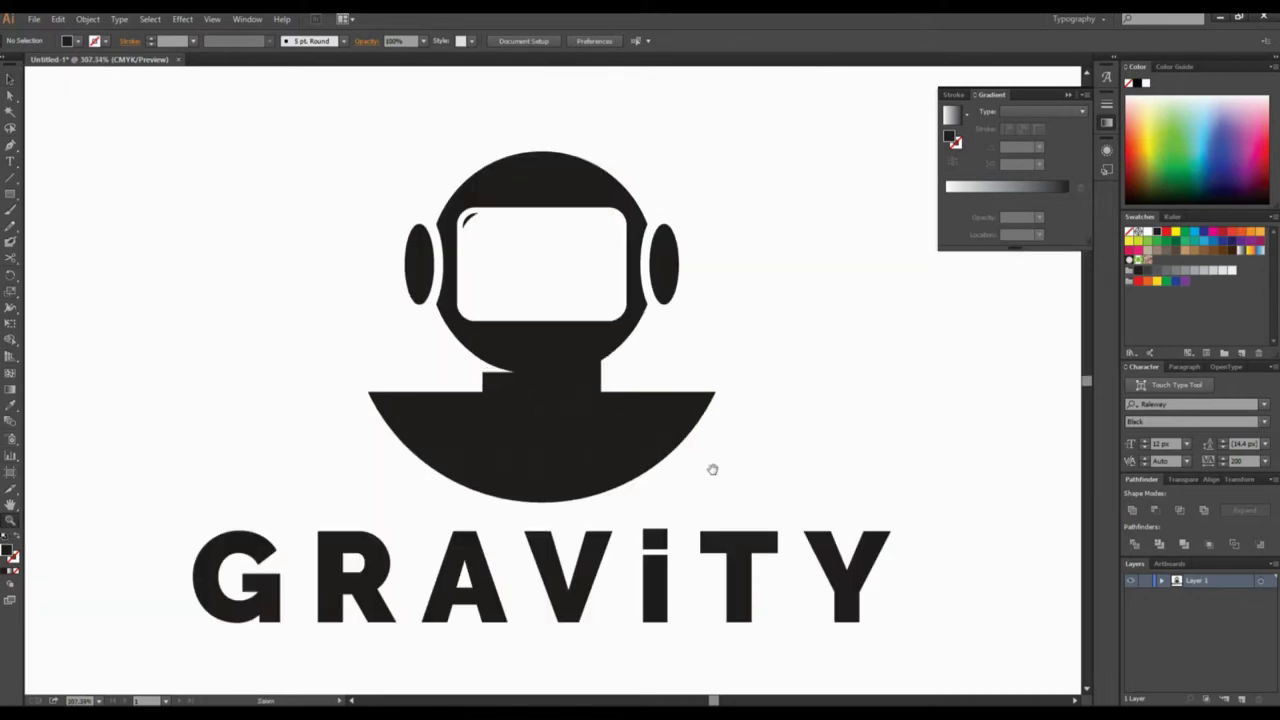
drag(709, 463, 666, 306)
Select the GRAVITY lettering and raise it about 31 px toward the robot's base
click(10, 79)
drag(150, 488, 915, 370)
drag(520, 425, 519, 372)
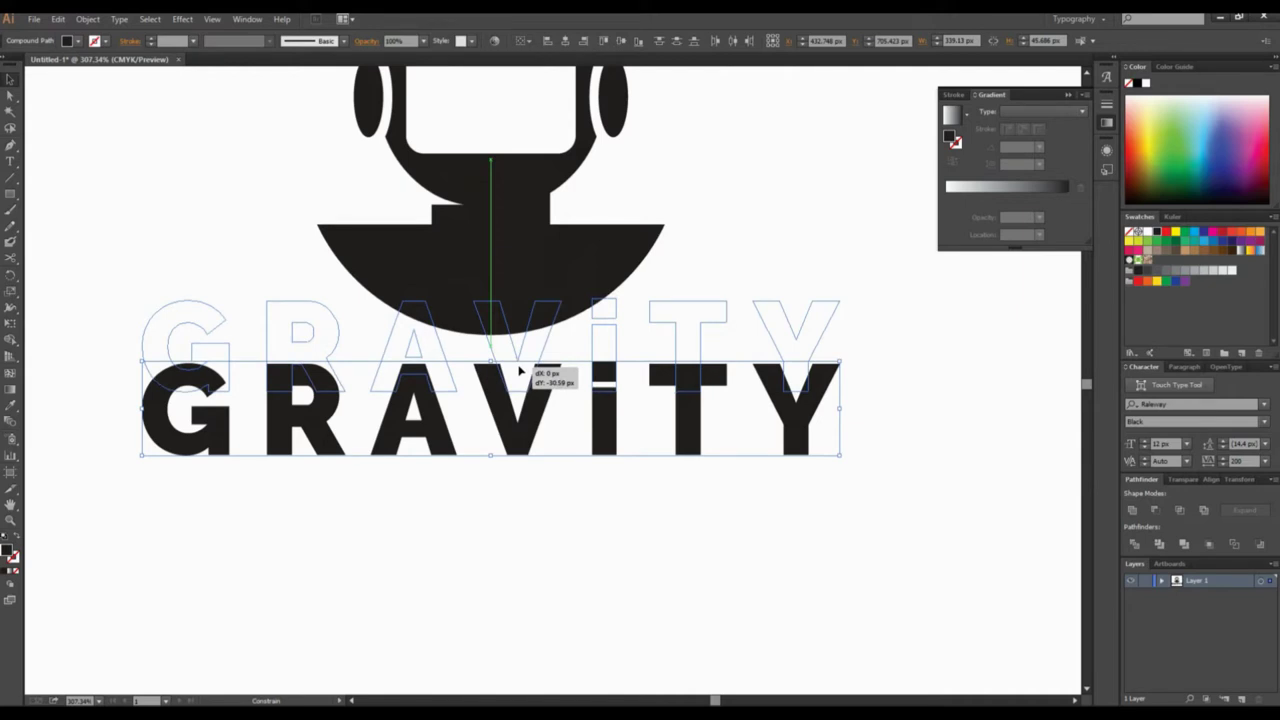
drag(519, 372, 520, 370)
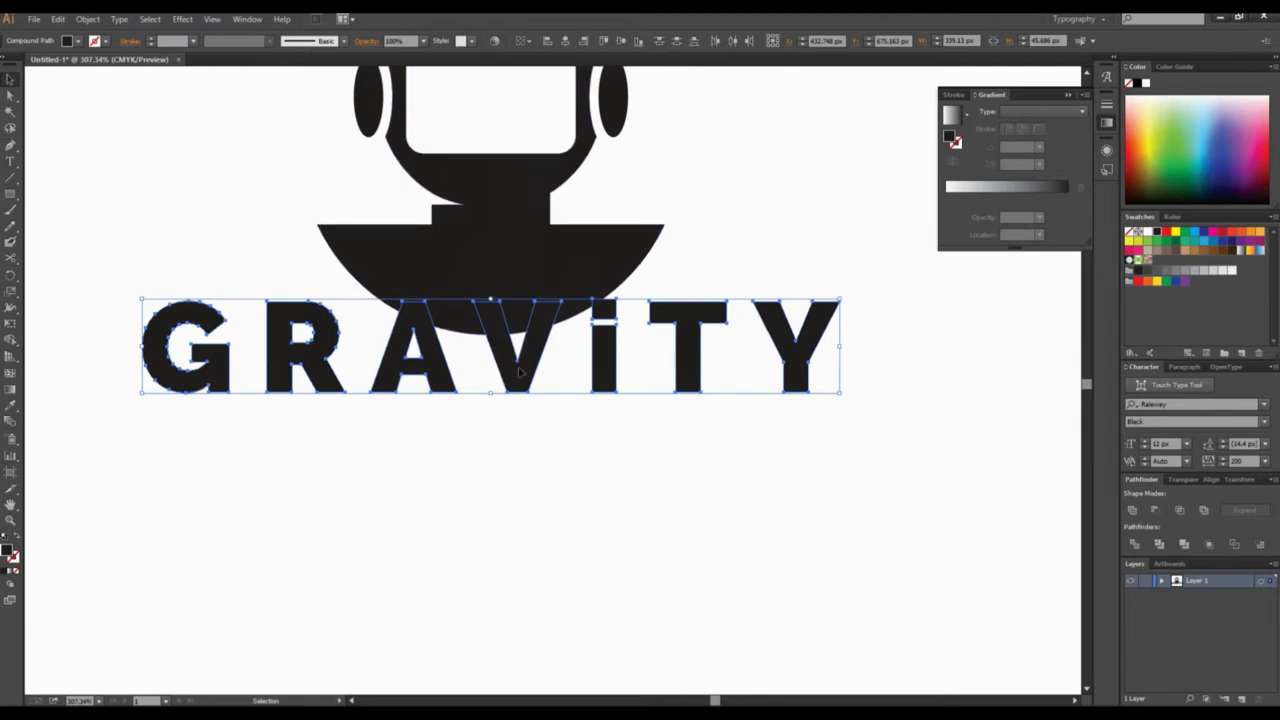
mouse_move(517, 378)
mouse_down()
mouse_move(514, 397)
mouse_move(514, 366)
mouse_move(506, 543)
mouse_move(523, 560)
mouse_move(526, 389)
mouse_move(512, 381)
mouse_up()
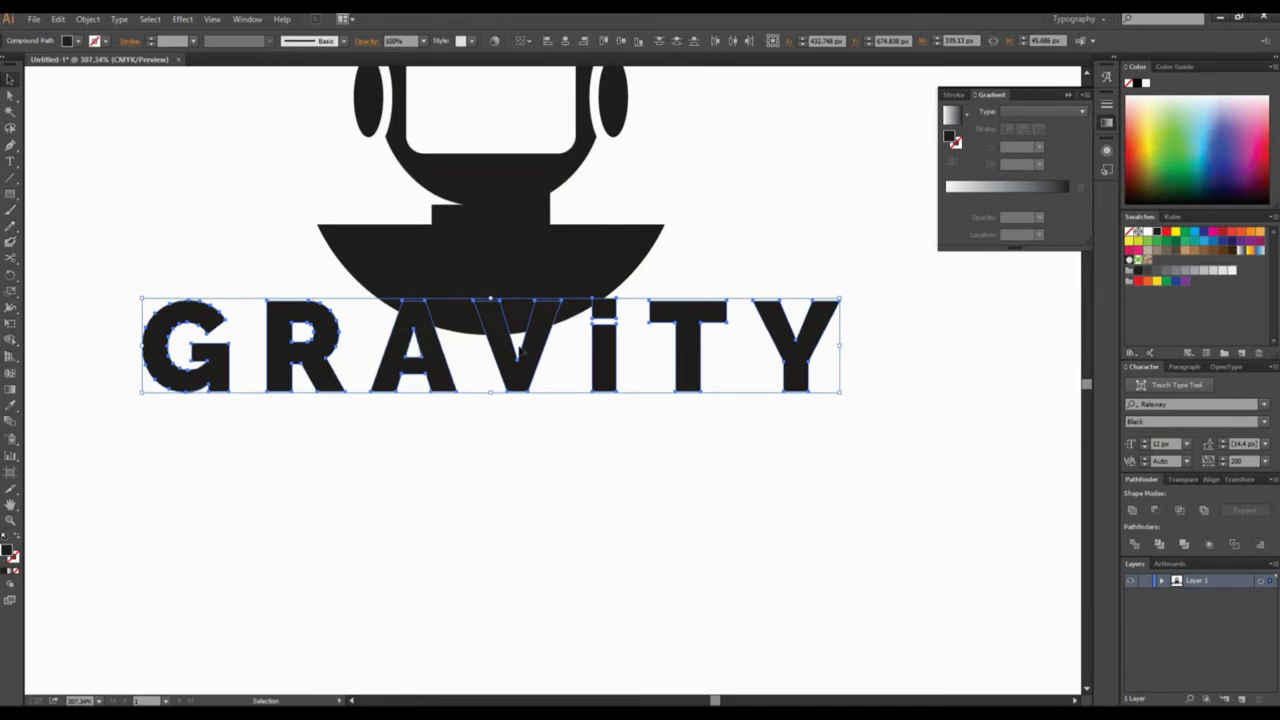
Reselect GRAVITY and lower it a few pixels so it just overlaps the curved base
click(777, 228)
scroll(740, 314, up, 3)
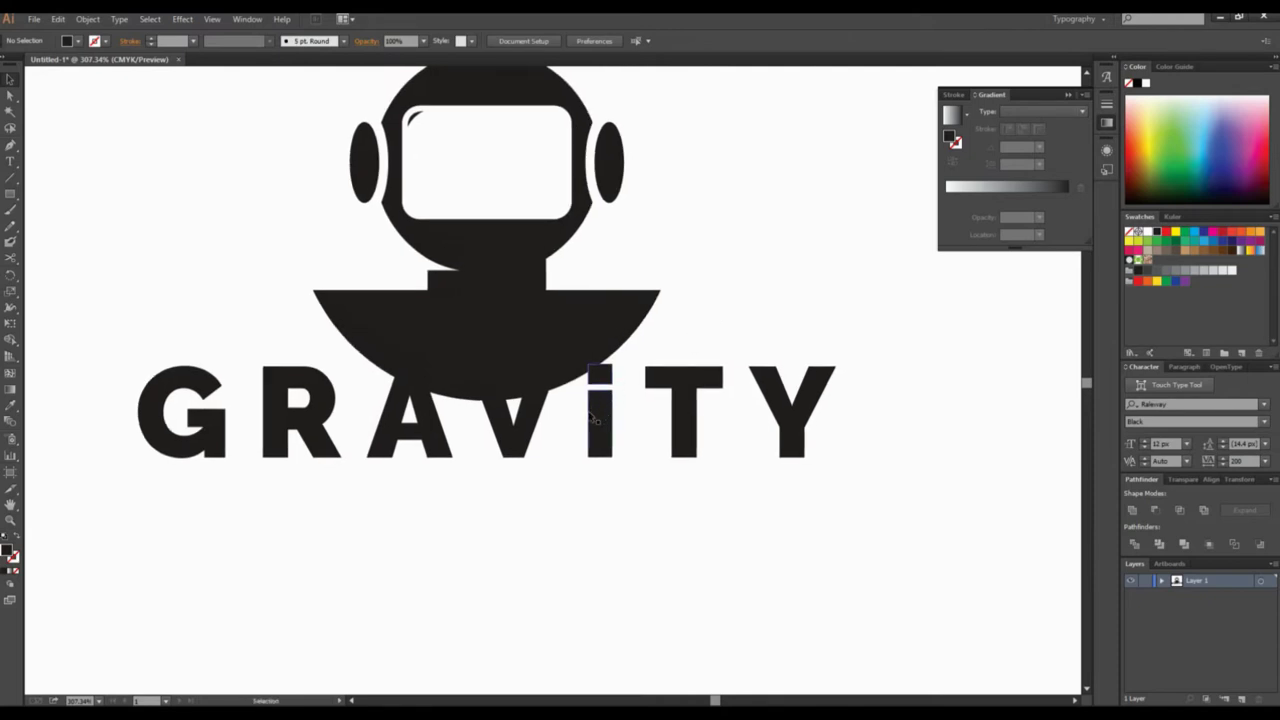
drag(868, 532, 106, 423)
drag(110, 532, 897, 426)
drag(890, 523, 96, 413)
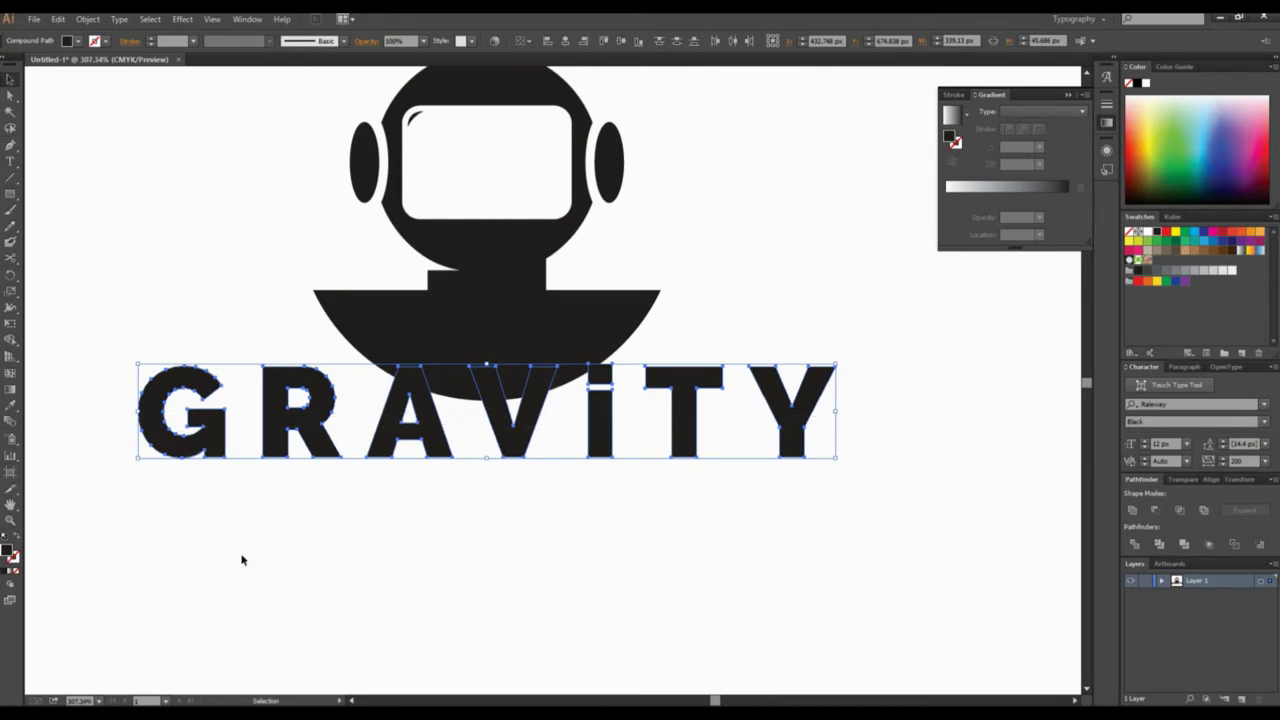
drag(484, 522, 425, 440)
drag(291, 261, 336, 302)
drag(136, 524, 829, 412)
drag(600, 427, 600, 443)
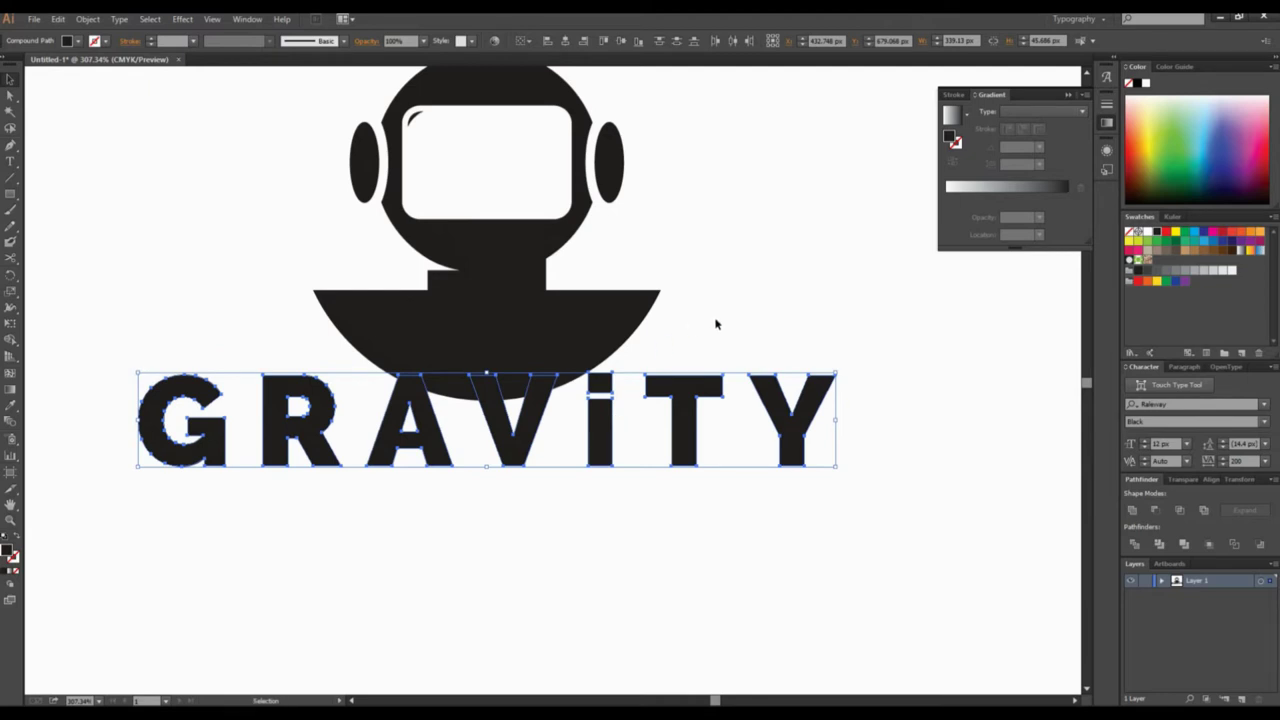
drag(522, 447, 522, 455)
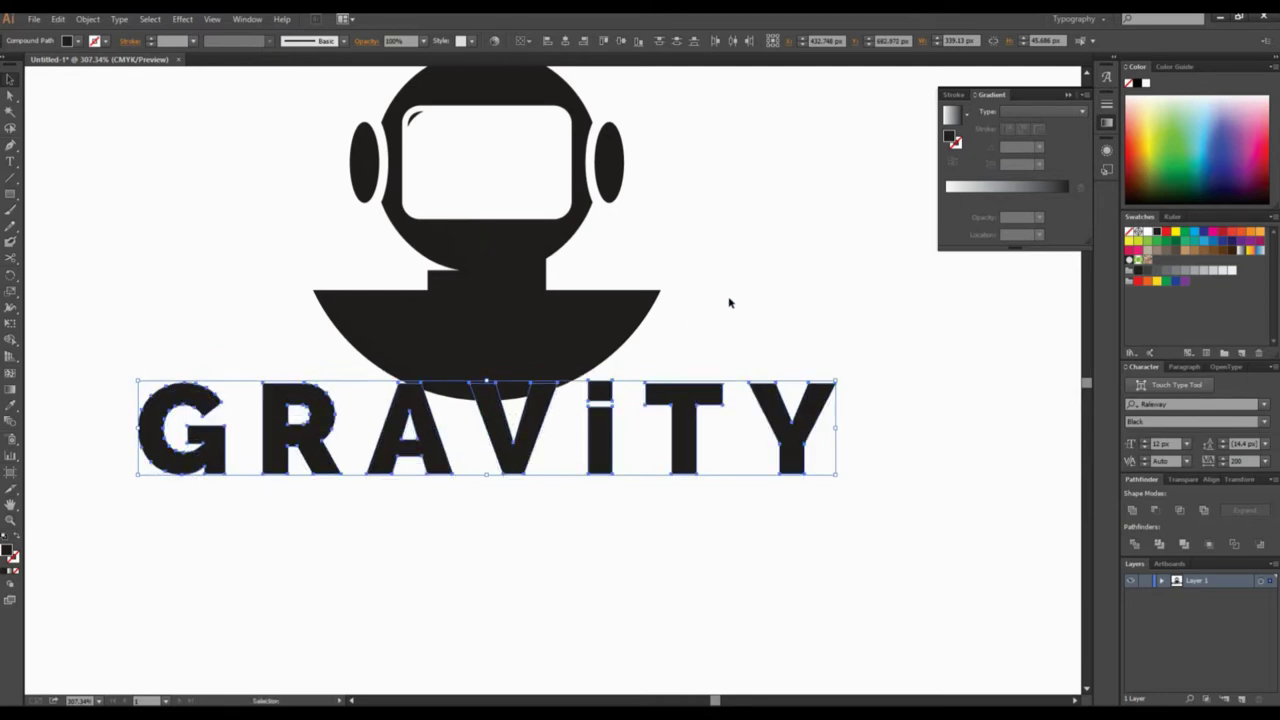
click(307, 272)
drag(258, 268, 366, 322)
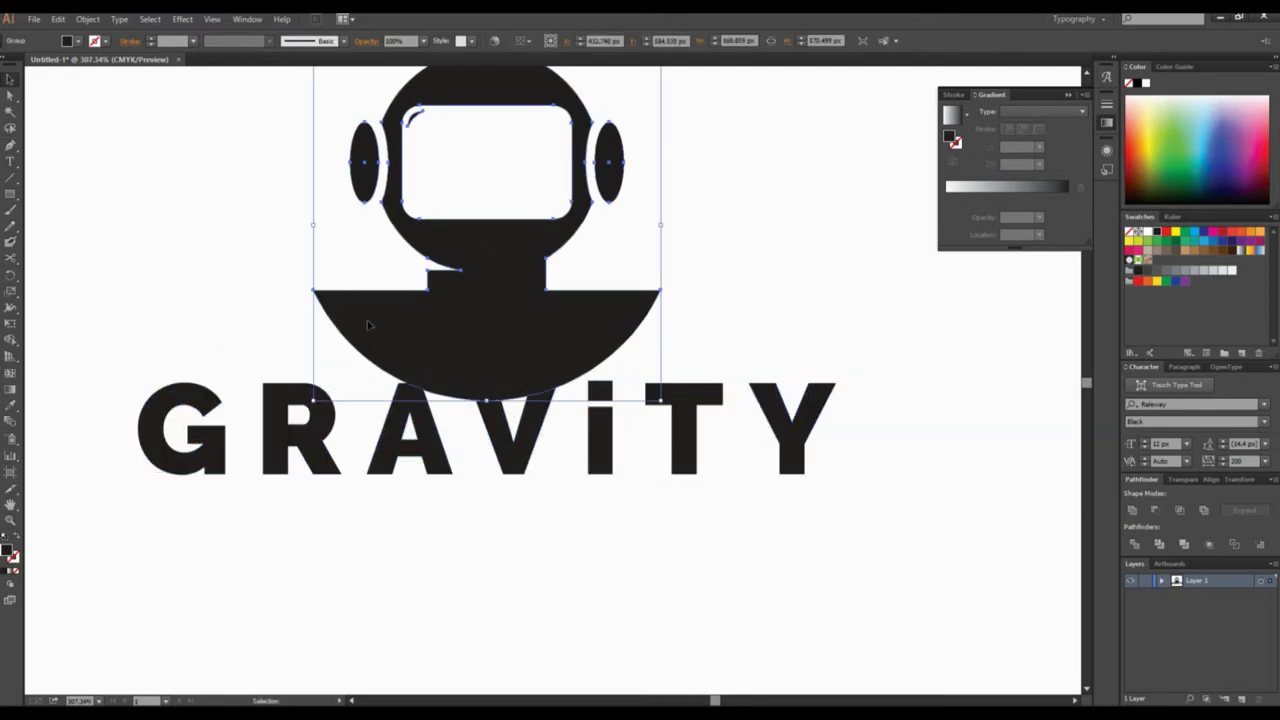
Ungroup the robot helmet and select the helmet shape
right_click(357, 298)
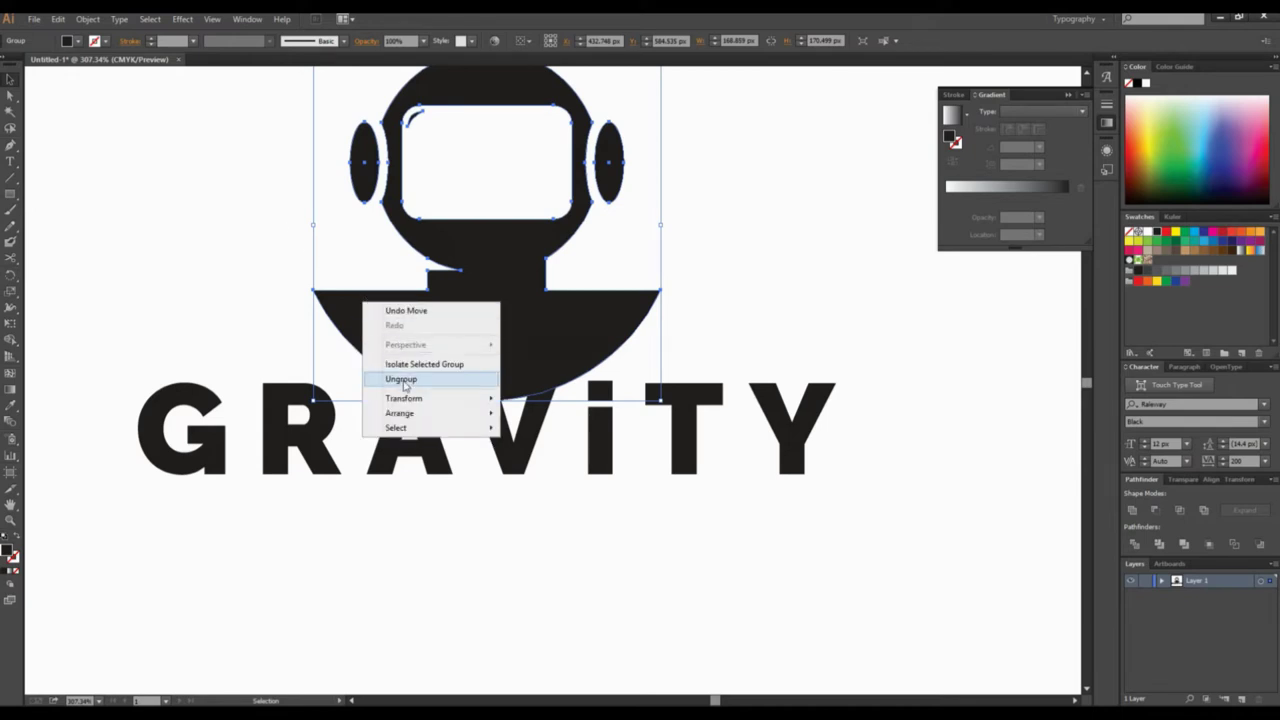
click(246, 297)
click(282, 289)
drag(282, 289, 328, 311)
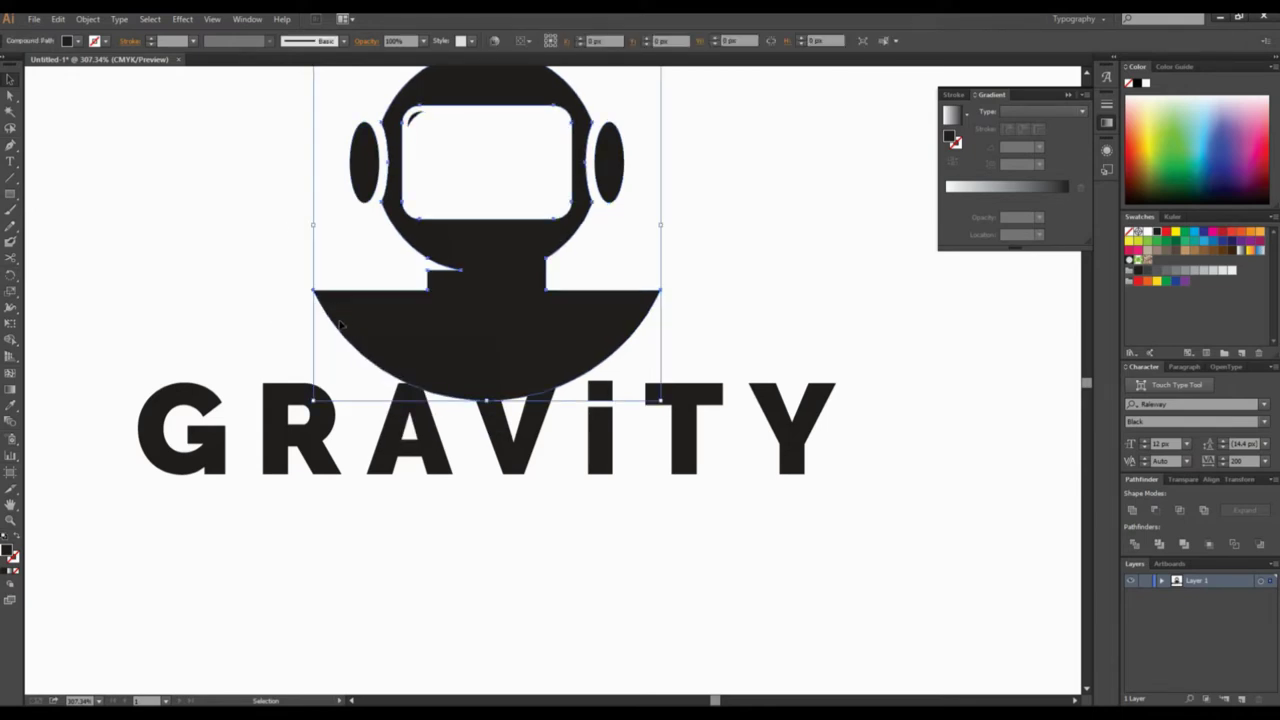
Create a 9 px Offset Path around the helmet with preview on
click(88, 20)
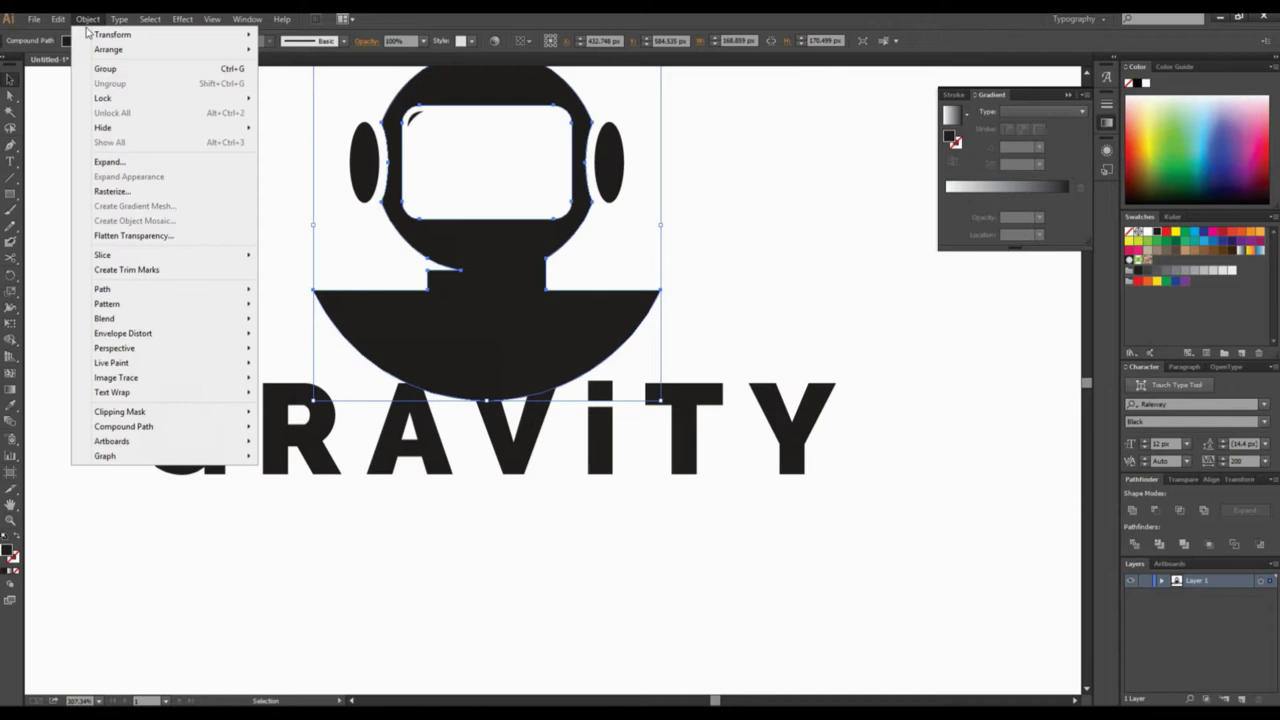
mouse_move(222, 291)
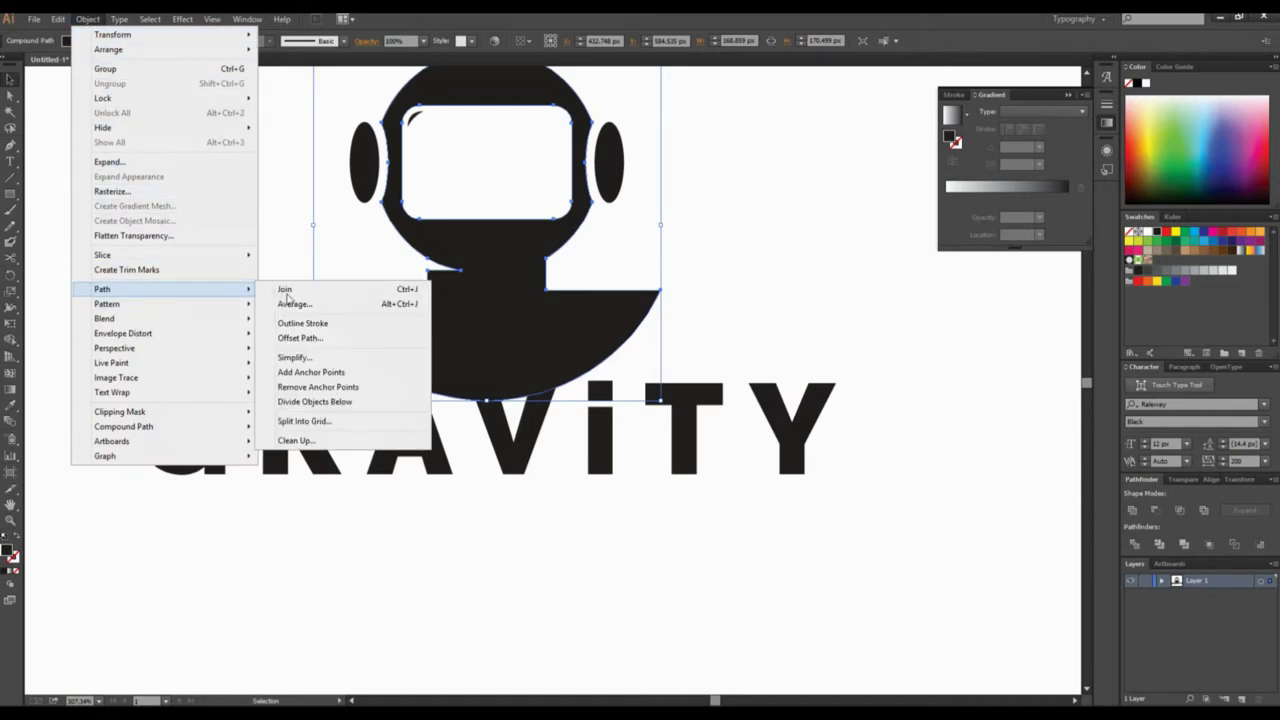
click(302, 337)
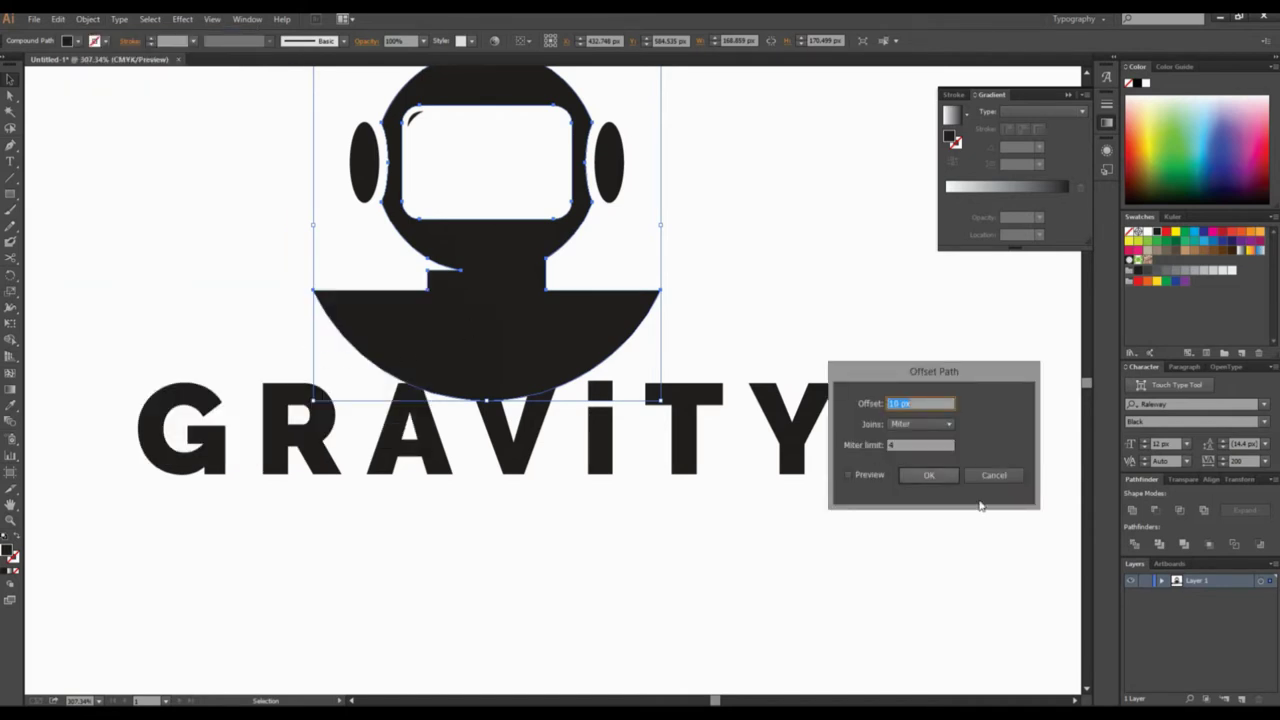
click(849, 475)
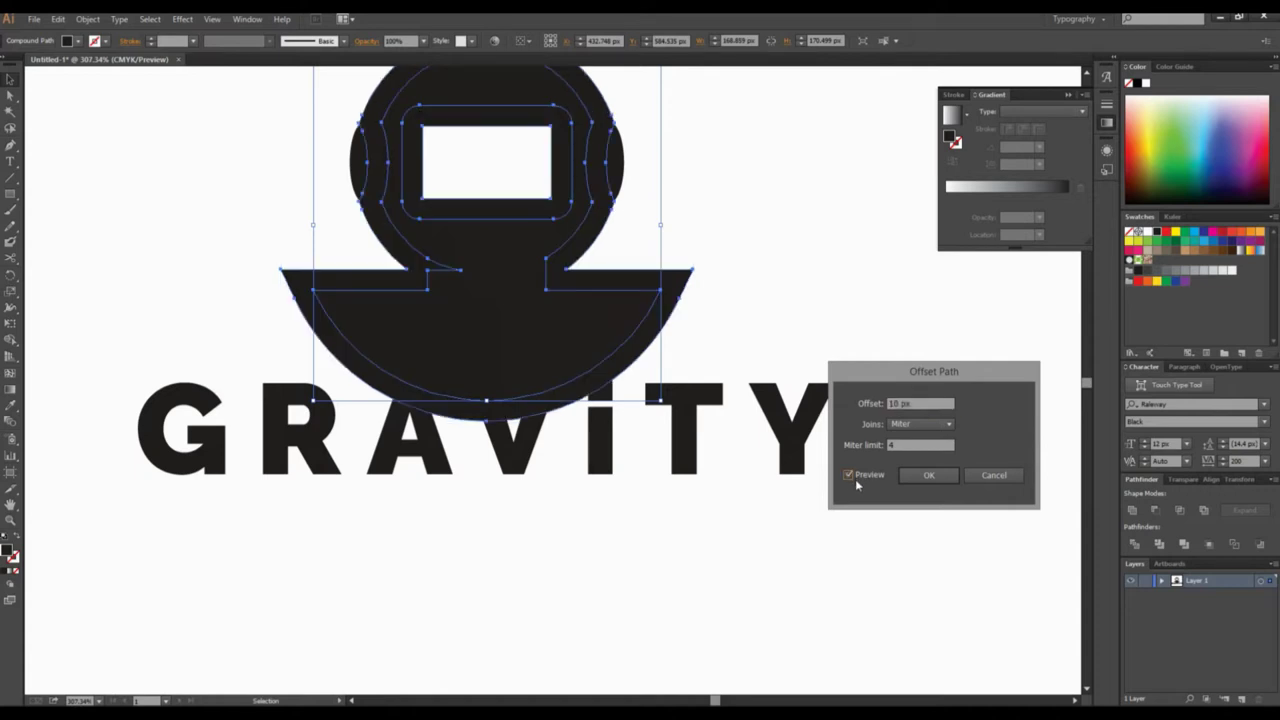
click(929, 406)
key(Down)
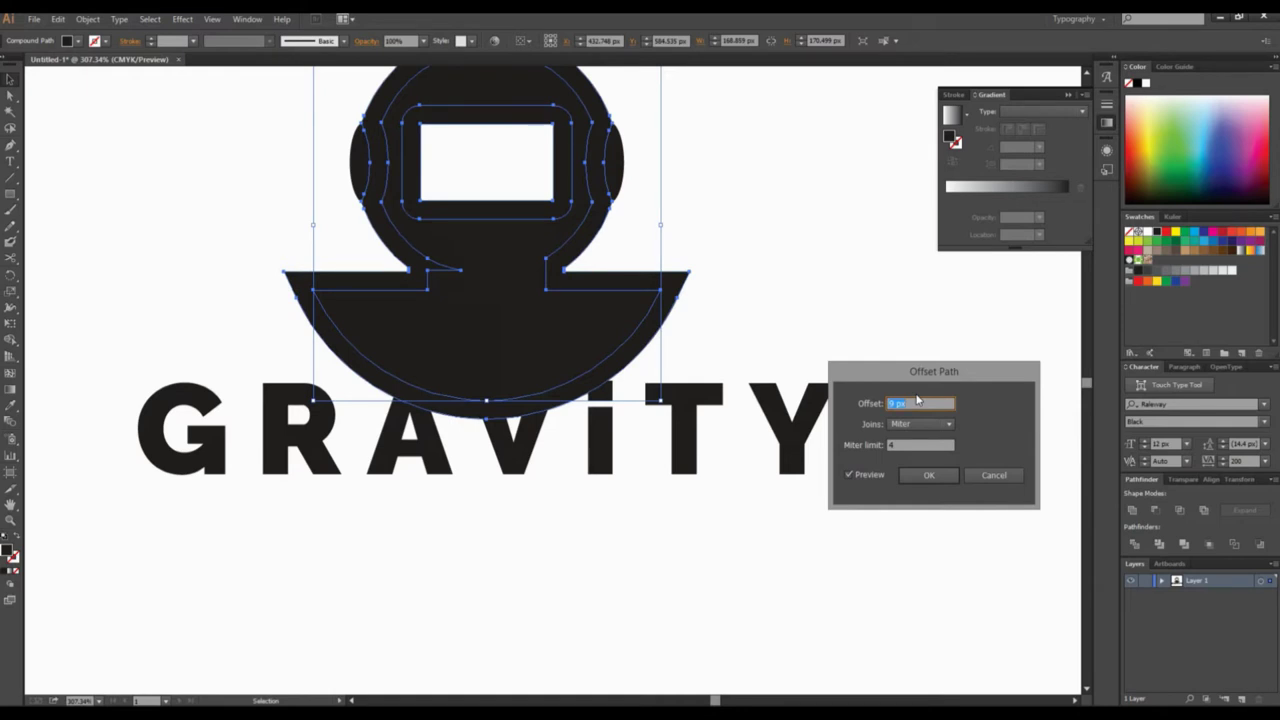
click(929, 475)
Copy the offset silhouette to the clipboard with Edit > Copy
click(842, 506)
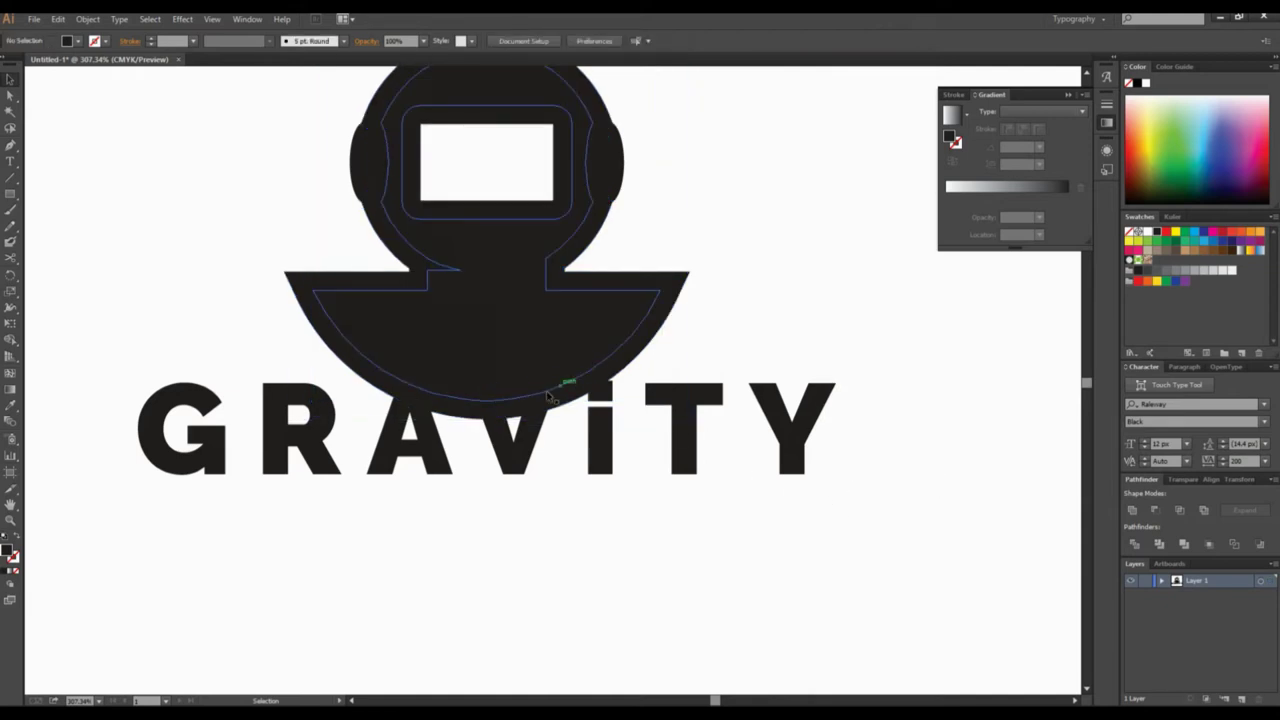
click(347, 365)
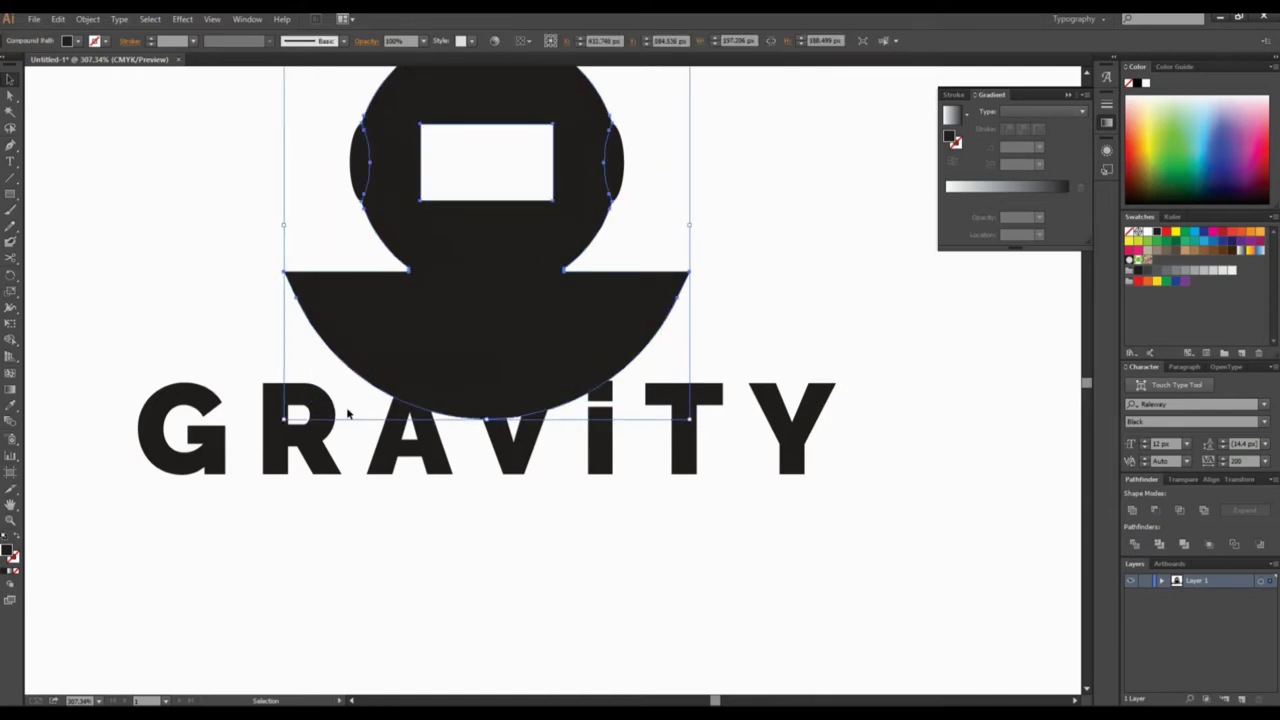
click(58, 19)
click(80, 84)
click(460, 587)
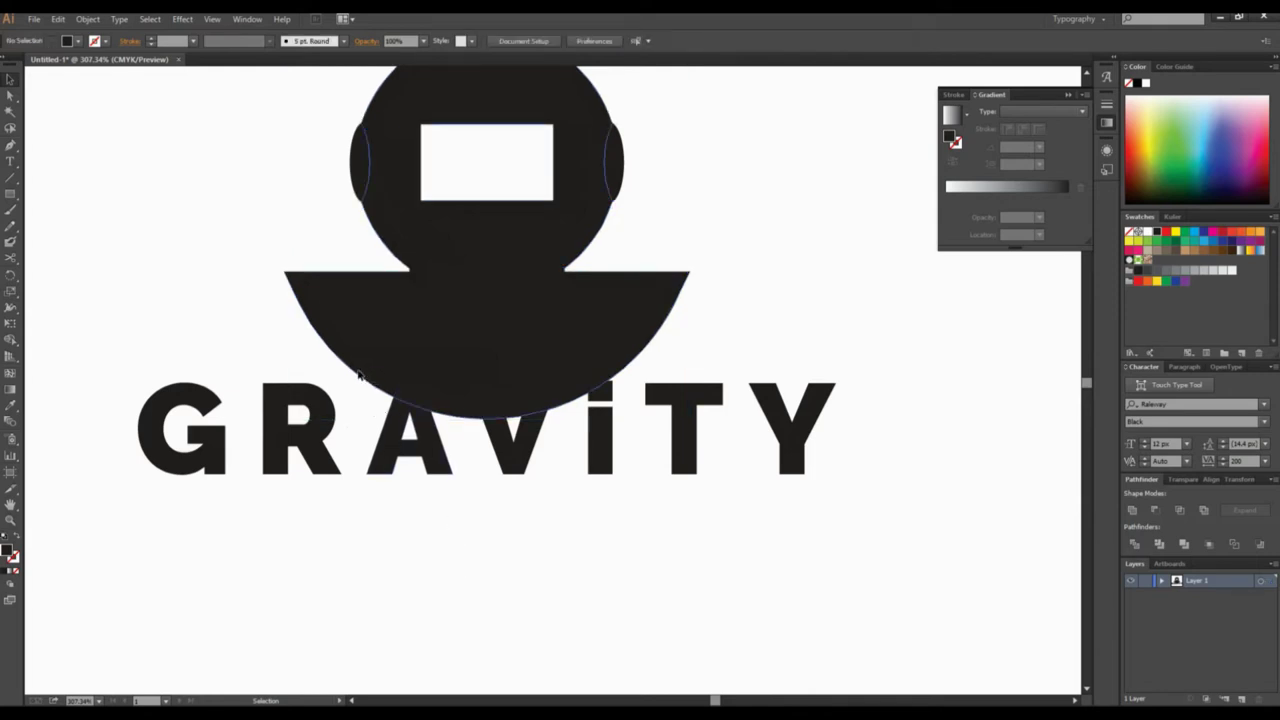
click(360, 376)
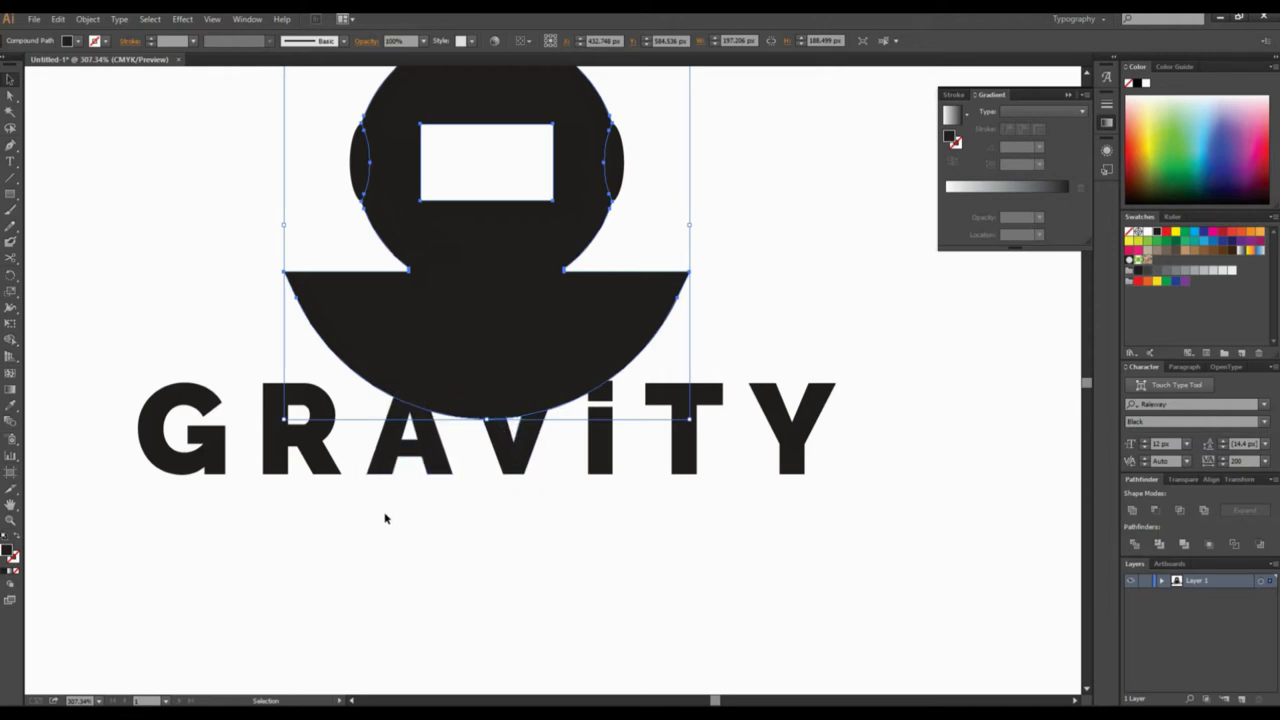
Send the letter A behind the helmet with Arrange > Send to Back
drag(408, 560, 370, 396)
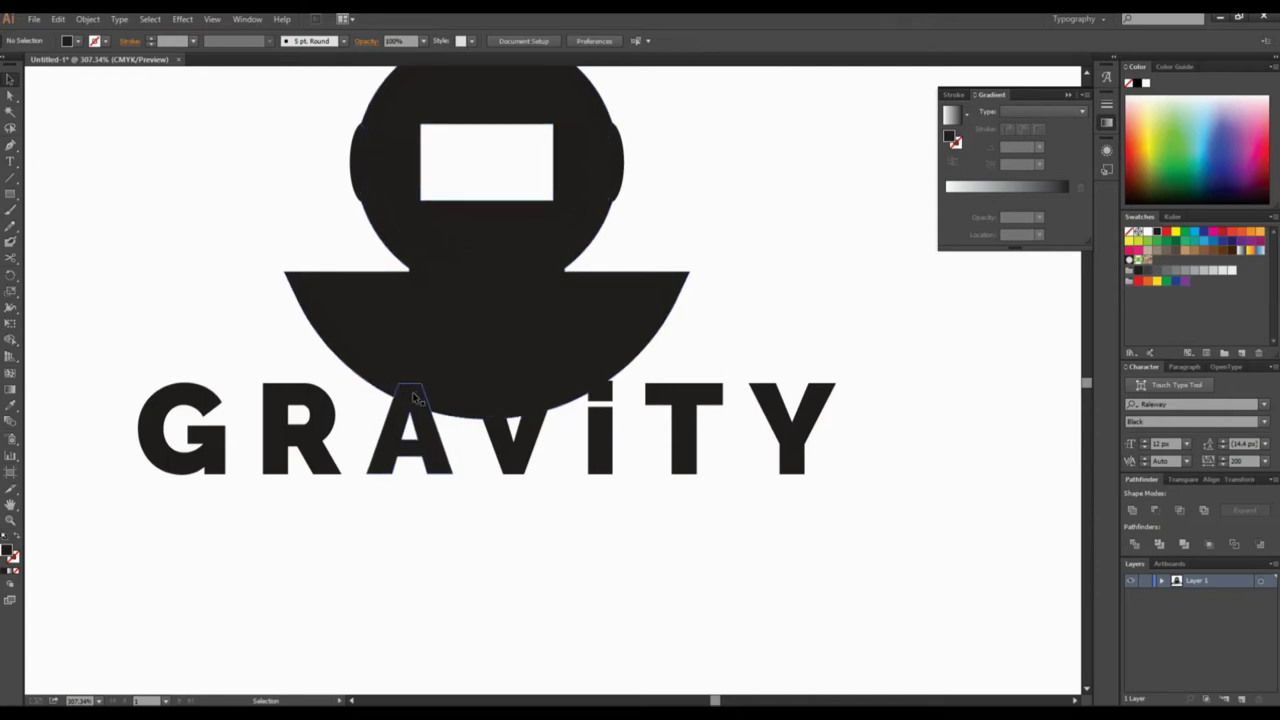
right_click(388, 436)
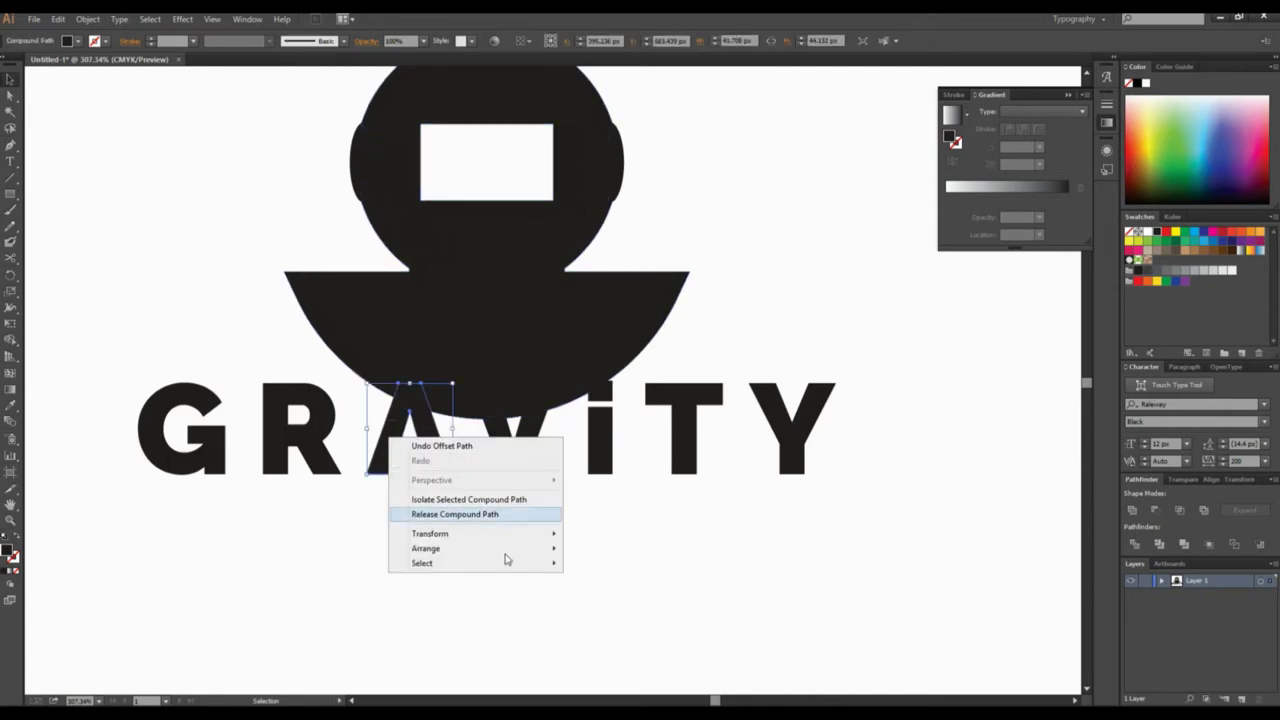
mouse_move(540, 553)
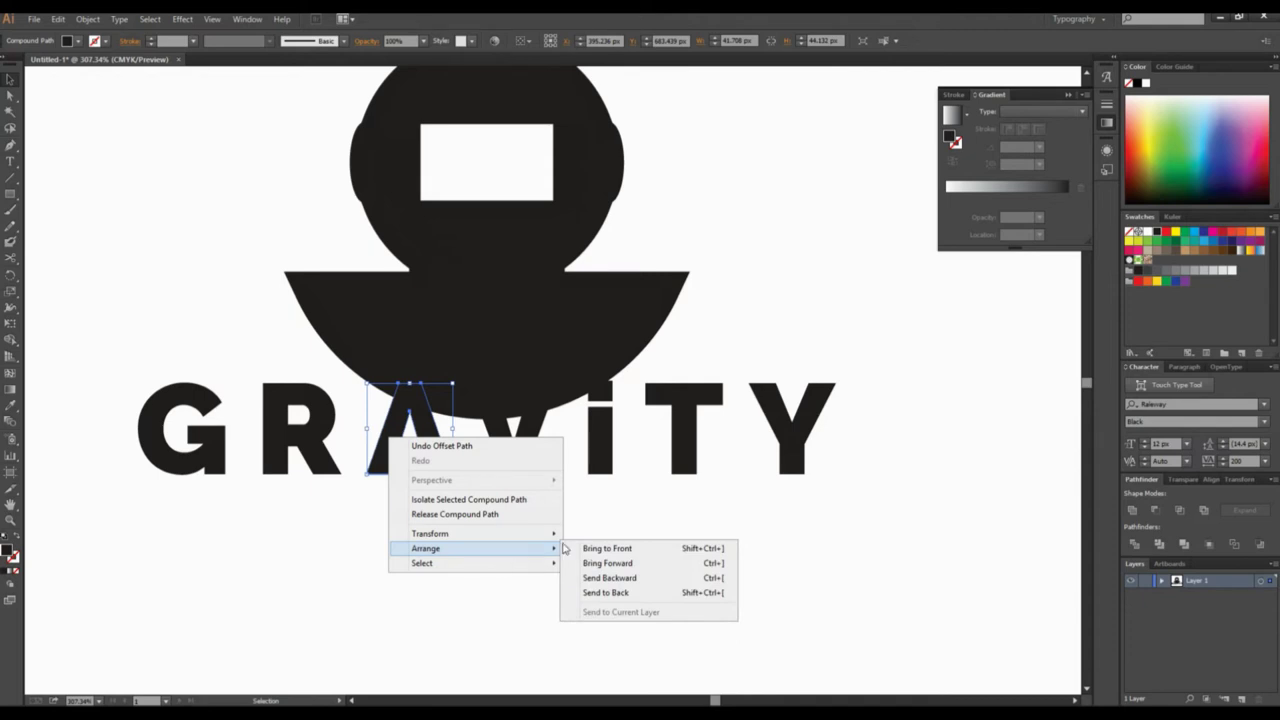
click(605, 592)
Select the helmet shape, then select the letter V
click(457, 491)
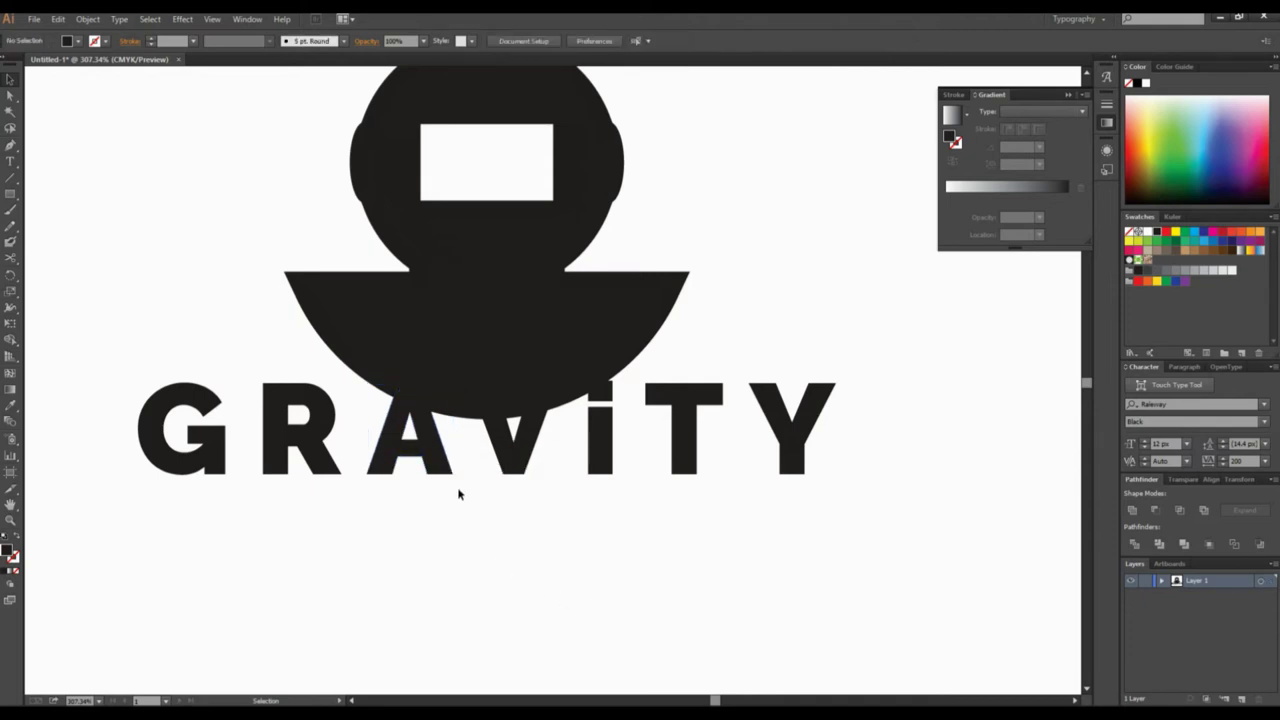
click(404, 402)
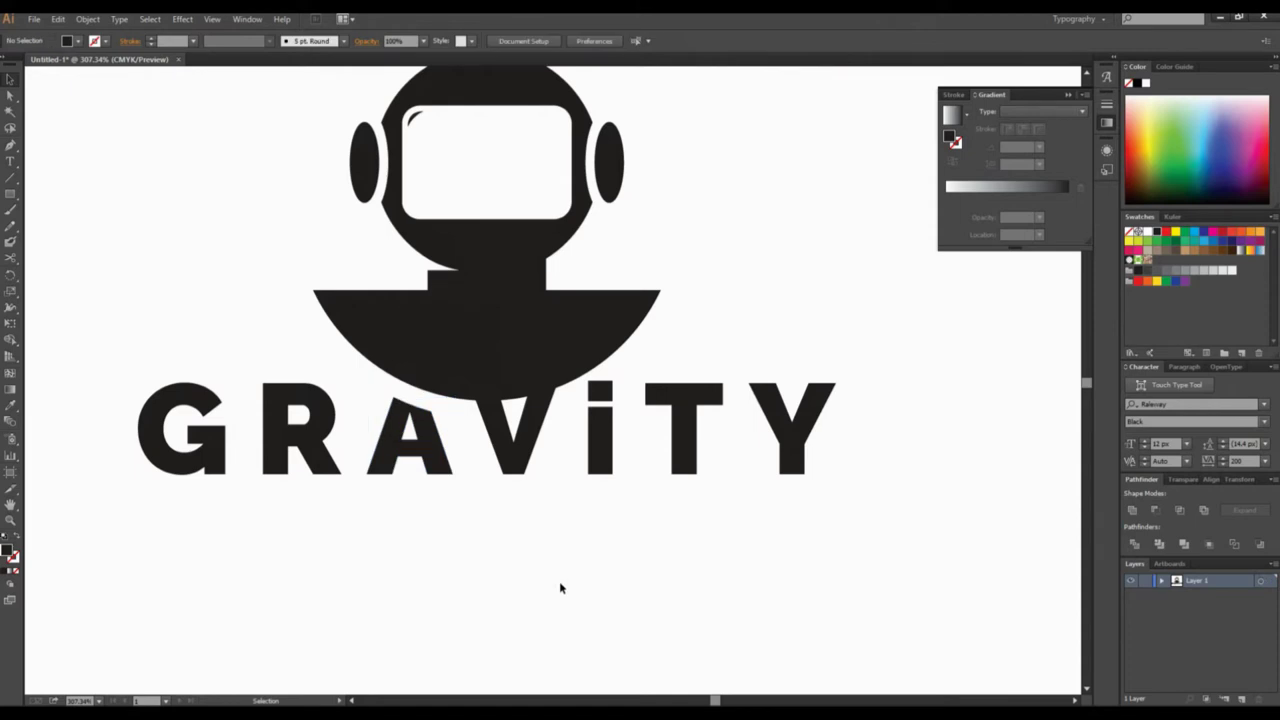
drag(560, 586, 570, 646)
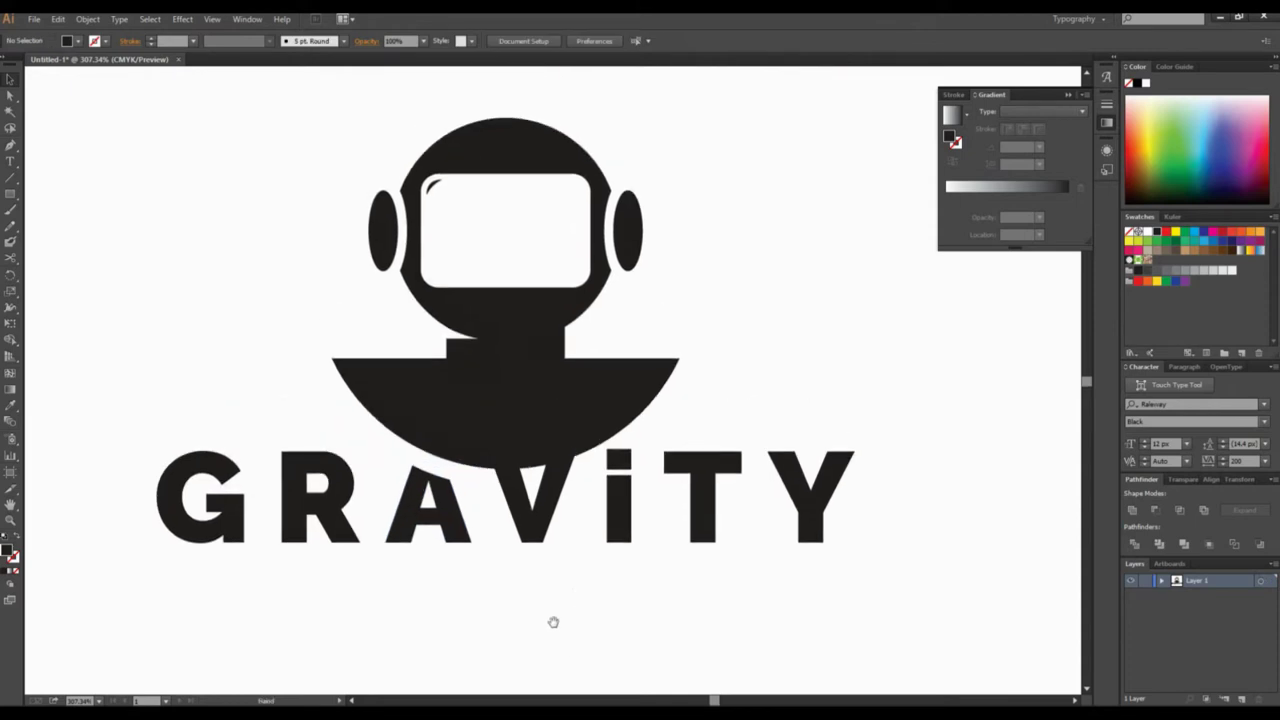
drag(518, 592, 578, 502)
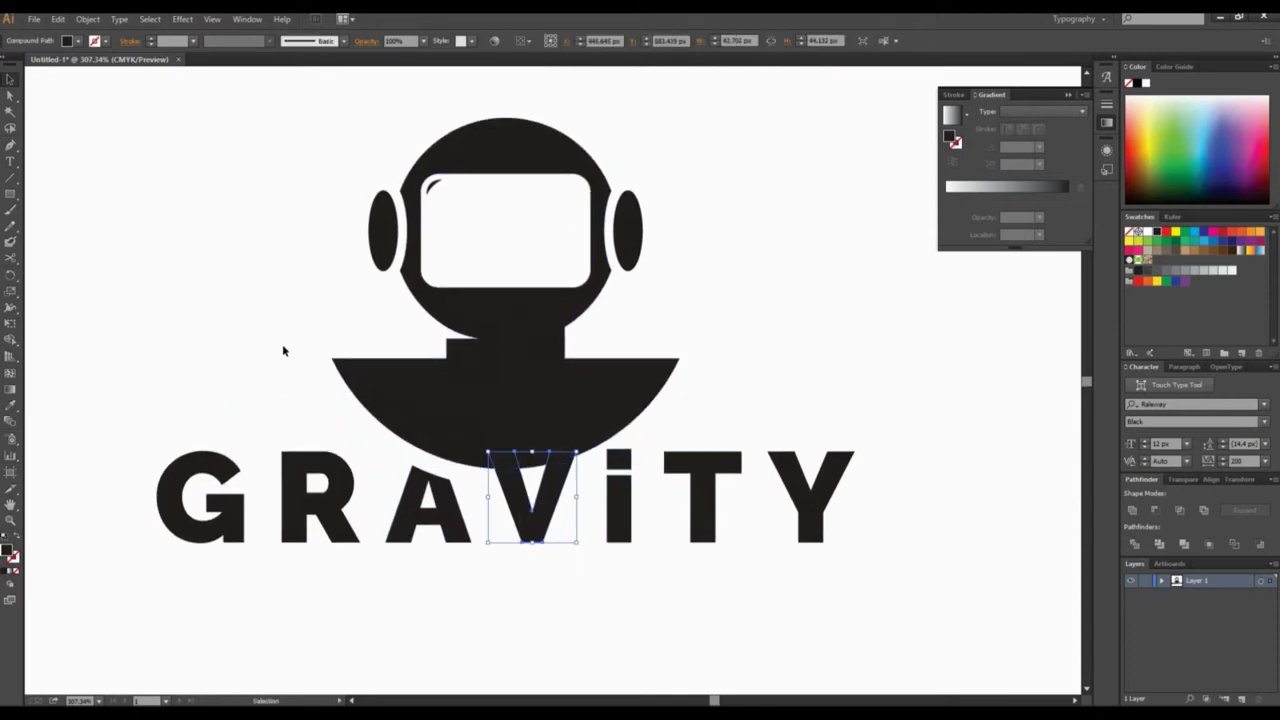
Paste a helmet copy in place over the V and apply Minus Front to trim its top
click(60, 20)
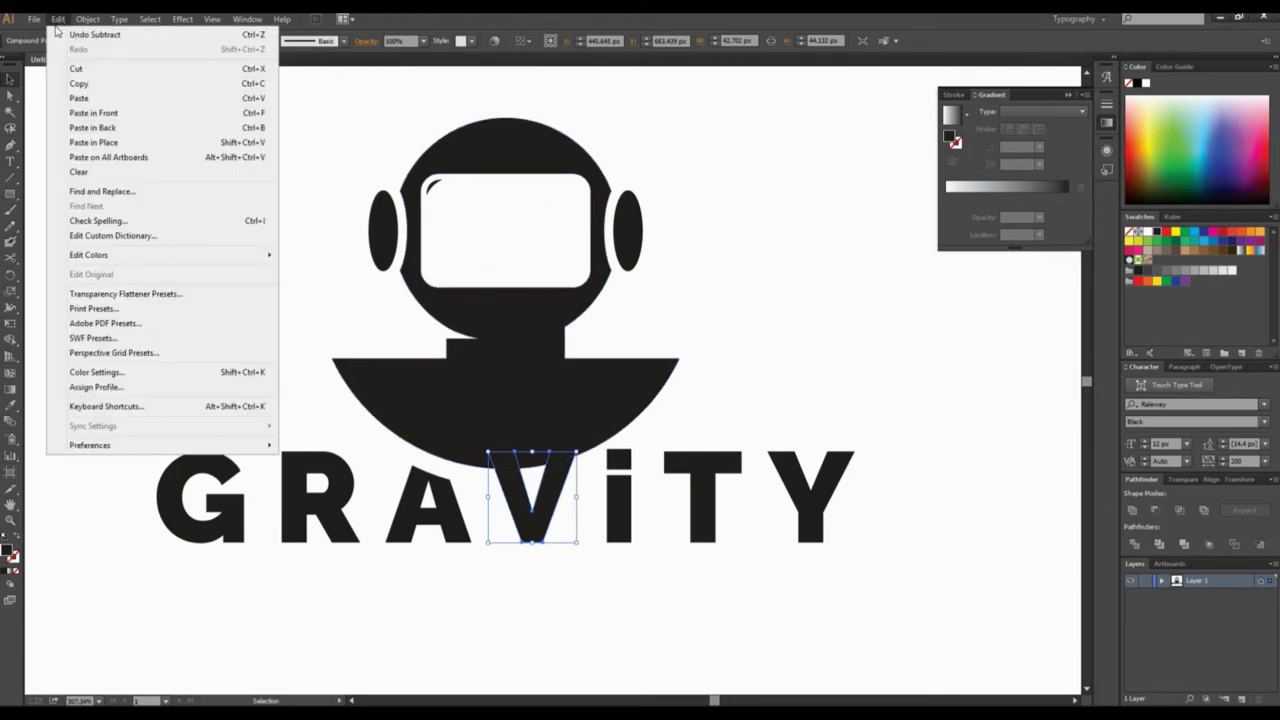
click(107, 143)
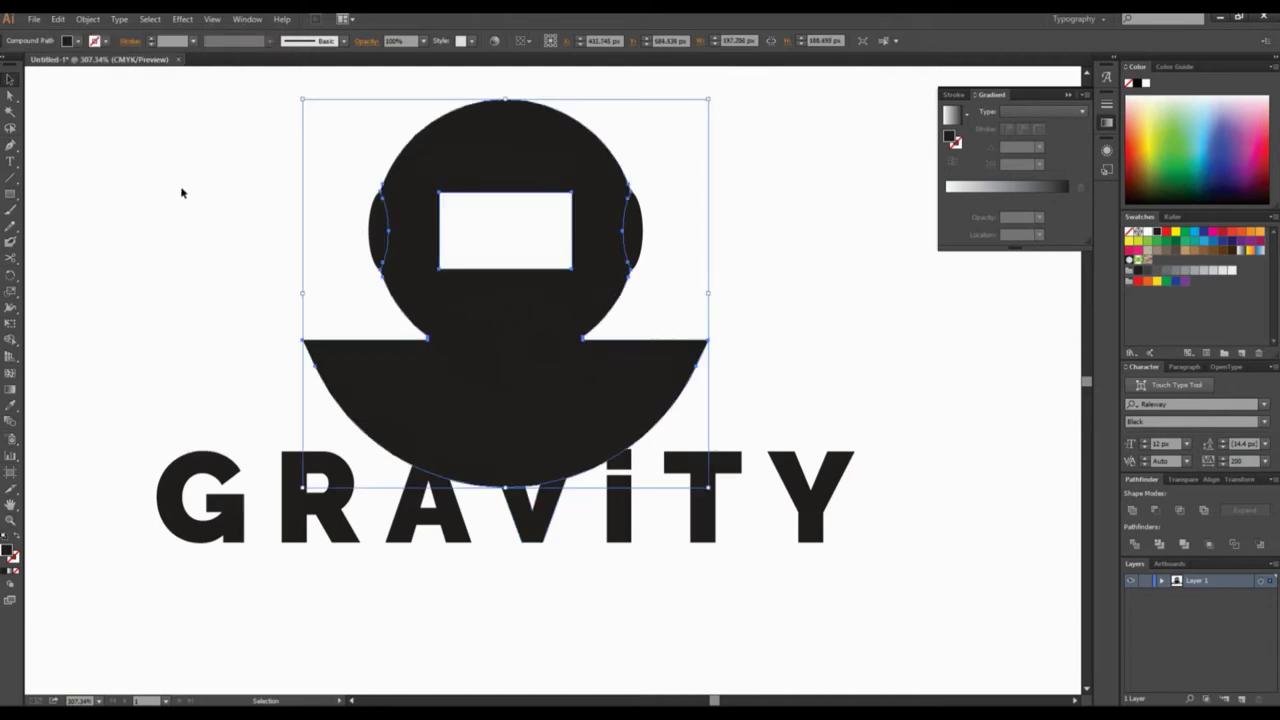
click(606, 651)
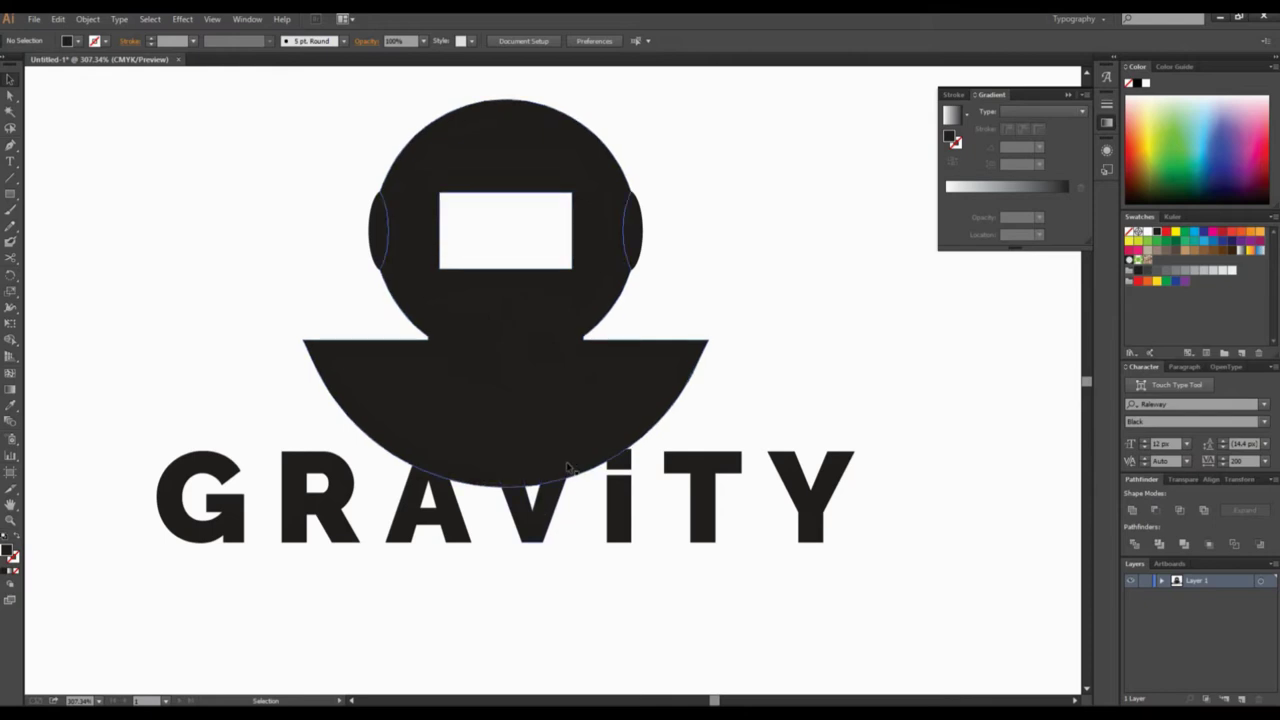
click(587, 470)
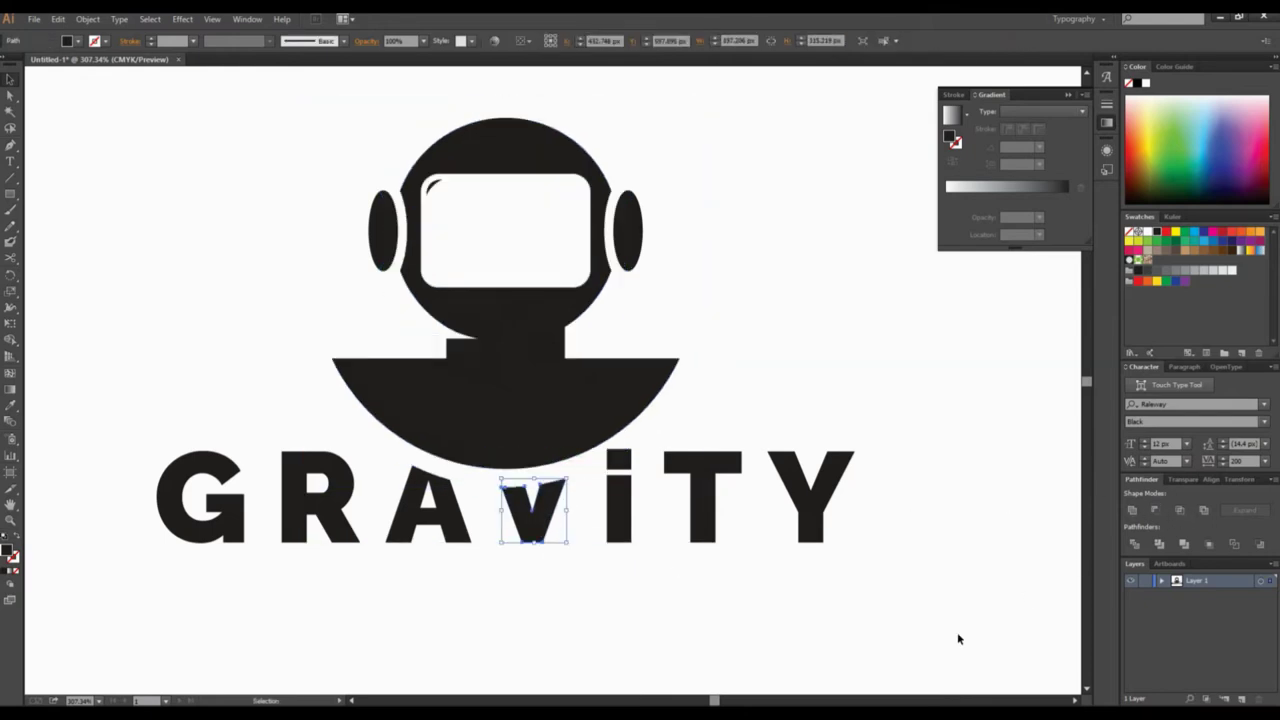
click(900, 640)
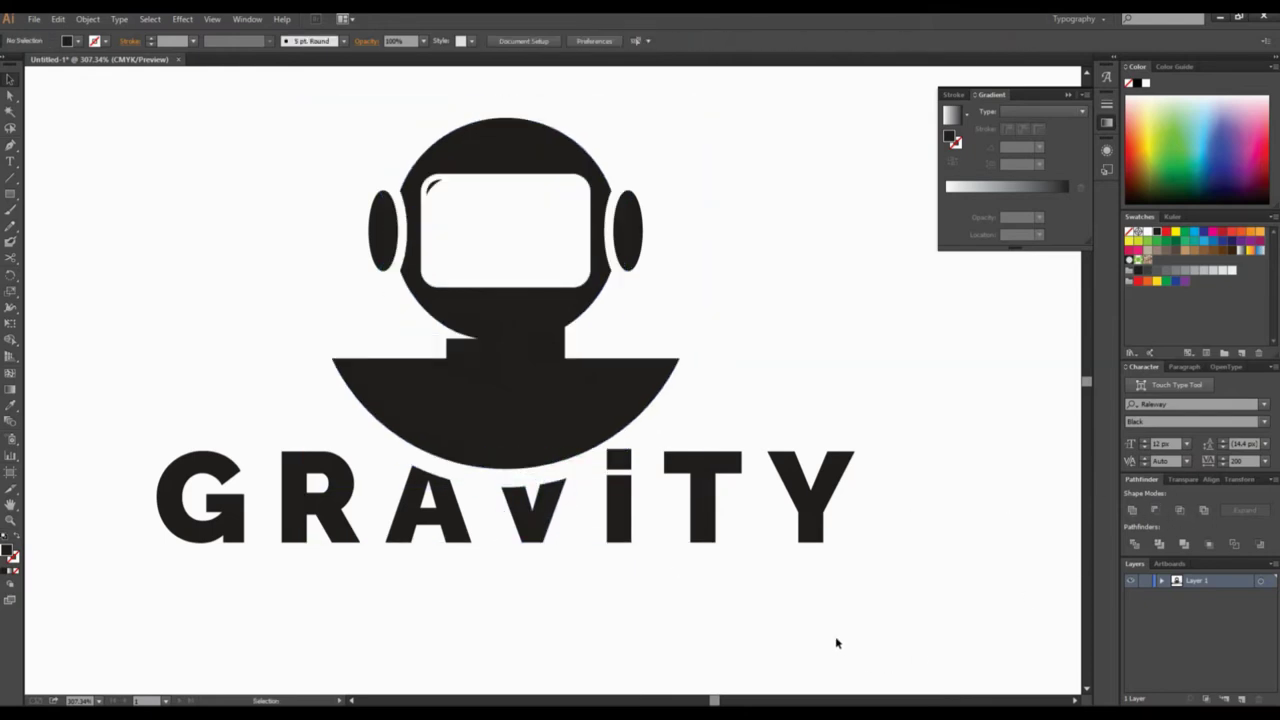
Release the i's compound path so its stem and dot become separate shapes
drag(837, 643, 723, 640)
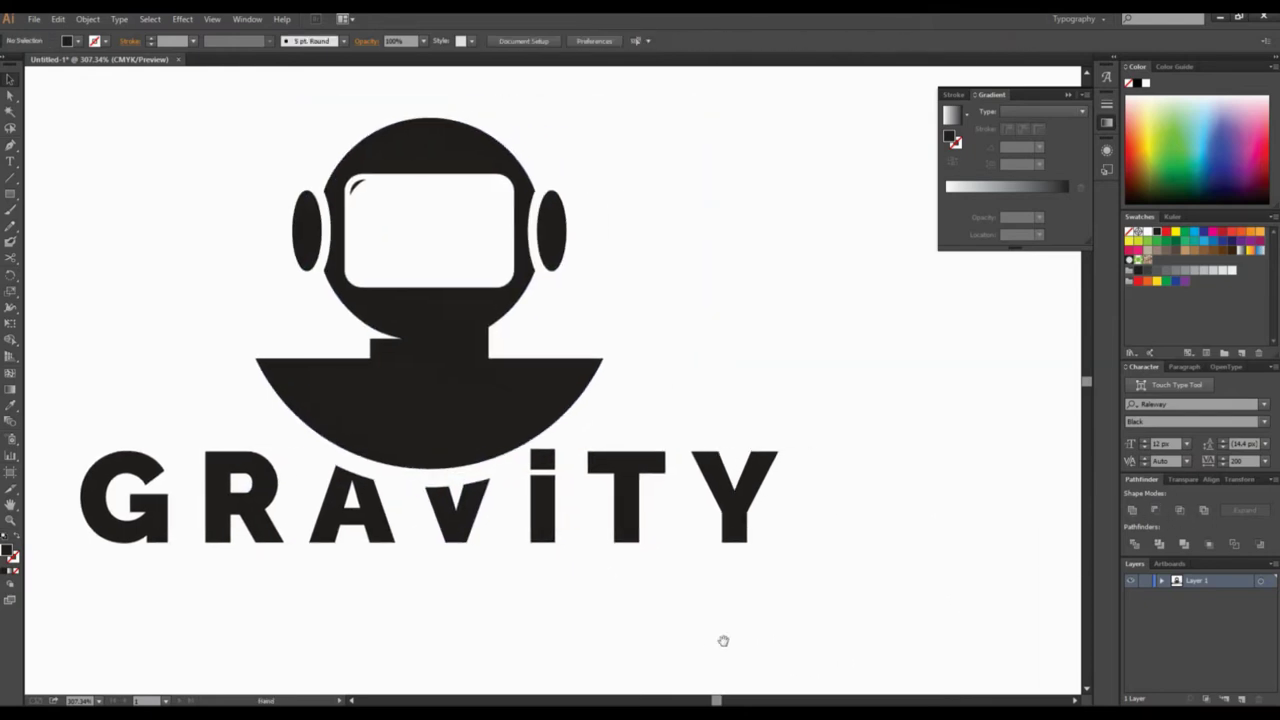
click(548, 511)
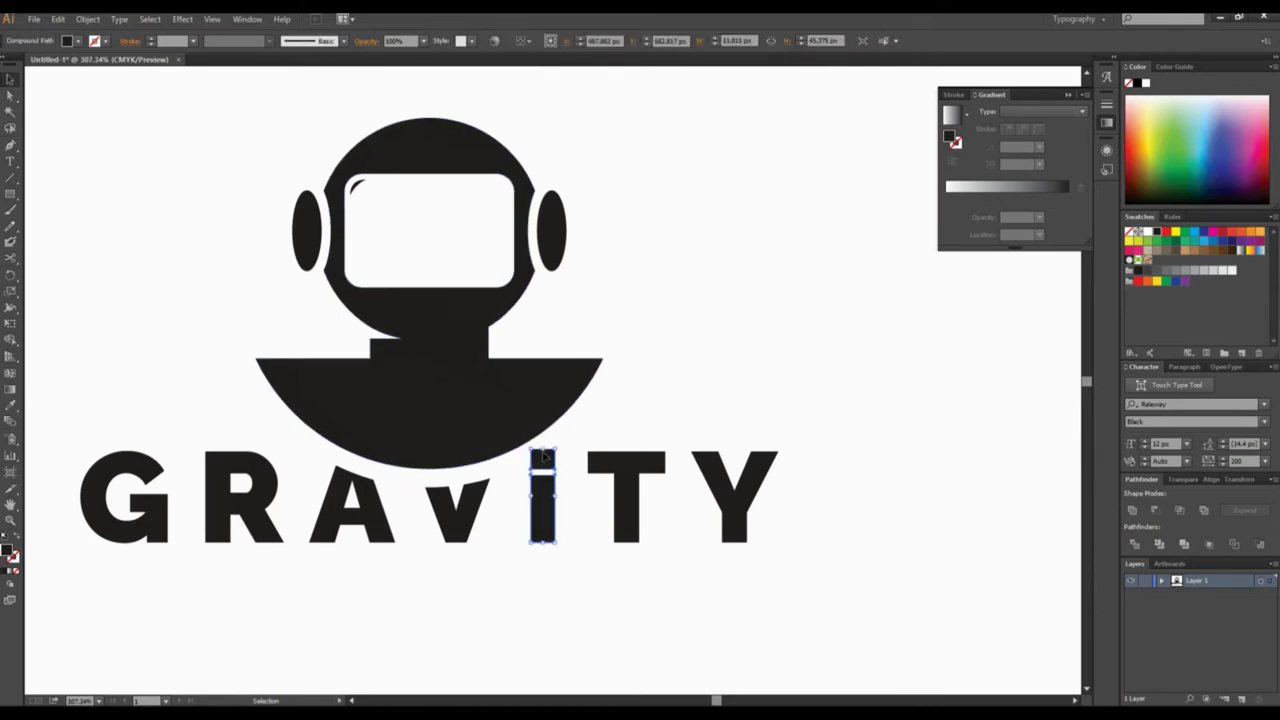
right_click(545, 514)
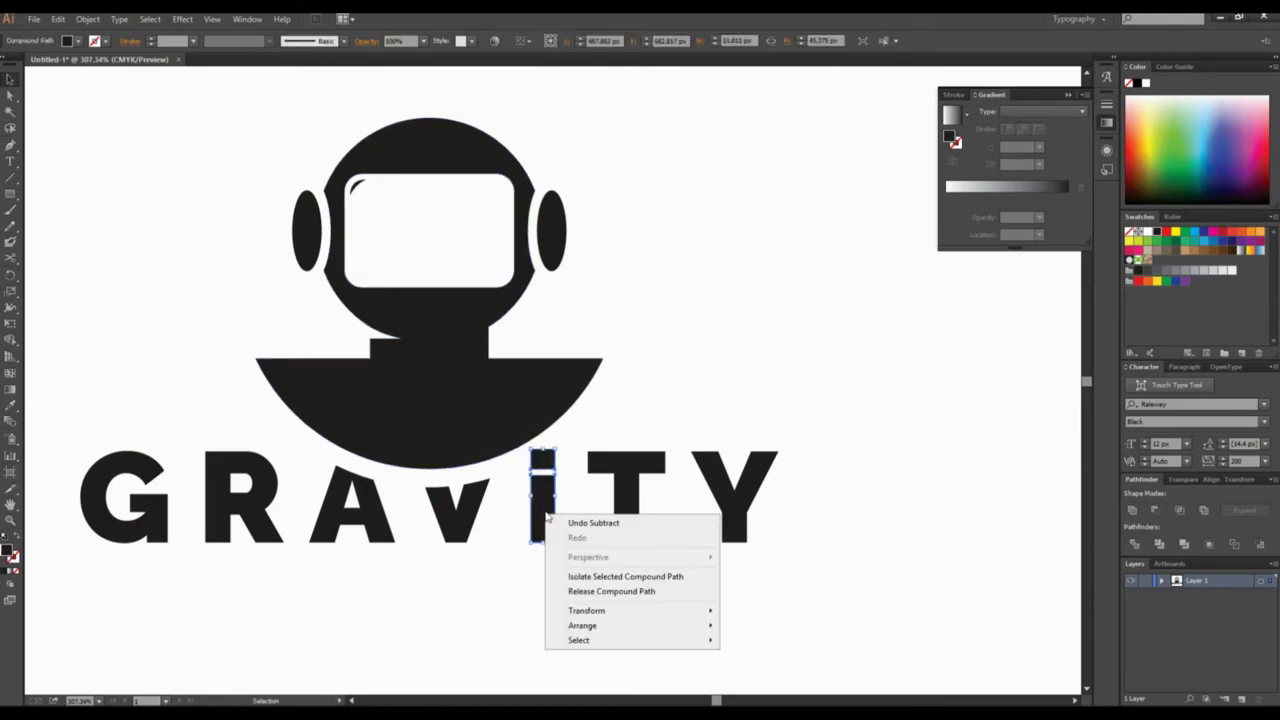
click(595, 592)
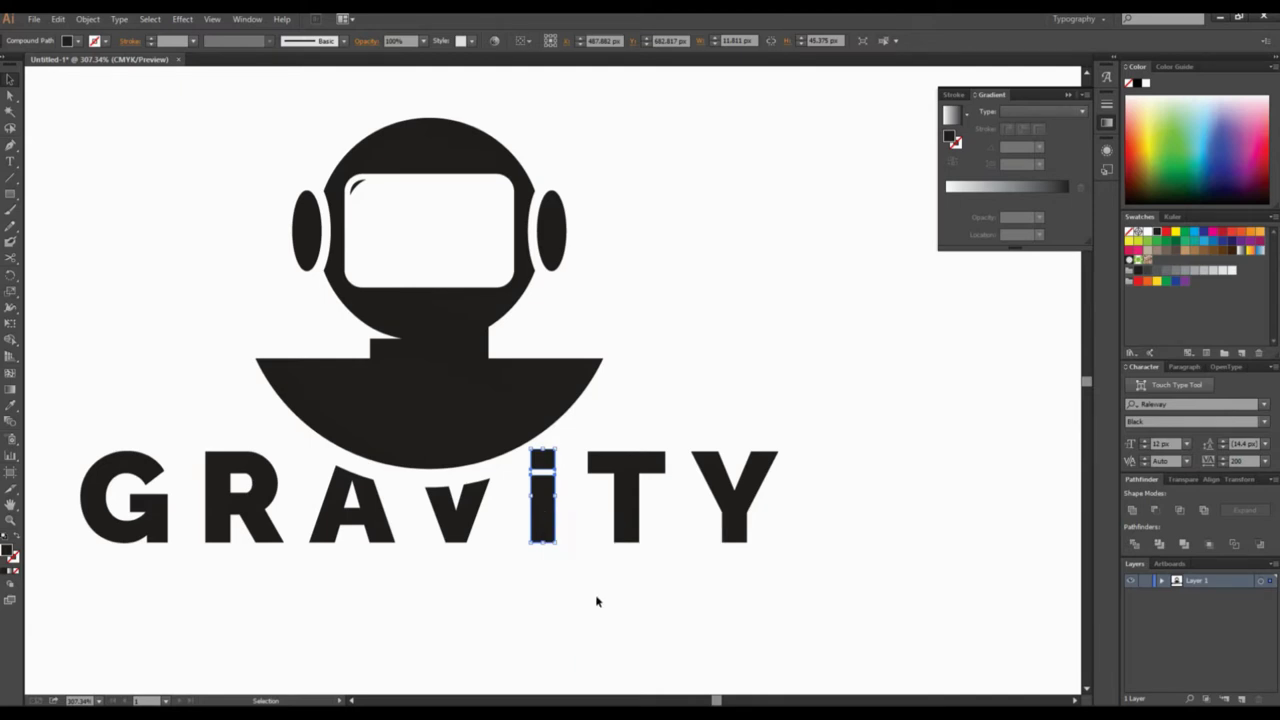
click(580, 574)
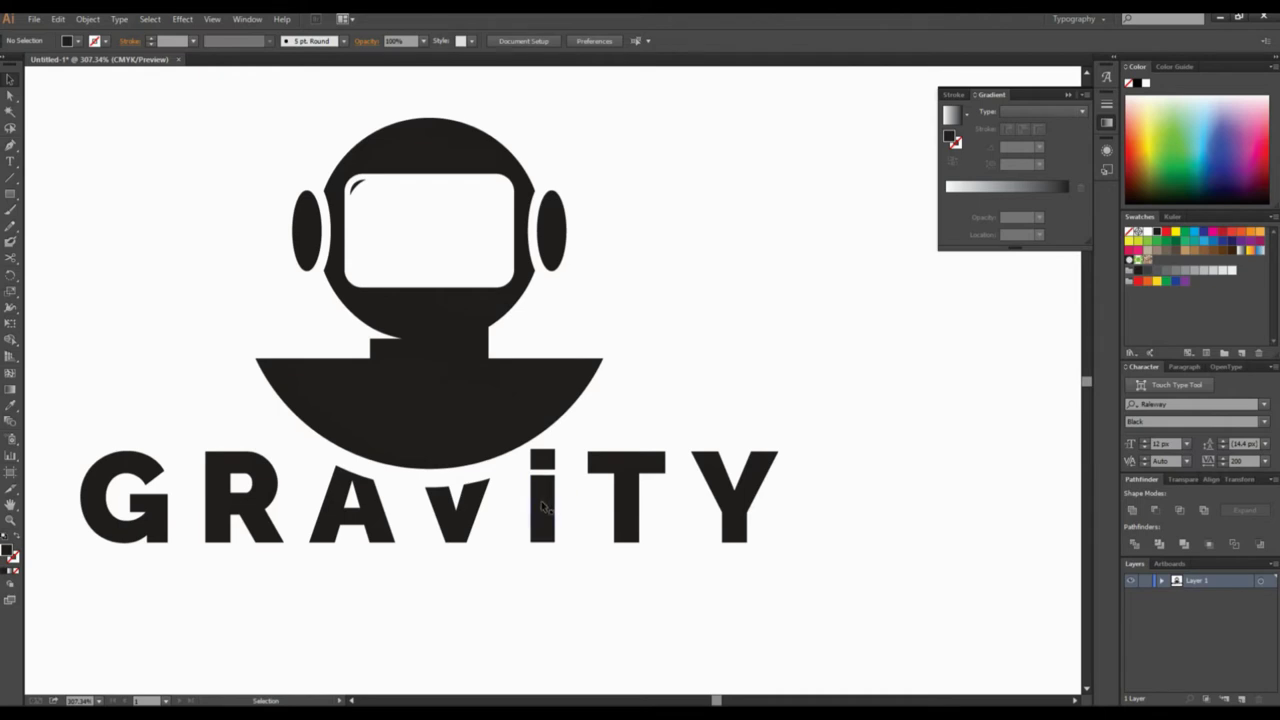
click(541, 503)
click(568, 530)
click(553, 460)
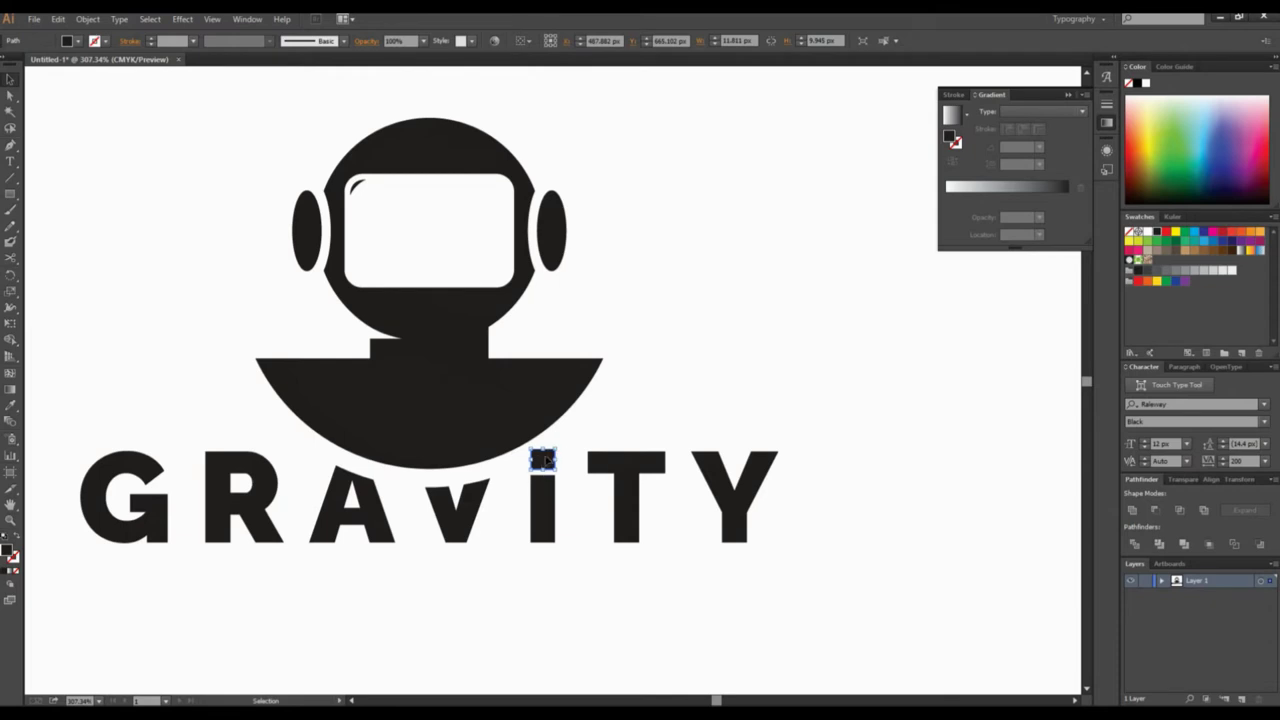
shift+click(542, 507)
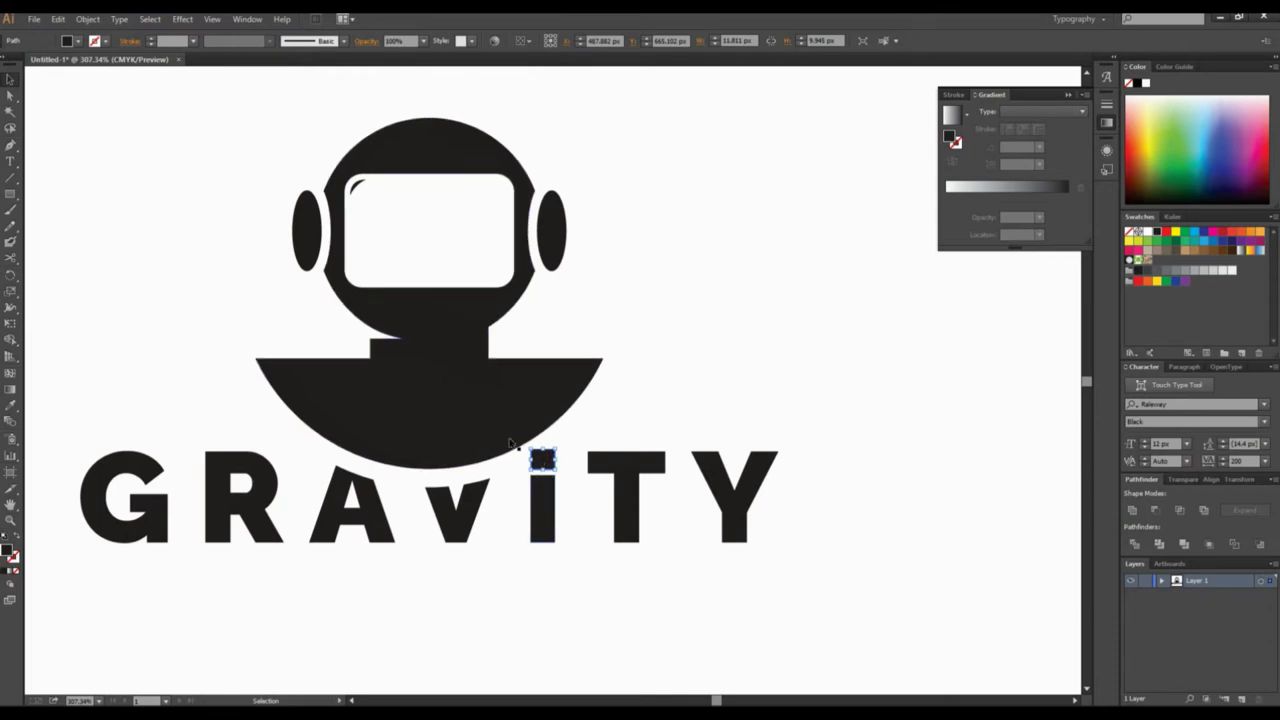
Paste the helmet in place and cut the i's dot with Minus Front
click(58, 19)
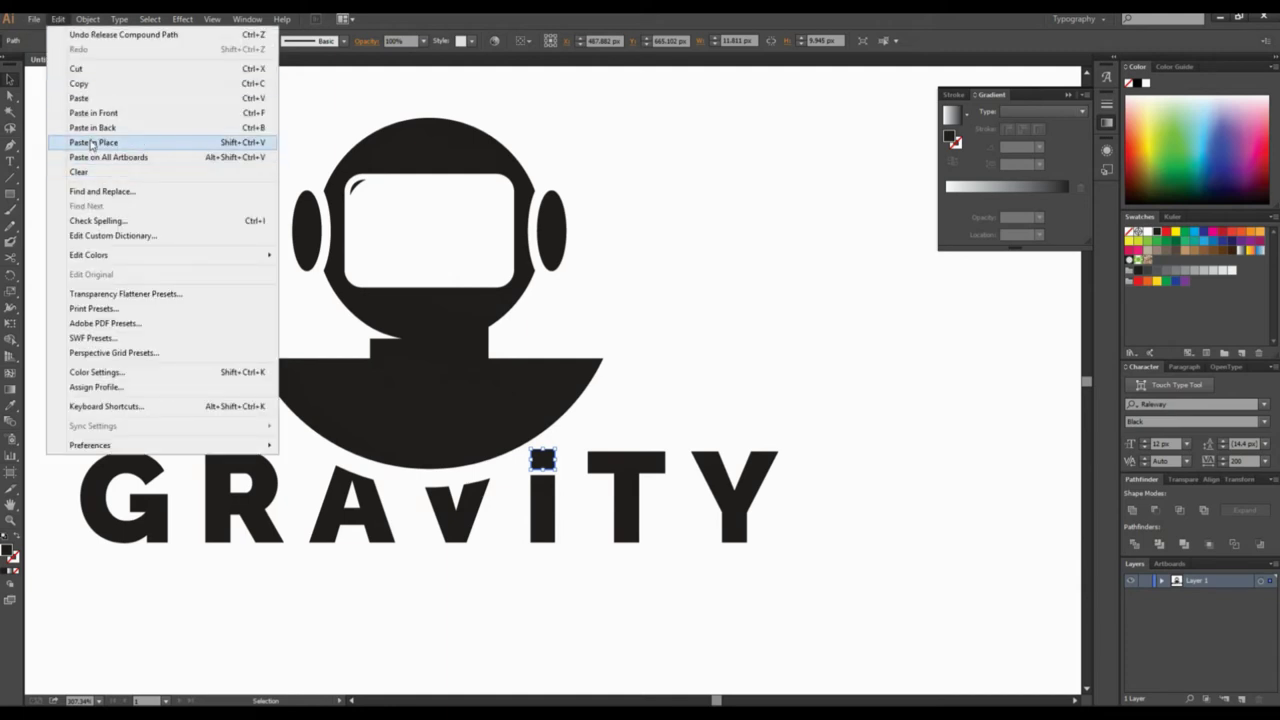
click(88, 144)
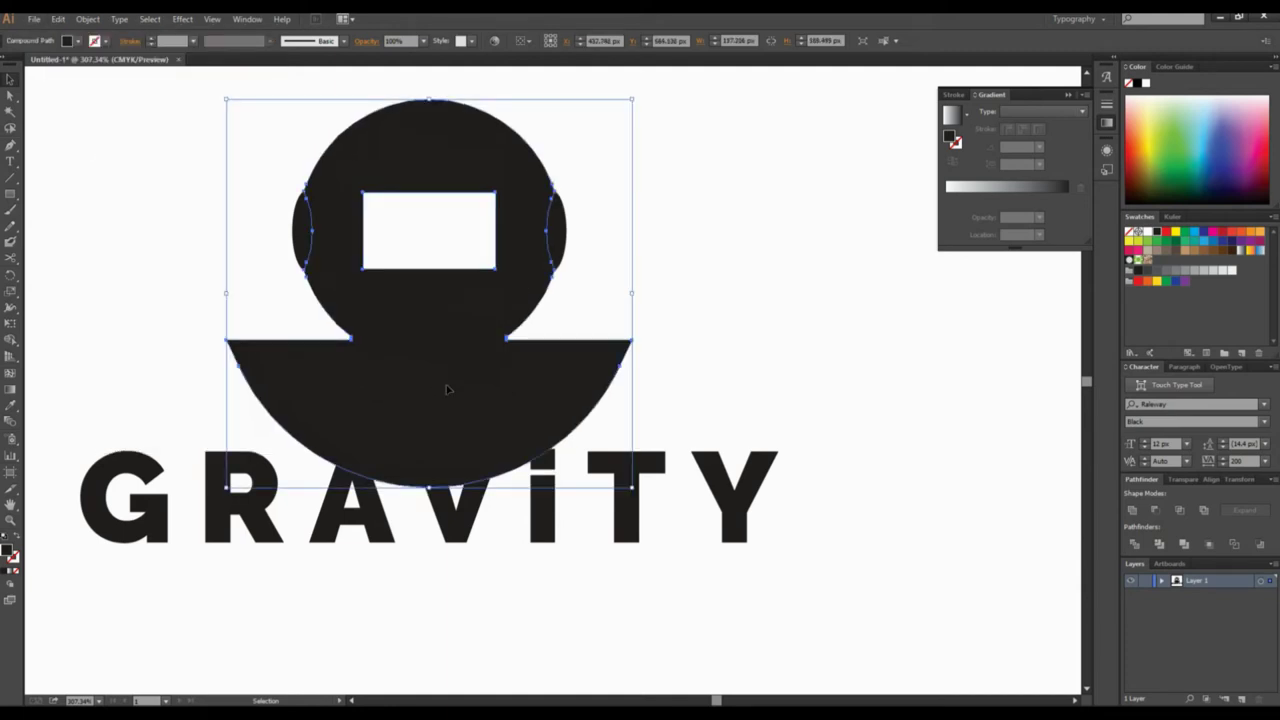
shift+click(543, 460)
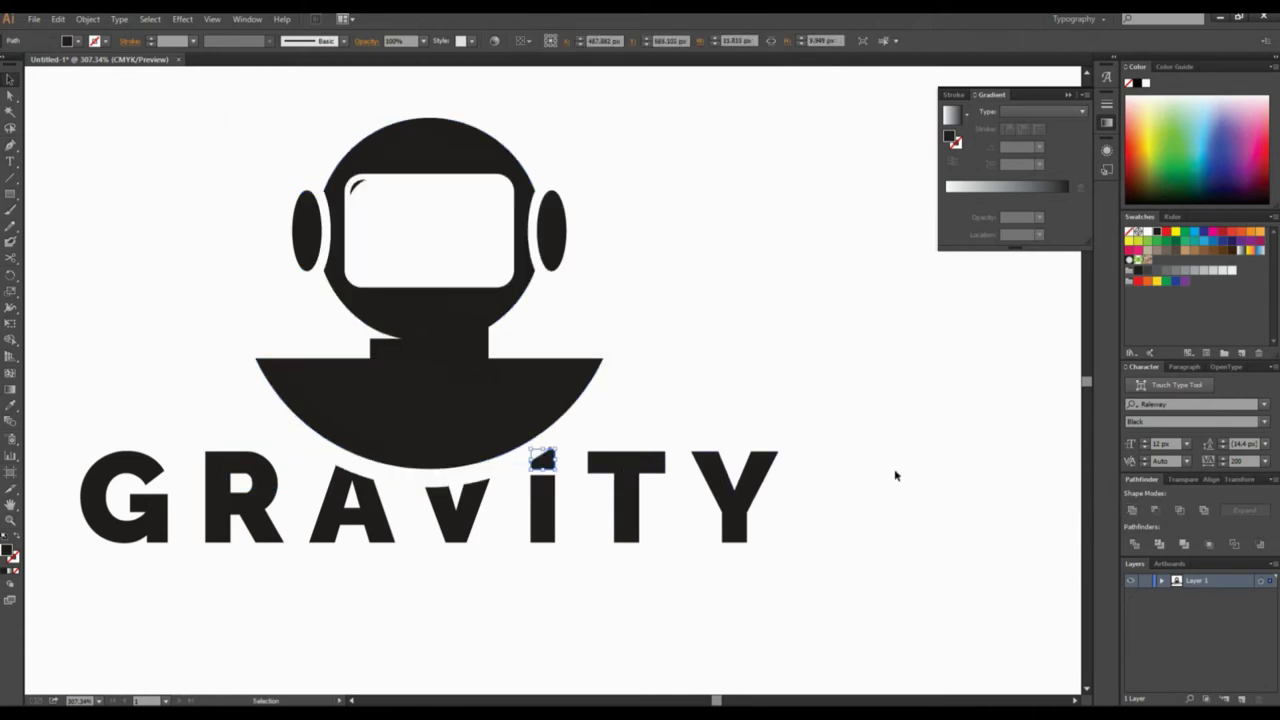
click(880, 450)
drag(751, 354, 826, 411)
drag(726, 397, 791, 272)
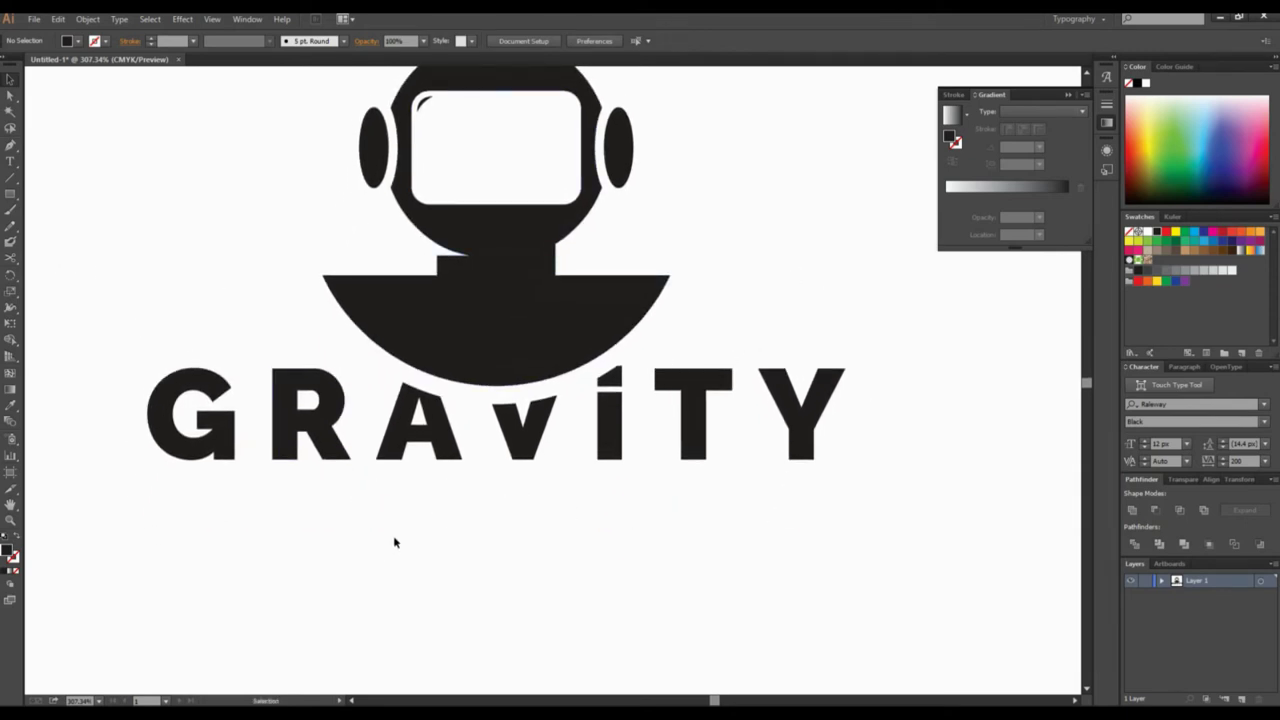
scroll(271, 243, down, 1)
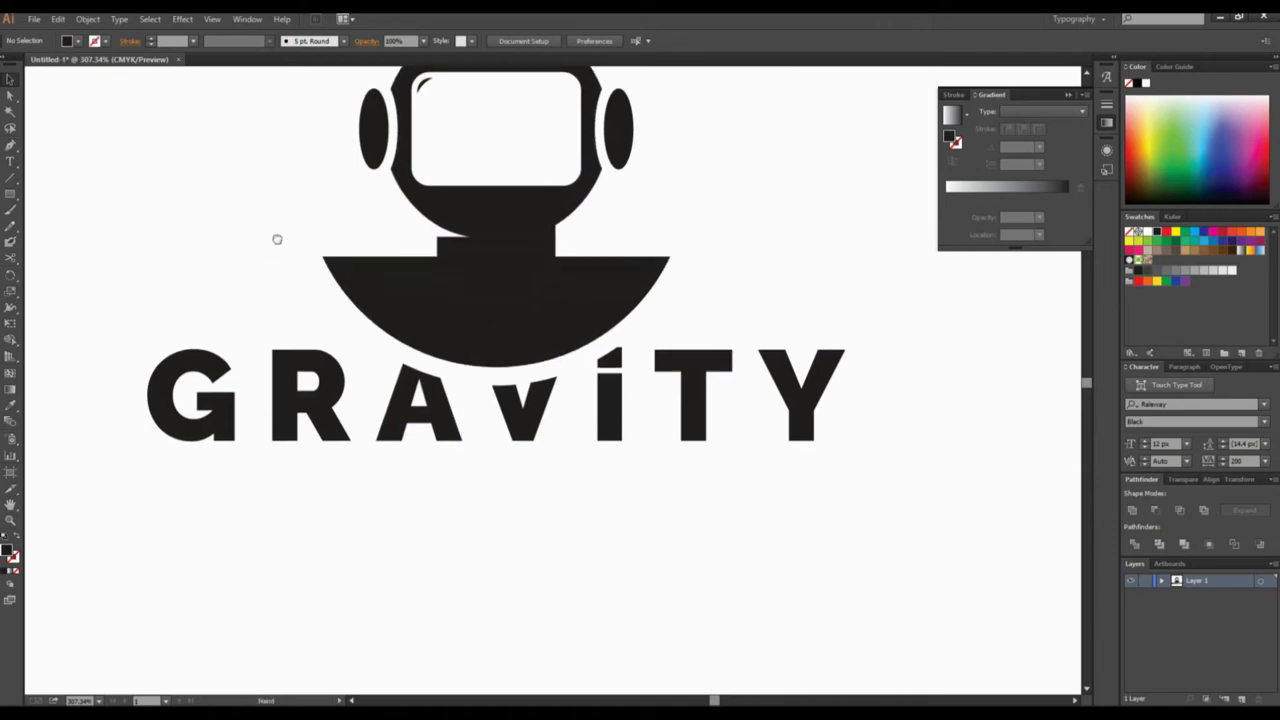
Add a TECHNOLOGY text line in Raleway Black below GRAVITY
click(10, 160)
drag(365, 481, 323, 443)
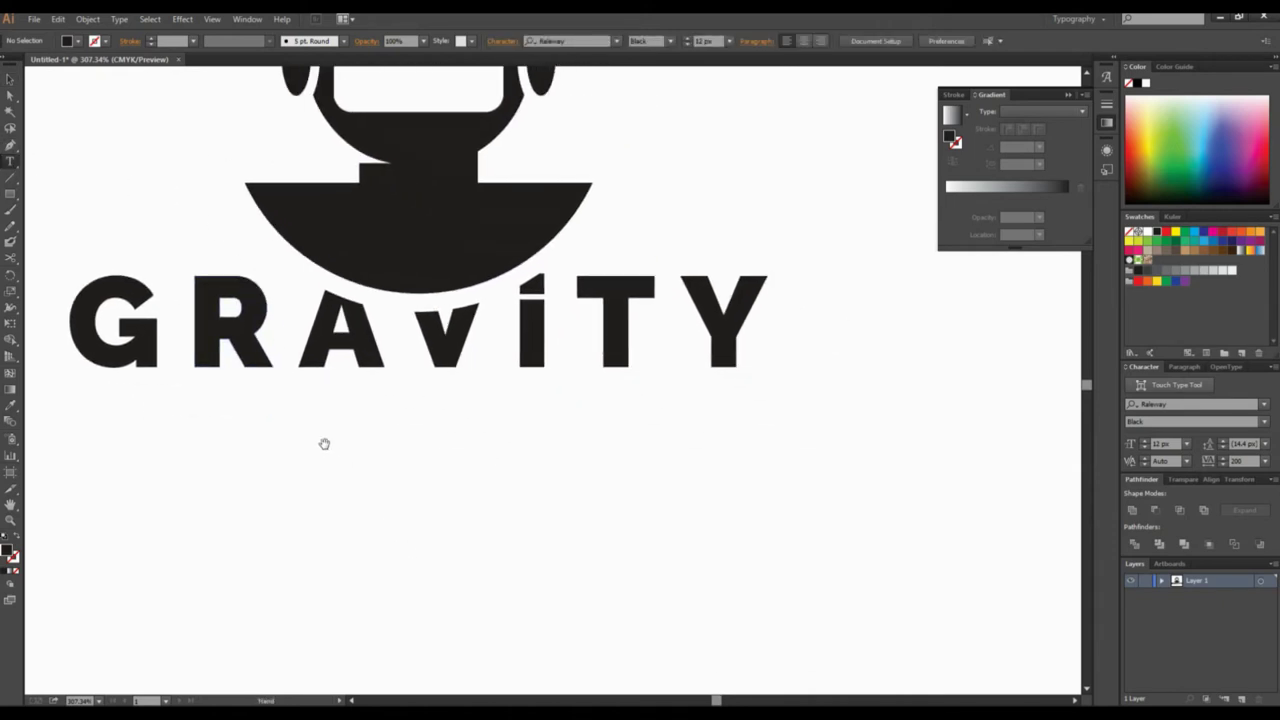
click(205, 482)
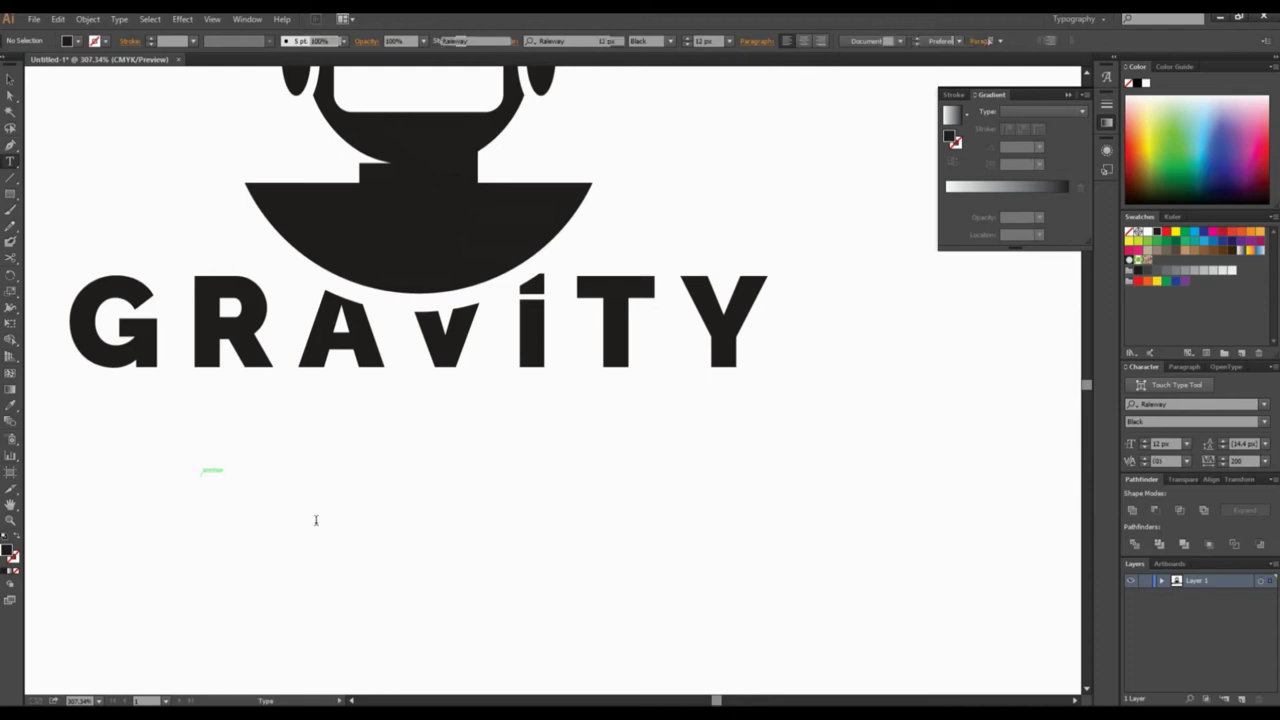
text(T)
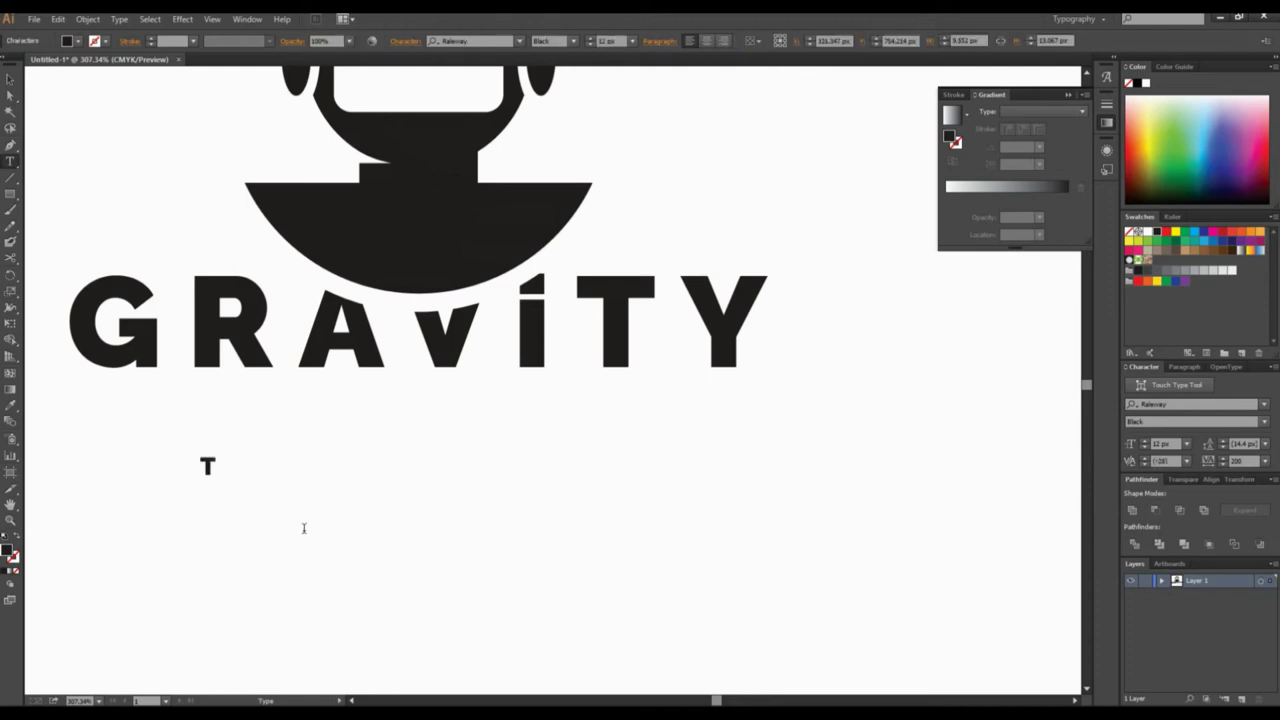
text(ECHNOLOGY)
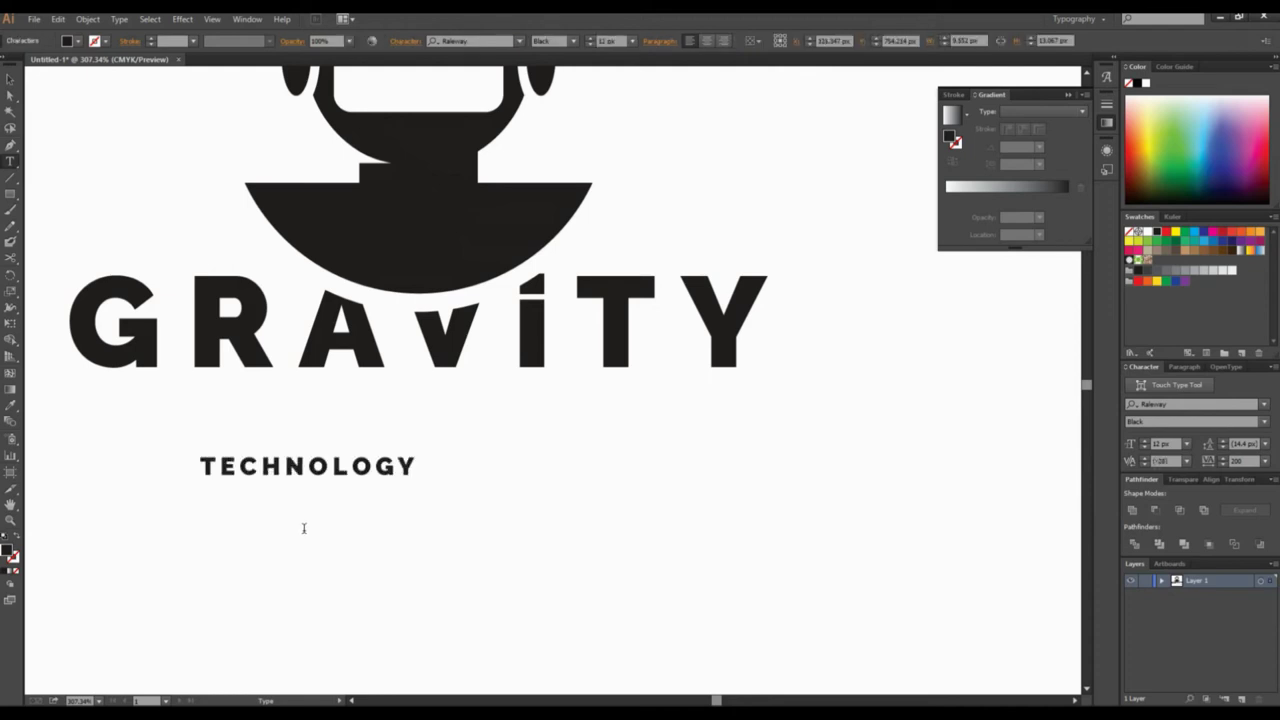
drag(205, 464, 511, 474)
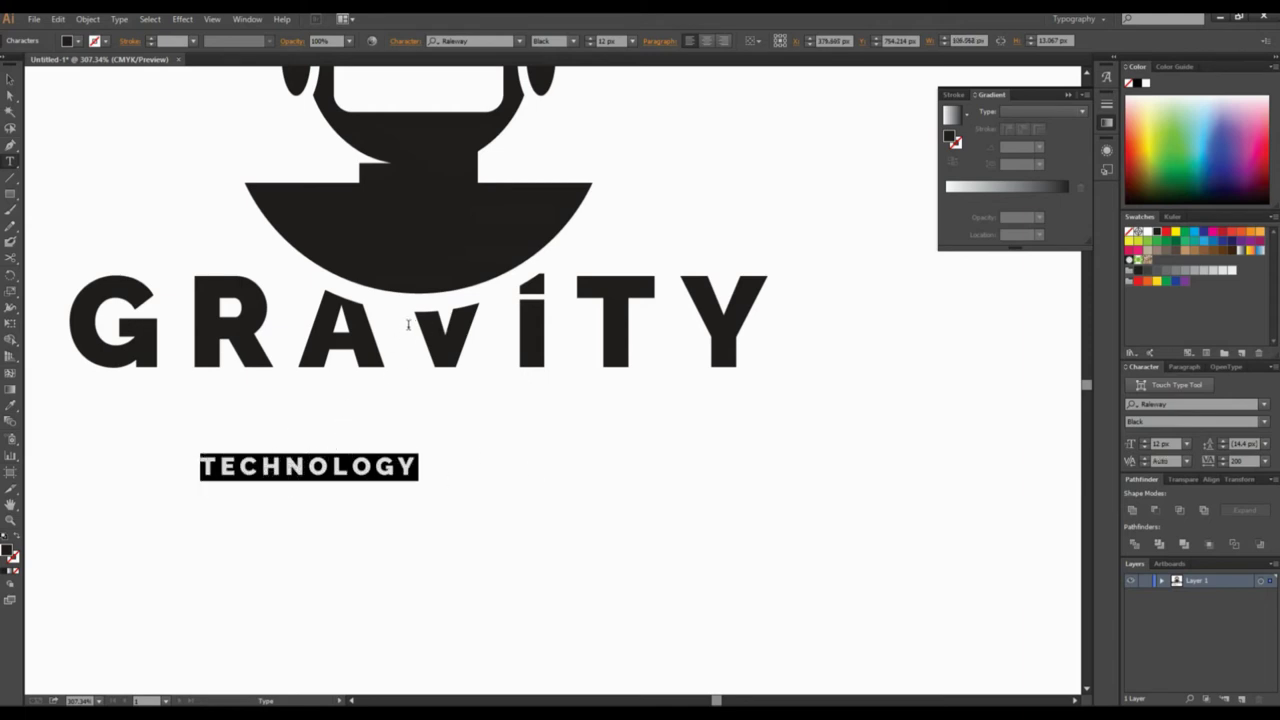
key(Escape)
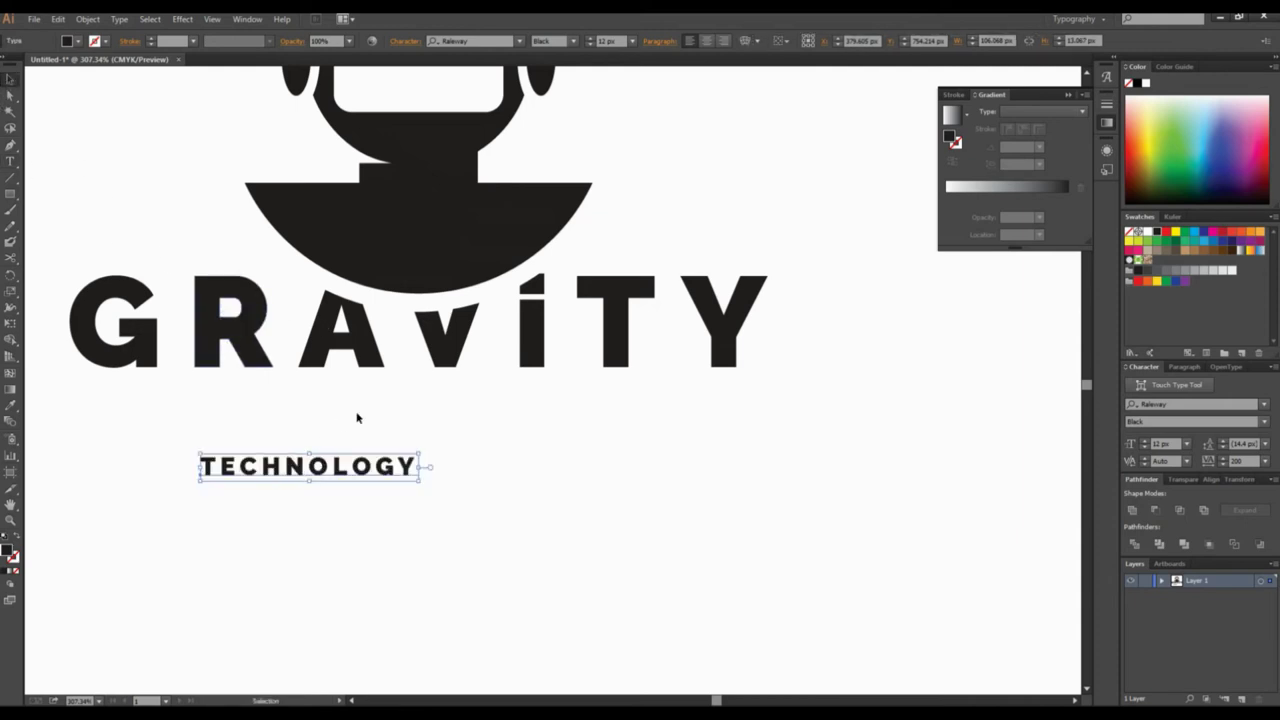
Move TECHNOLOGY under GRAVITY, scale it up, and set the font style to Raleway Medium
drag(321, 480, 328, 388)
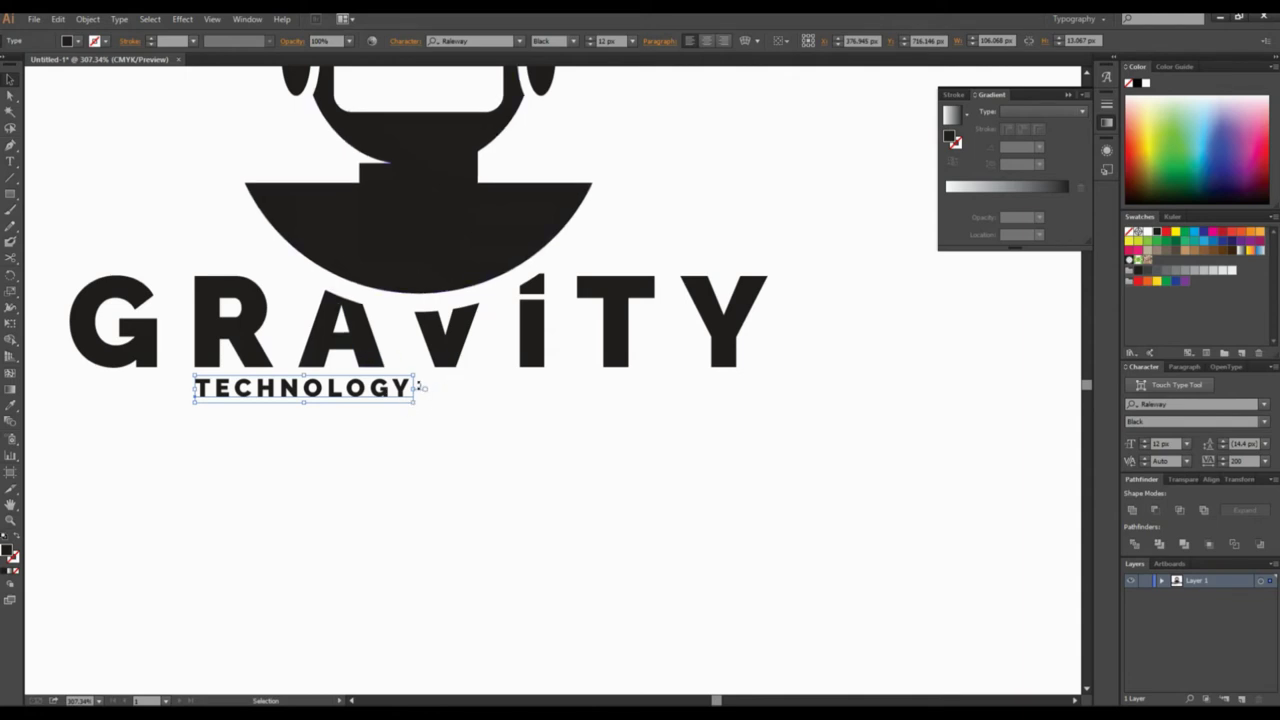
drag(415, 402, 765, 533)
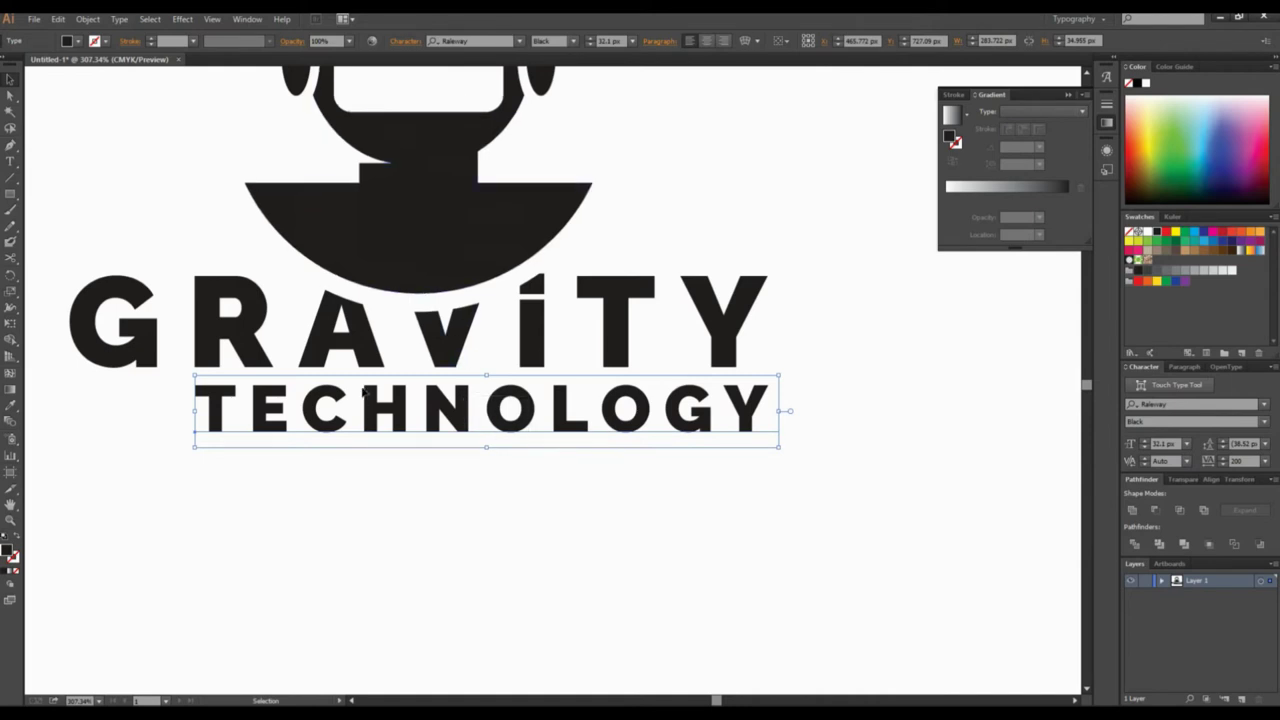
click(573, 41)
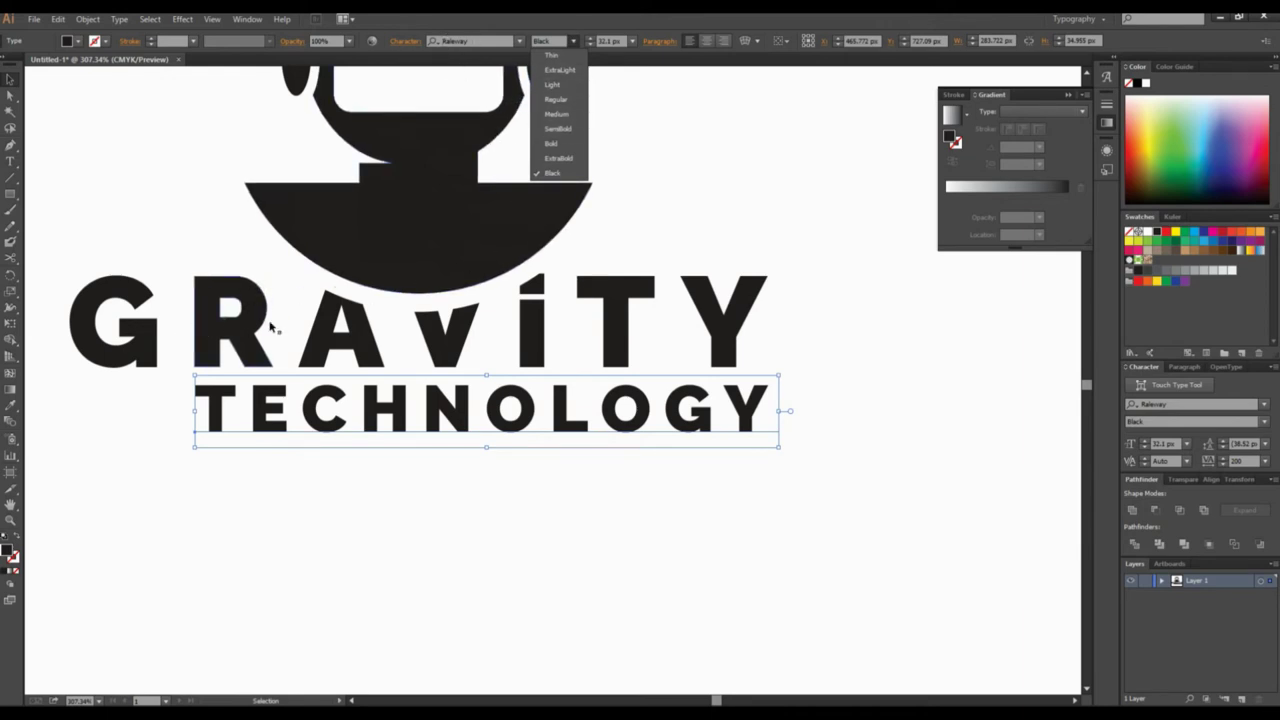
click(554, 85)
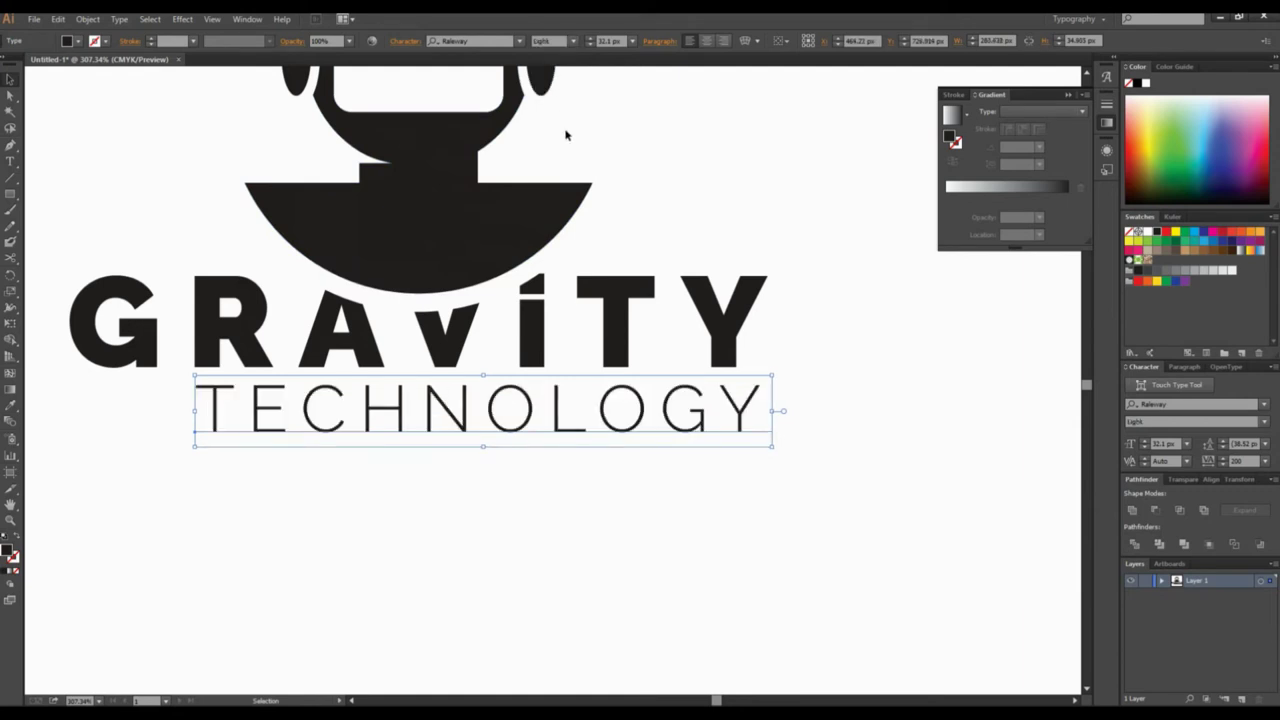
click(572, 44)
click(559, 124)
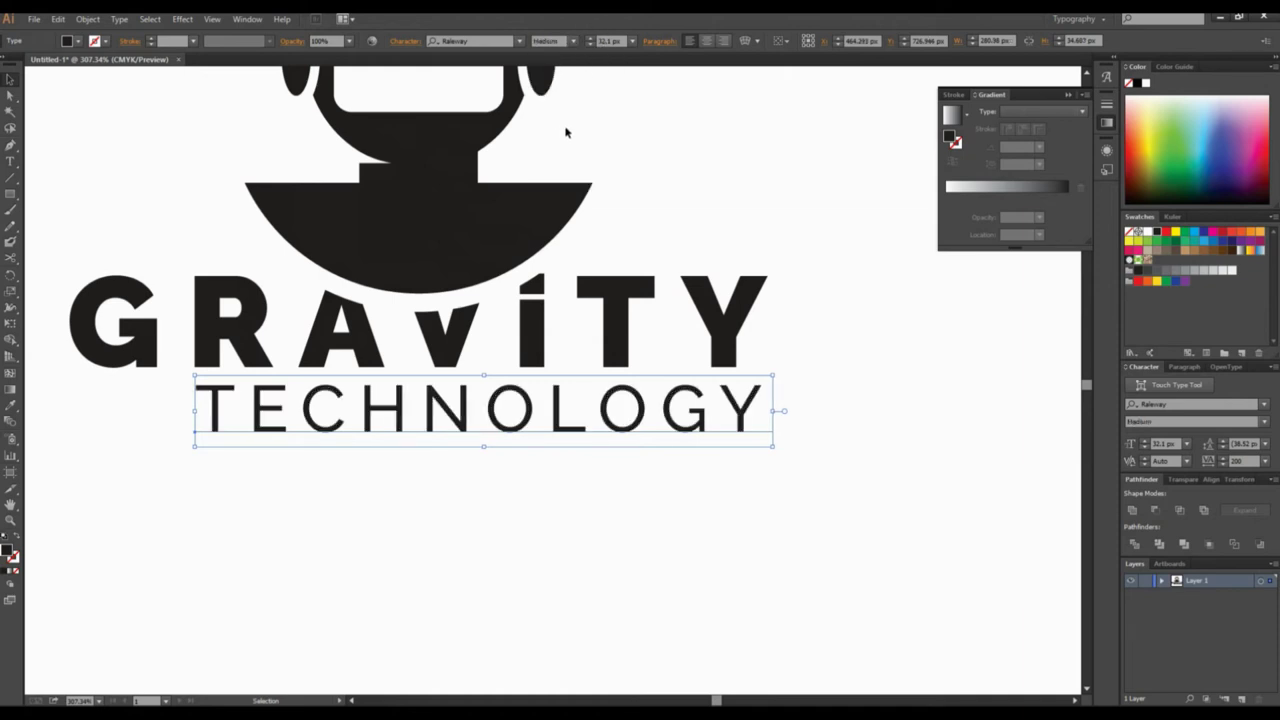
drag(643, 151, 720, 240)
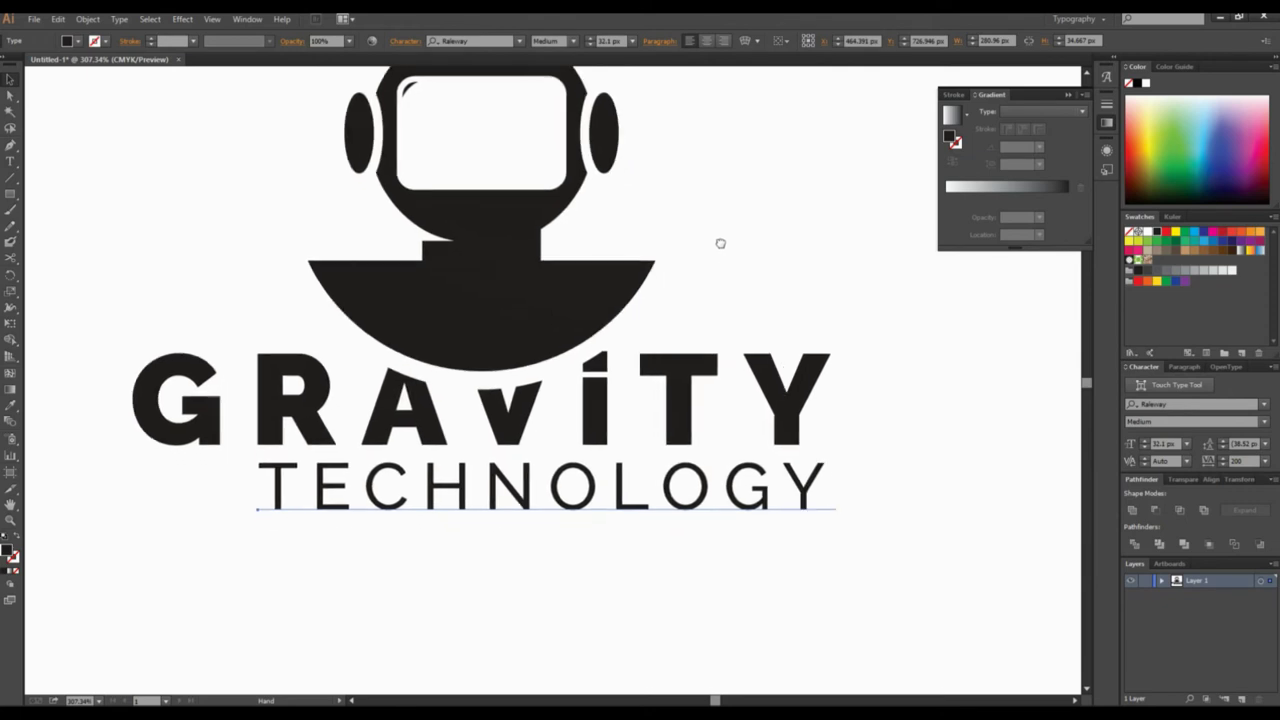
Set the TECHNOLOGY text's tracking to 400 in the Character panel
drag(805, 585, 646, 470)
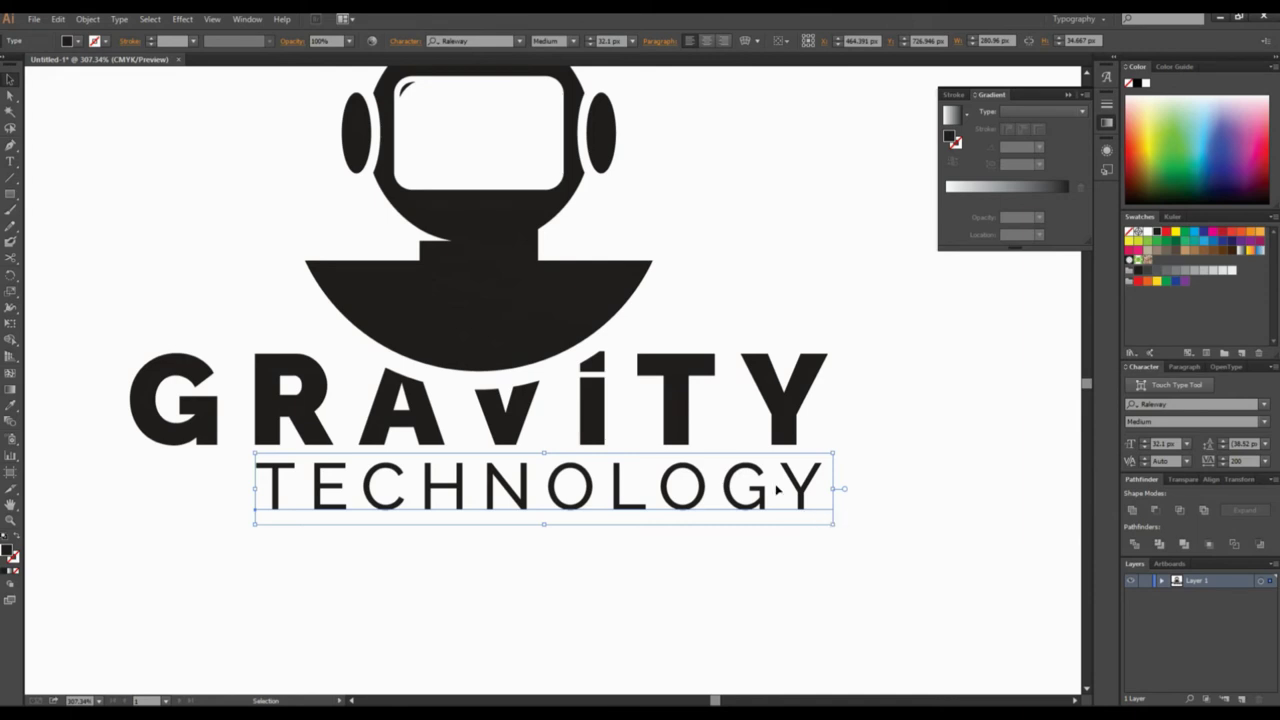
double_click(1250, 461)
key(Return)
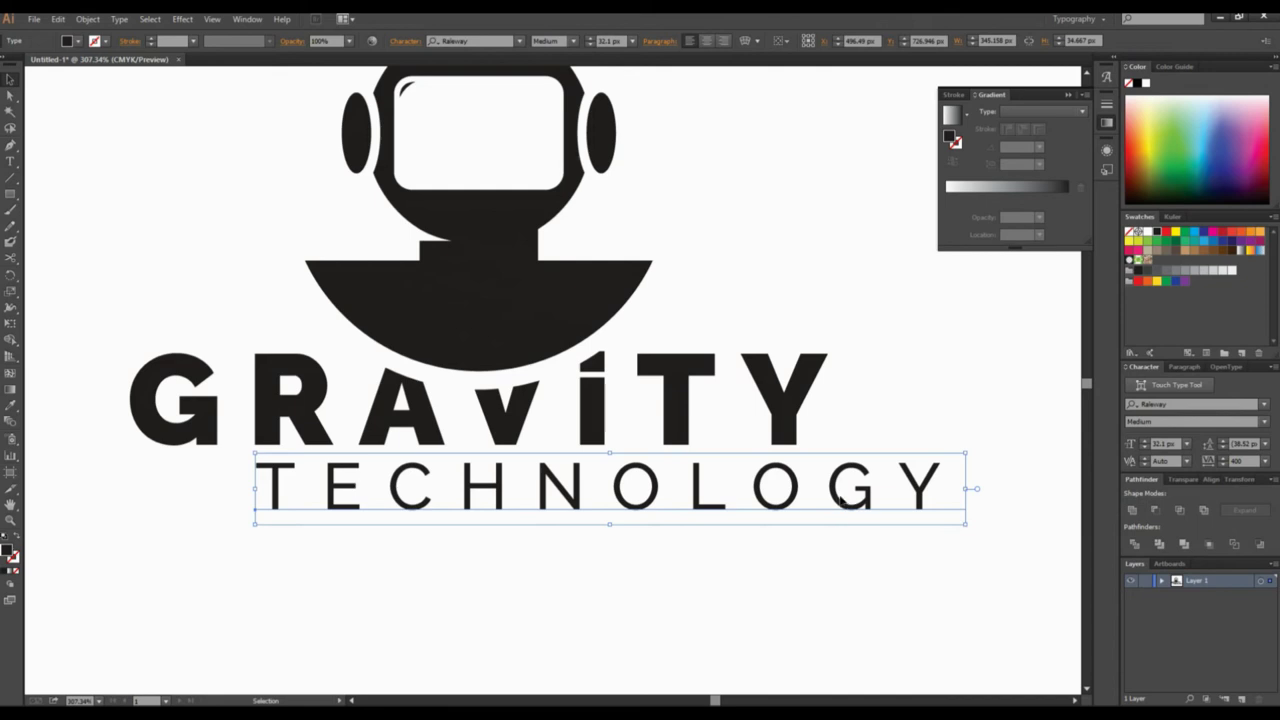
Resize the tracked TECHNOLOGY line by its corner handle to match GRAVITY's width
click(955, 524)
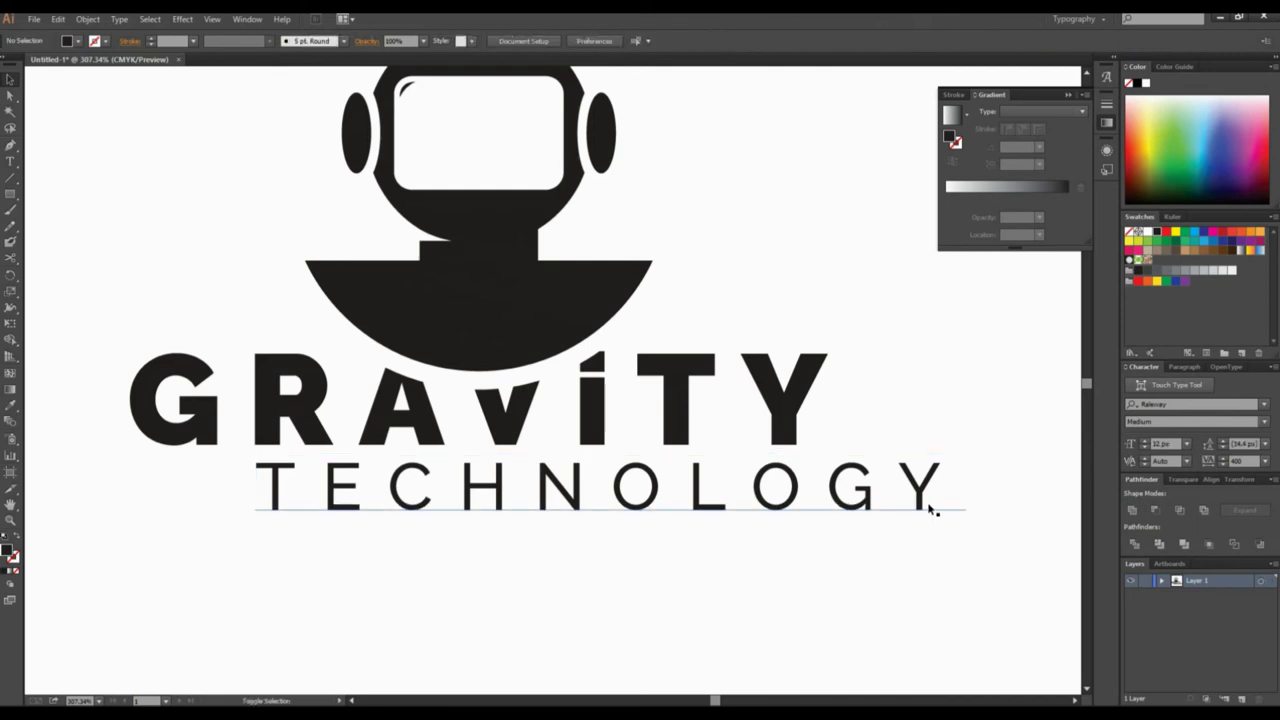
click(940, 511)
drag(964, 524, 818, 521)
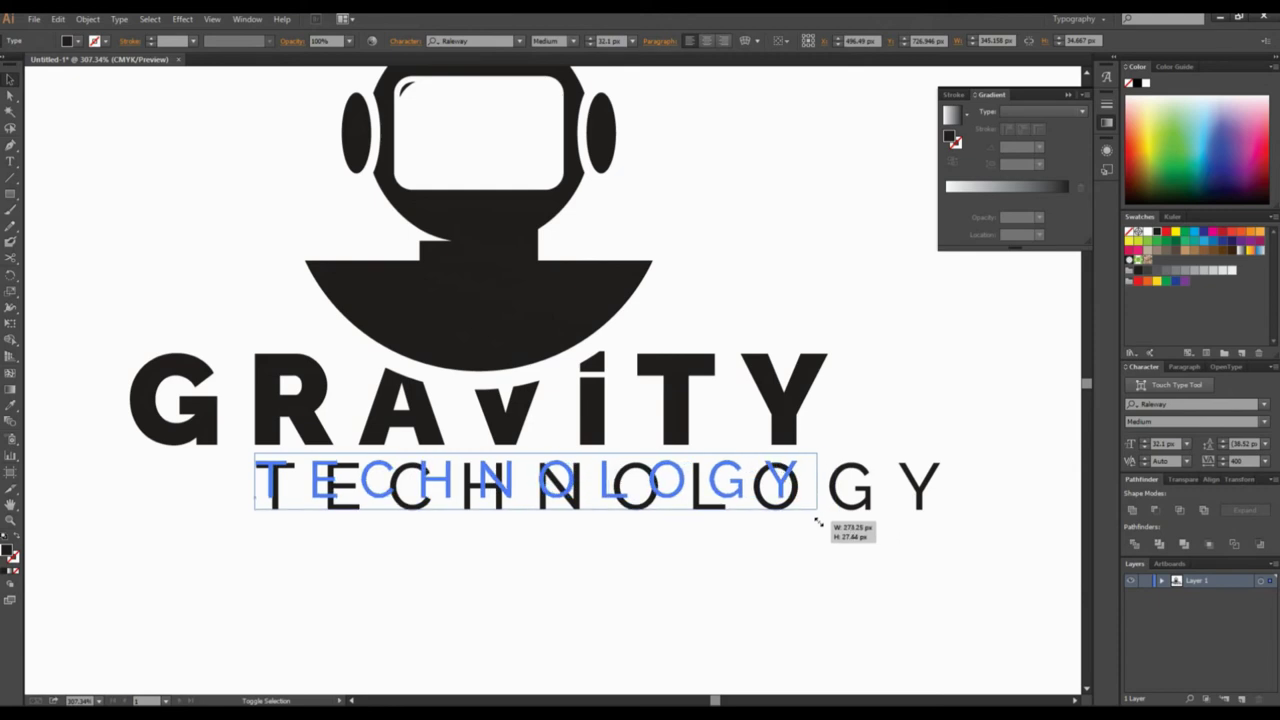
drag(818, 521, 818, 521)
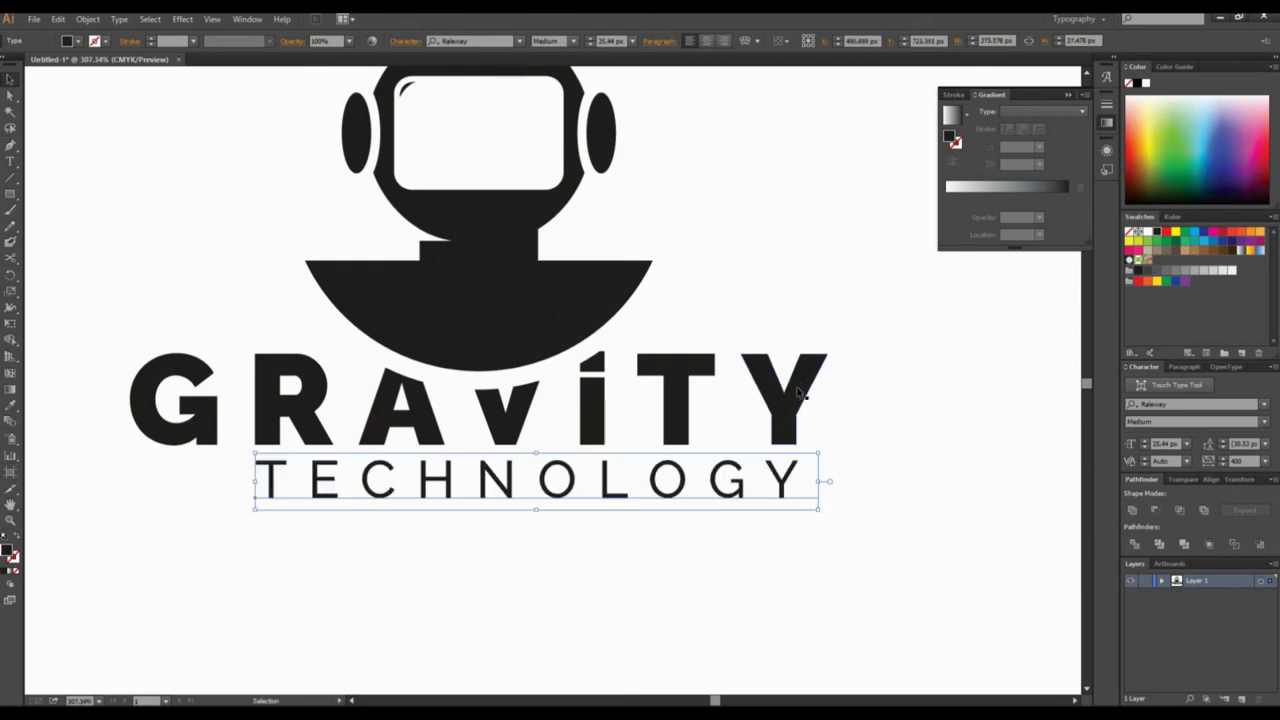
click(850, 515)
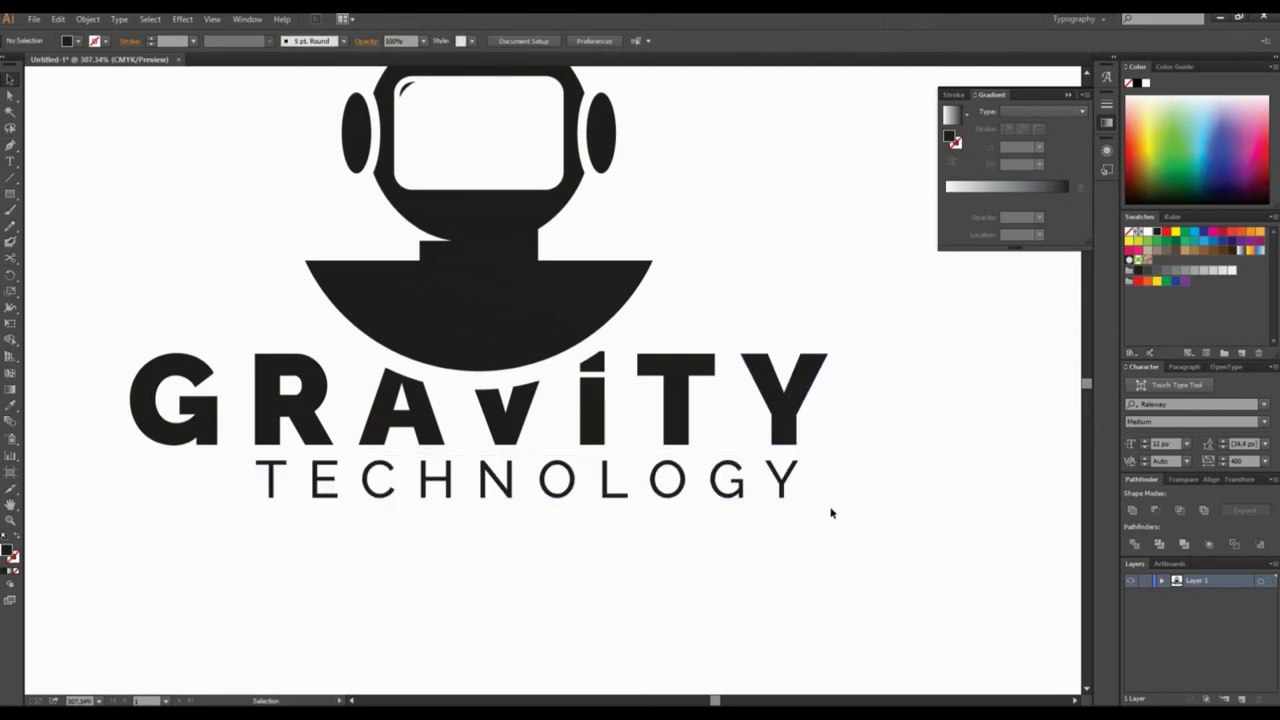
click(813, 505)
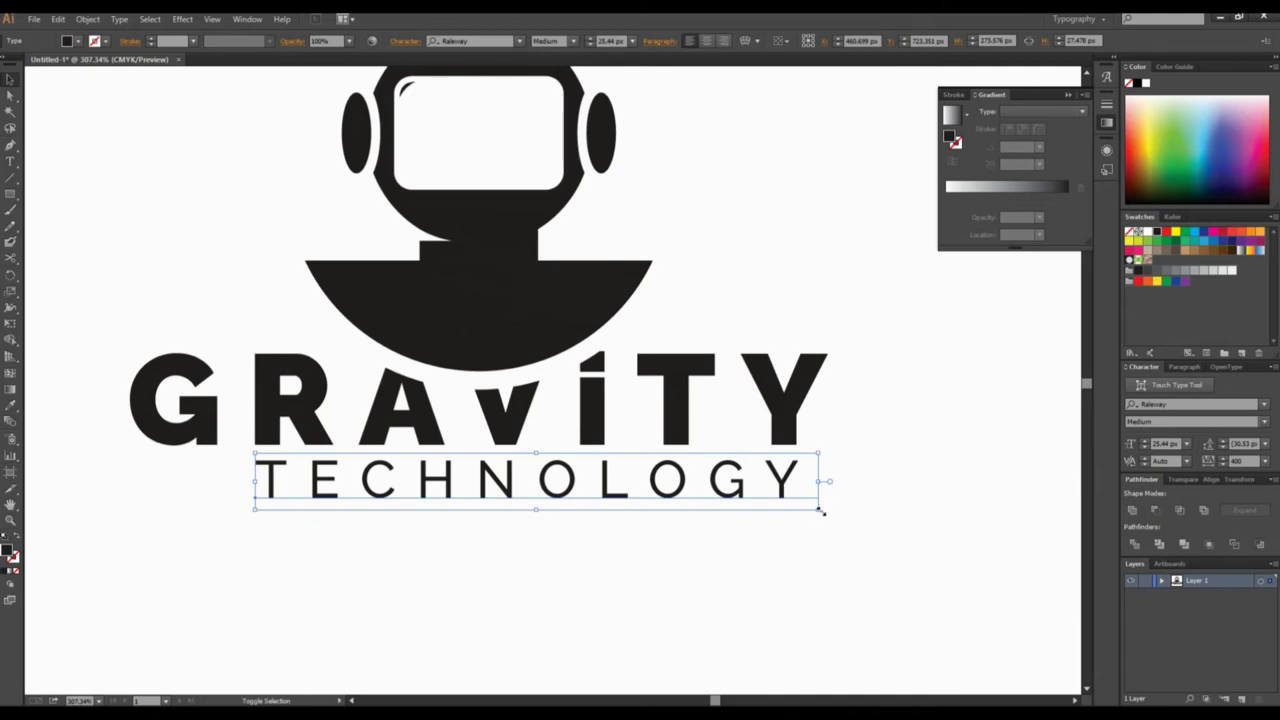
drag(818, 510, 848, 538)
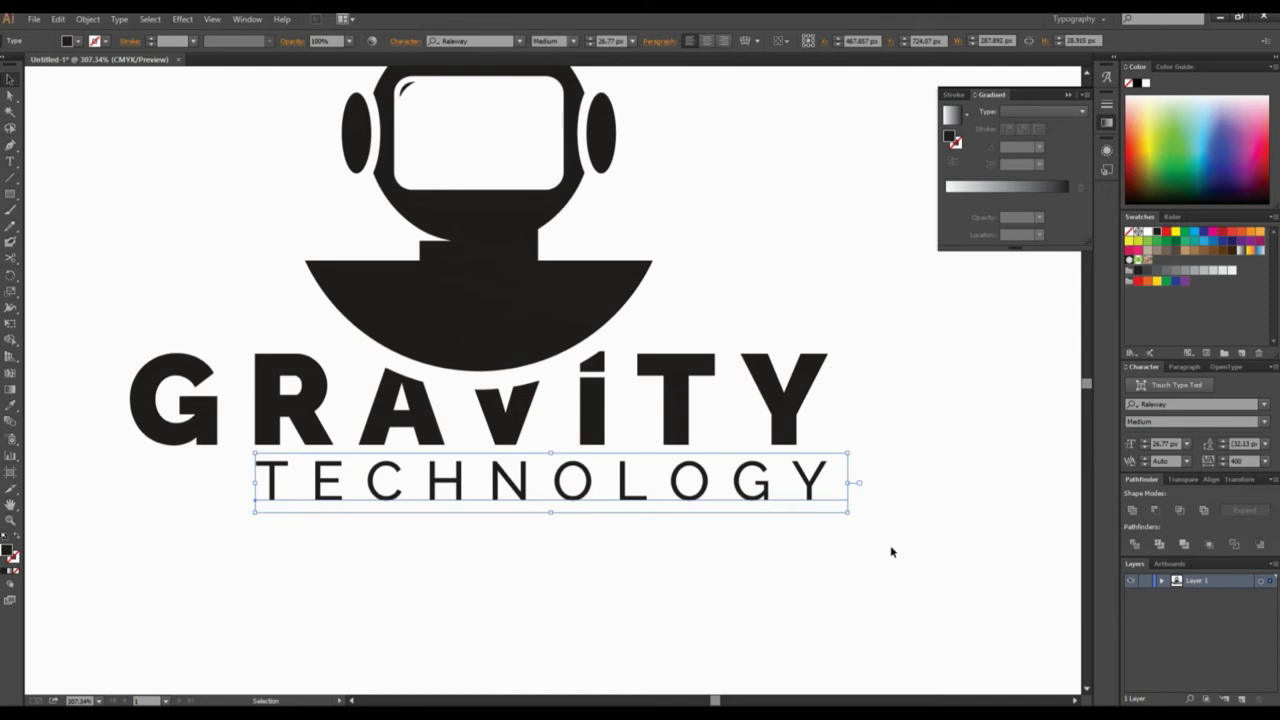
drag(847, 510, 816, 514)
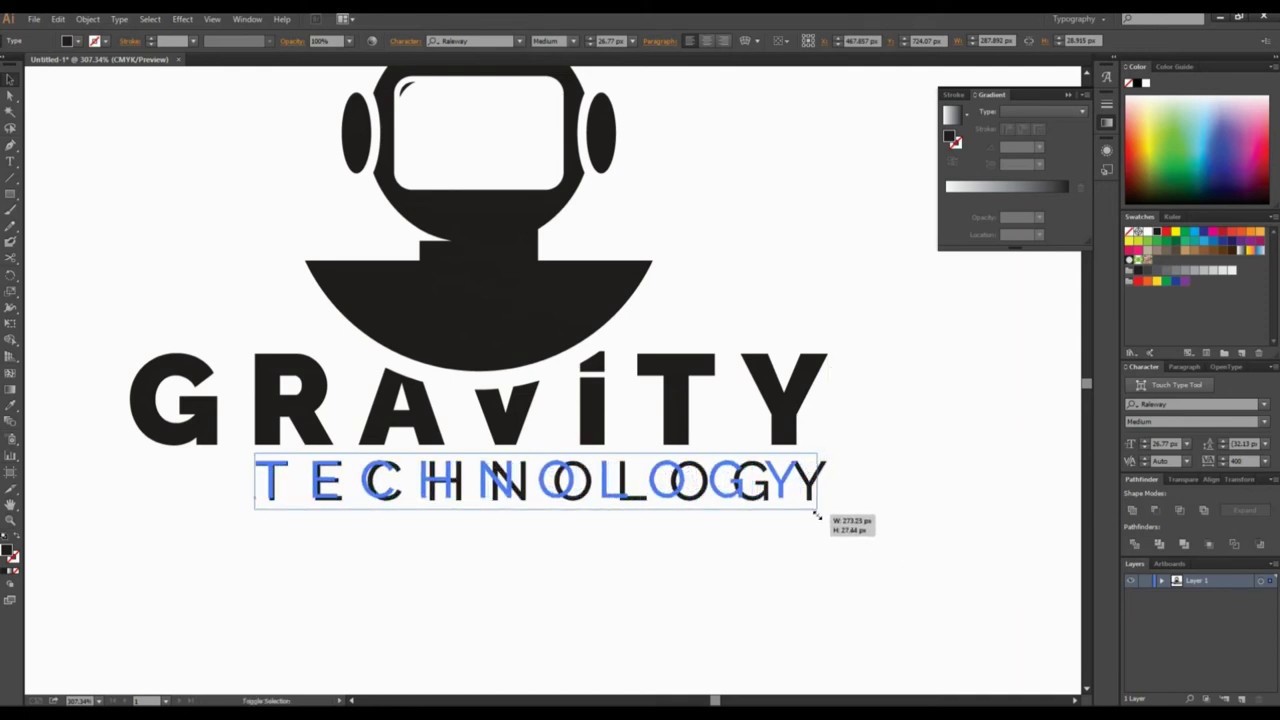
drag(817, 515, 814, 514)
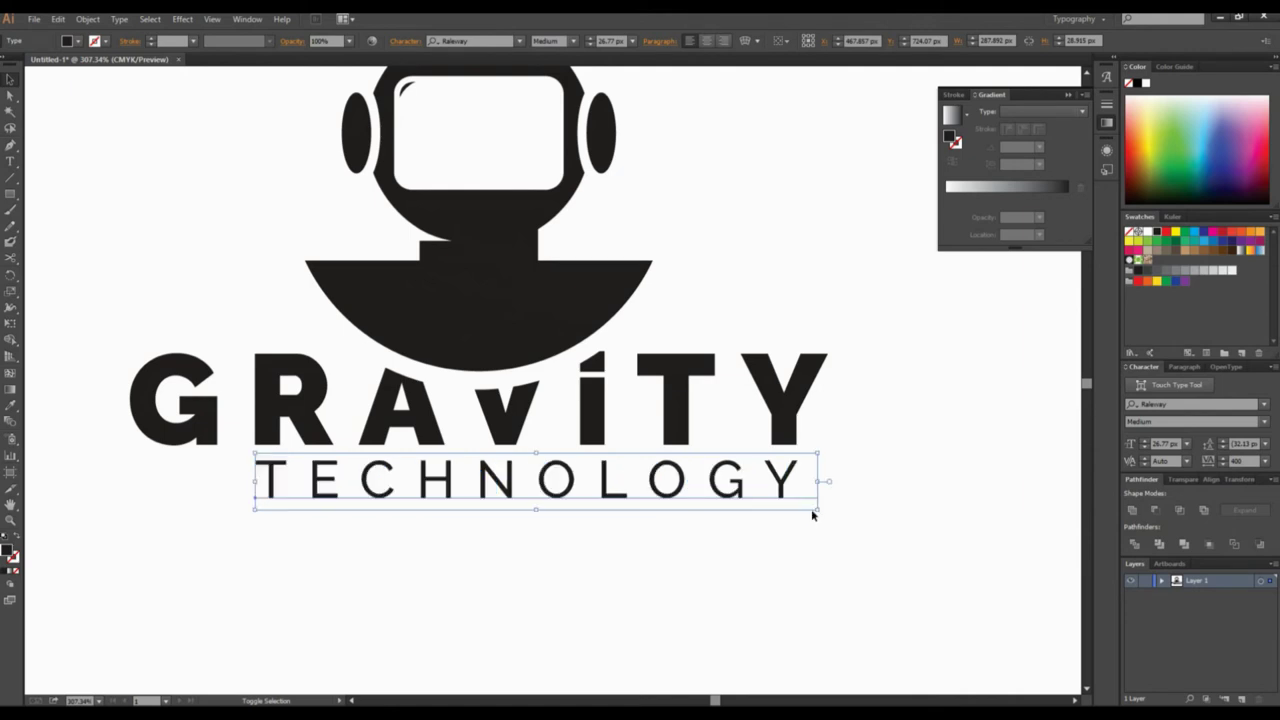
click(866, 520)
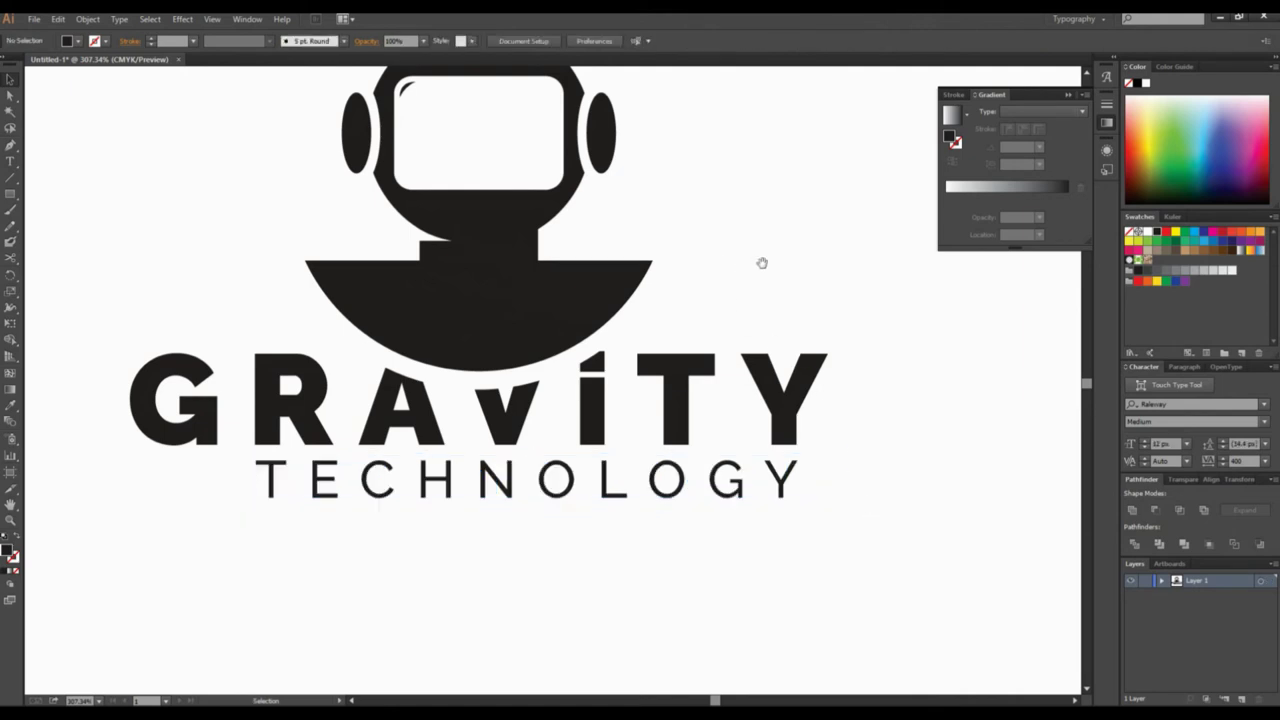
drag(754, 266, 803, 309)
drag(639, 635, 594, 617)
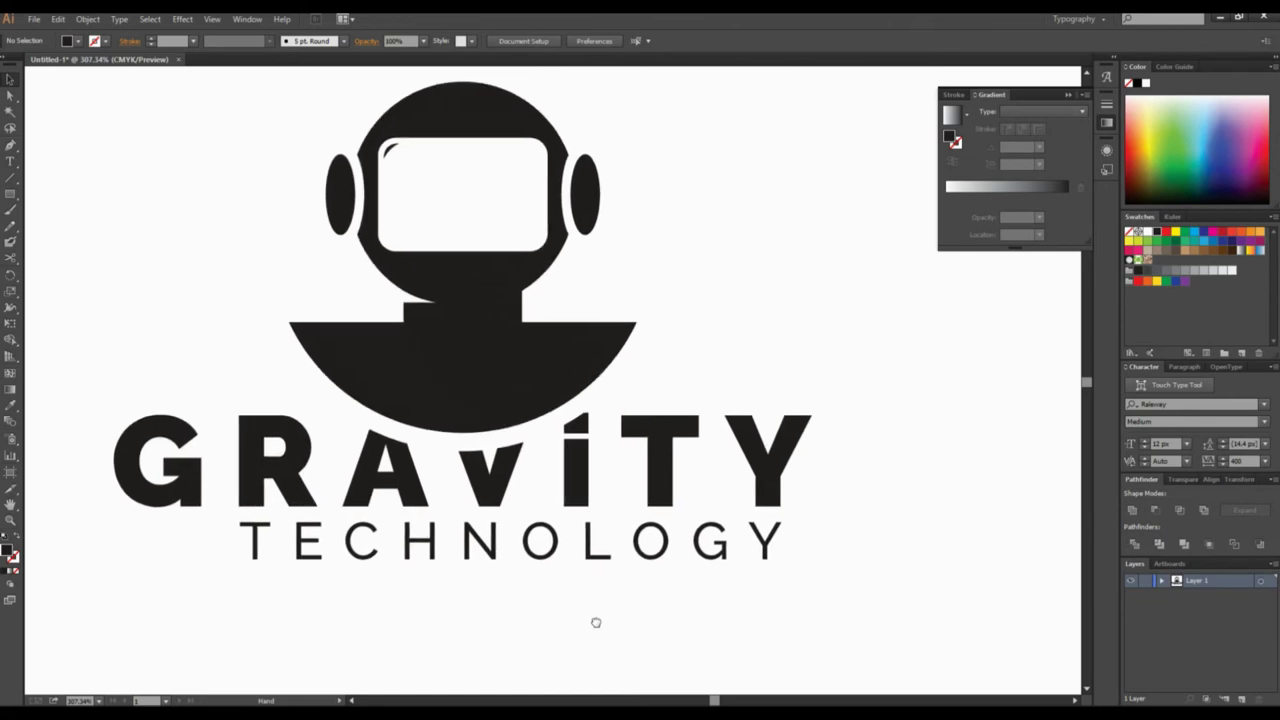
Convert the TECHNOLOGY tagline to outlines with Create Outlines
click(751, 546)
right_click(749, 543)
click(771, 634)
click(751, 577)
drag(751, 577, 724, 452)
Raise the outlined tagline slightly and start stretching its right end toward GRAVITY's Y
click(9, 519)
drag(193, 371, 308, 490)
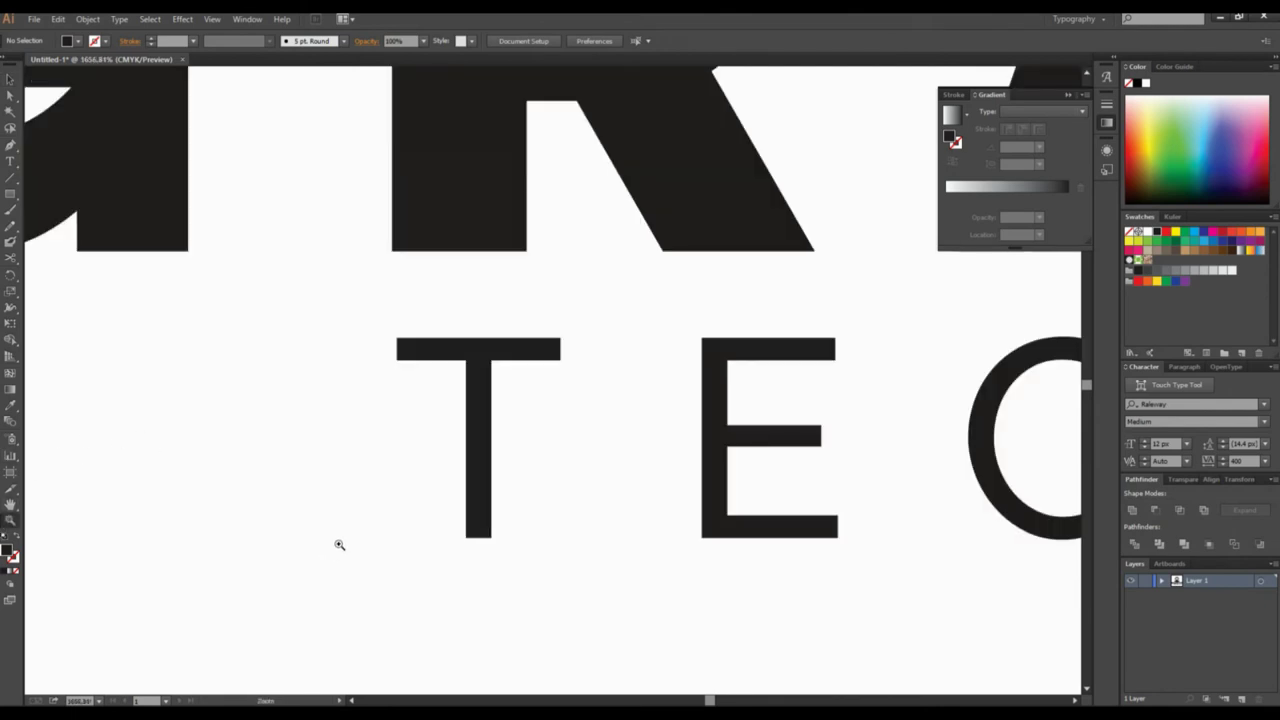
click(9, 79)
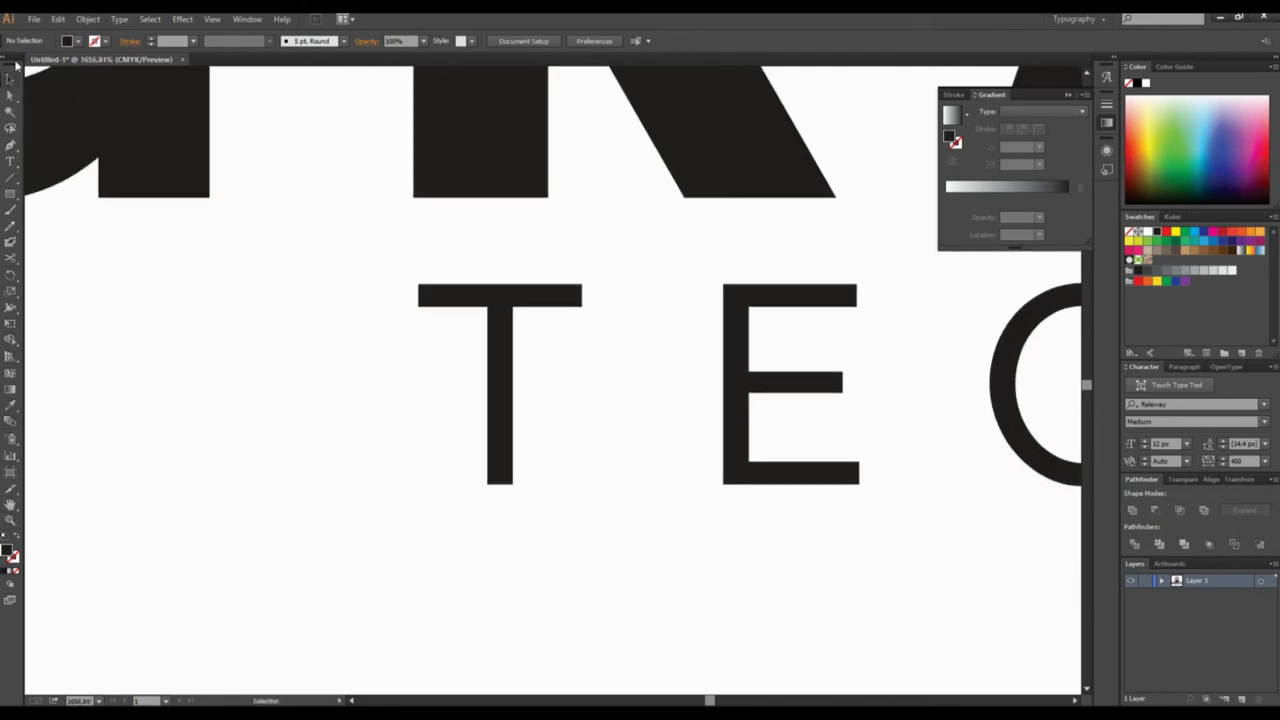
drag(487, 294, 489, 221)
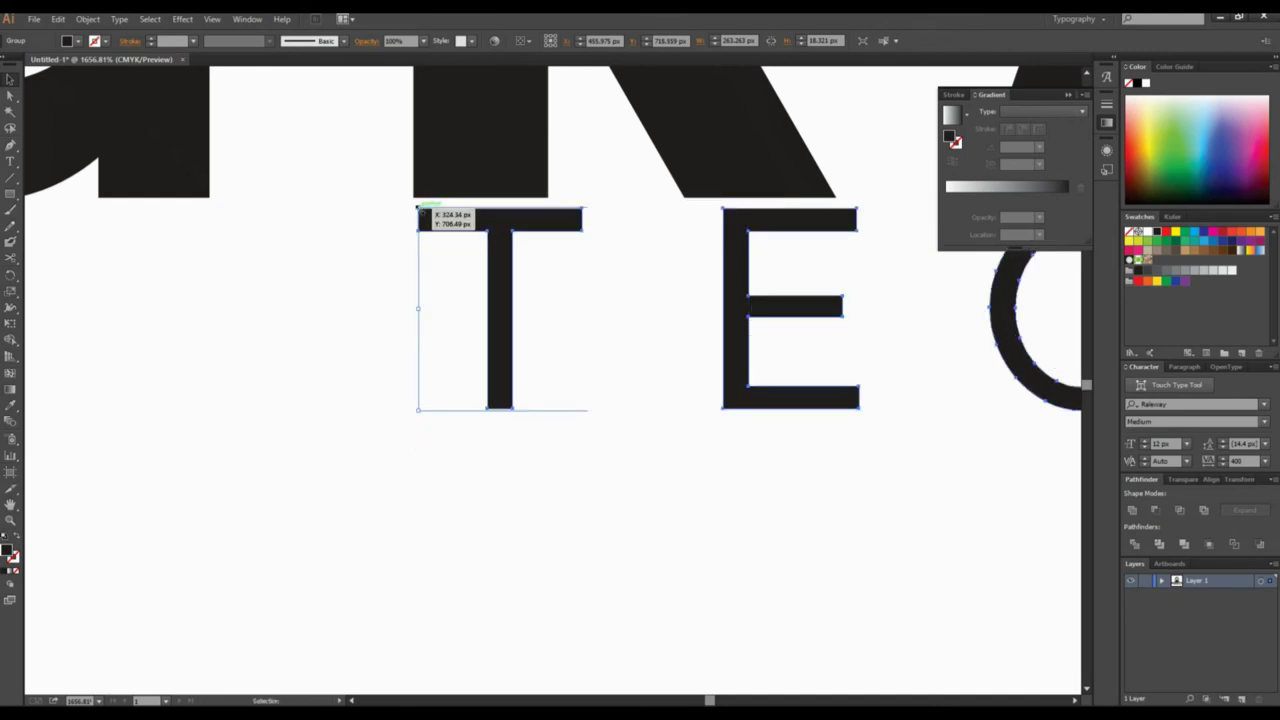
drag(418, 208, 415, 202)
drag(614, 289, 516, 418)
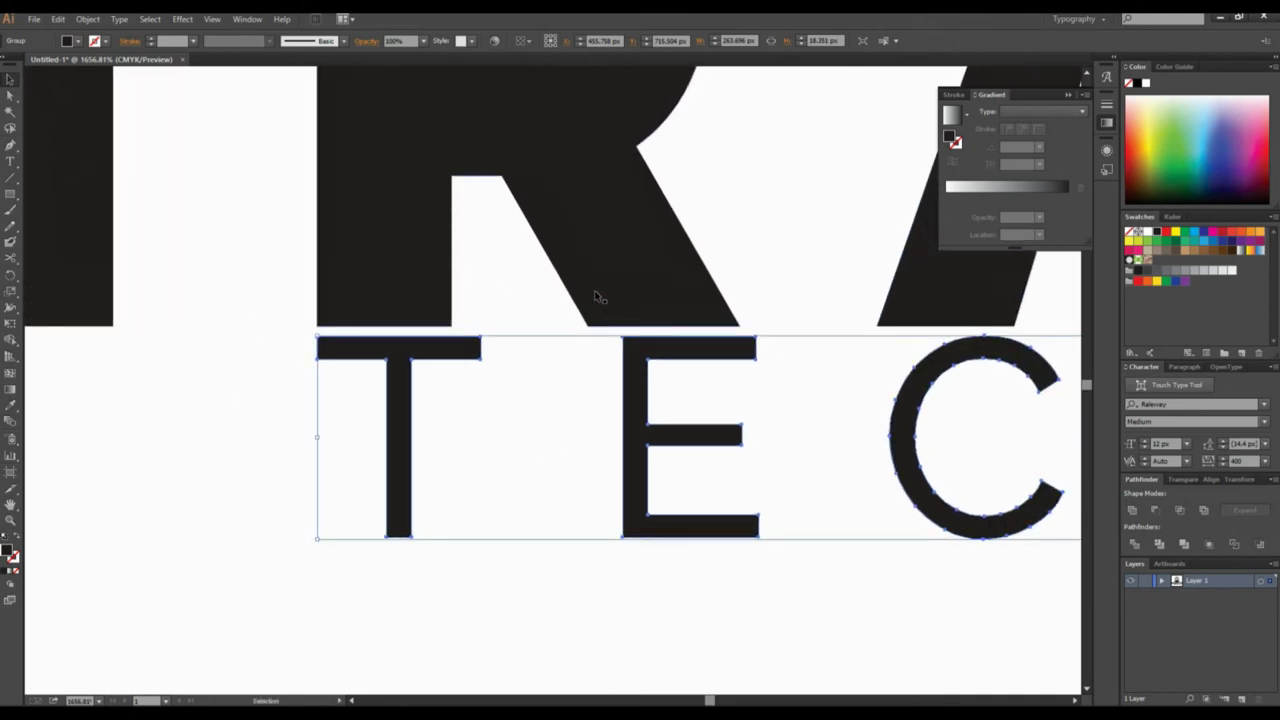
drag(884, 398, 737, 356)
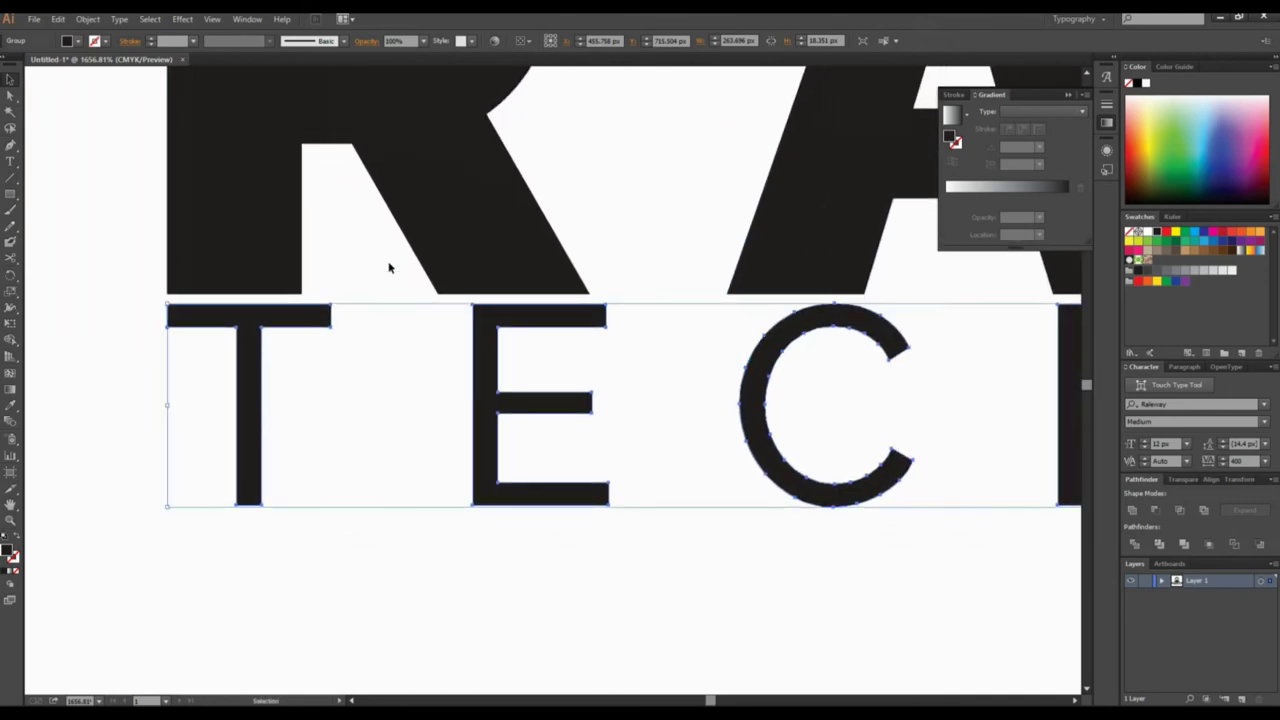
drag(894, 400, 846, 400)
drag(846, 350, 571, 336)
key(a)
key(v)
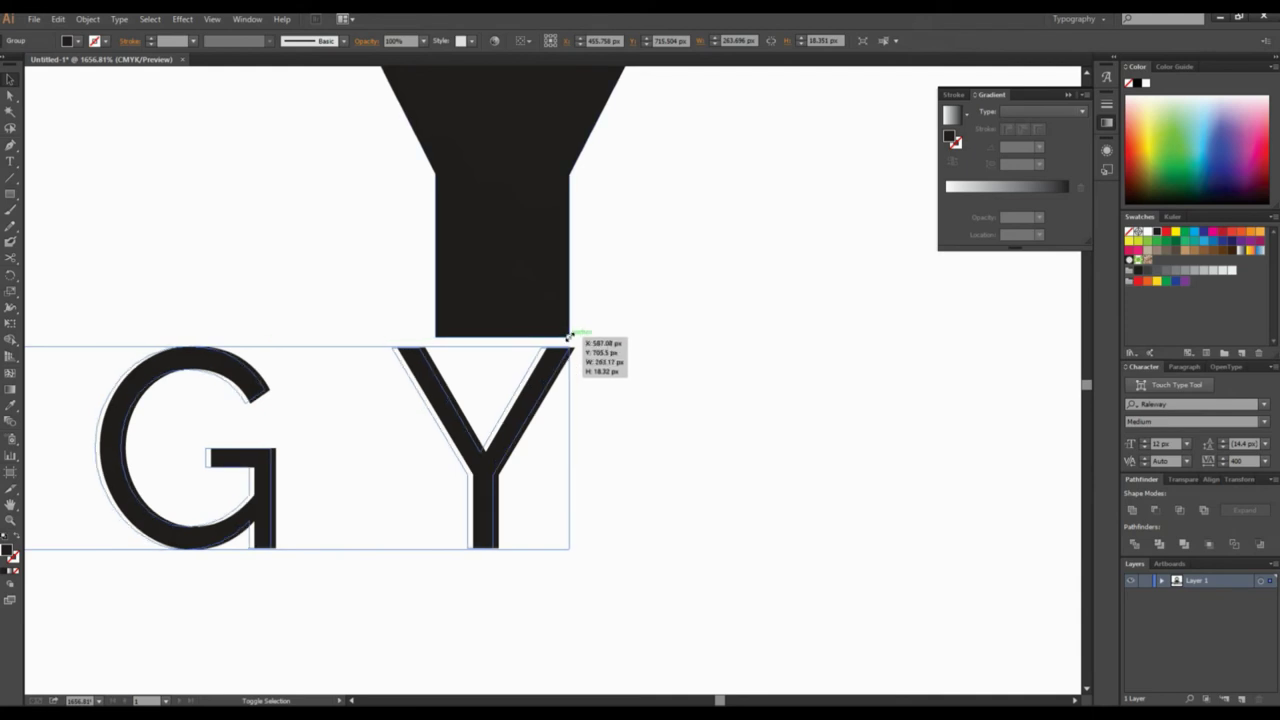
Finish stretching the tagline under GRAVITY's Y and zoom to check the end alignment
drag(569, 338, 571, 337)
click(514, 471)
drag(514, 471, 642, 441)
click(10, 519)
drag(690, 278, 768, 372)
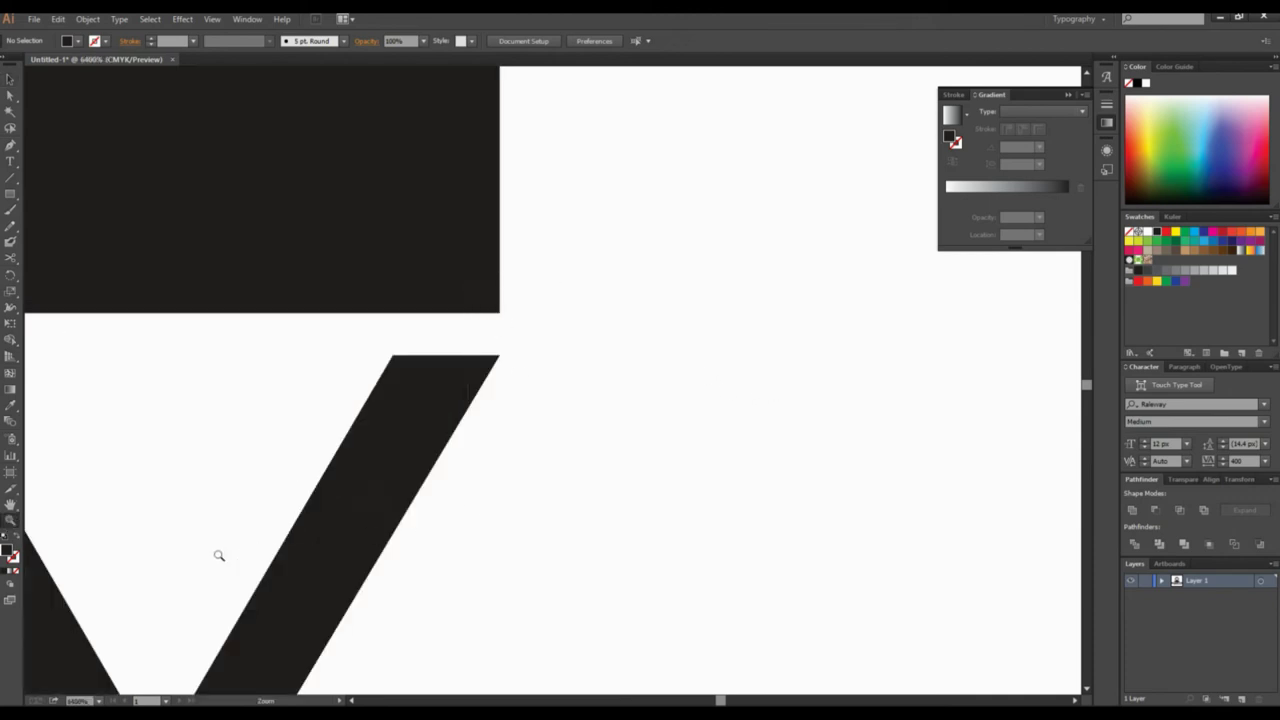
alt+click(410, 473)
alt+click(412, 472)
alt+click(413, 471)
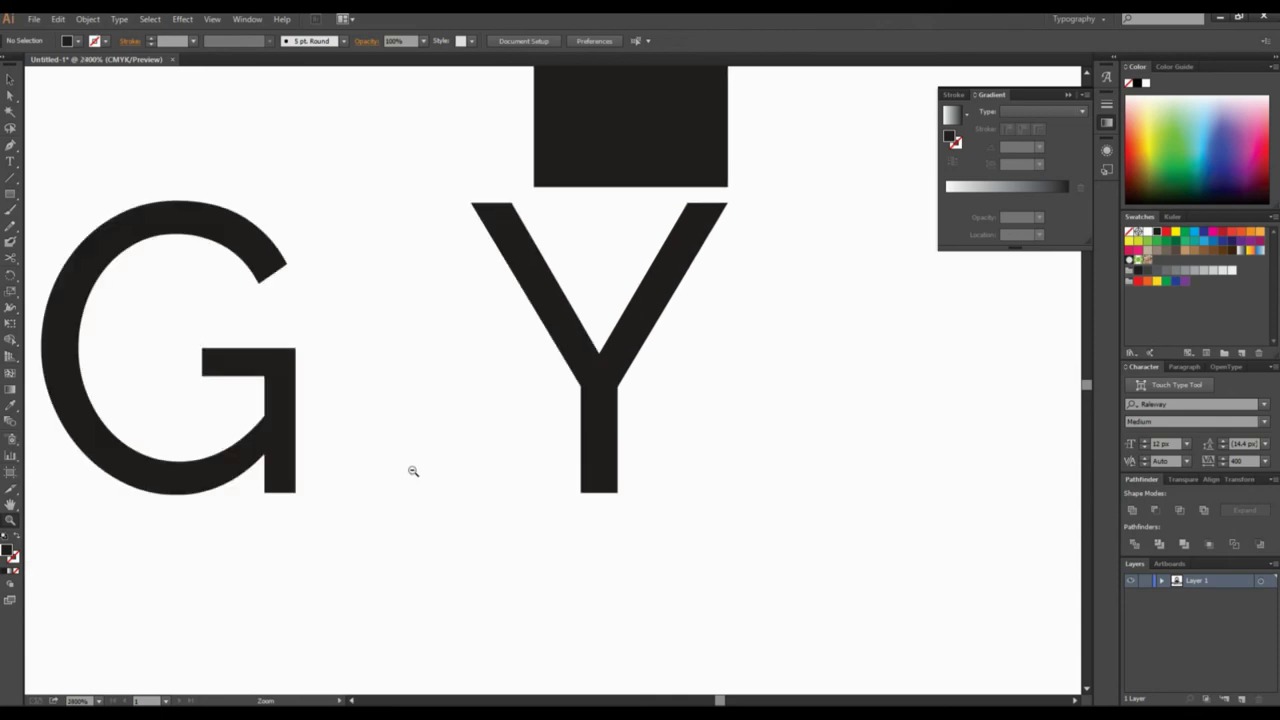
alt+click(410, 466)
alt+click(380, 420)
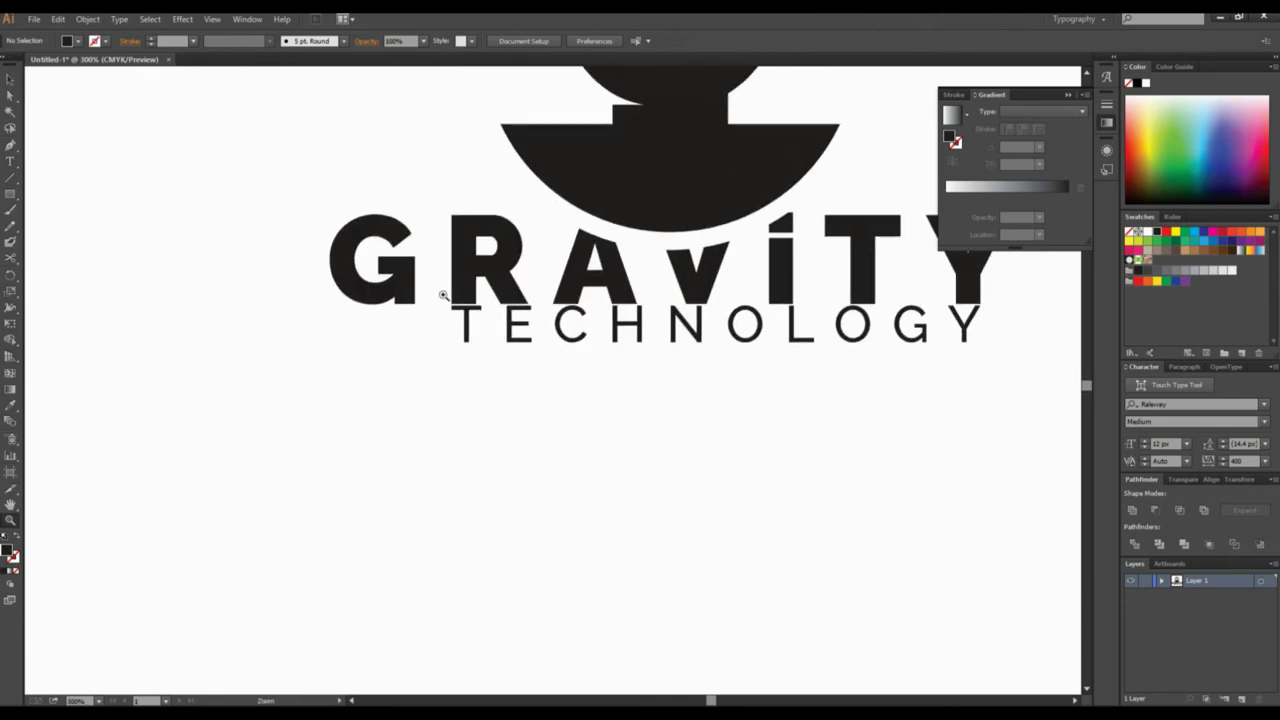
drag(443, 295, 473, 322)
alt+click(658, 428)
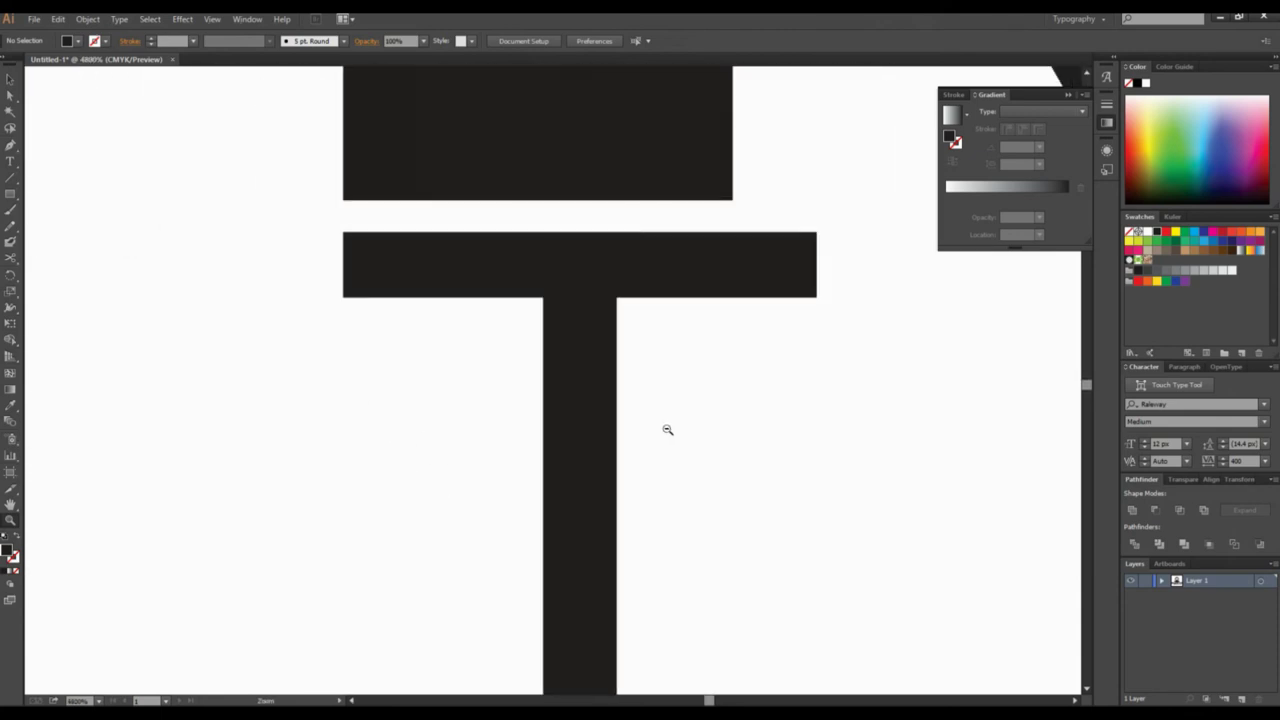
alt+click(672, 427)
alt+click(678, 427)
alt+click(650, 412)
drag(634, 403, 618, 425)
Nudge the TECHNOLOGY tagline down two arrow-key steps beneath GRAVITY
click(10, 78)
drag(257, 400, 344, 348)
key(Down)
key(Down)
key(Down)
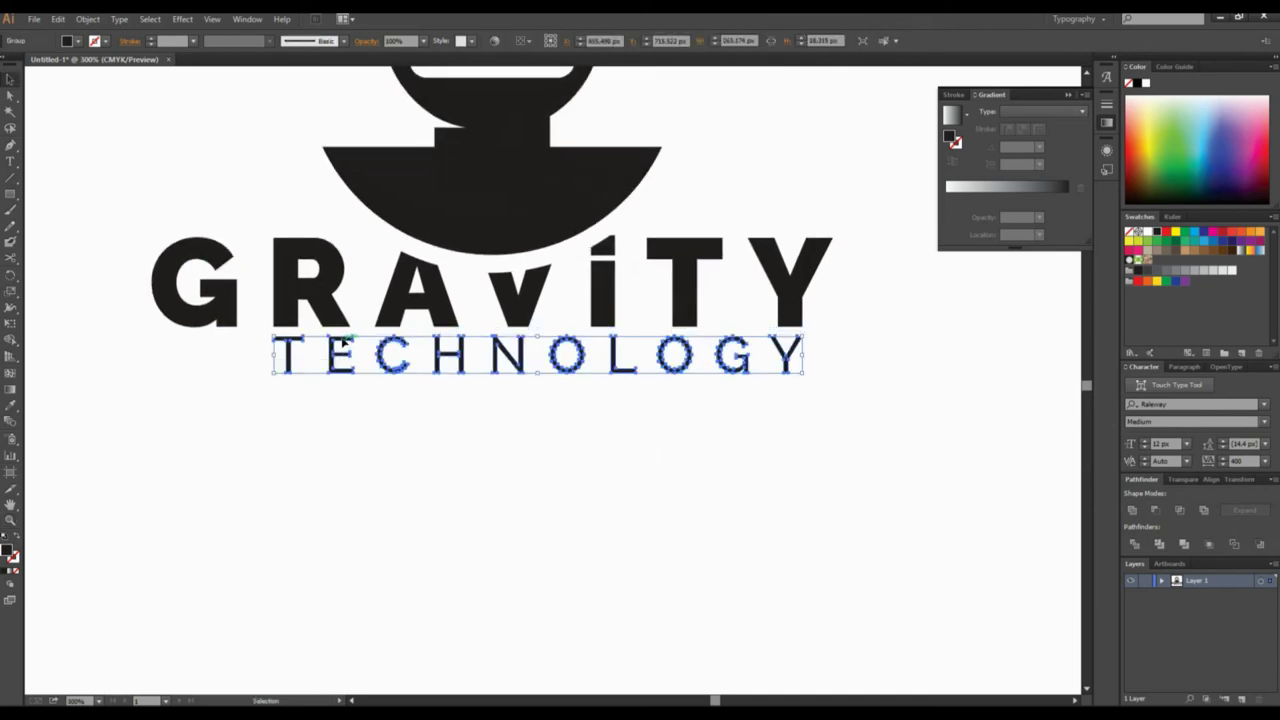
key(Down)
key(Down)
key(Down)
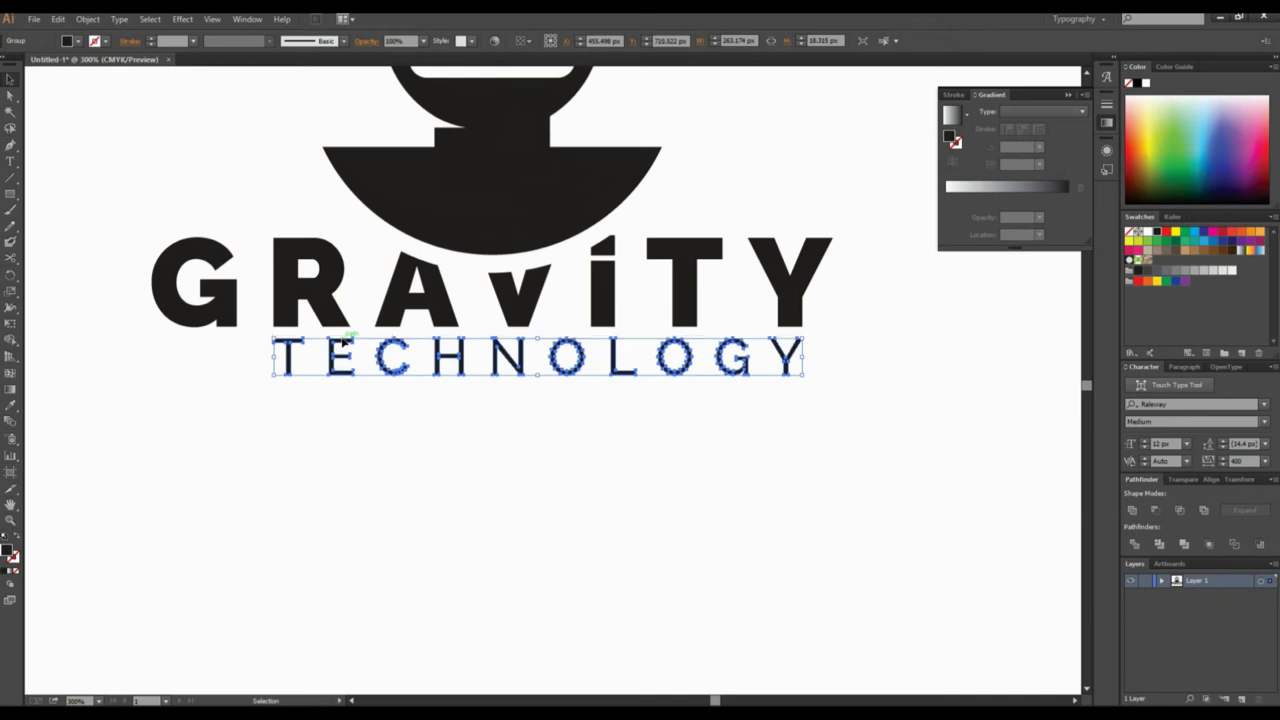
click(320, 573)
scroll(557, 580, up, 3)
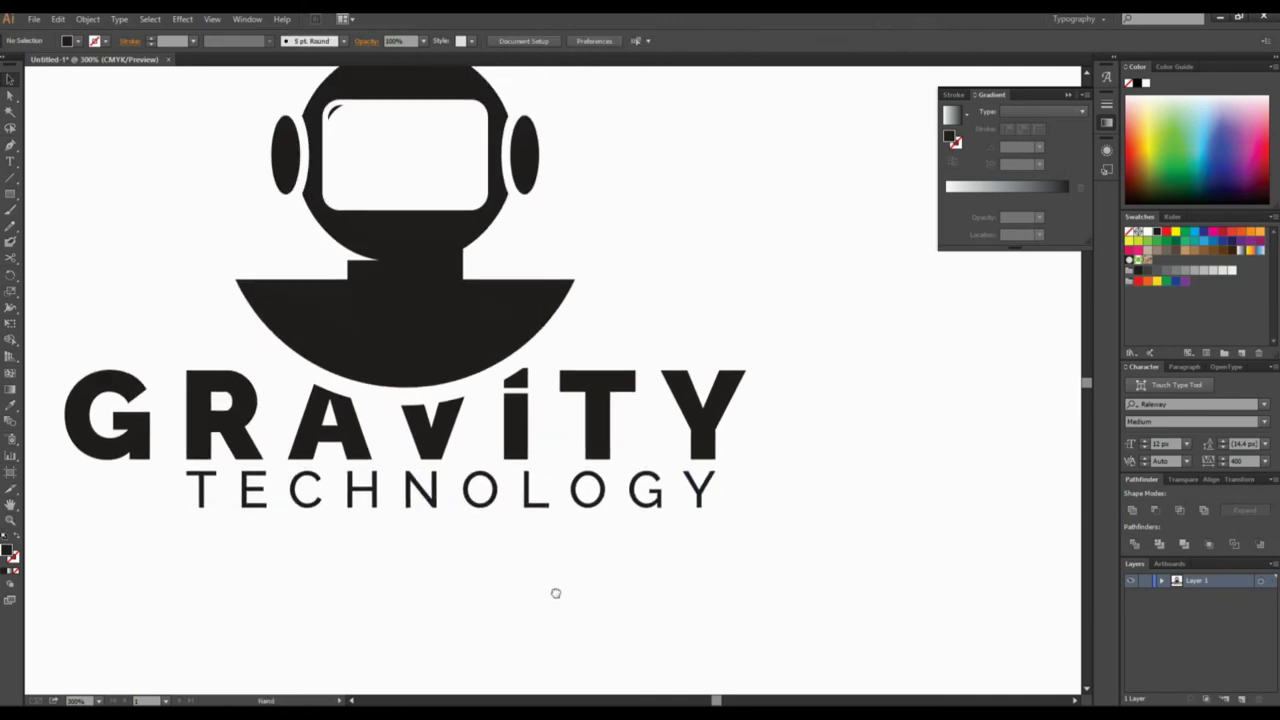
At 100% zoom, move the whole logo slightly up and left on the artboard
key(ctrl+minus)
key(ctrl+minus)
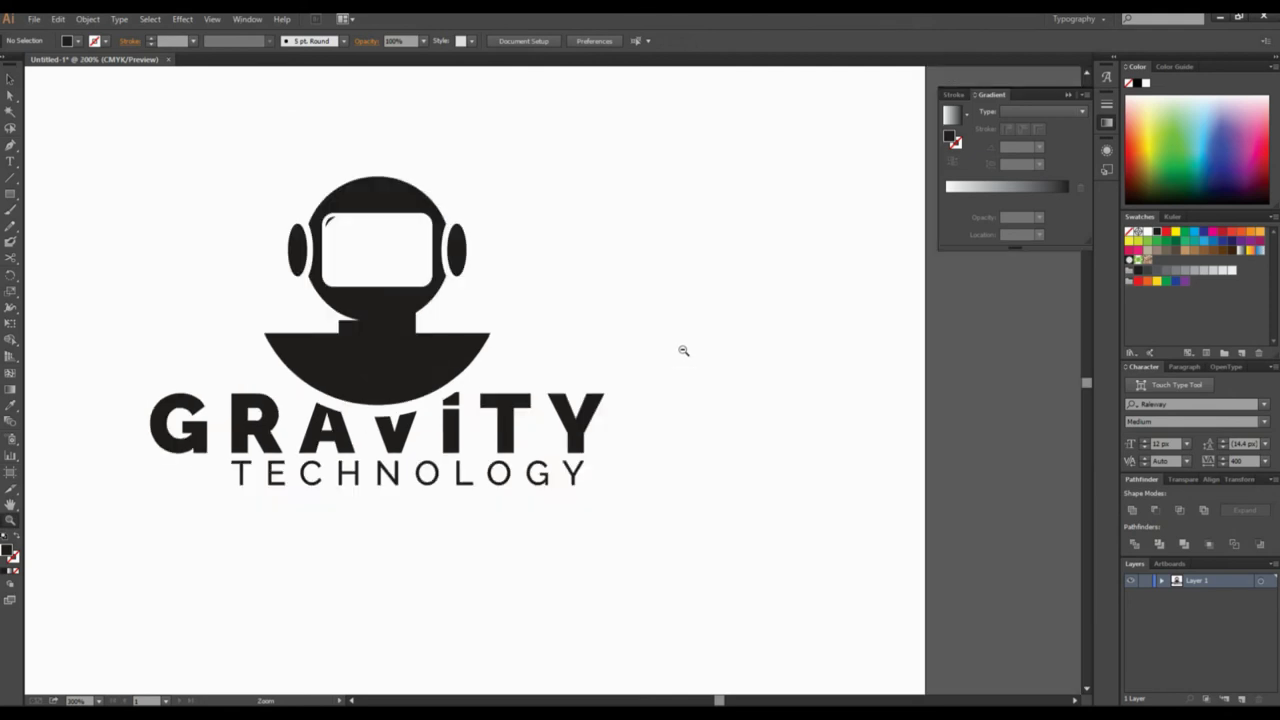
drag(664, 385, 766, 357)
drag(206, 169, 760, 512)
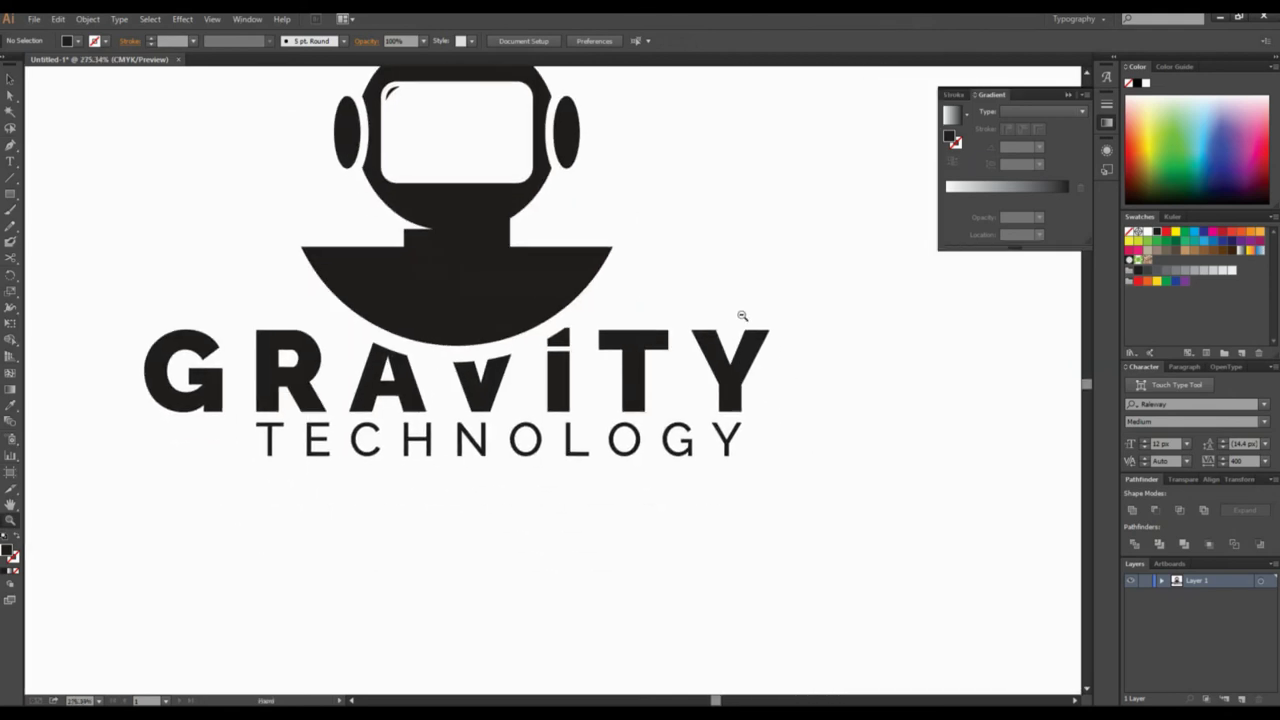
key(ctrl+0)
key(ctrl+1)
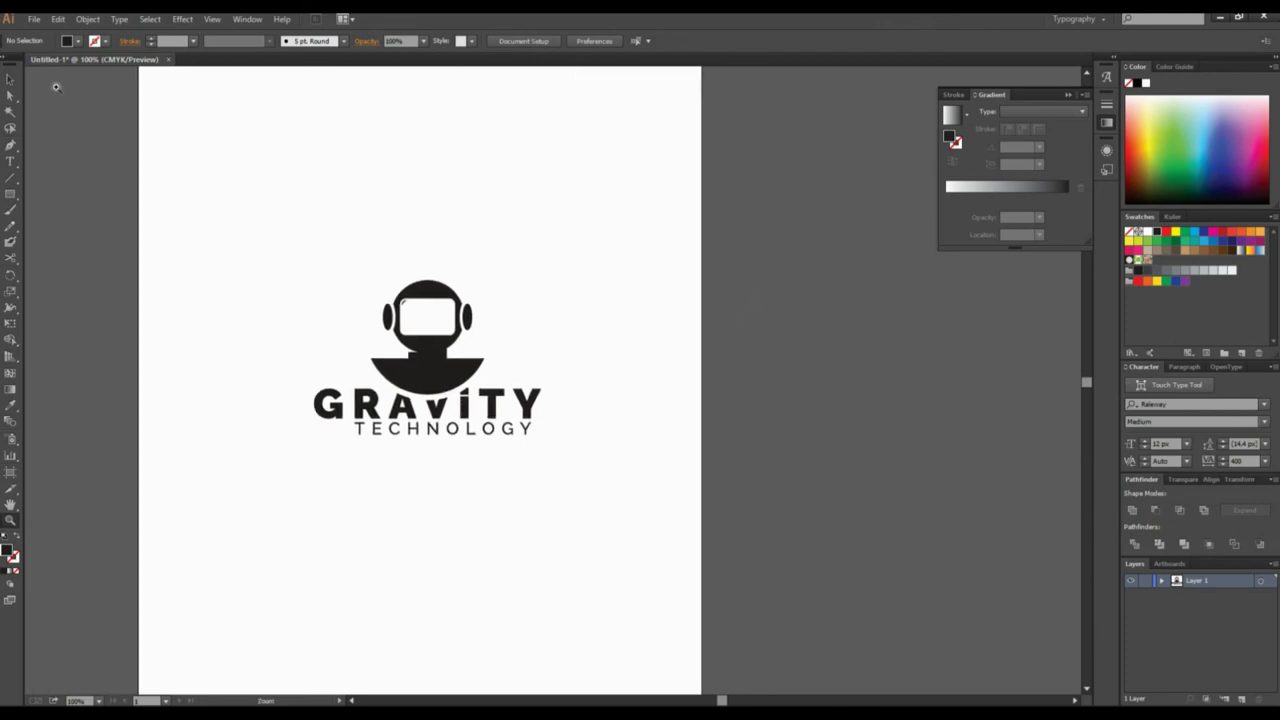
click(8, 80)
drag(286, 214, 580, 500)
drag(470, 394, 421, 365)
click(397, 220)
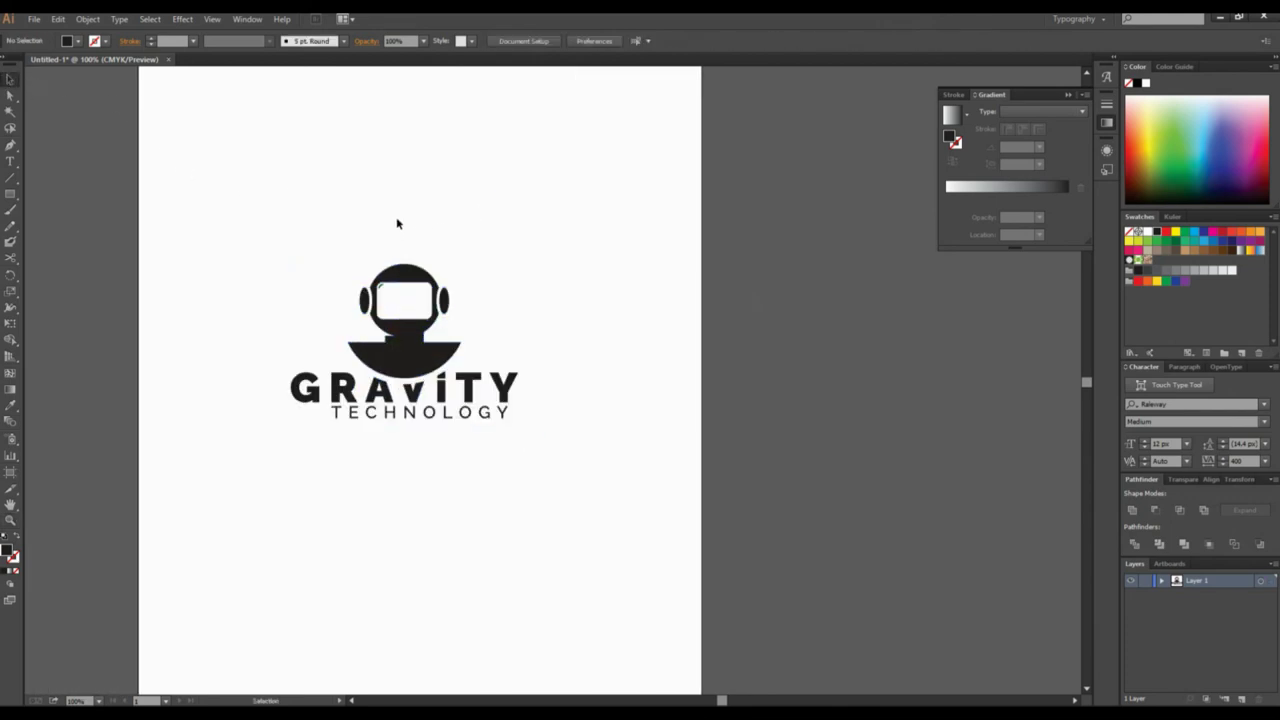
click(405, 355)
drag(405, 355, 411, 366)
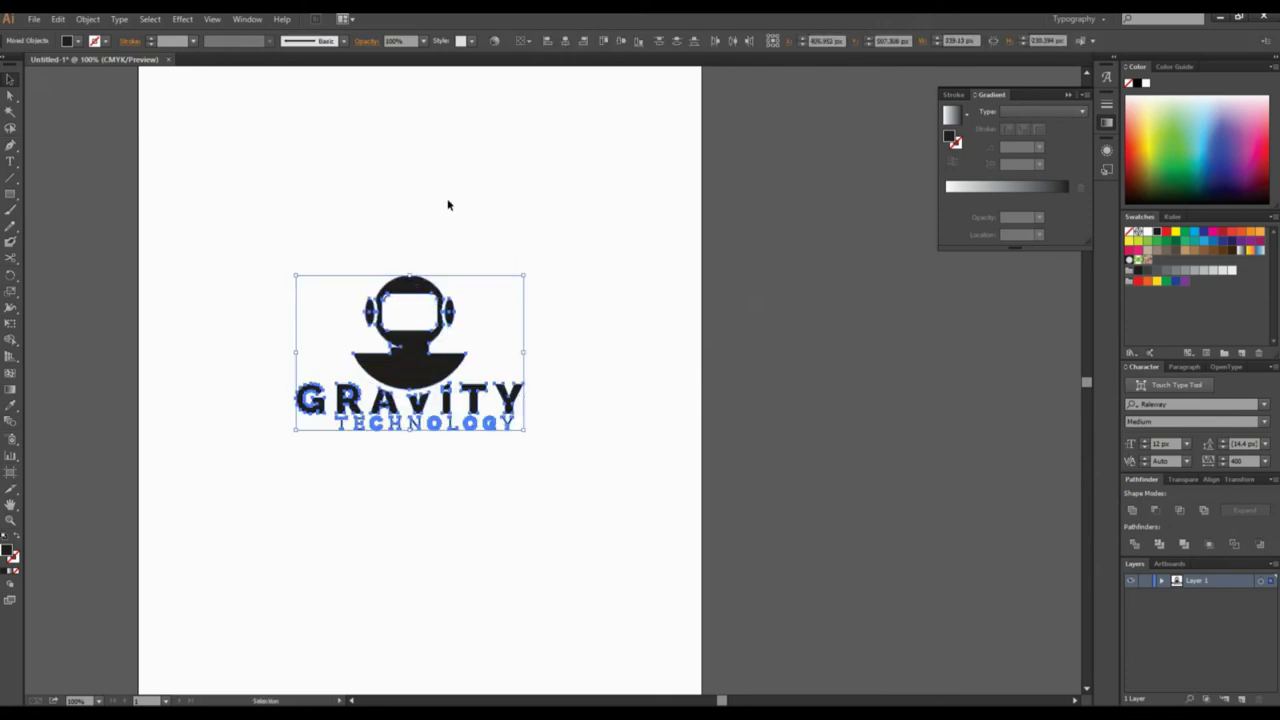
click(449, 200)
Zoom to 172% to frame the finished logo and review it
click(10, 520)
drag(210, 201, 603, 554)
key(space)
drag(715, 452, 678, 436)
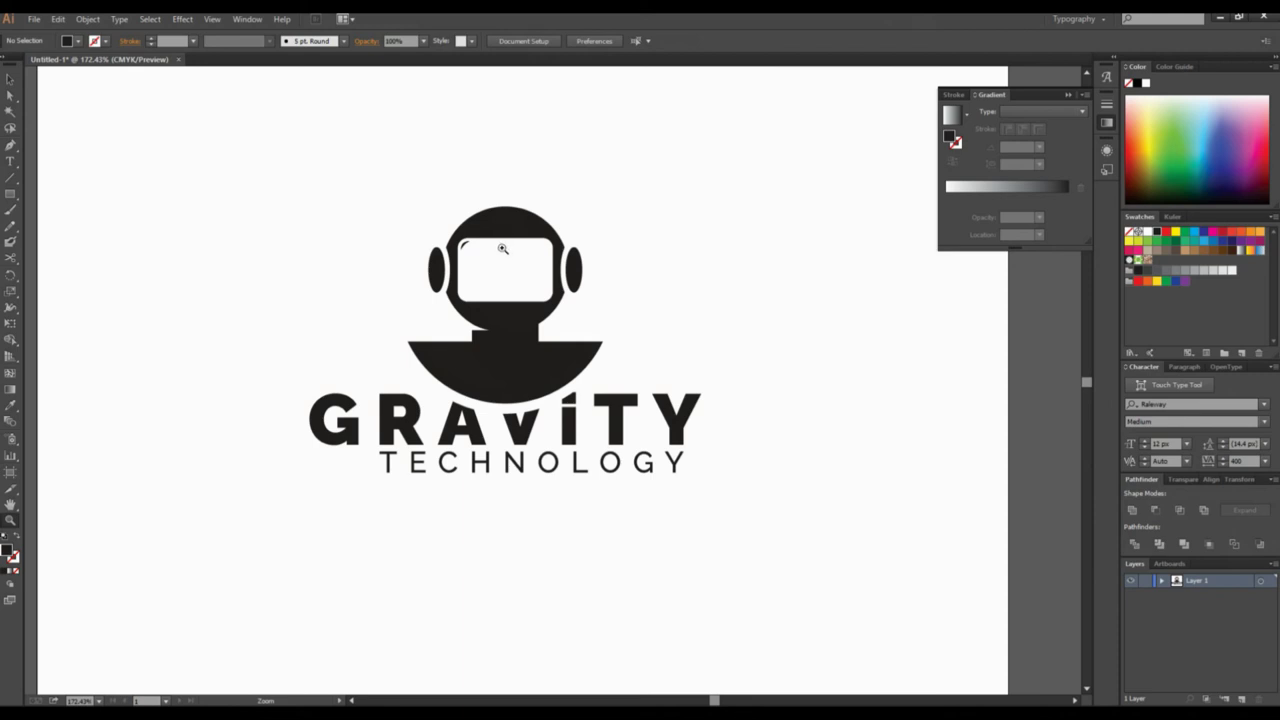
click(10, 79)
drag(286, 178, 794, 580)
click(813, 438)
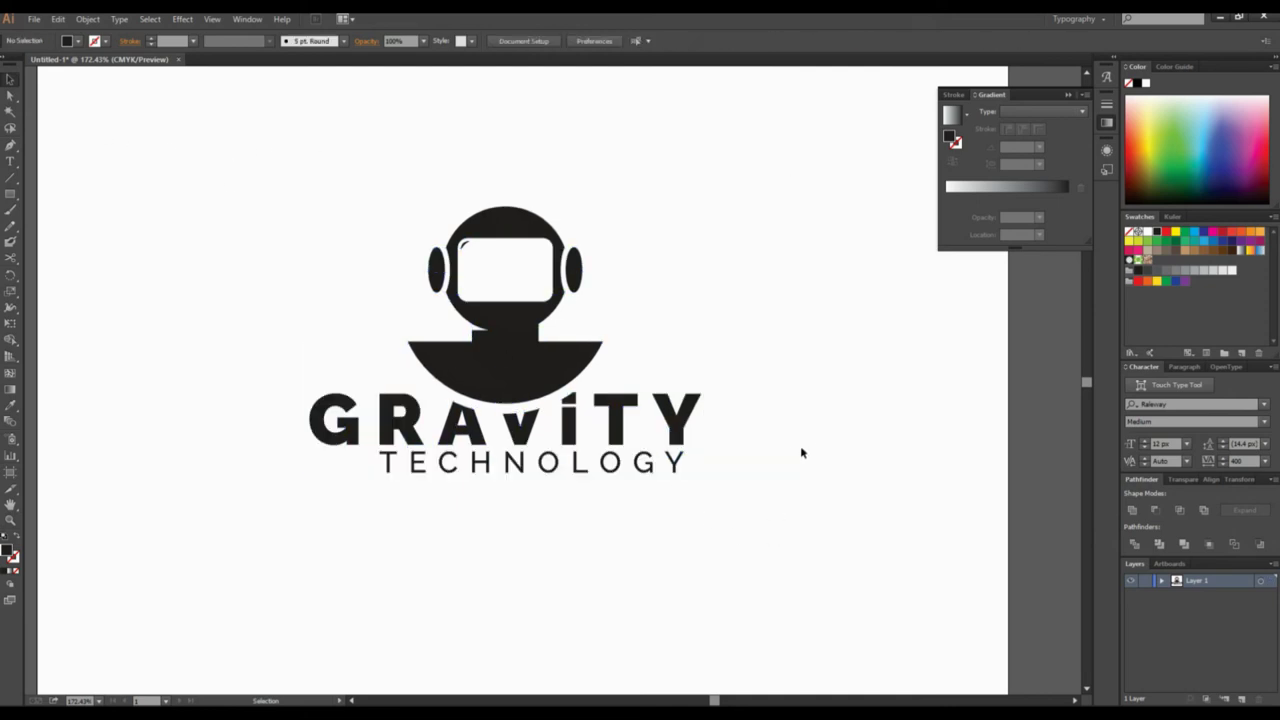